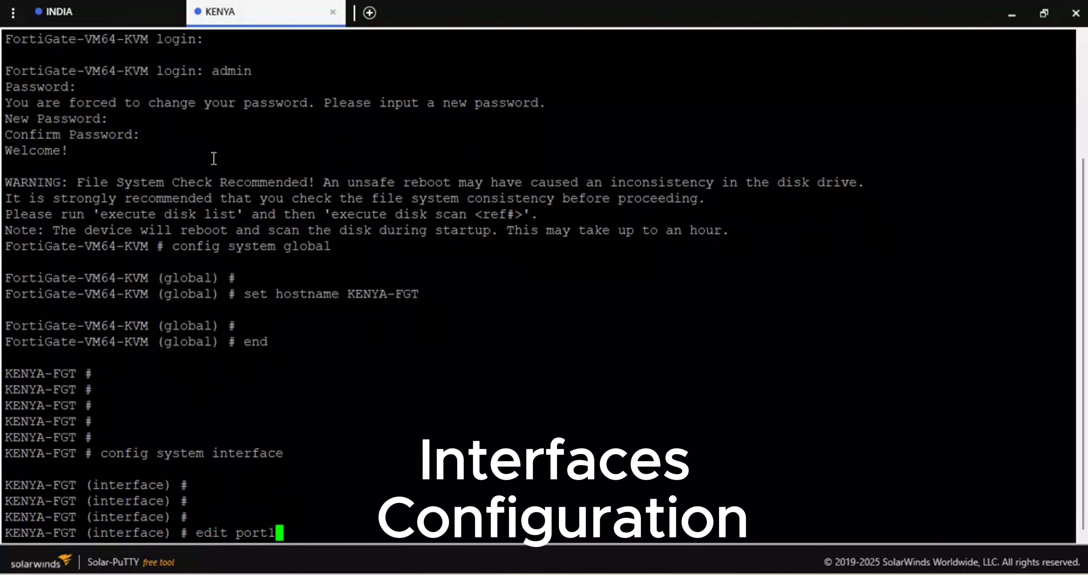
- Edit port1, set its addressing mode to dhcp and allow ping and https access
{"action": "key", "text": "Return"}
{"action": "type", "text": "set mode "}
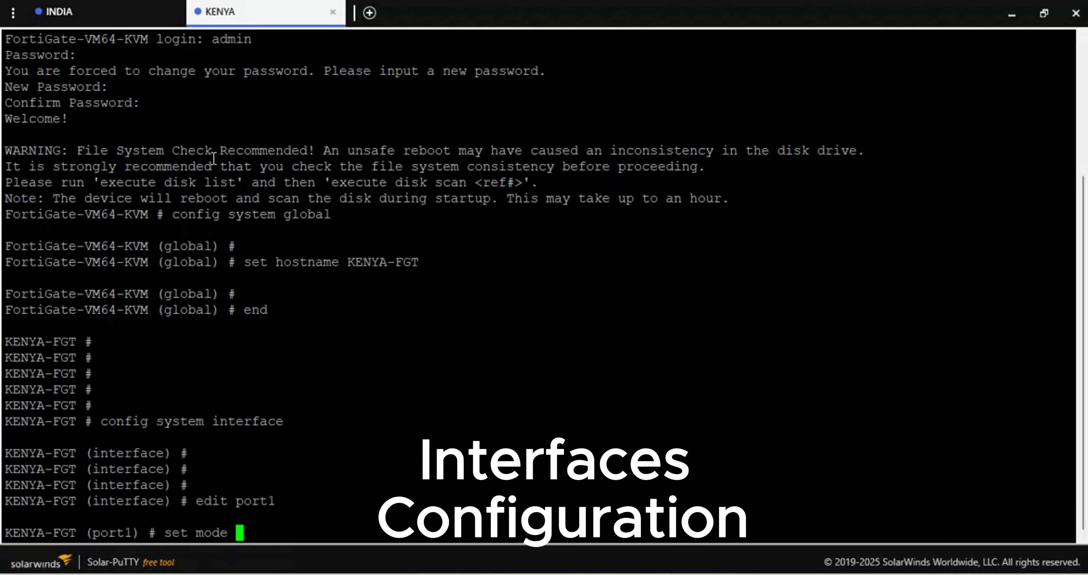
{"action": "type", "text": "dhcp"}
{"action": "key", "text": "Return"}
{"action": "type", "text": "s"}
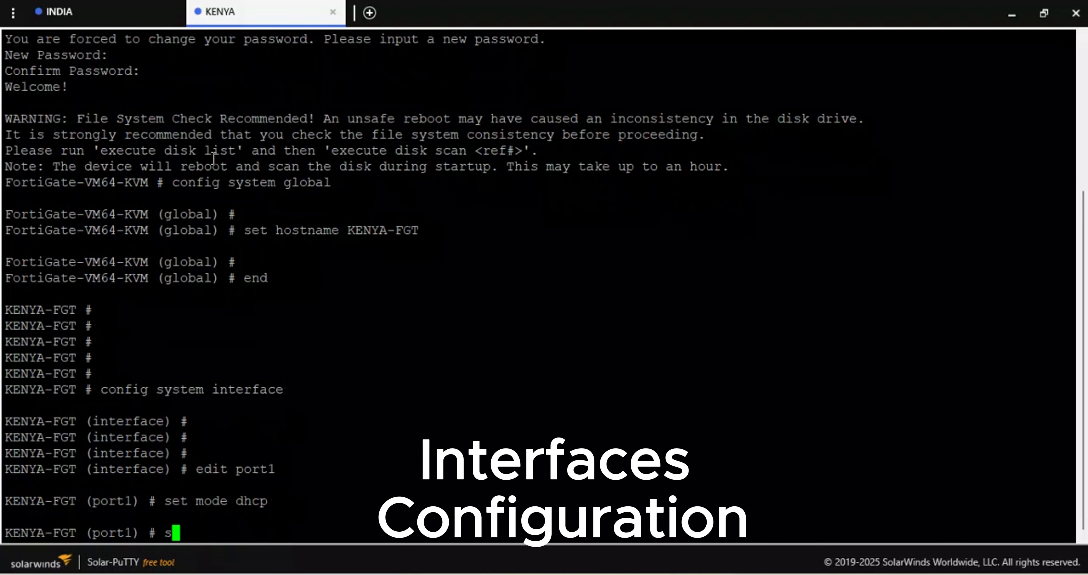
{"action": "type", "text": "et allowaccess "}
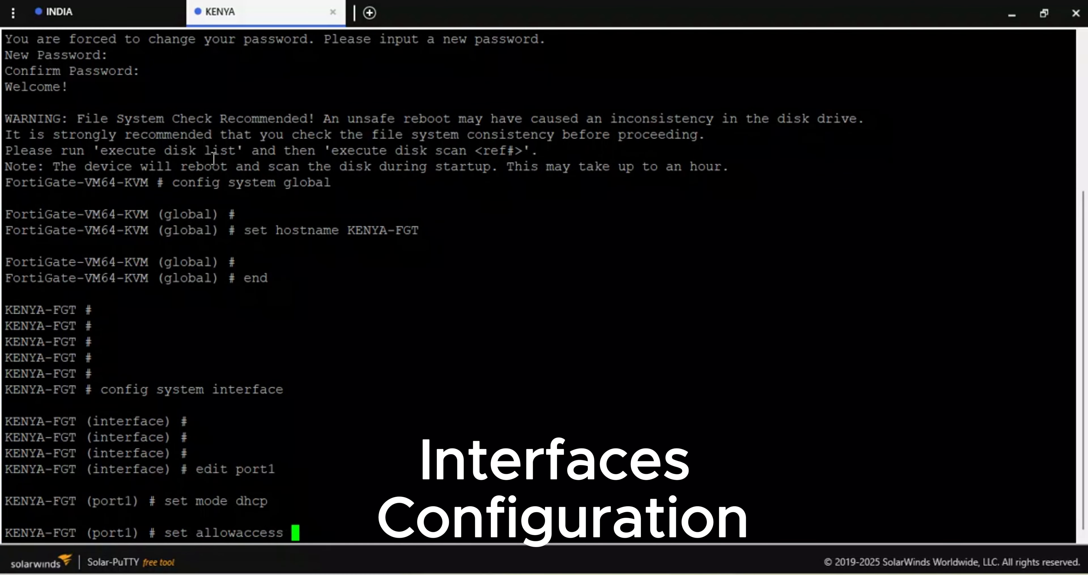
{"action": "type", "text": "ping https"}
{"action": "key", "text": "Return"}
- Give port1 the wan role and the alias SAFARICOM, and finish its entry with next
{"action": "type", "text": "se"}
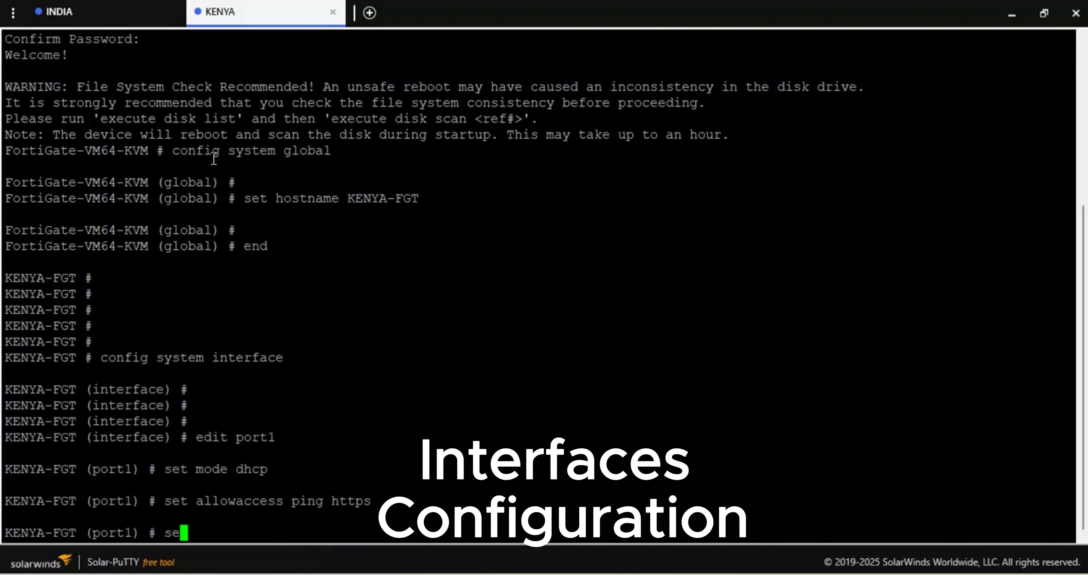
{"action": "type", "text": "t role wan"}
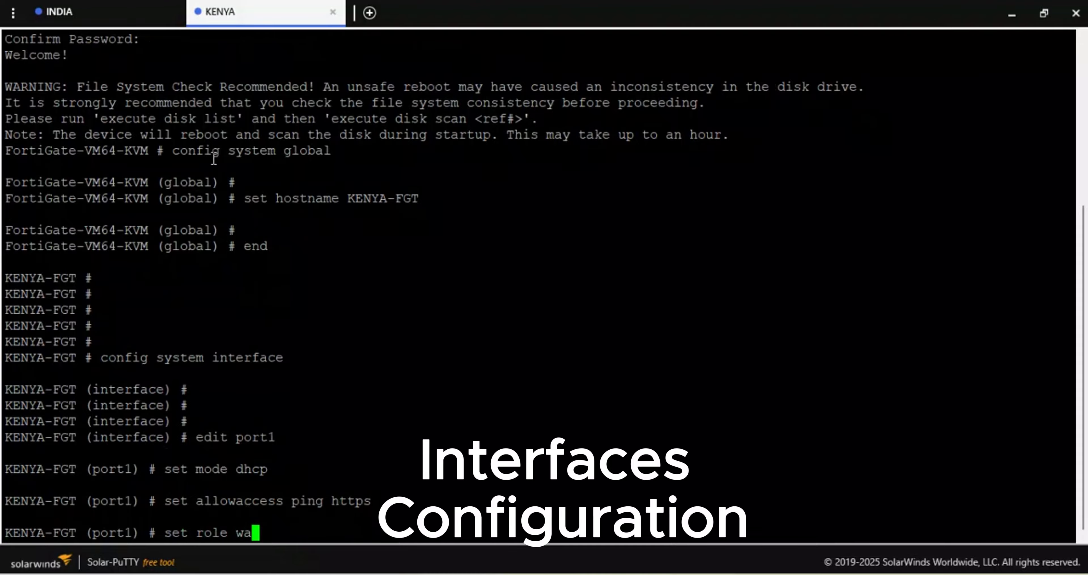
{"action": "key", "text": "Return"}
{"action": "type", "text": "set alias "}
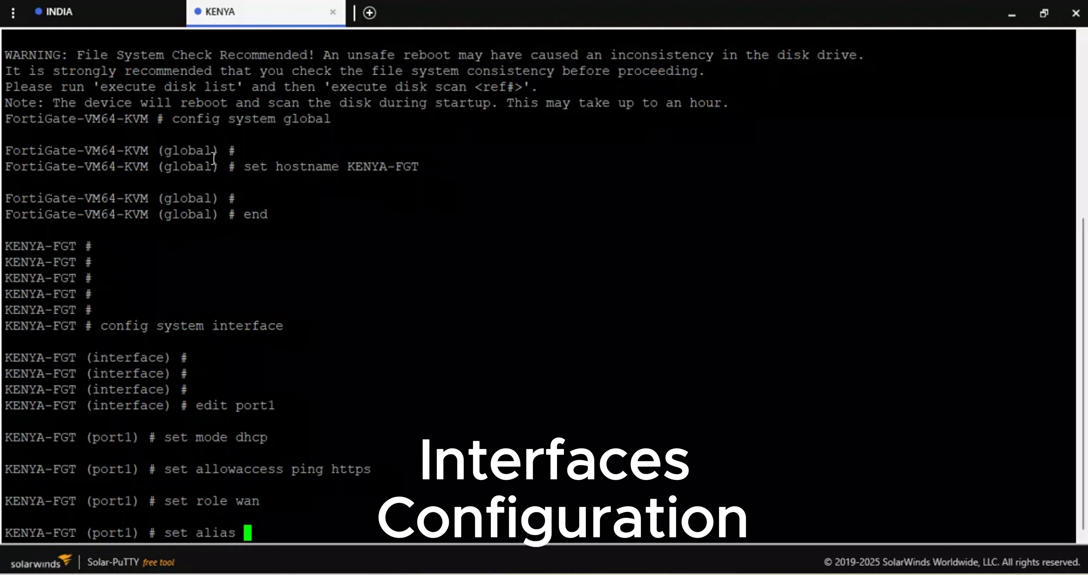
{"action": "type", "text": "SAFARICO"}
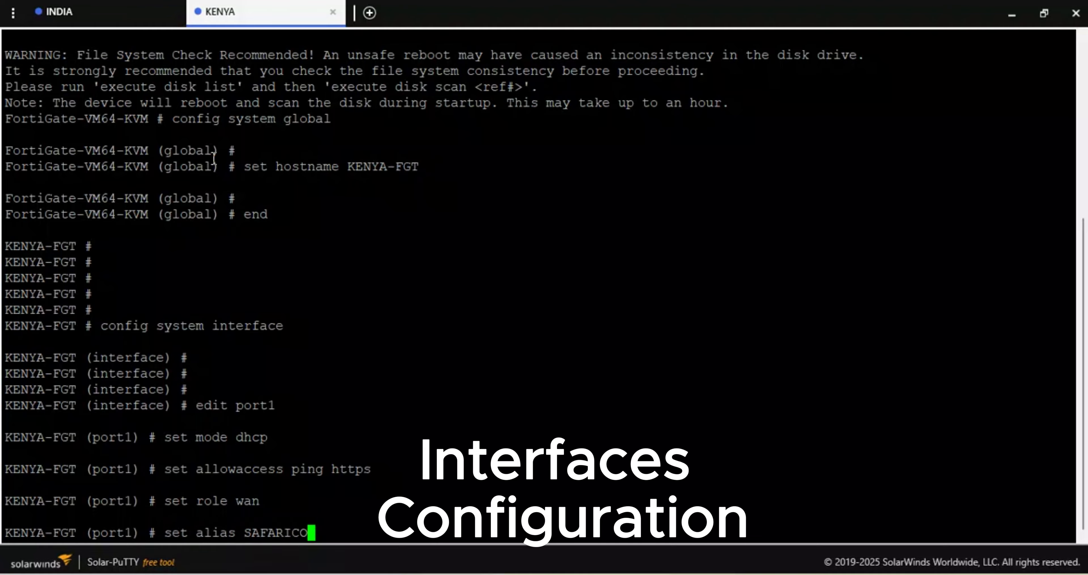
{"action": "type", "text": "M"}
{"action": "key", "text": "Return"}
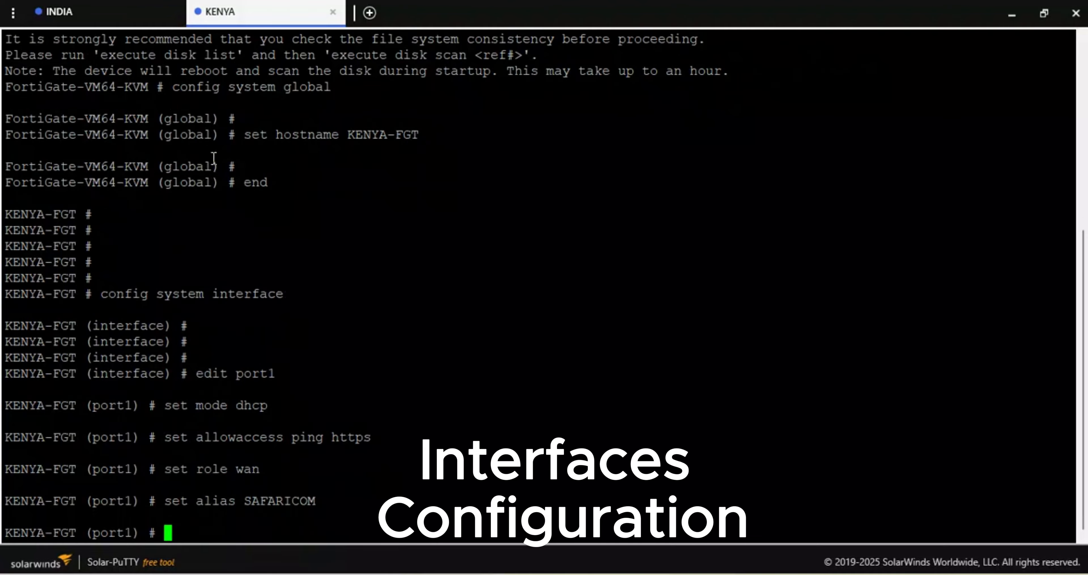
{"action": "type", "text": "next"}
{"action": "key", "text": "Return"}
- Open port2 for editing and set its addressing mode to static
{"action": "type", "text": "e"}
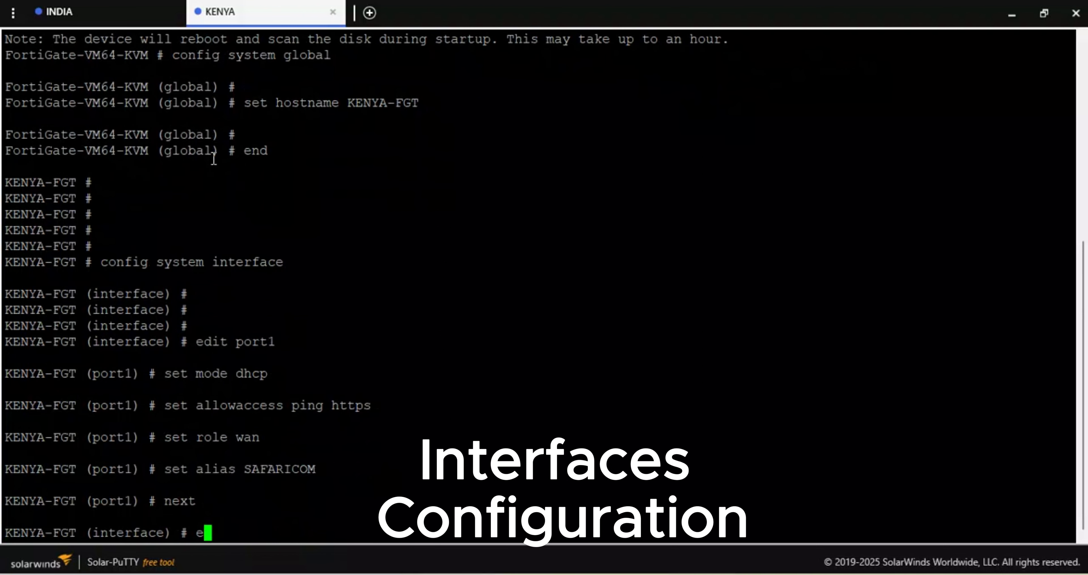
{"action": "type", "text": "dit port1"}
{"action": "key", "text": "Return"}
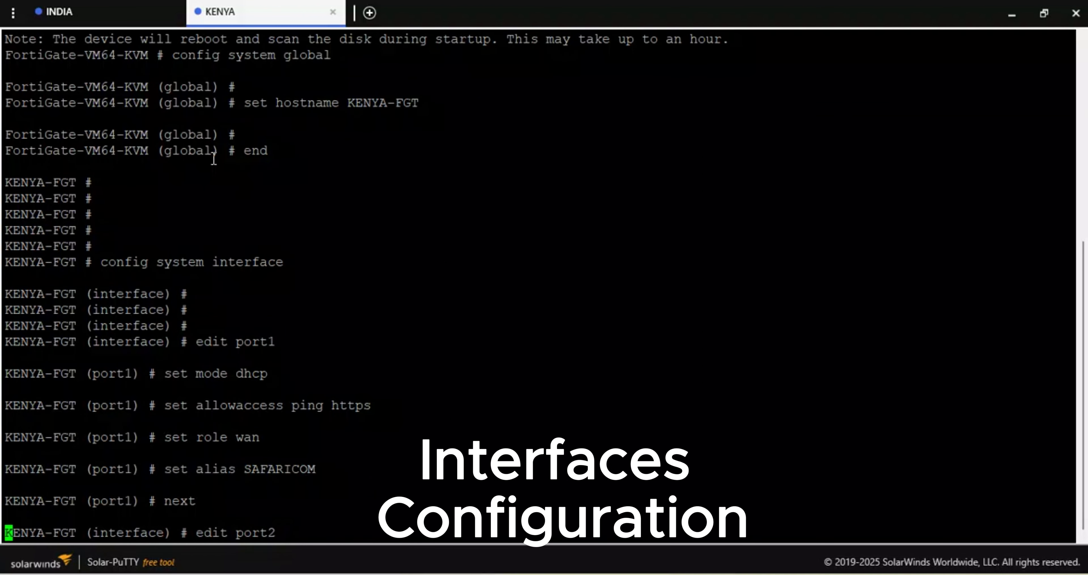
{"action": "type", "text": "set ip"}
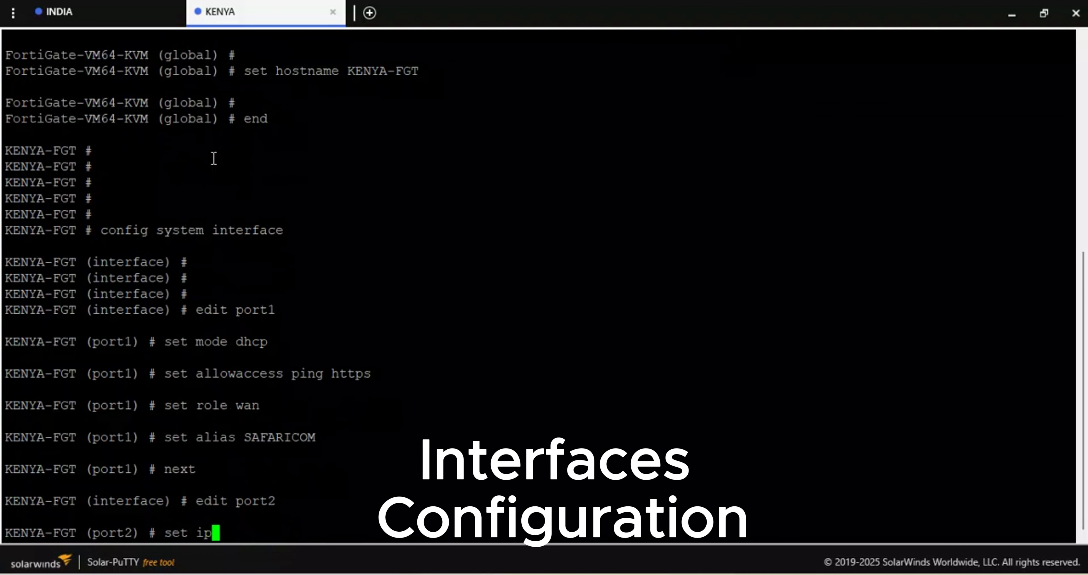
{"action": "key", "text": "BackSpace"}
{"action": "key", "text": "BackSpace"}
{"action": "key", "text": "BackSpace"}
{"action": "type", "text": "mode static"}
{"action": "key", "text": "Return"}
- Assign the IP address 172.30.21.1/24 to port2
{"action": "type", "text": "set "}
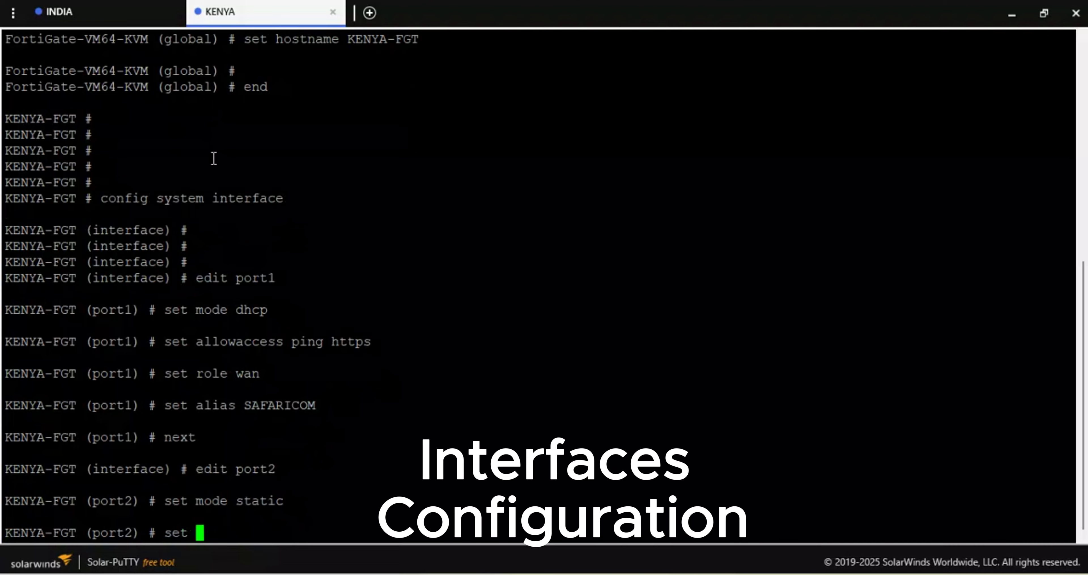
{"action": "type", "text": "ip 172.30.21.1/24"}
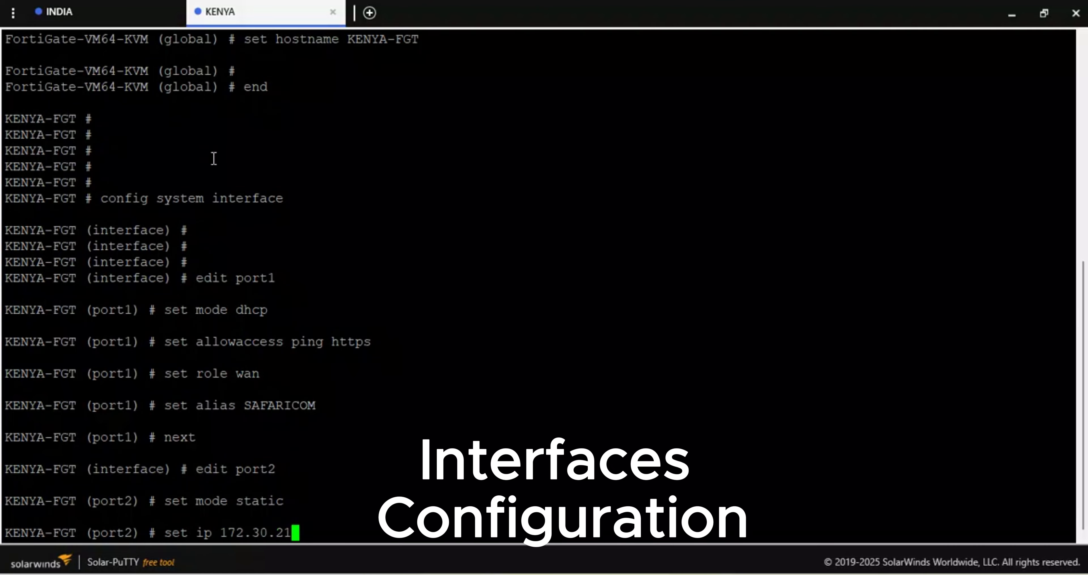
{"action": "key", "text": "Return"}
- Set port2's role to lan and allow ping and https access on it
{"action": "type", "text": "s"}
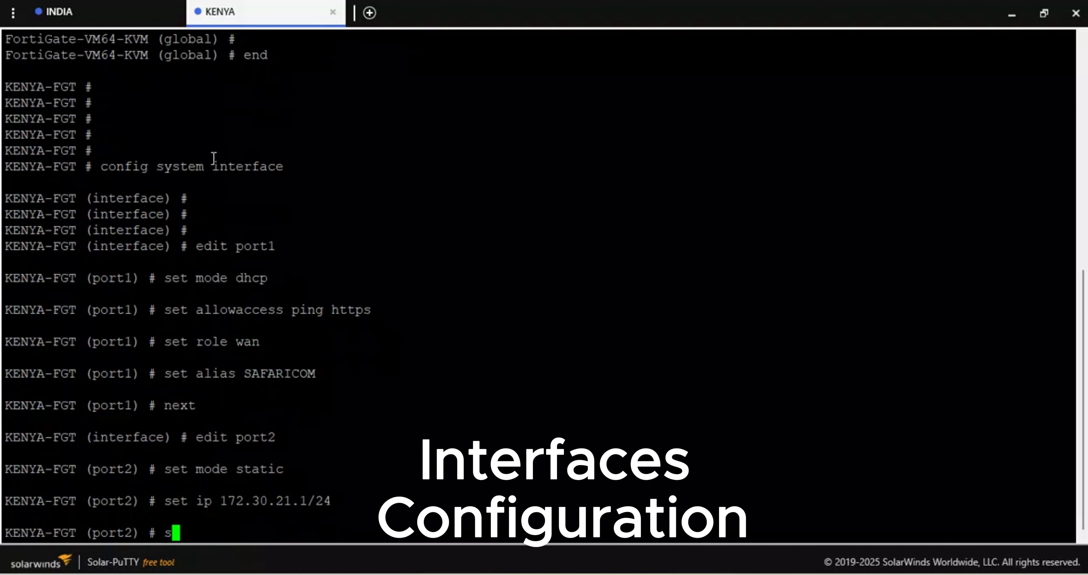
{"action": "type", "text": "et role lan"}
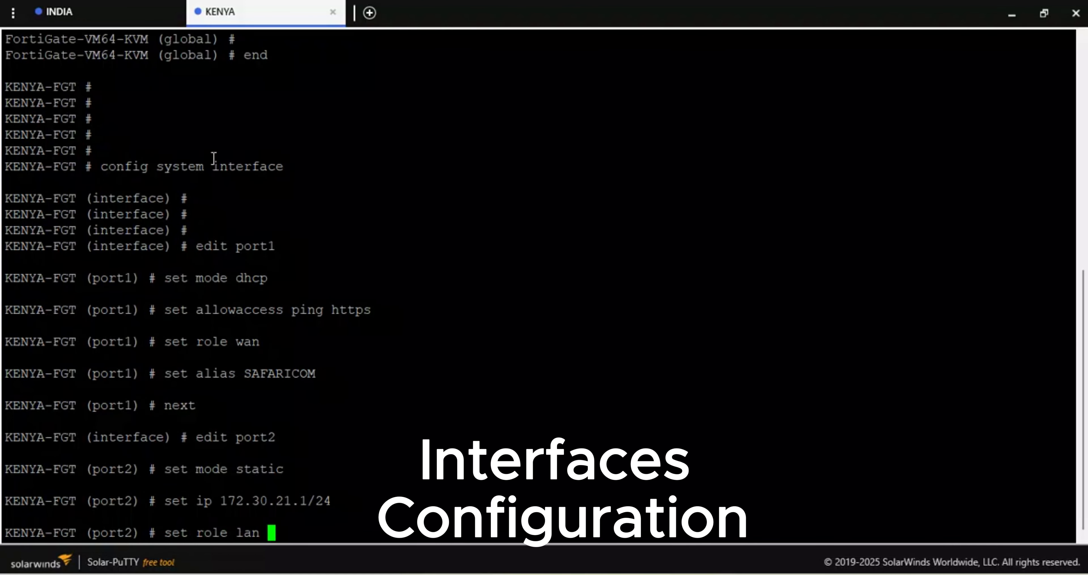
{"action": "key", "text": "Return"}
{"action": "type", "text": "set allowaccess ping https"}
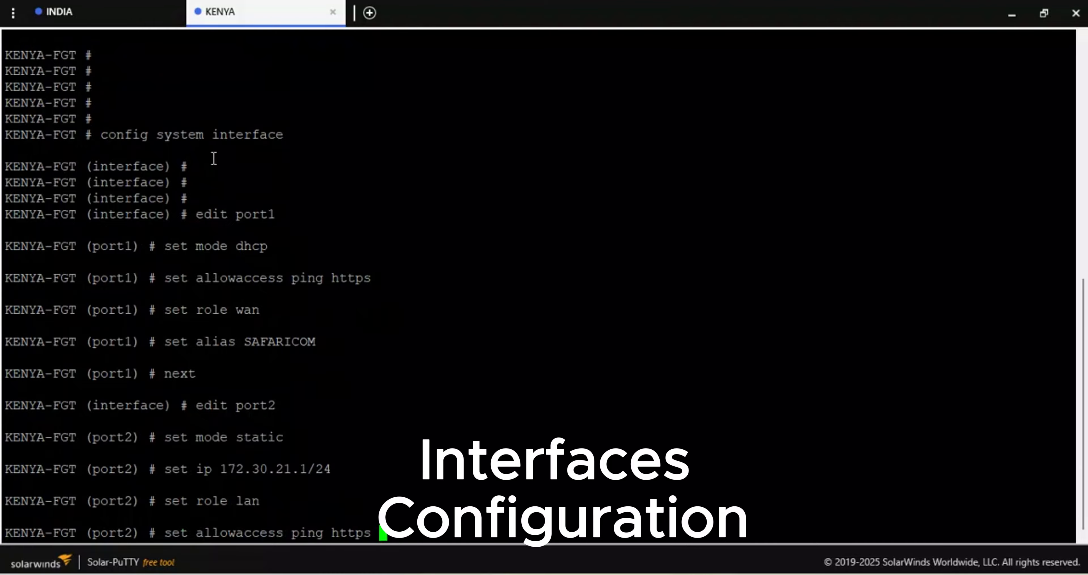
{"action": "key", "text": "Return"}
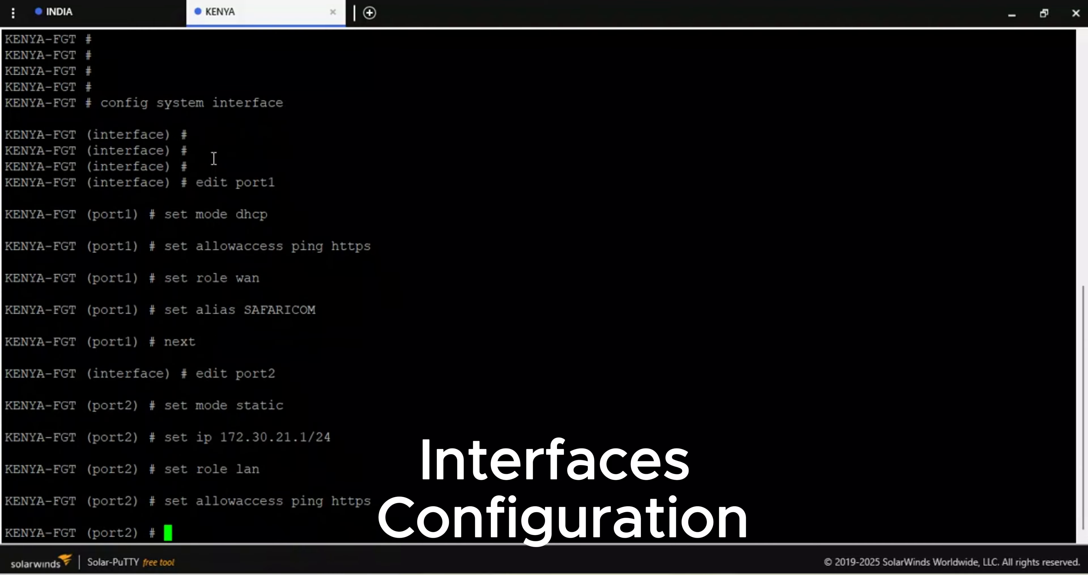
- Set port2's alias to KENYA-LAN and finish its entry with next
{"action": "type", "text": "set alias "}
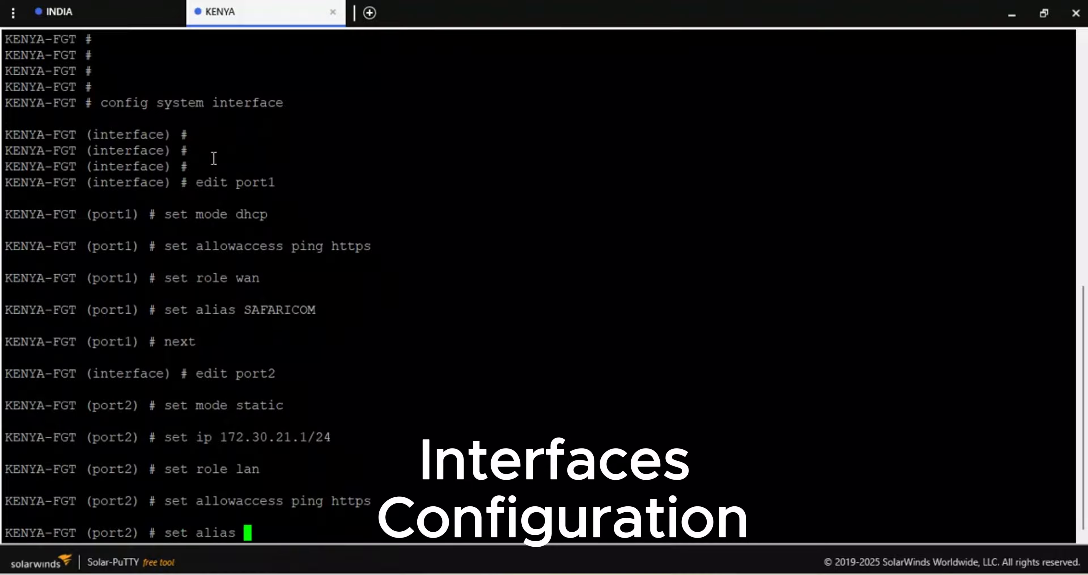
{"action": "type", "text": "KENYA-LAN"}
{"action": "key", "text": "Return"}
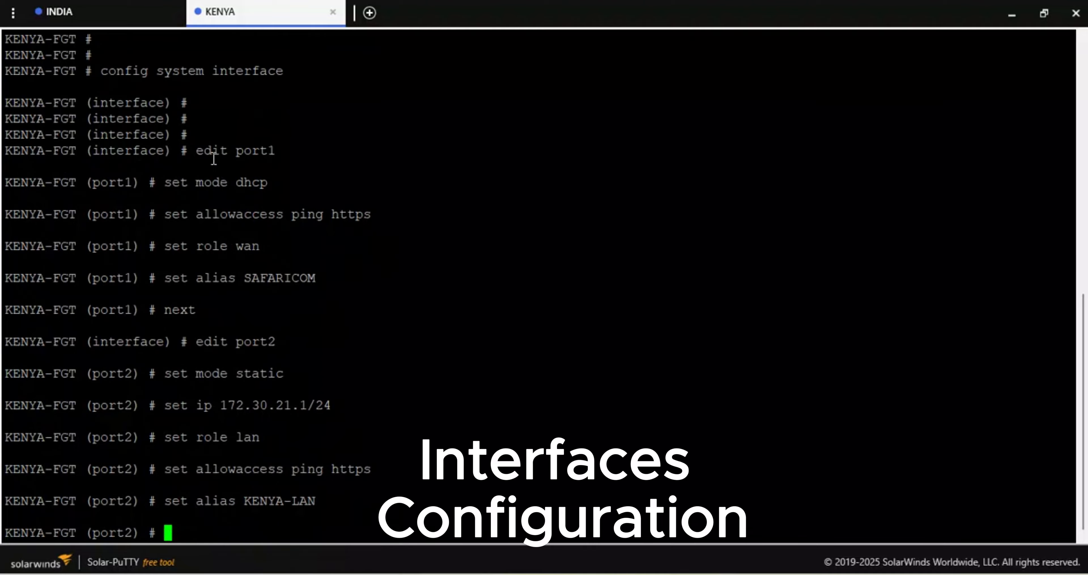
{"action": "type", "text": "next"}
{"action": "key", "text": "Return"}
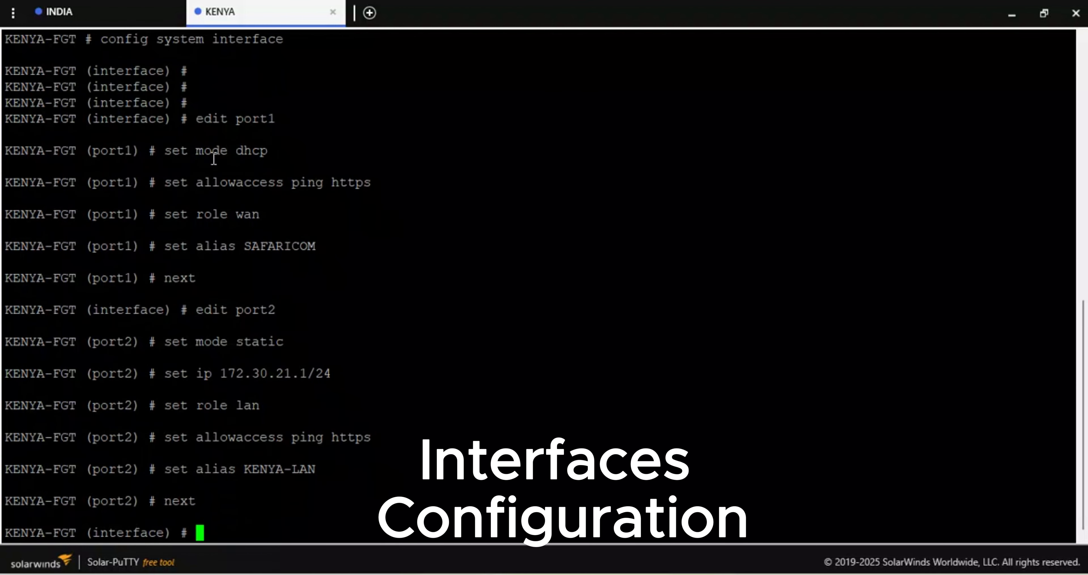
- Open port3 for editing and set its addressing mode to dhcp
{"action": "type", "text": "edit port2"}
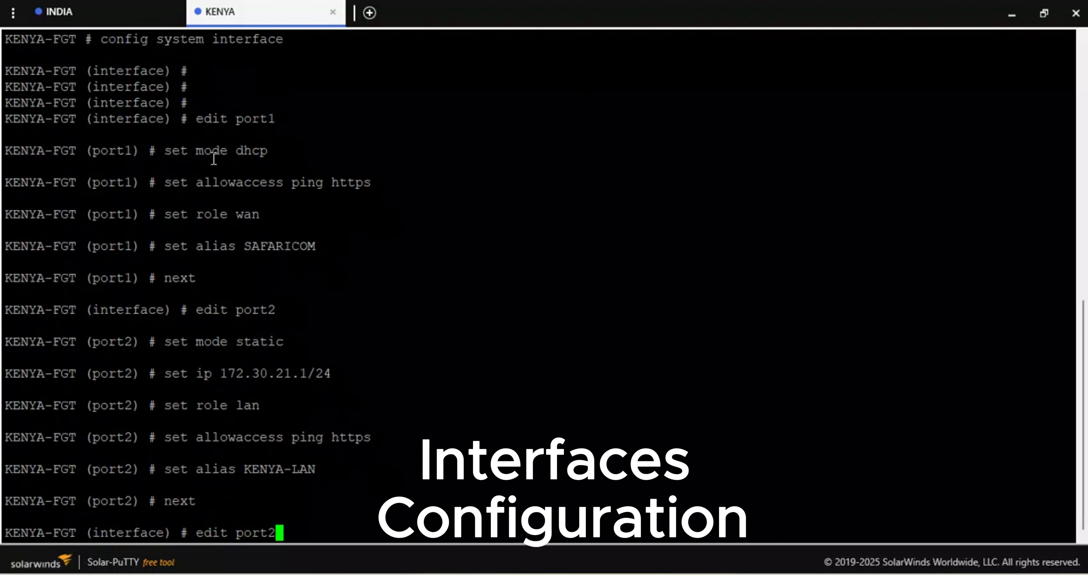
{"action": "key", "text": "BackSpace"}
{"action": "key", "text": "BackSpace"}
{"action": "key", "text": "BackSpace"}
{"action": "key", "text": "BackSpace"}
{"action": "key", "text": "BackSpace"}
{"action": "type", "text": "port1"}
{"action": "key", "text": "Return"}
{"action": "type", "text": "set m"}
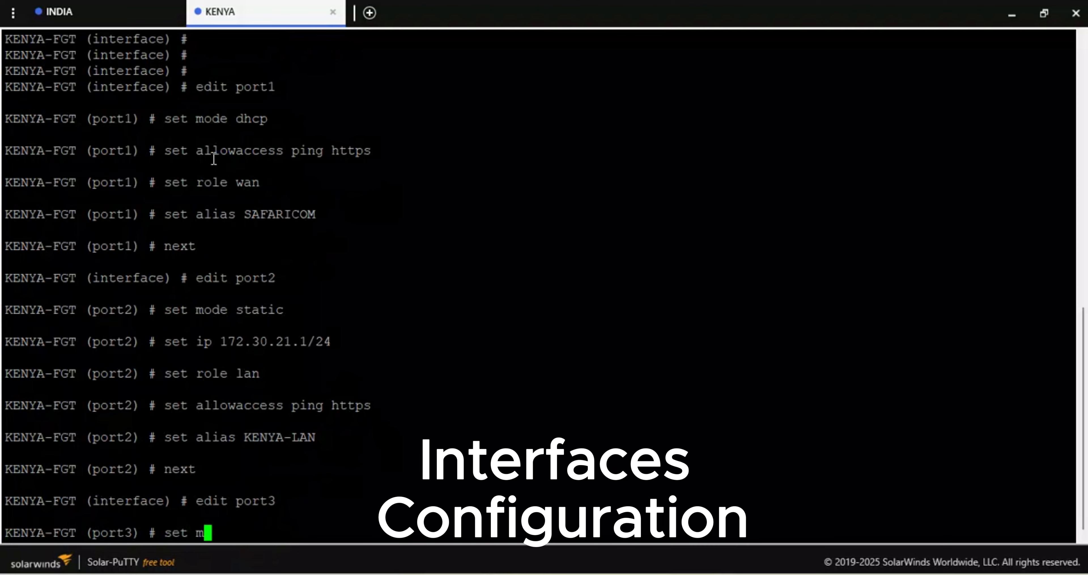
{"action": "type", "text": "ode dhcp"}
{"action": "key", "text": "Return"}
- Allow ping and https access on port3
{"action": "type", "text": "set"}
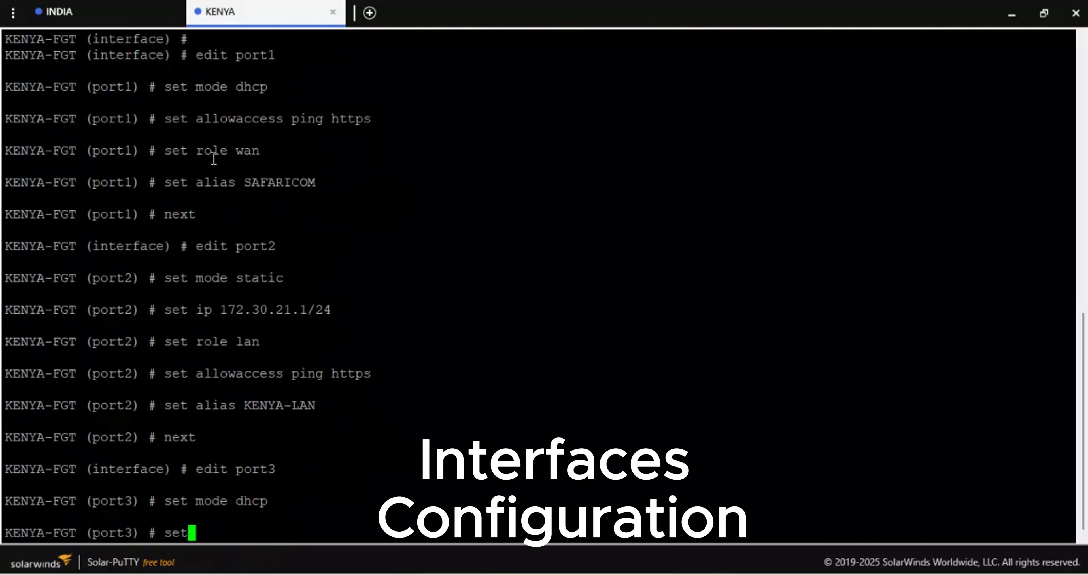
{"action": "type", "text": " l2forward"}
{"action": "key", "text": "Tab"}
{"action": "key", "text": "BackSpace"}
{"action": "key", "text": "BackSpace"}
{"action": "key", "text": "BackSpace"}
{"action": "key", "text": "BackSpace"}
{"action": "key", "text": "BackSpace"}
{"action": "key", "text": "BackSpace"}
{"action": "key", "text": "BackSpace"}
{"action": "key", "text": "BackSpace"}
{"action": "key", "text": "BackSpace"}
{"action": "type", "text": "allowaccess ping https"}
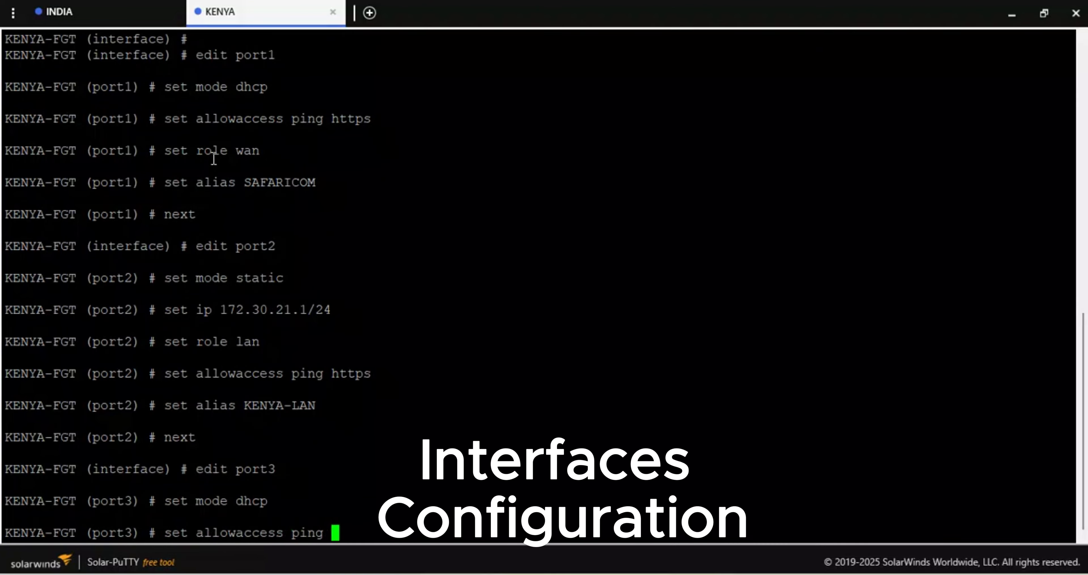
{"action": "key", "text": "Return"}
{"action": "key", "text": "Return"}
{"action": "key", "text": "Return"}
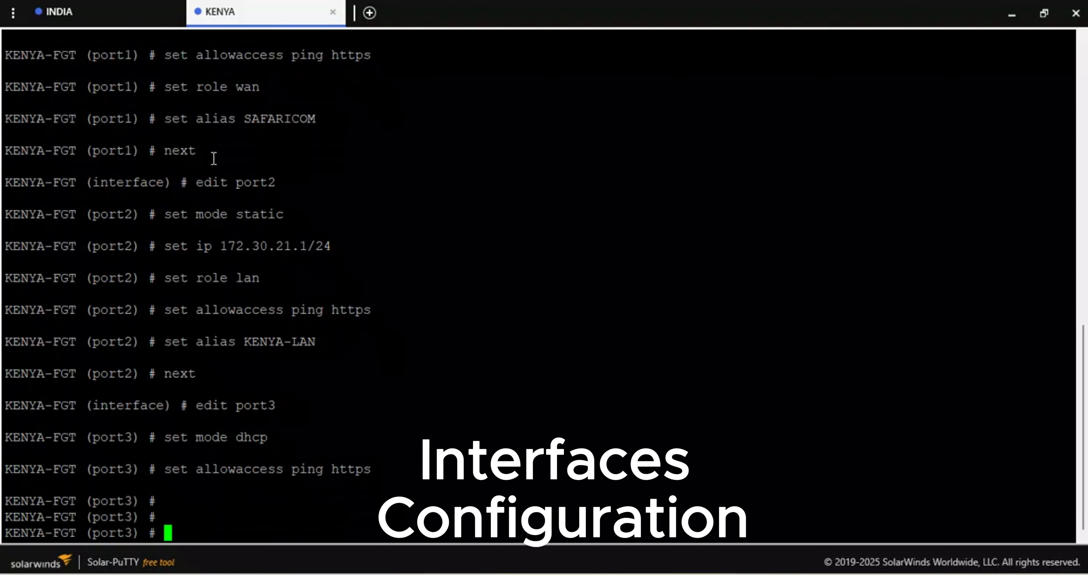
- Set port3's role to wan and its alias to SEACOM-FIBER-LINK
{"action": "type", "text": "set role wa"}
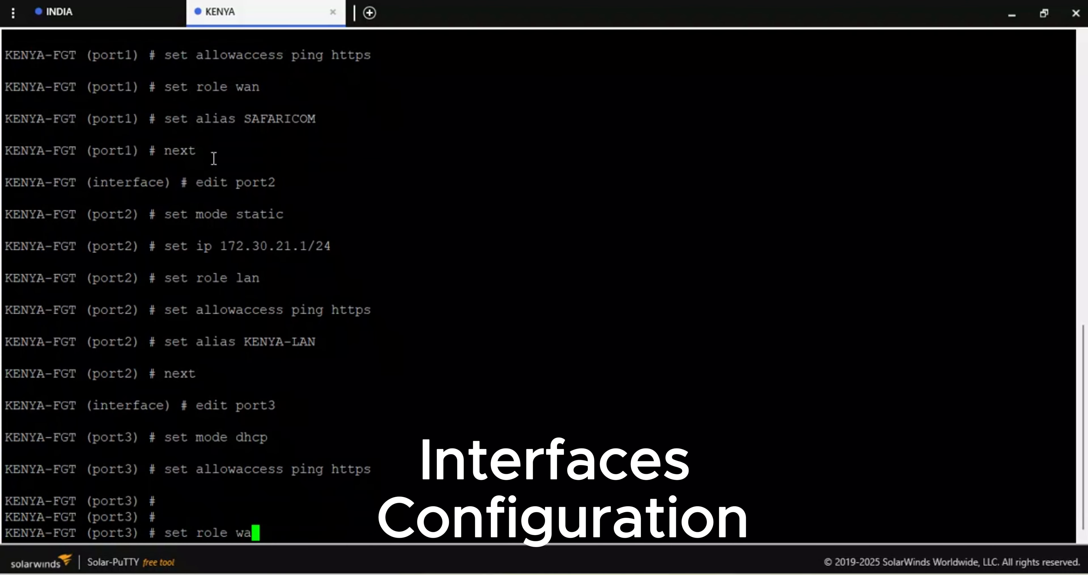
{"action": "type", "text": "n"}
{"action": "key", "text": "Return"}
{"action": "type", "text": "set a"}
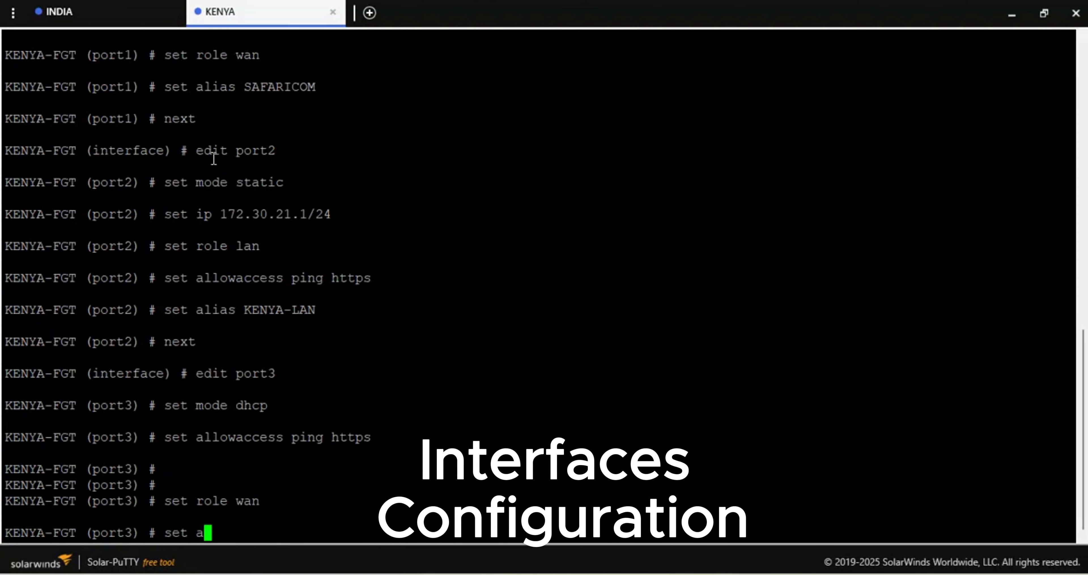
{"action": "type", "text": "lias SEAC"}
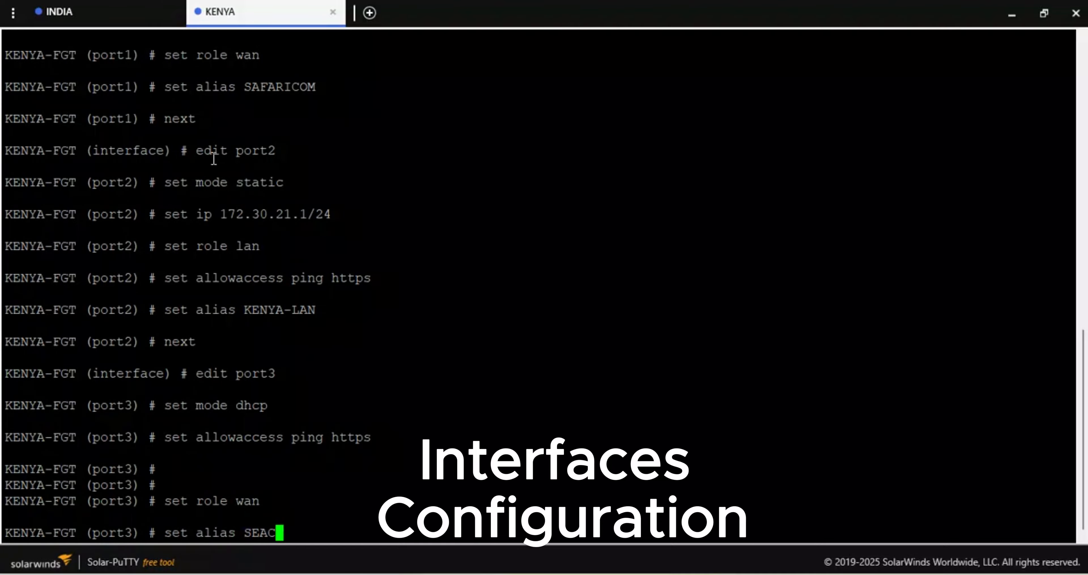
{"action": "type", "text": "OM-FIBE"}
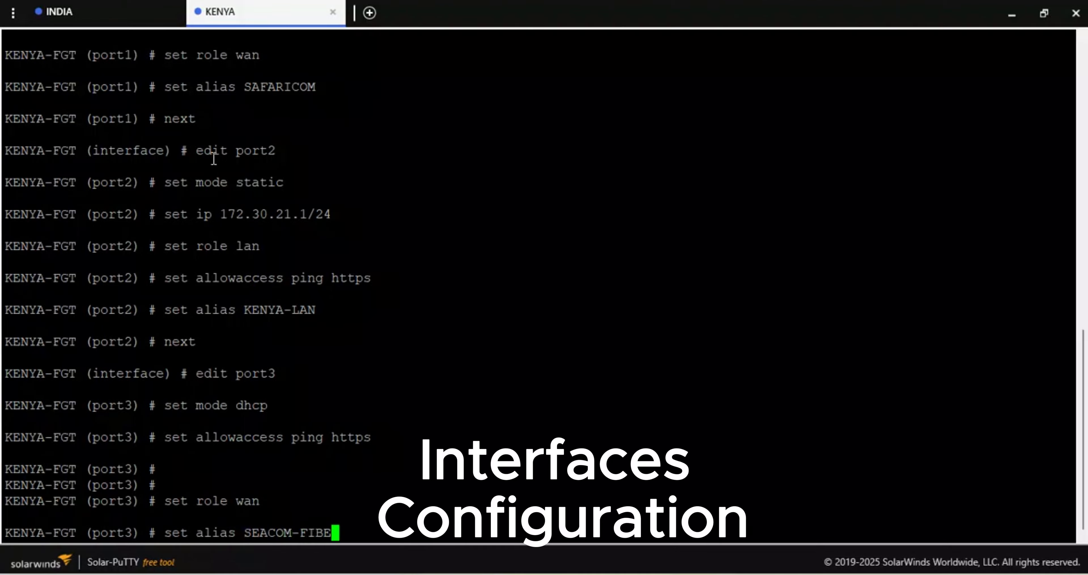
{"action": "type", "text": "R-LINK"}
{"action": "key", "text": "Return"}
{"action": "key", "text": "Return"}
{"action": "key", "text": "Return"}
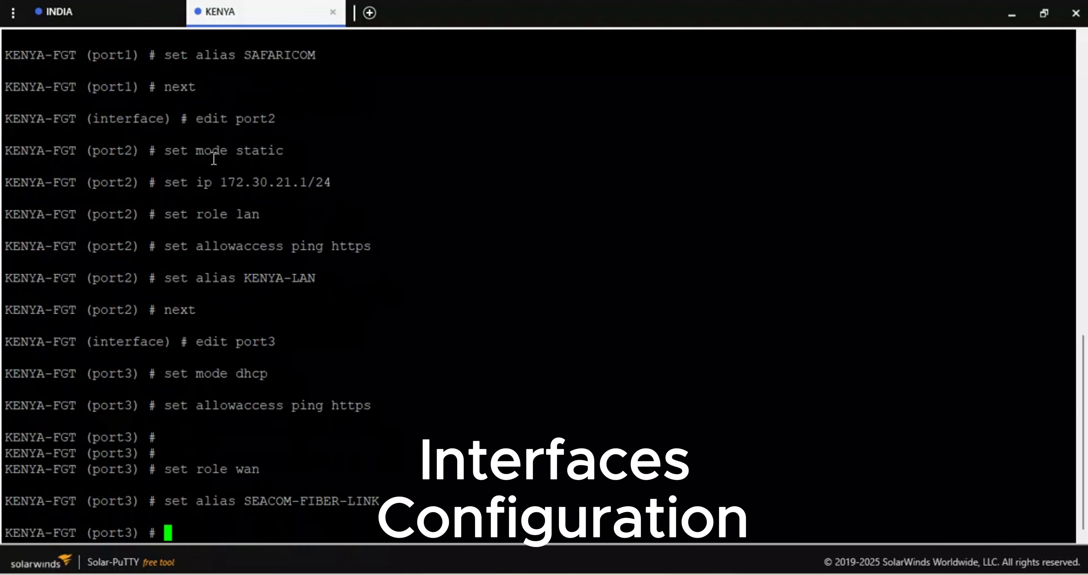
- Save the port3 settings and leave the interface configuration with end
{"action": "type", "text": "end"}
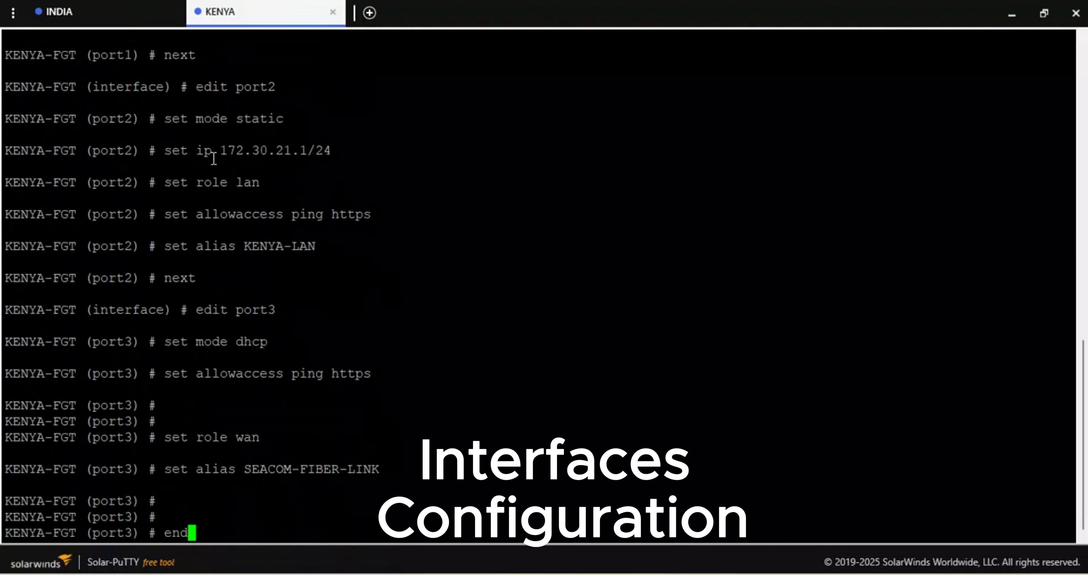
{"action": "key", "text": "Return"}
{"action": "key", "text": "Return"}
{"action": "key", "text": "Return"}
{"action": "key", "text": "Return"}
{"action": "key", "text": "Return"}
{"action": "key", "text": "Return"}
{"action": "key", "text": "Return"}
{"action": "key", "text": "Return"}
{"action": "key", "text": "Return"}
{"action": "key", "text": "Return"}
{"action": "key", "text": "Return"}
{"action": "key", "text": "Return"}
{"action": "key", "text": "Return"}
{"action": "key", "text": "Return"}
{"action": "key", "text": "Return"}
{"action": "key", "text": "Return"}
{"action": "key", "text": "Return"}
{"action": "key", "text": "Return"}
{"action": "key", "text": "Return"}
{"action": "key", "text": "Return"}
{"action": "key", "text": "Return"}
{"action": "key", "text": "Return"}
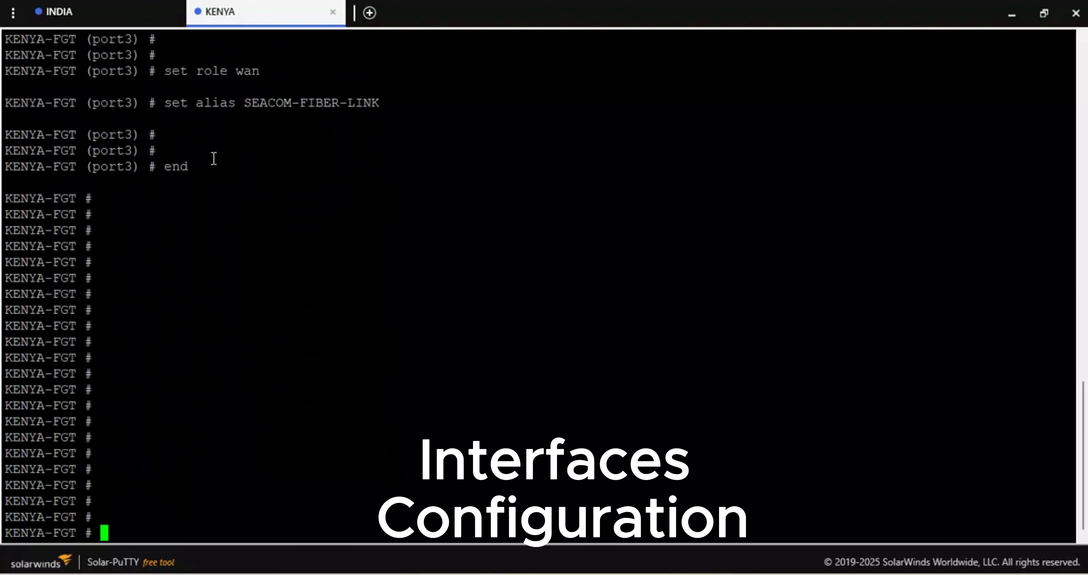
- List the firewall's interface addresses with diagnose ip address list and highlight port1's IP address
{"action": "type", "text": "diagnose ip address list"}
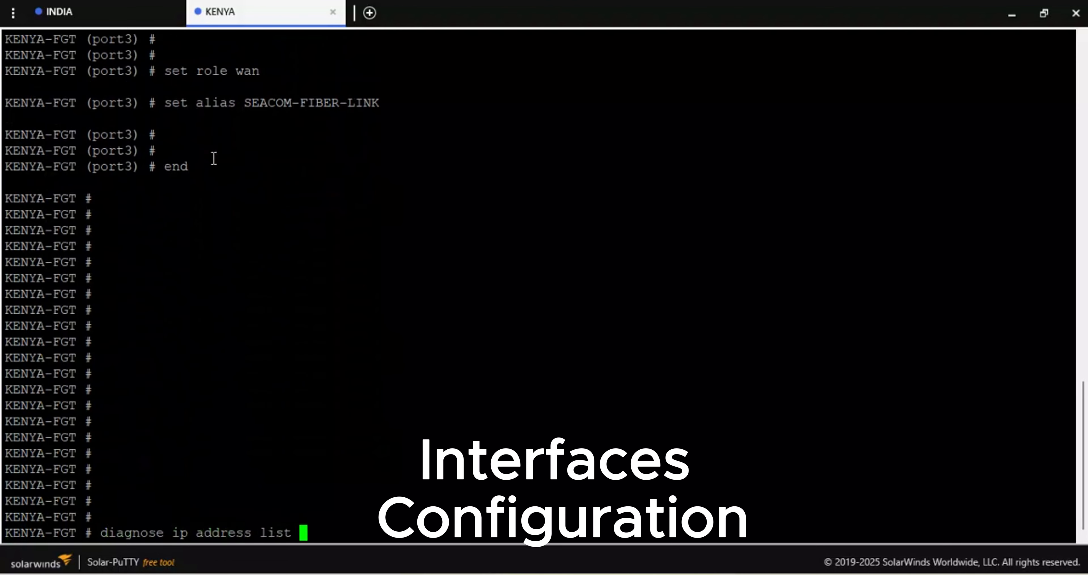
{"action": "key", "text": "Return"}
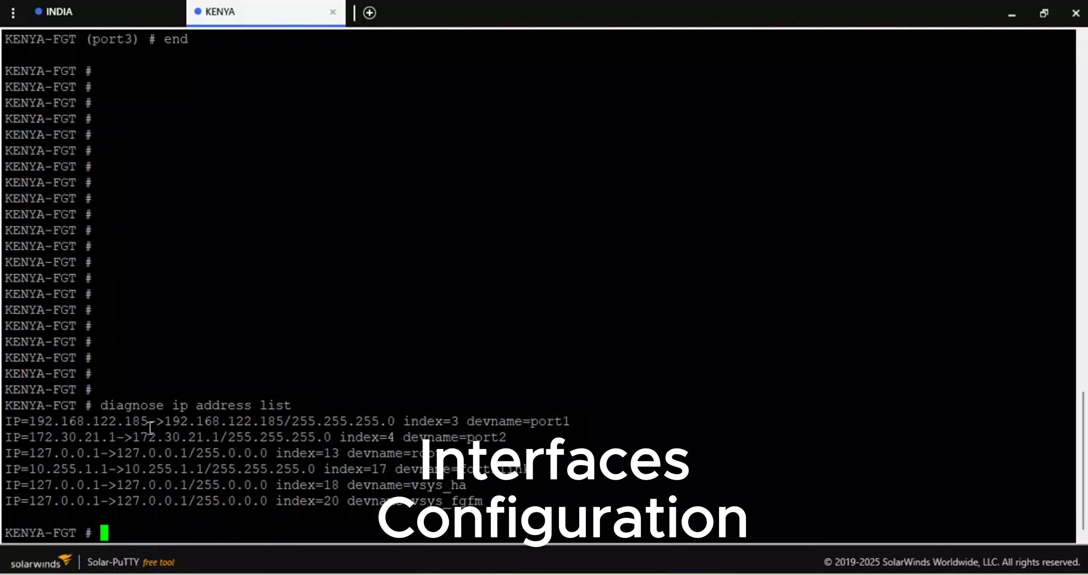
{"action": "left_click_drag", "start_coordinate": [148, 425], "coordinate": [32, 423]}
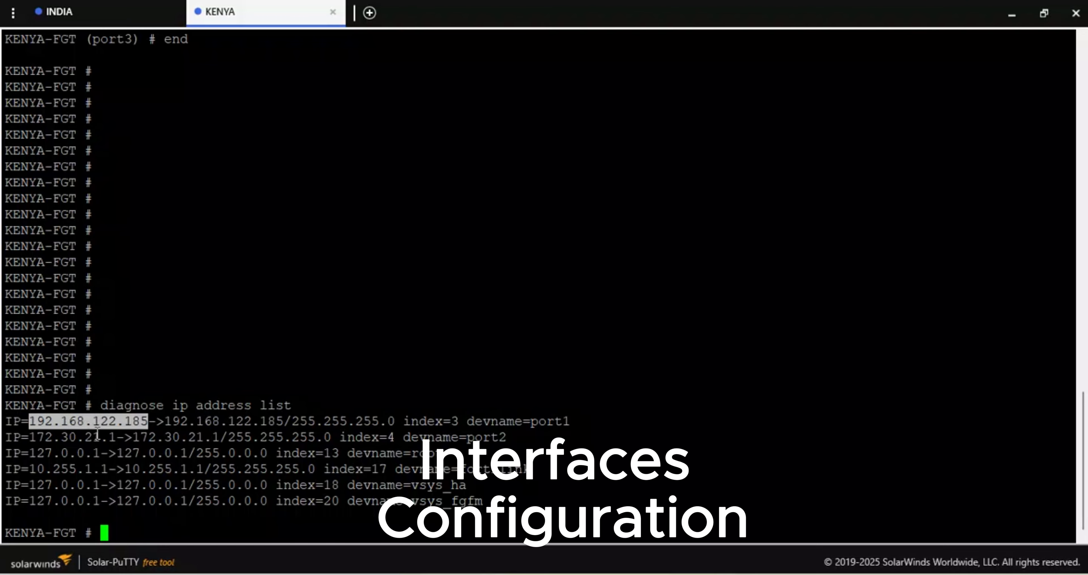
- List the interface addresses again with diagnose ip address list and highlight port3's IP address
{"action": "left_click_drag", "start_coordinate": [118, 436], "coordinate": [67, 452]}
{"action": "key", "text": "Return"}
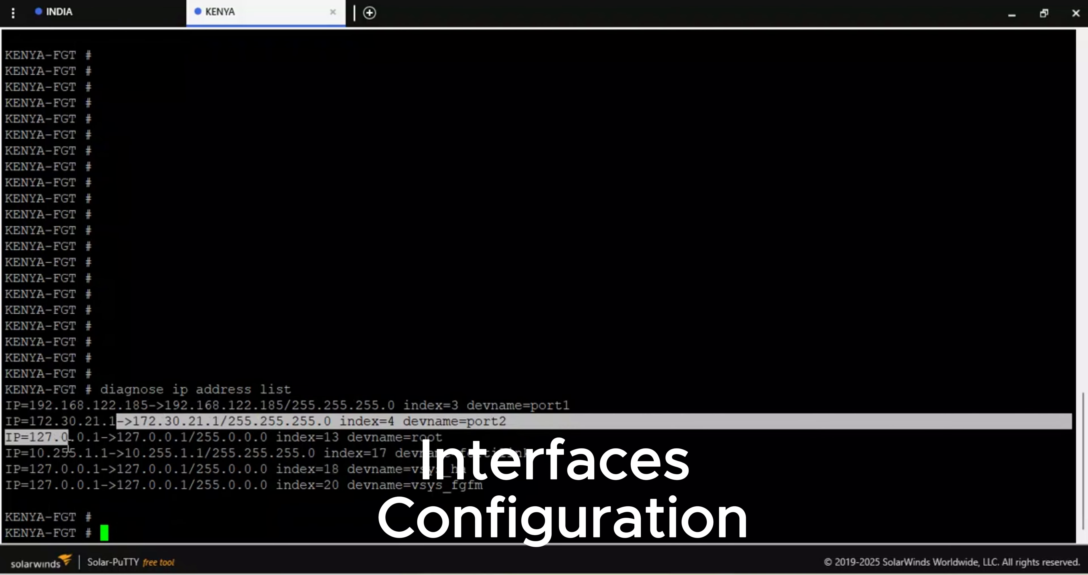
{"action": "key", "text": "Up"}
{"action": "key", "text": "Return"}
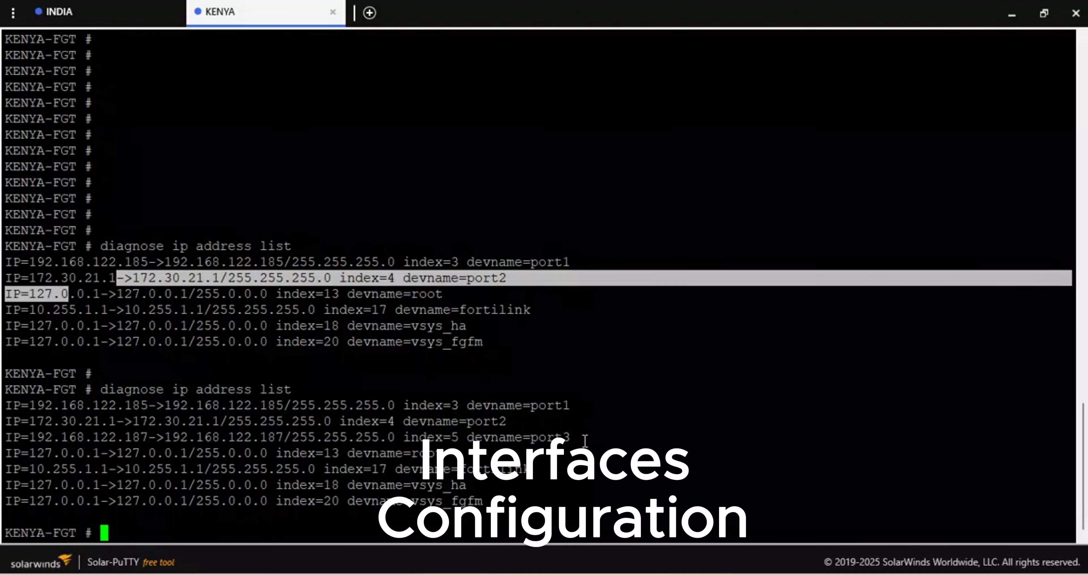
{"action": "left_click_drag", "start_coordinate": [585, 440], "coordinate": [29, 435]}
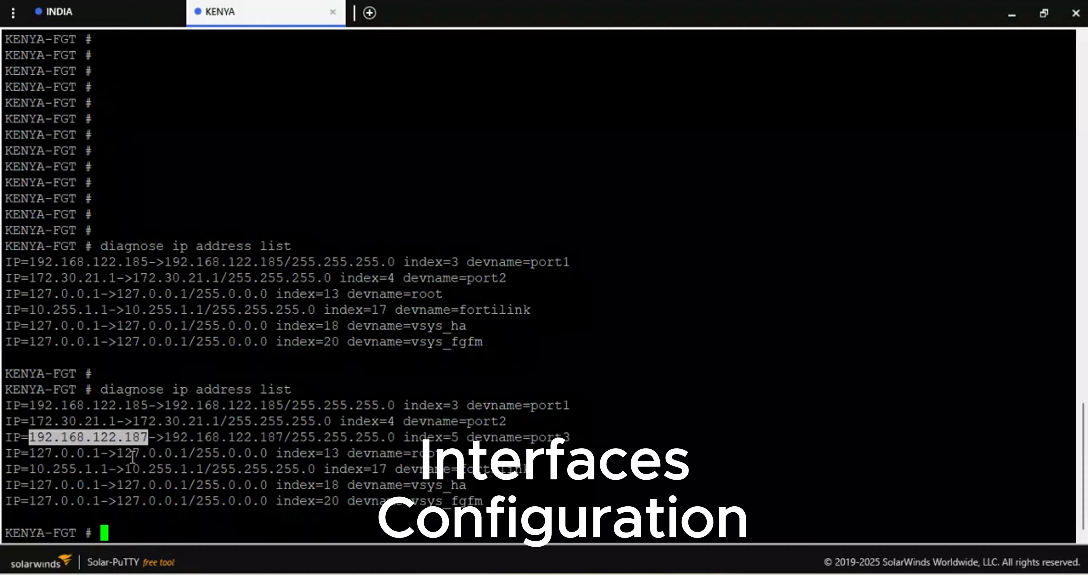
{"action": "left_click", "coordinate": [179, 522]}
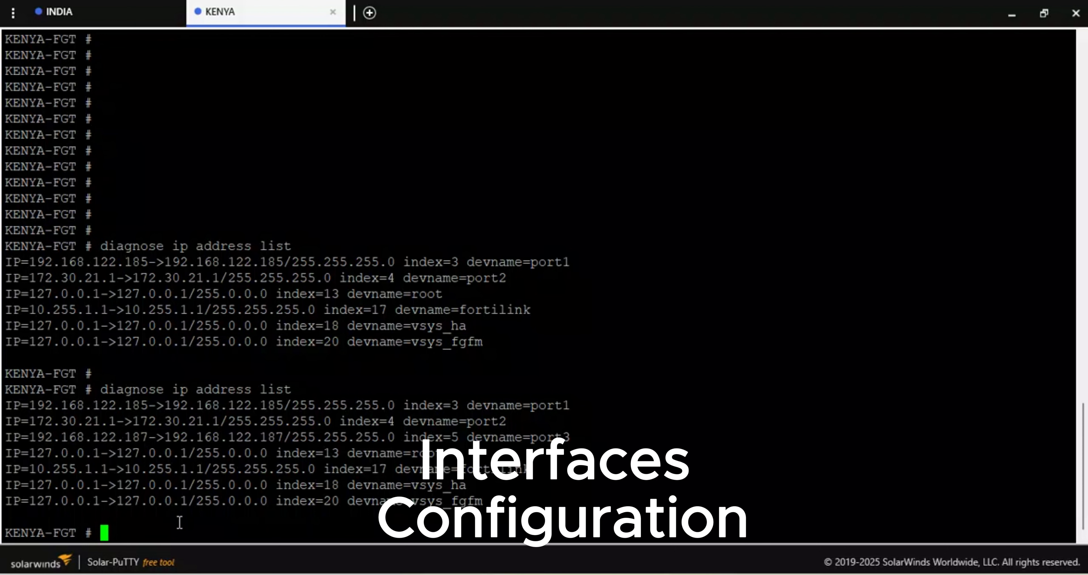
{"action": "key", "text": "Up"}
{"action": "key", "text": "Return"}
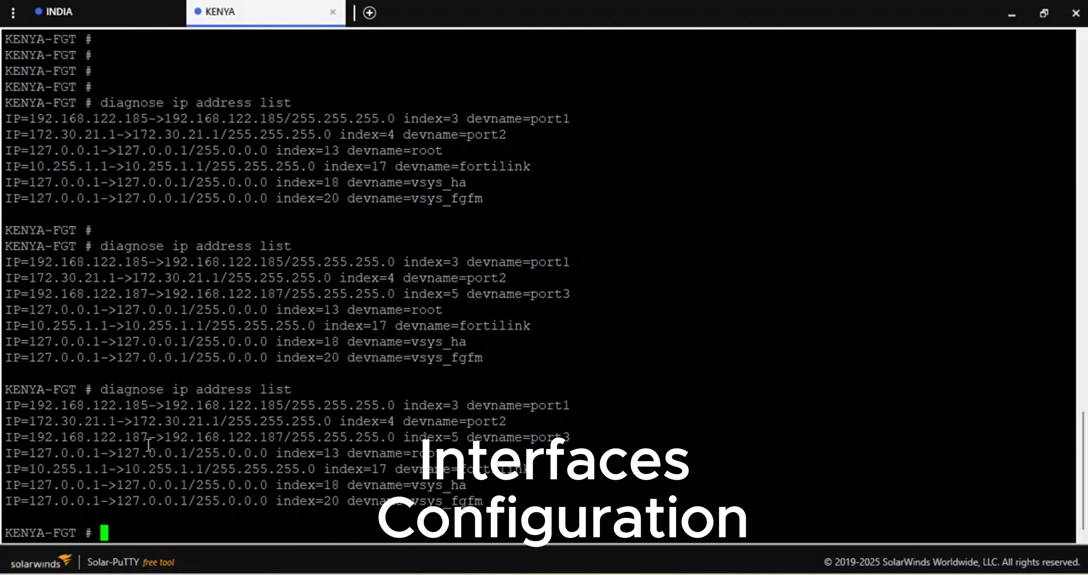
- Open port4 in the system interface configuration and set its addressing mode to dhcp
{"action": "type", "text": "config system "}
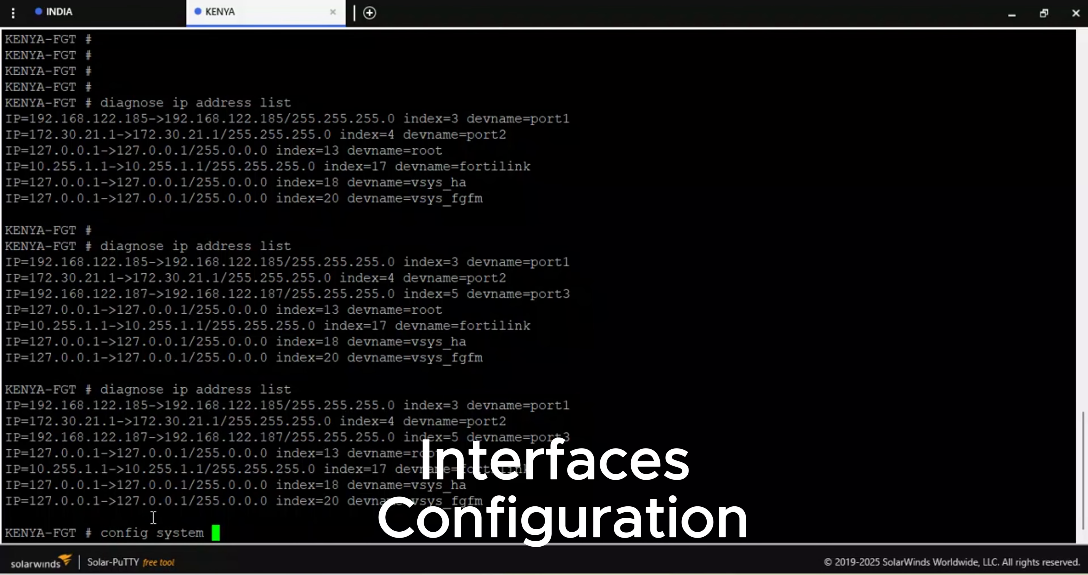
{"action": "type", "text": "interface"}
{"action": "key", "text": "Return"}
{"action": "type", "text": "e"}
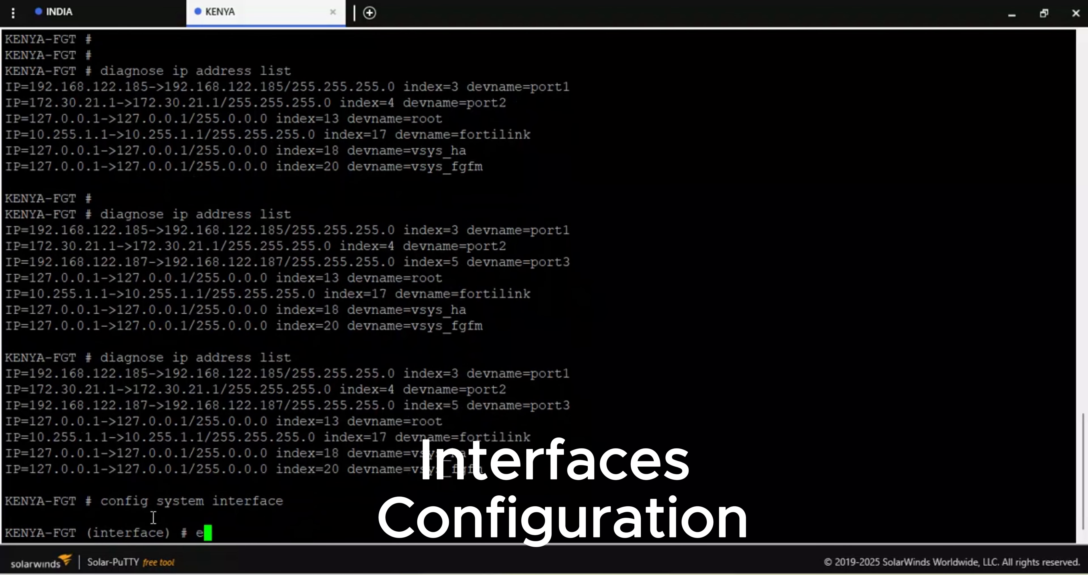
{"action": "type", "text": "dit port1"}
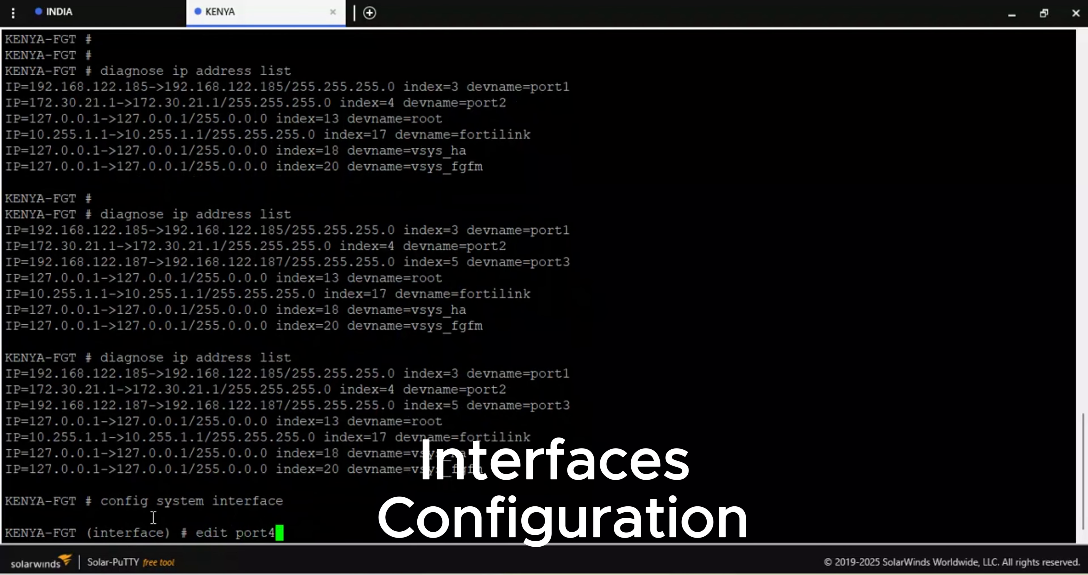
{"action": "key", "text": "Return"}
{"action": "type", "text": "se"}
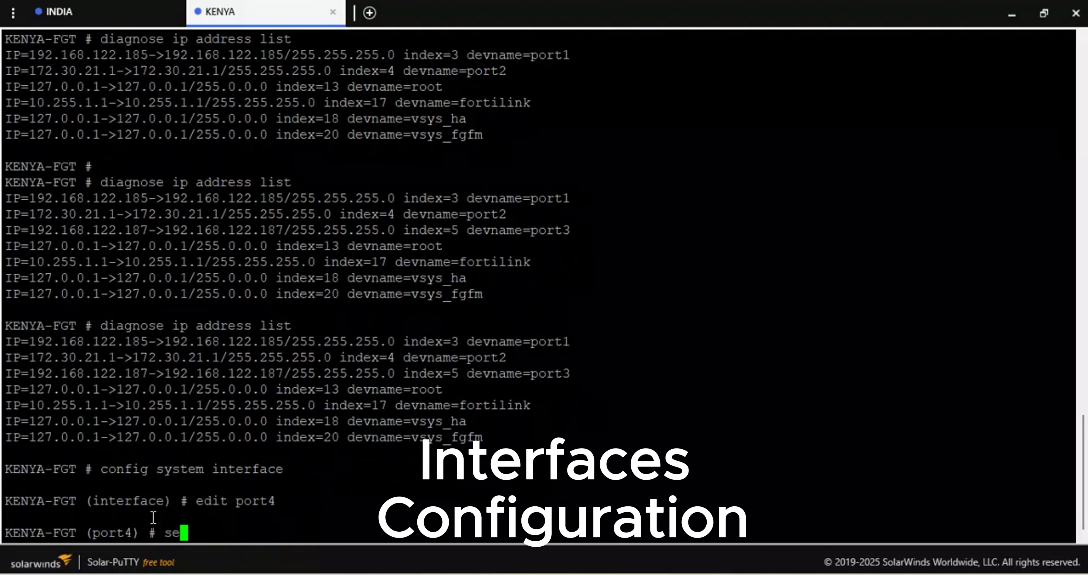
{"action": "type", "text": "t mode dhcp"}
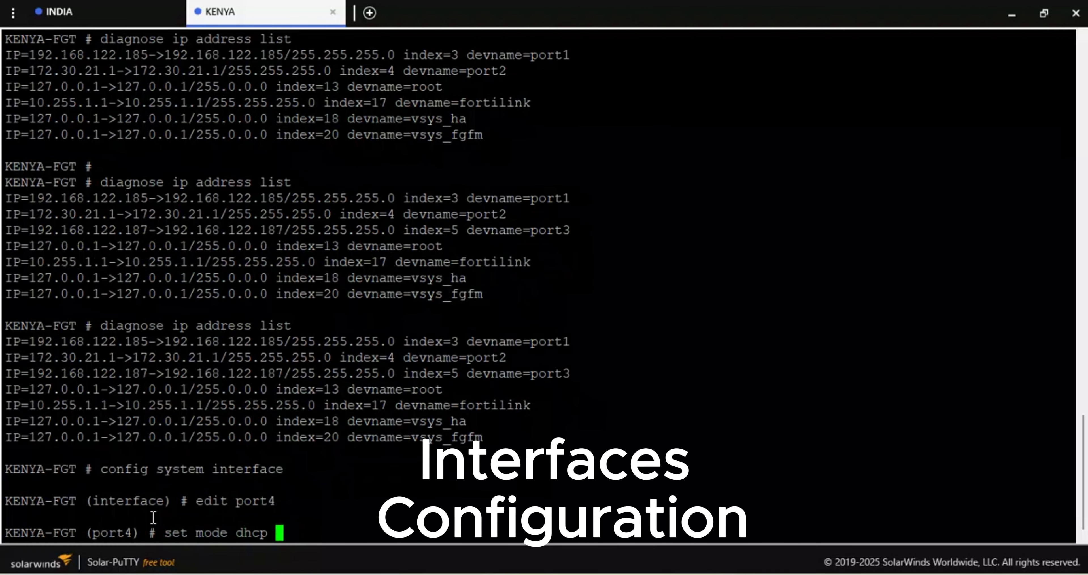
{"action": "key", "text": "Return"}
- Allow https, http, ping and telnet access on port4
{"action": "type", "text": "set al"}
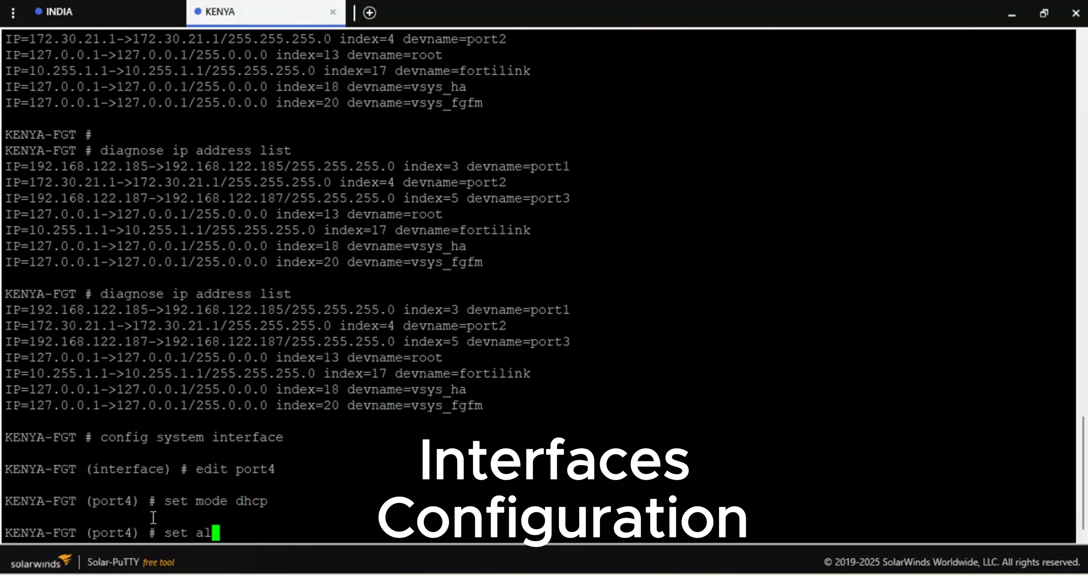
{"action": "key", "text": "Tab"}
{"action": "type", "text": "https h"}
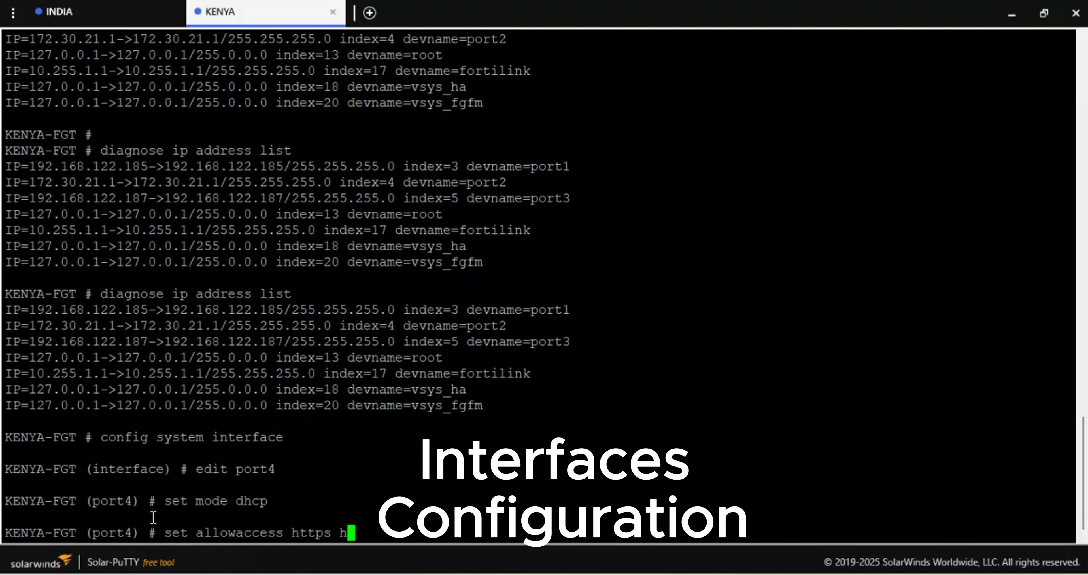
{"action": "type", "text": "ttp  ping telnet"}
{"action": "key", "text": "Return"}
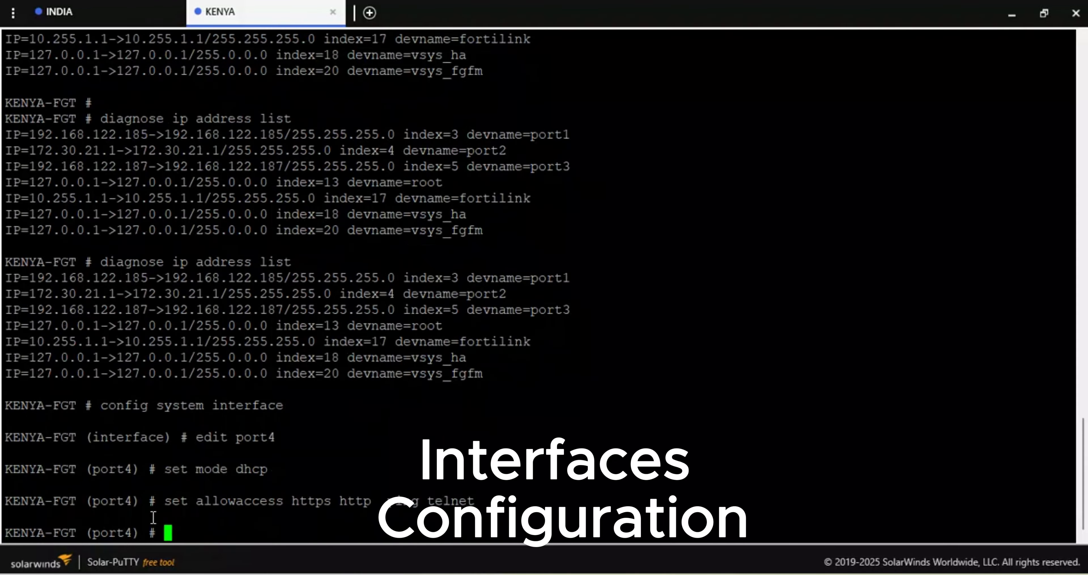
- Set port4's alias to MGT and save by leaving the interface configuration with end
{"action": "type", "text": "set ali"}
{"action": "key", "text": "Tab"}
{"action": "type", "text": "MGT"}
{"action": "key", "text": "Return"}
{"action": "type", "text": "end"}
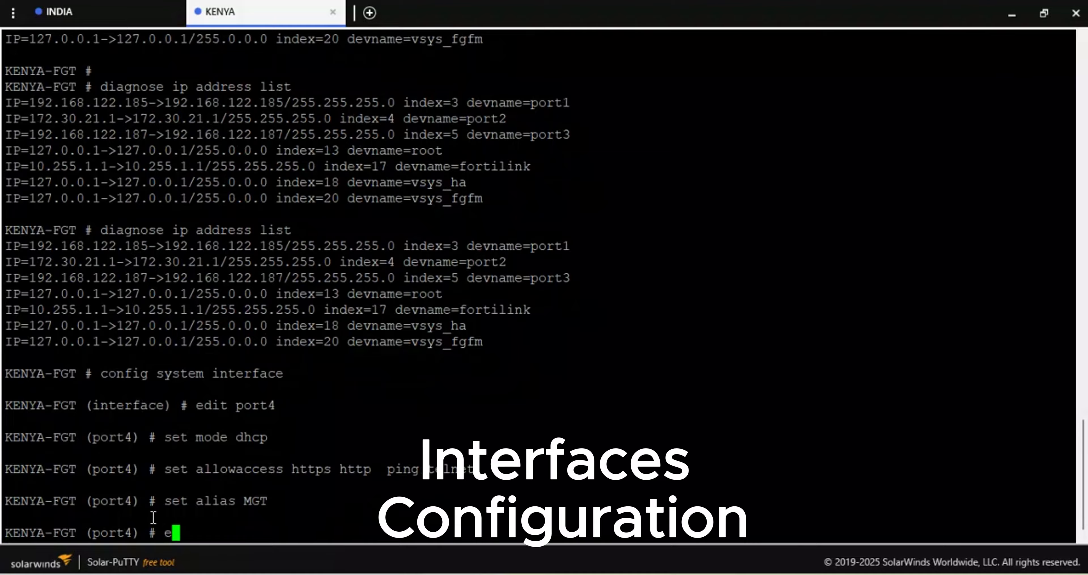
{"action": "key", "text": "Return"}
{"action": "key", "text": "Return"}
{"action": "key", "text": "Return"}
{"action": "key", "text": "Return"}
{"action": "key", "text": "Return"}
- Run diagnose ip address list repeatedly until port4 is listed, and highlight port4's IP address
{"action": "type", "text": "di"}
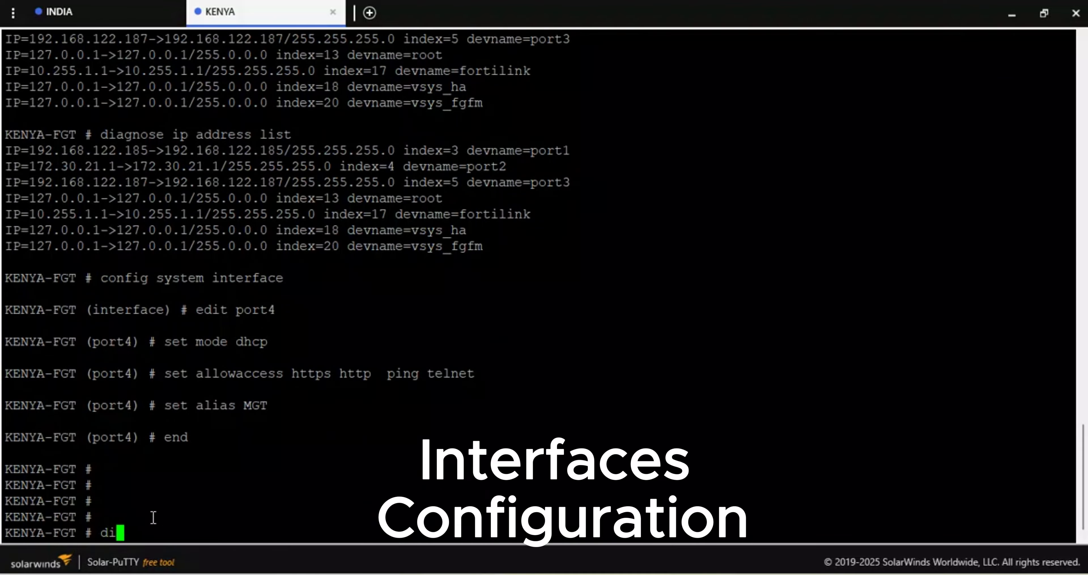
{"action": "key", "text": "Tab"}
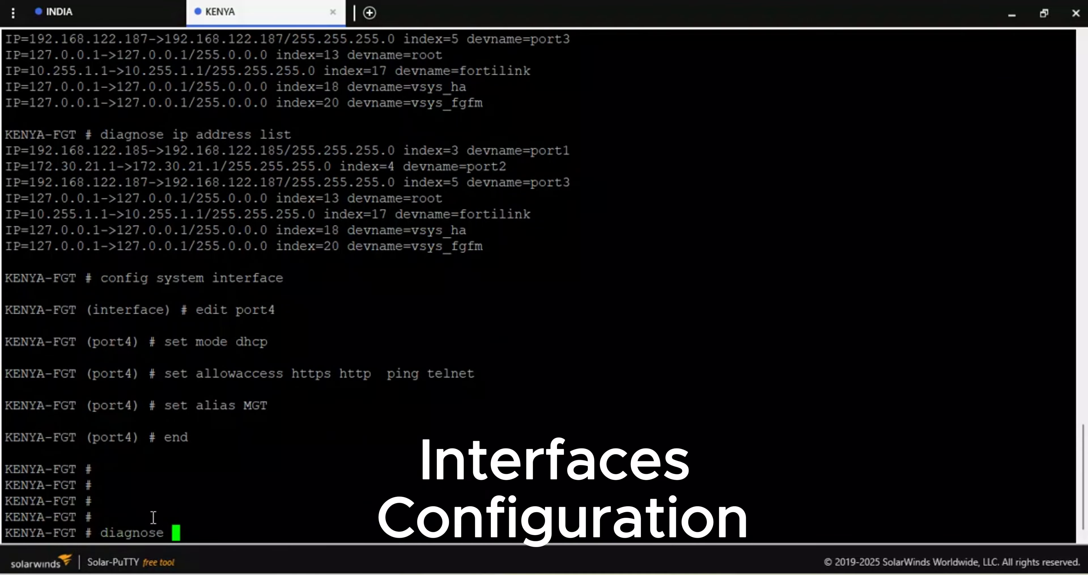
{"action": "type", "text": "ip a"}
{"action": "key", "text": "Tab"}
{"action": "type", "text": "l"}
{"action": "key", "text": "Tab"}
{"action": "key", "text": "Return"}
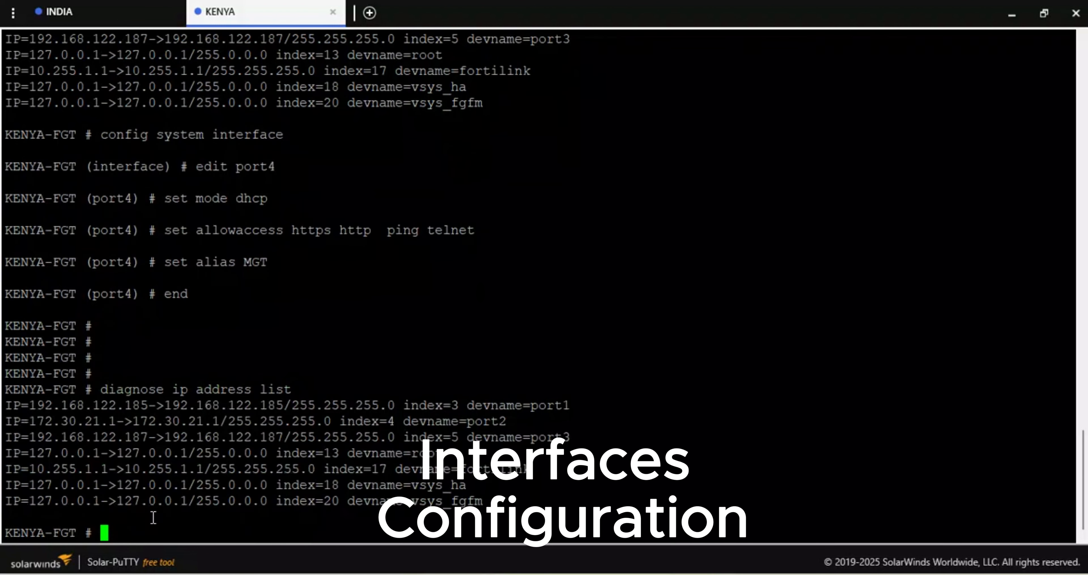
{"action": "key", "text": "Up"}
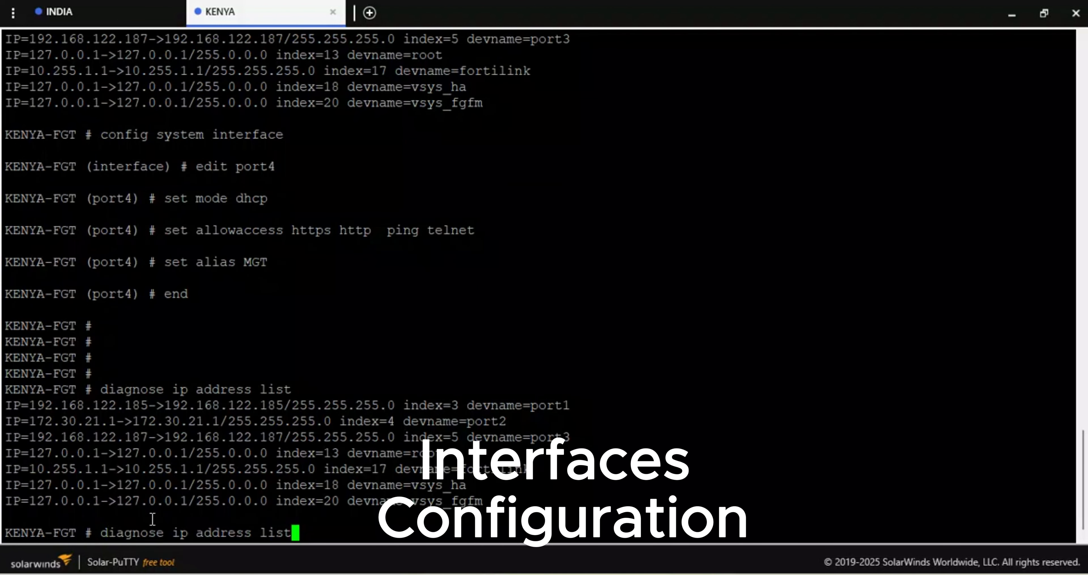
{"action": "key", "text": "Return"}
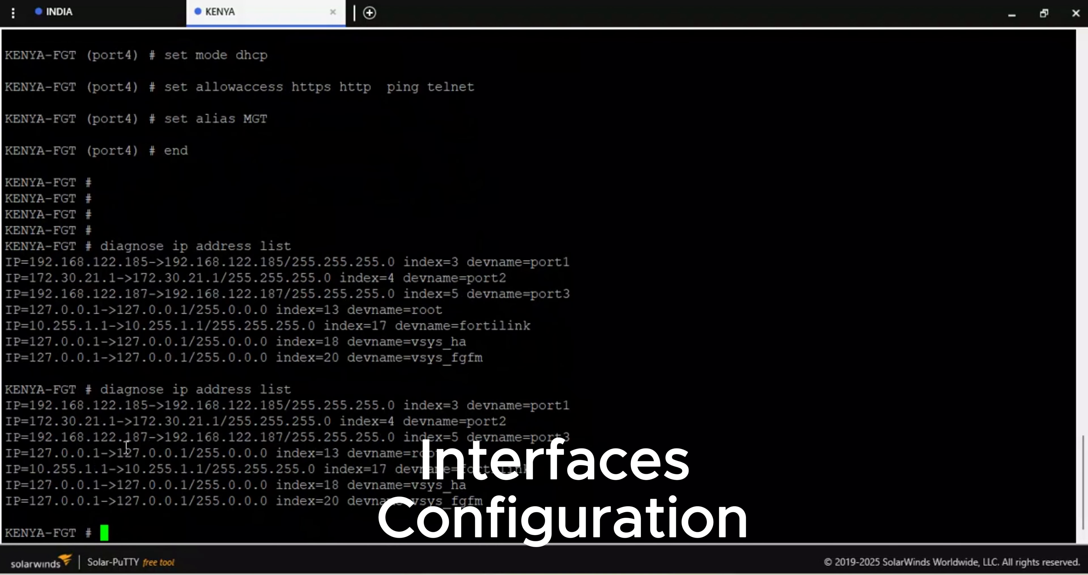
{"action": "key", "text": "Up"}
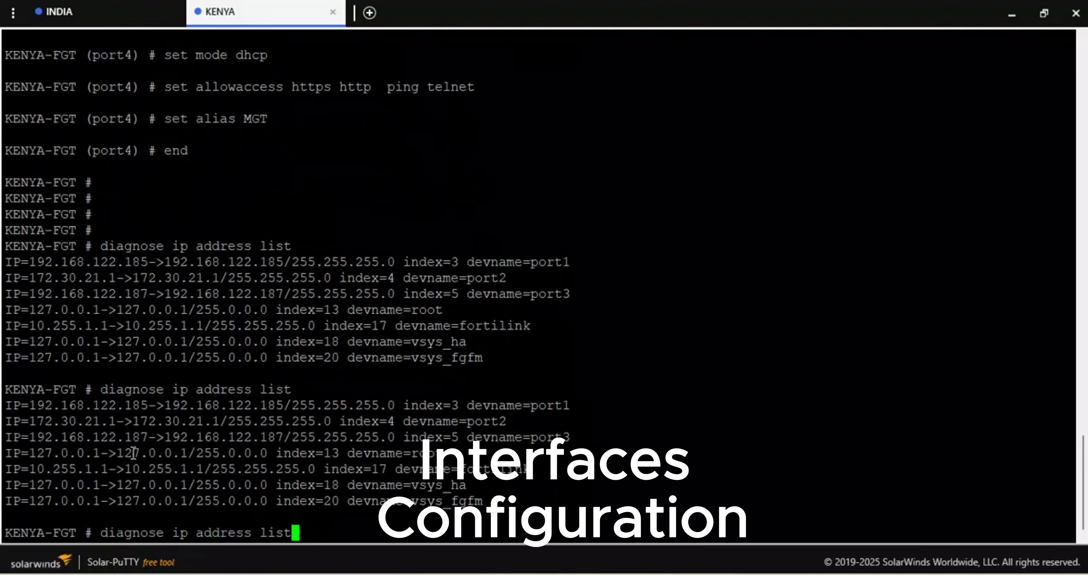
{"action": "key", "text": "Return"}
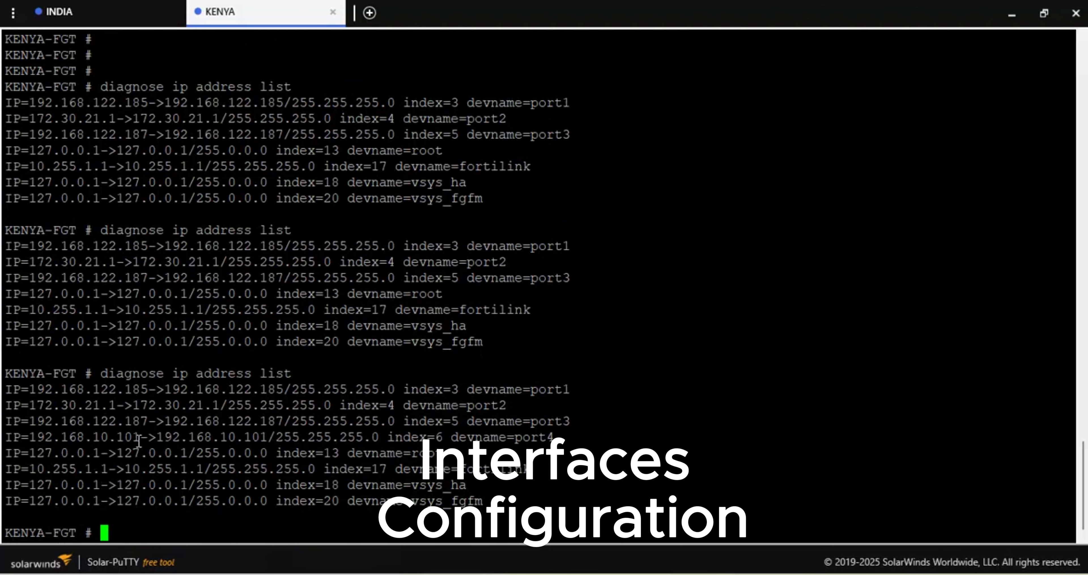
{"action": "left_click_drag", "start_coordinate": [138, 441], "coordinate": [37, 431]}
{"action": "key", "text": "ctrl+c"}
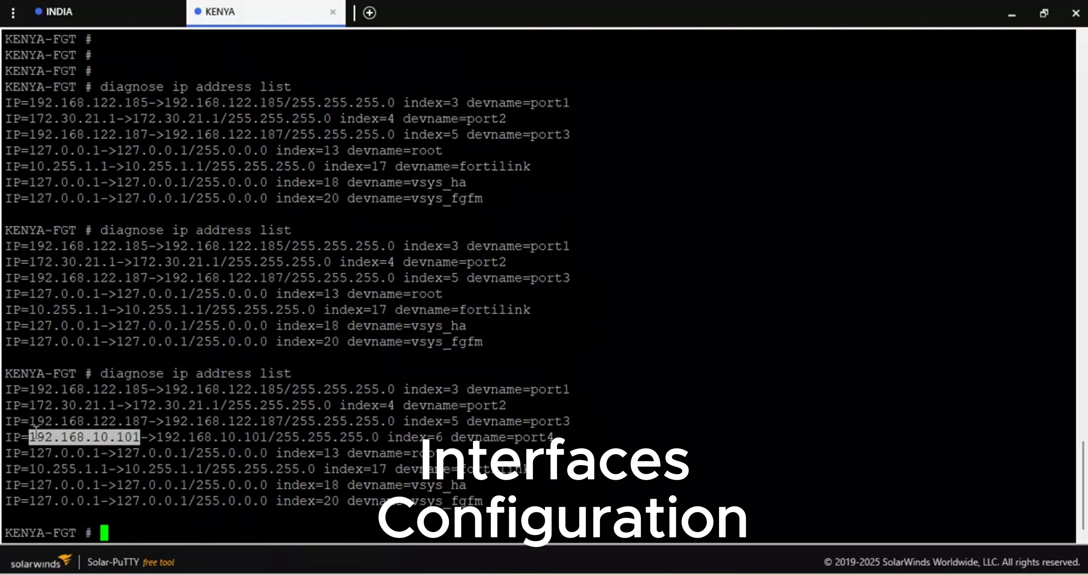
- Ping port4's address 192.168.10.101 from the firewall with execute ping
{"action": "key", "text": "Return"}
{"action": "type", "text": "execute ping"}
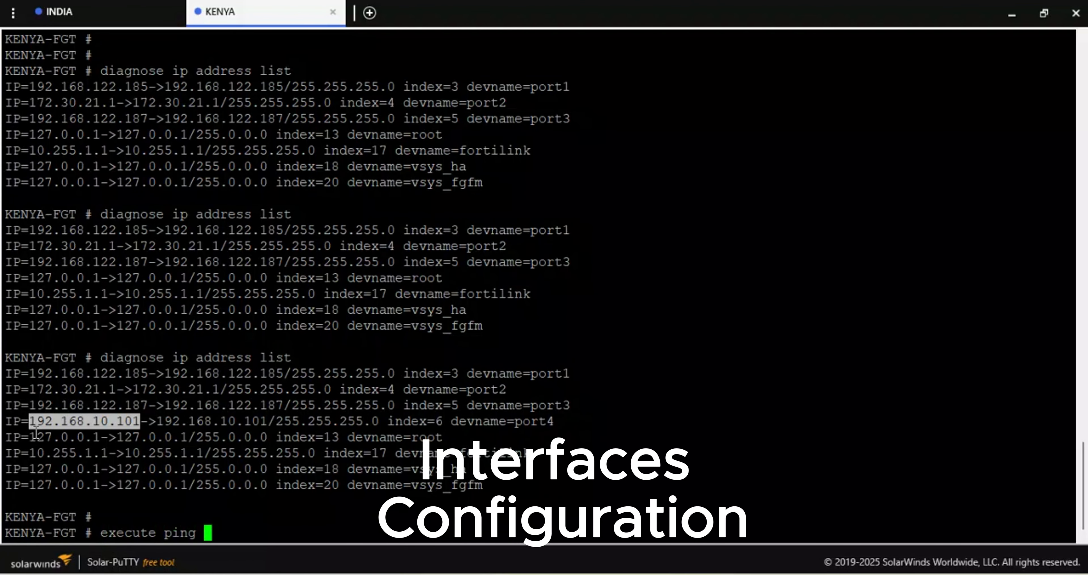
{"action": "right_click", "coordinate": [36, 432]}
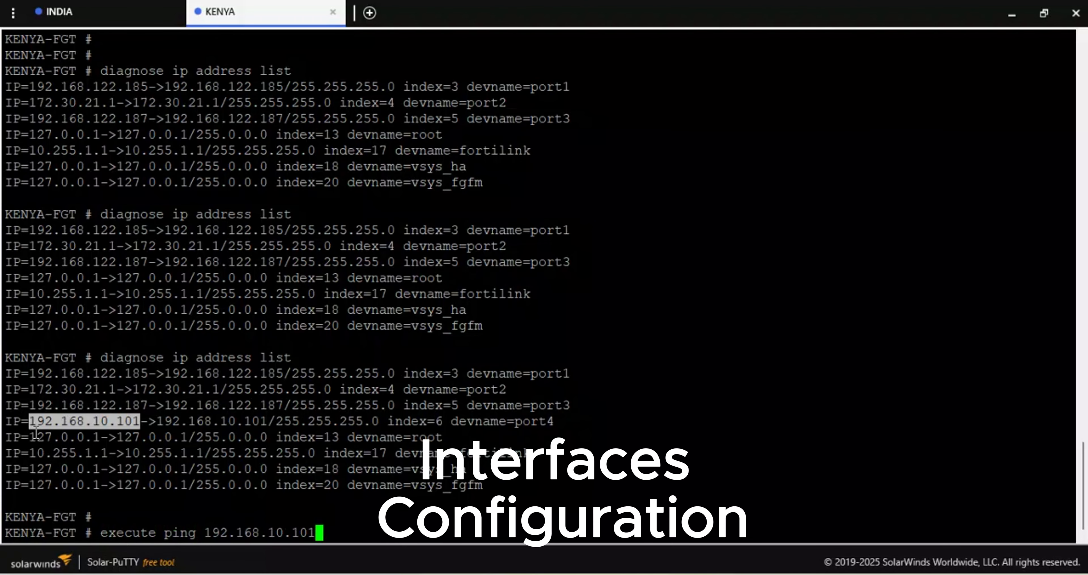
{"action": "key", "text": "Return"}
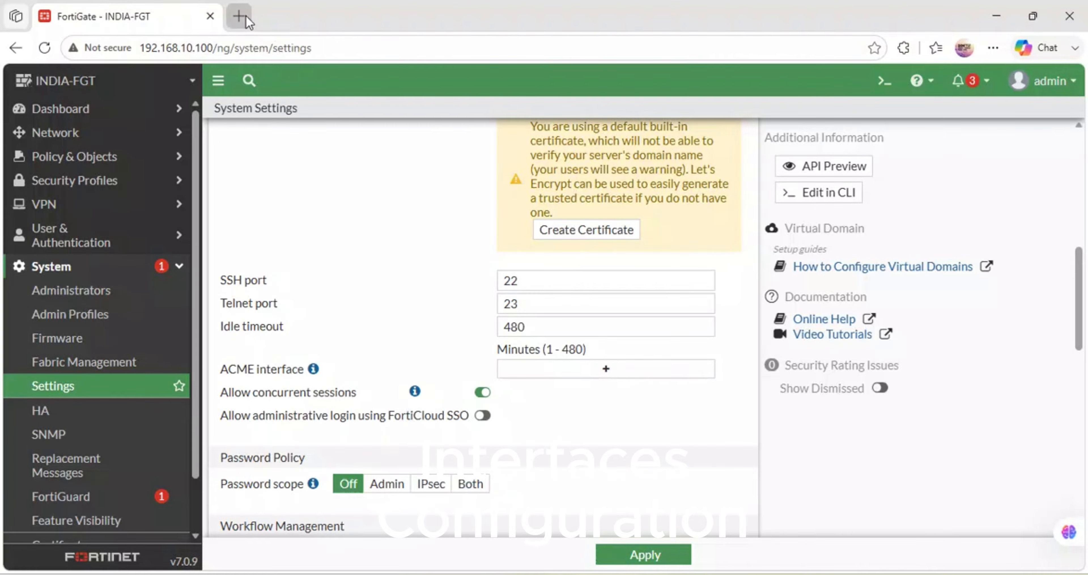
- Switch to the Edge browser and open 192.168.10.101 in a new tab
{"action": "left_click", "coordinate": [240, 16]}
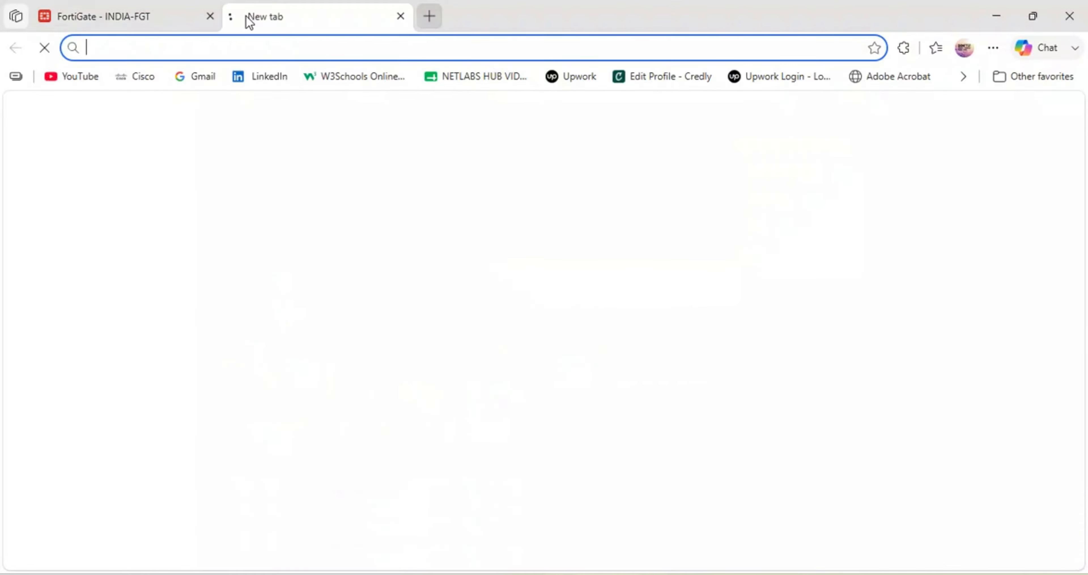
{"action": "type", "text": "192.168.10.101"}
{"action": "key", "text": "Return"}
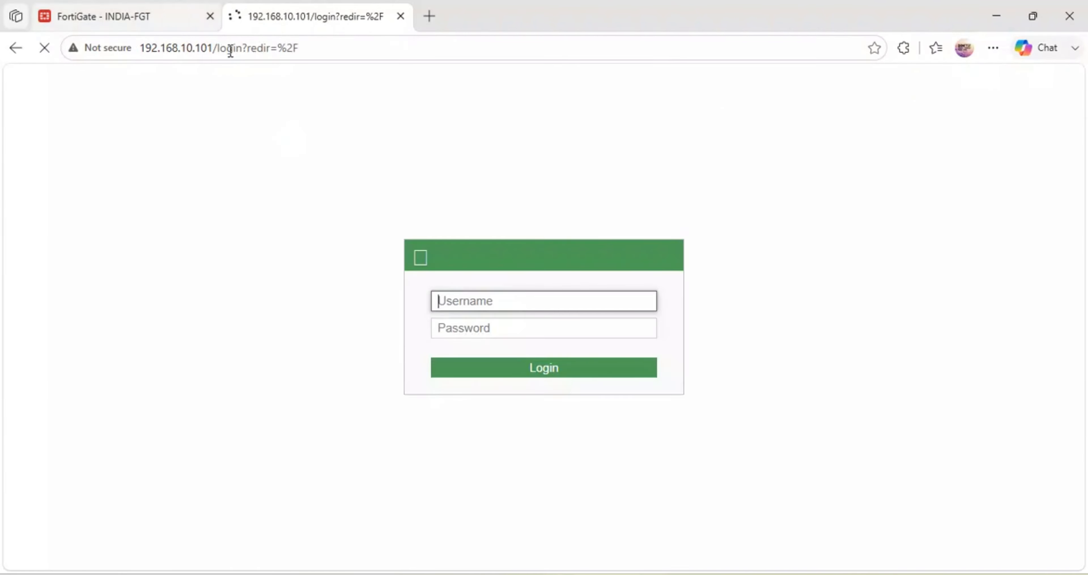
- Log in to the FortiGate as admin with the account password and decline saving the password in the browser
{"action": "type", "text": "admin"}
{"action": "key", "text": "Tab"}
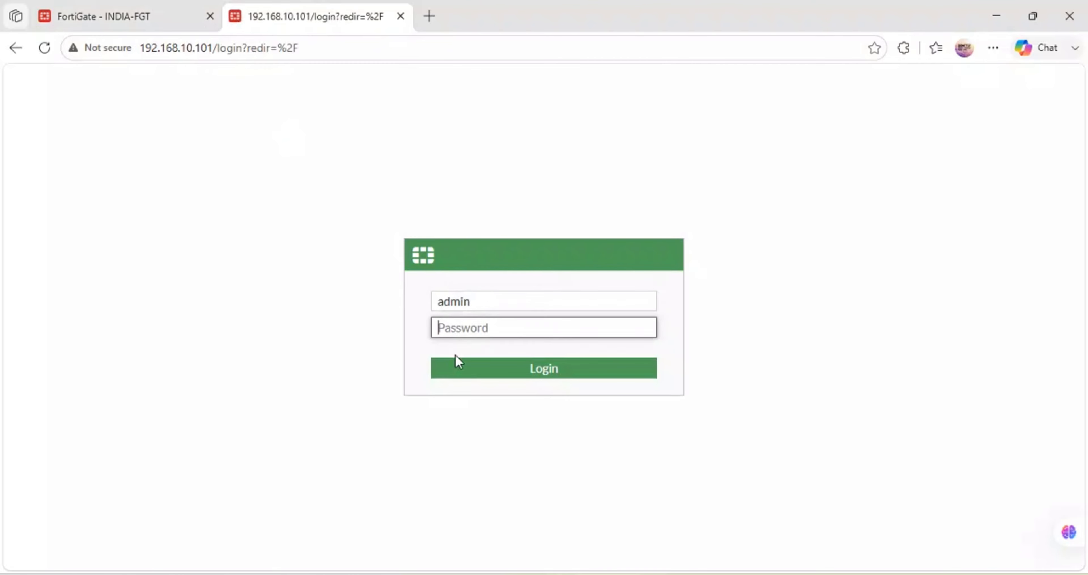
{"action": "type", "text": "admin"}
{"action": "key", "text": "Return"}
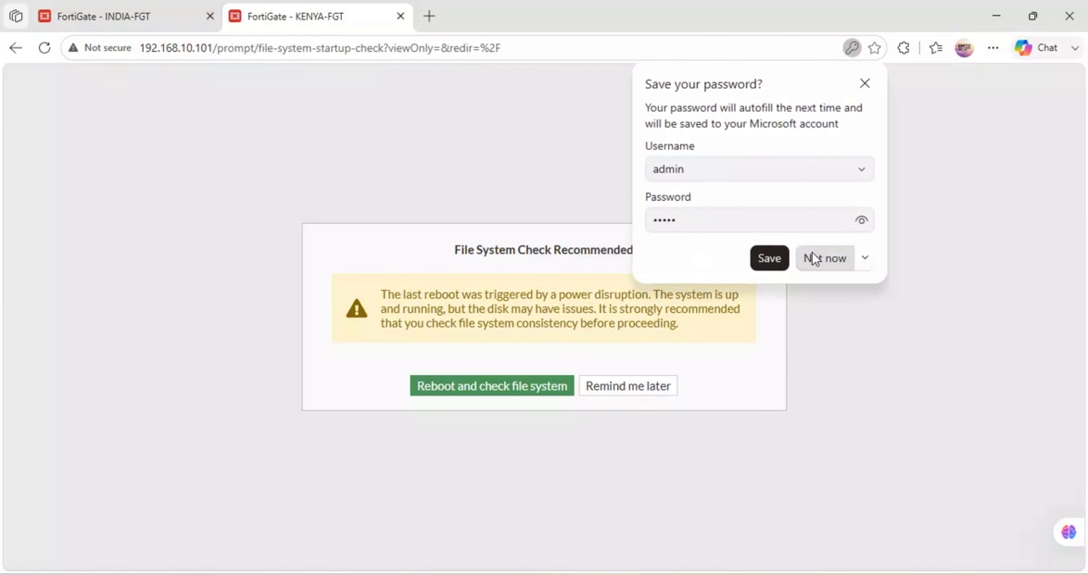
{"action": "left_click", "coordinate": [825, 264]}
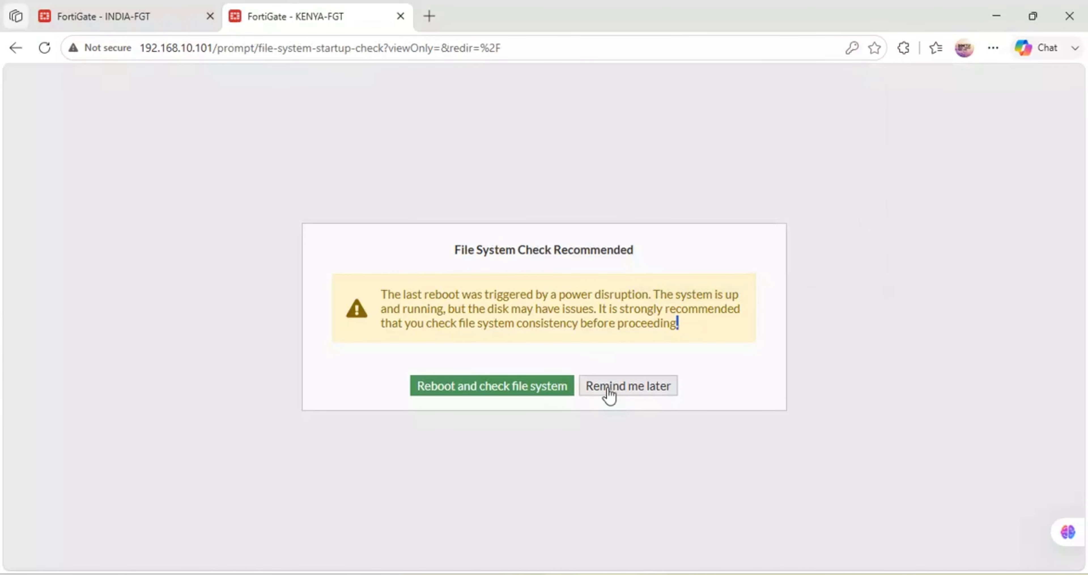
- Postpone the file system check and complete the dashboard setup with the Optimal option
{"action": "left_click", "coordinate": [617, 385]}
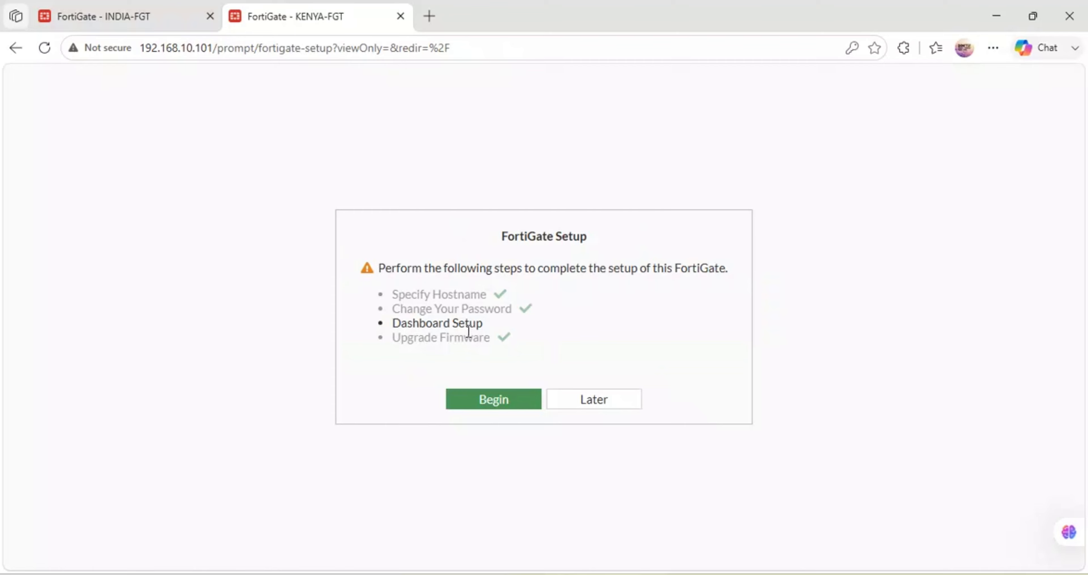
{"action": "left_click", "coordinate": [511, 405]}
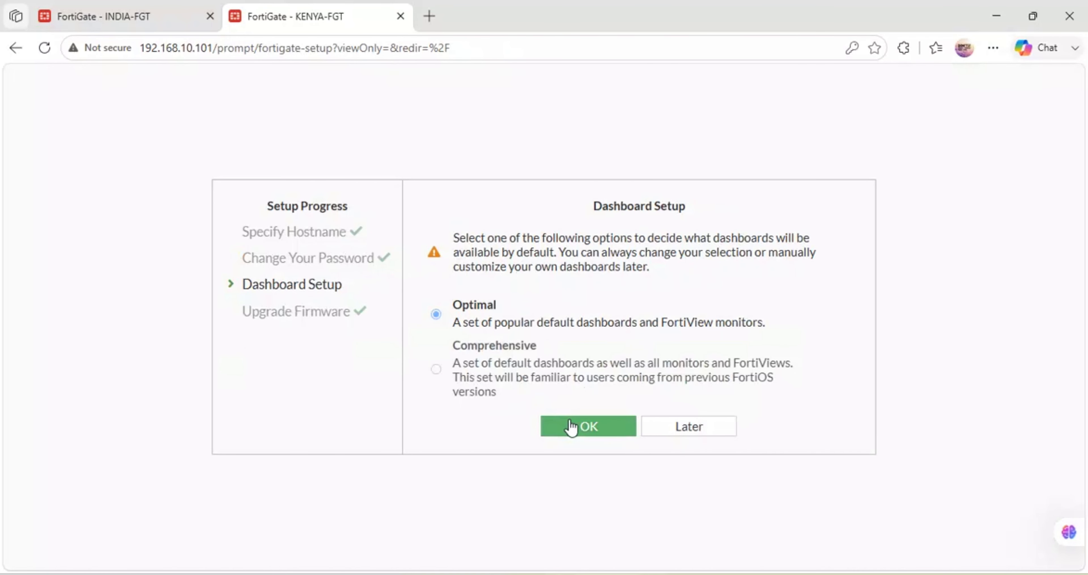
{"action": "left_click", "coordinate": [571, 425]}
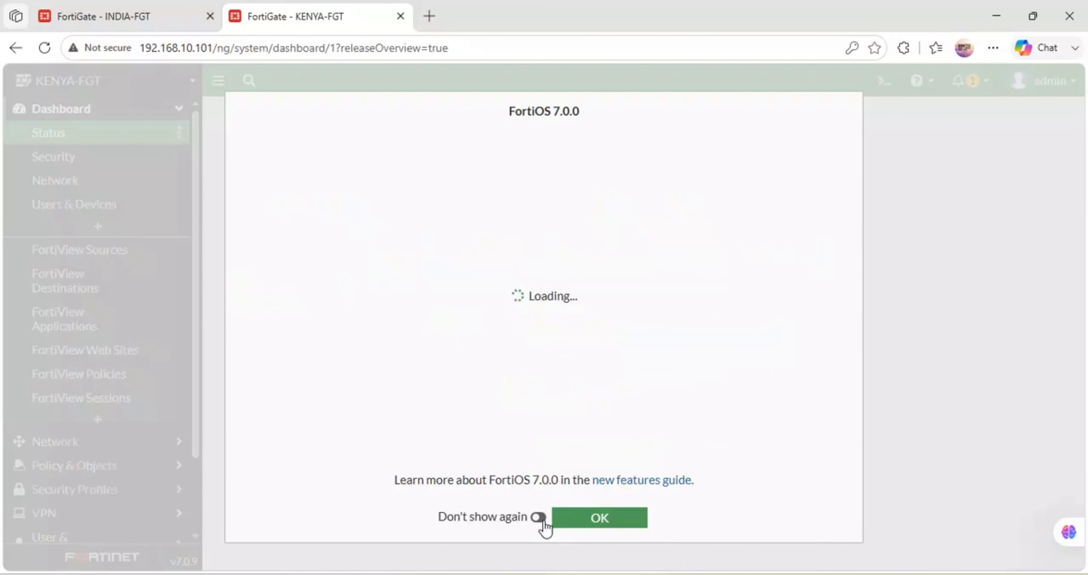
- Set the FortiOS 7.0.0 overview not to show again, dismiss it and look through the Status dashboard
{"action": "left_click", "coordinate": [538, 516]}
{"action": "left_click", "coordinate": [619, 519]}
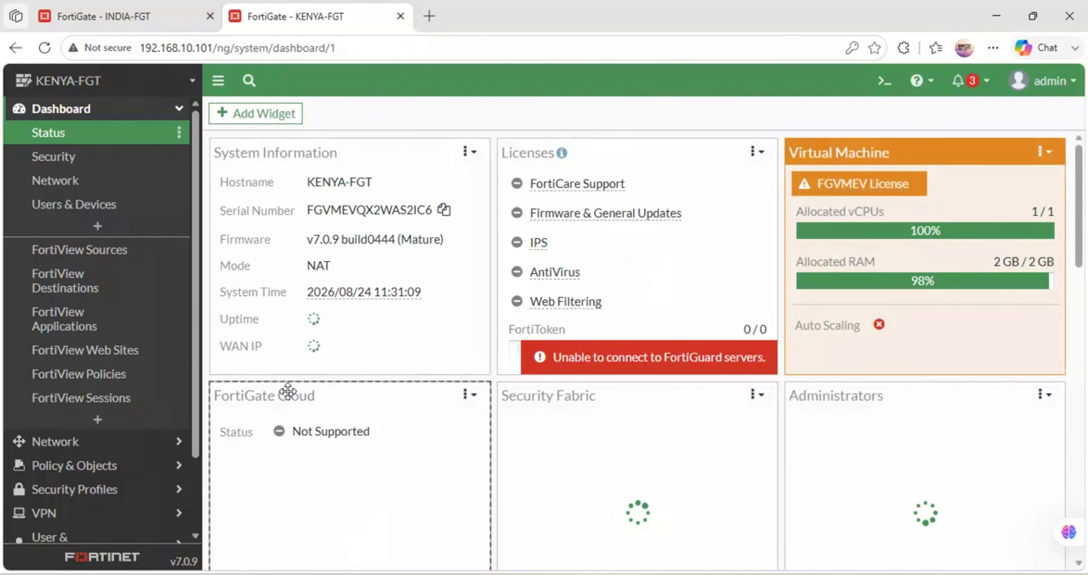
{"action": "scroll", "coordinate": [288, 391], "scroll_direction": "down", "scroll_amount": 1}
{"action": "scroll", "coordinate": [287, 391], "scroll_direction": "down", "scroll_amount": 3}
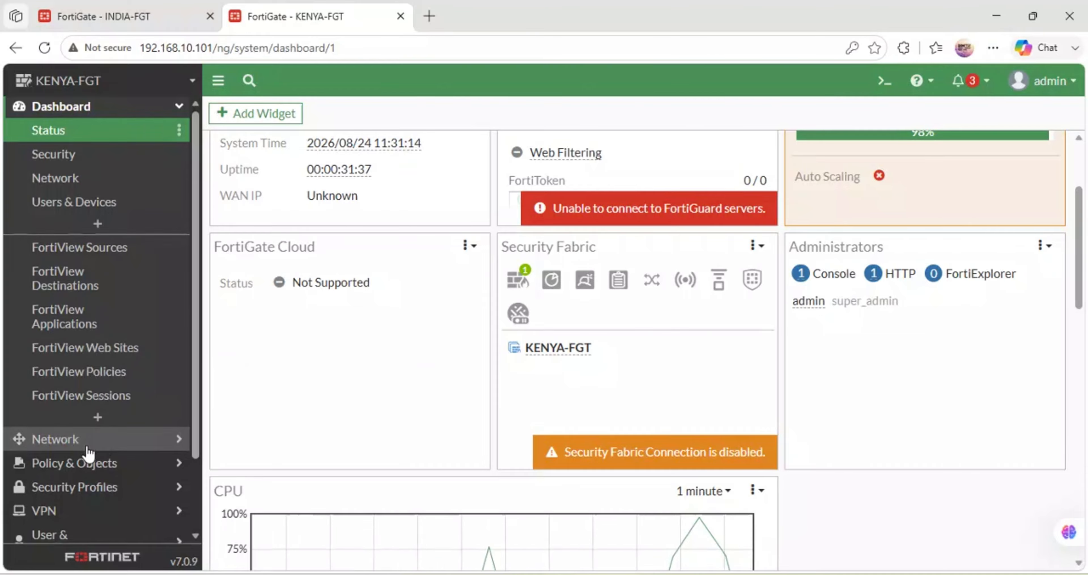
- Set the idle timeout in KENYA-FGT's system settings to 480 minutes and apply the change
{"action": "scroll", "coordinate": [88, 452], "scroll_direction": "down", "scroll_amount": 2}
{"action": "left_click", "coordinate": [68, 484]}
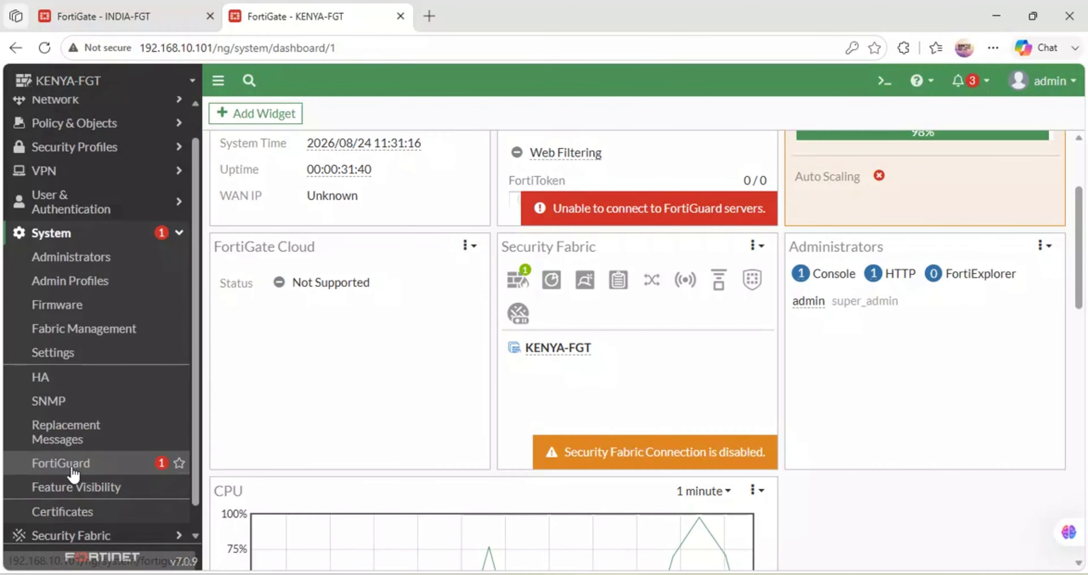
{"action": "left_click", "coordinate": [68, 360]}
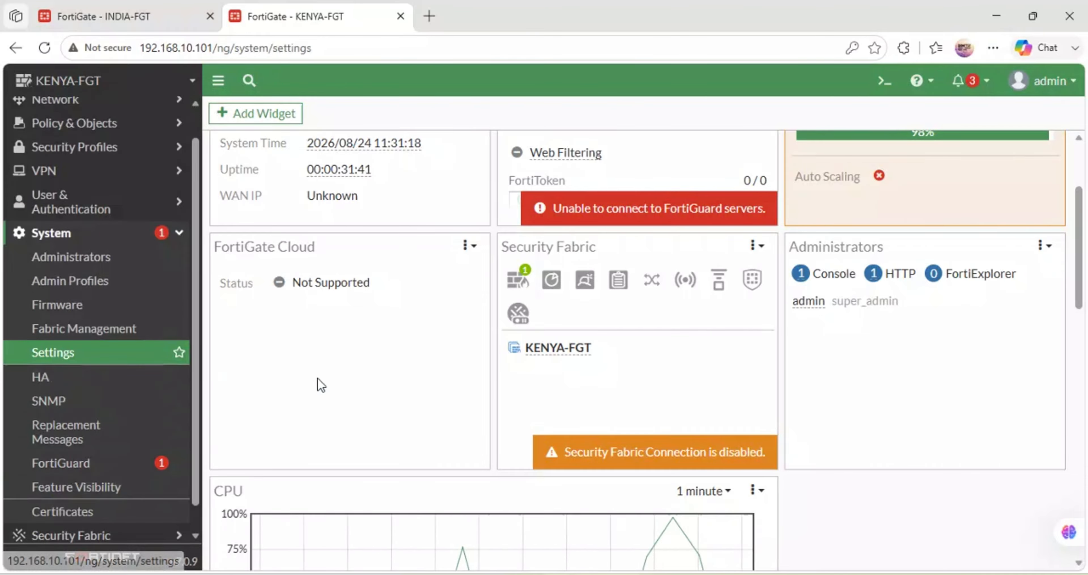
{"action": "scroll", "coordinate": [478, 374], "scroll_direction": "down", "scroll_amount": 8}
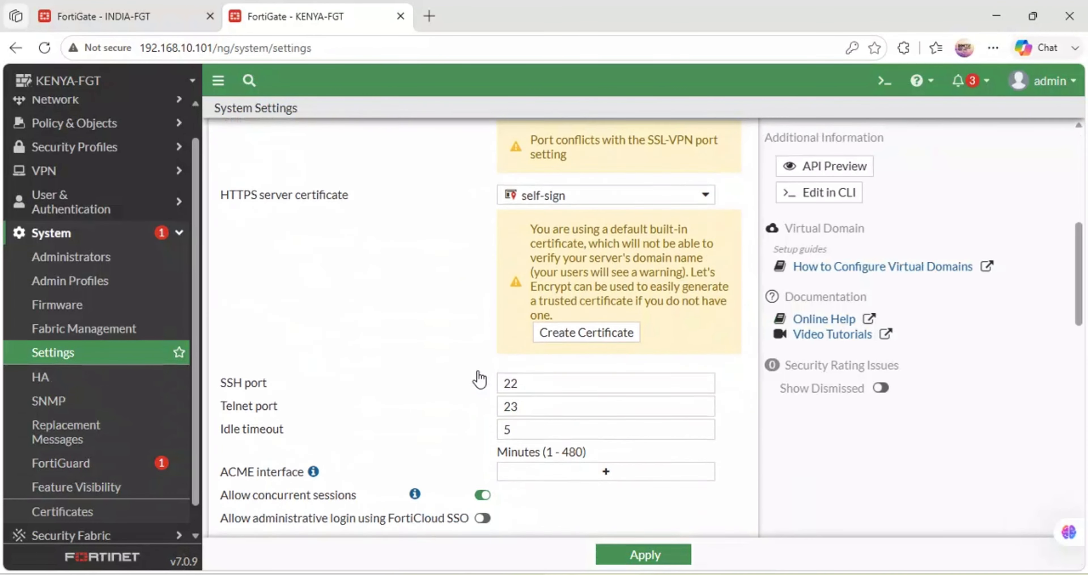
{"action": "double_click", "coordinate": [500, 405]}
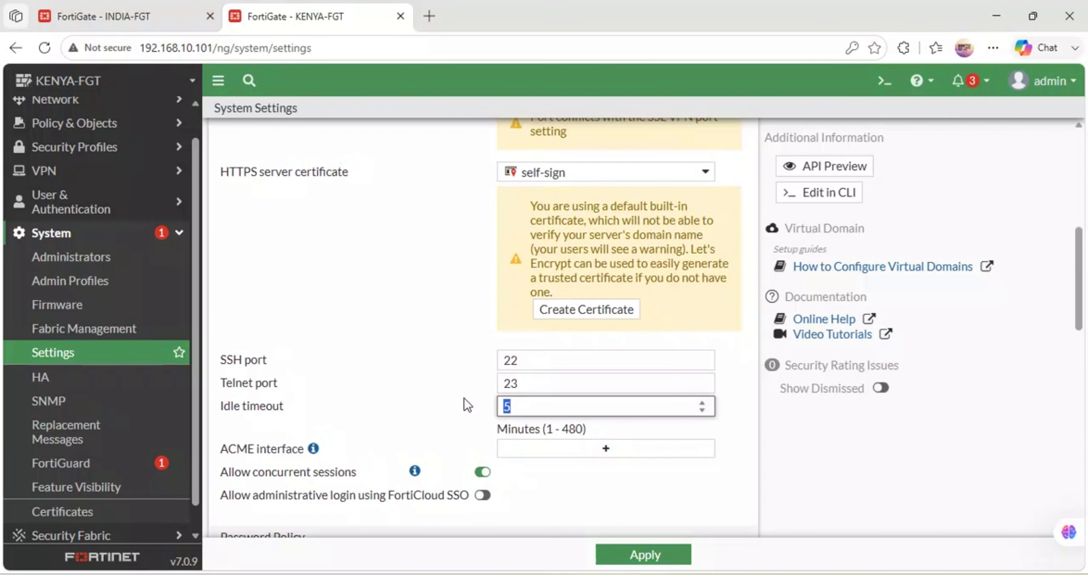
{"action": "type", "text": "480"}
{"action": "left_click", "coordinate": [626, 555]}
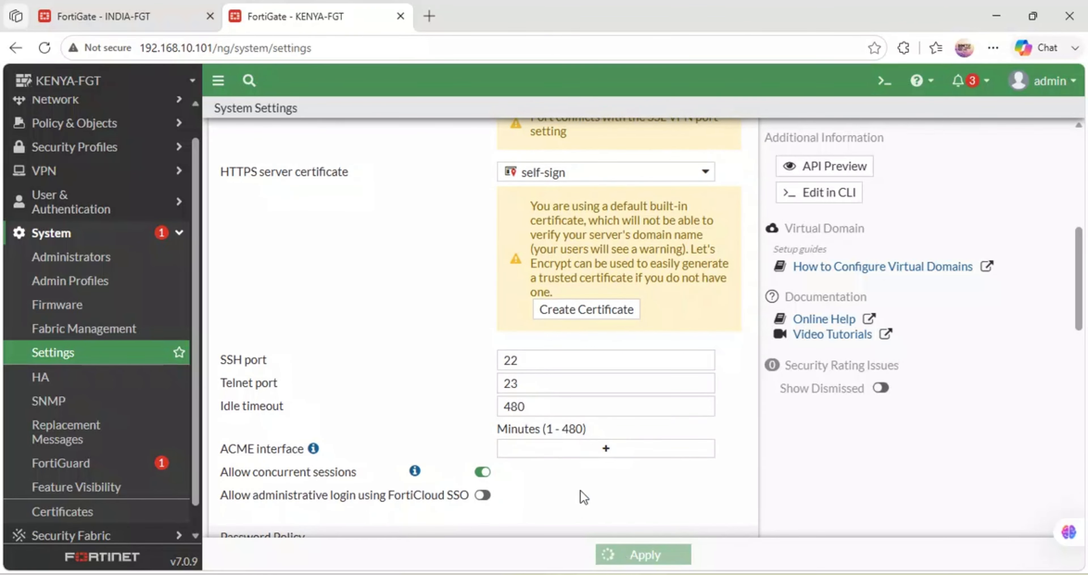
- Apply the system settings on INDIA-FGT as well and return to the KENYA-FGT page
{"action": "left_click", "coordinate": [142, 8]}
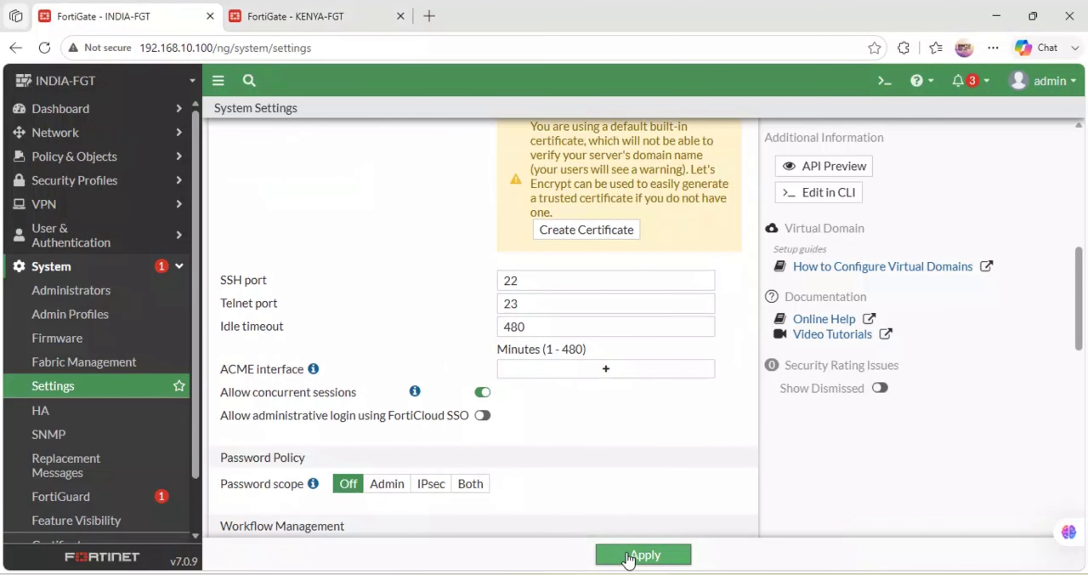
{"action": "left_click", "coordinate": [639, 554]}
{"action": "left_click", "coordinate": [298, 10]}
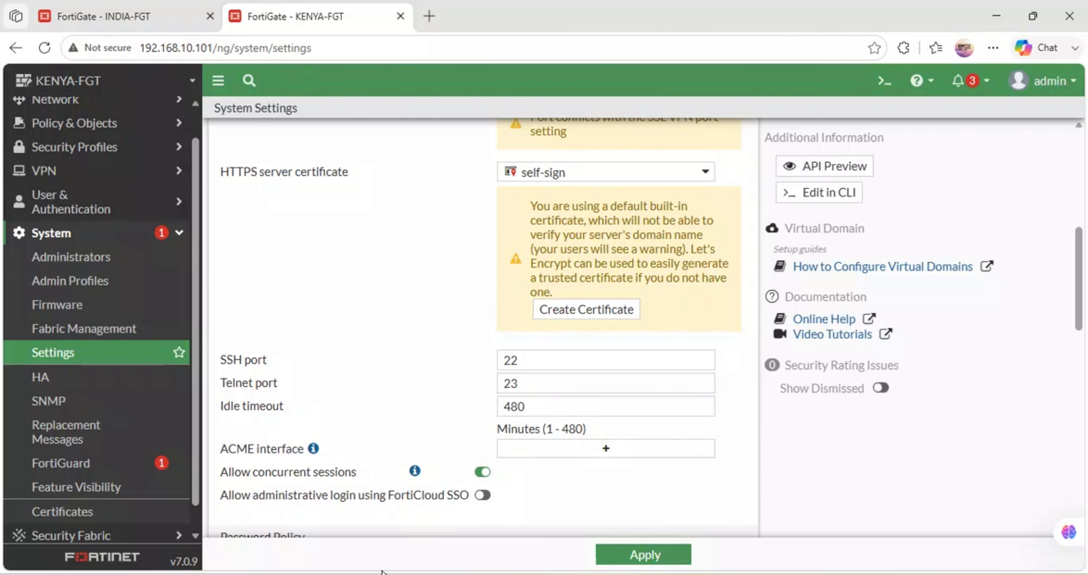
- Switch to GNS3 to review the network topology and return to the Edge browser
{"action": "left_click", "coordinate": [452, 573]}
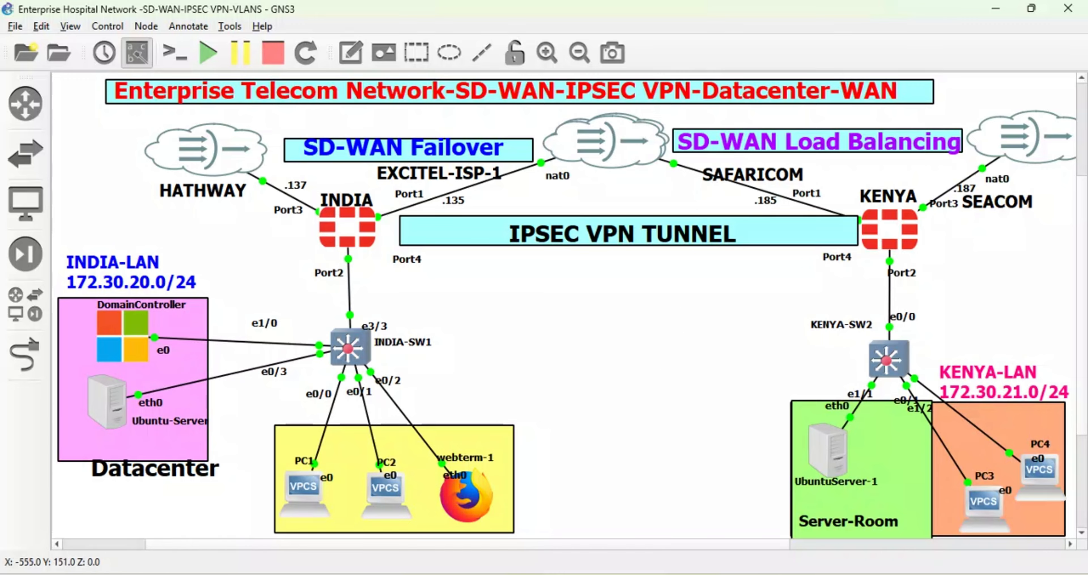
{"action": "mouse_move", "coordinate": [488, 573]}
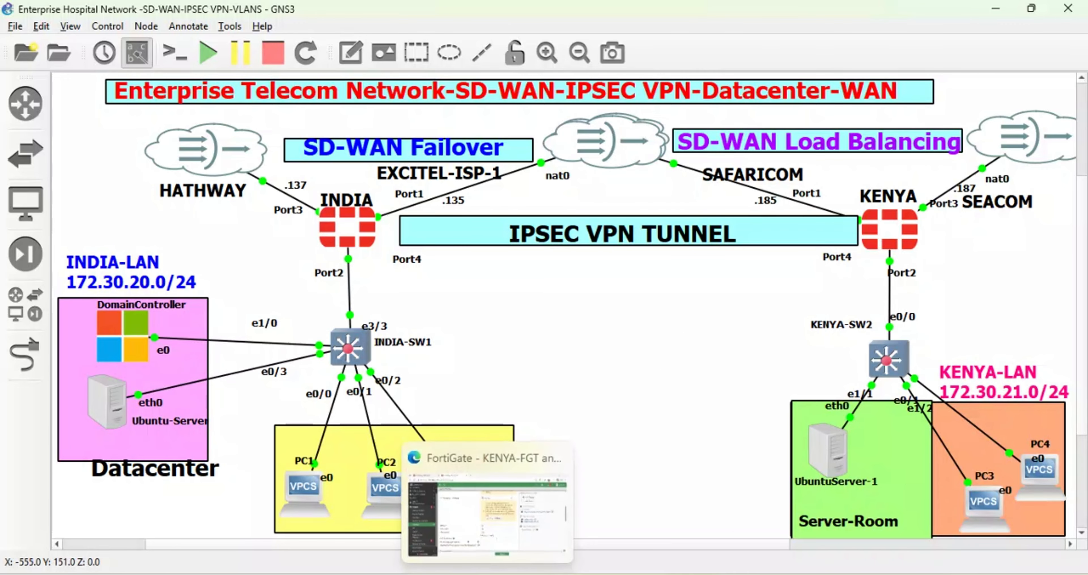
{"action": "left_click", "coordinate": [477, 538]}
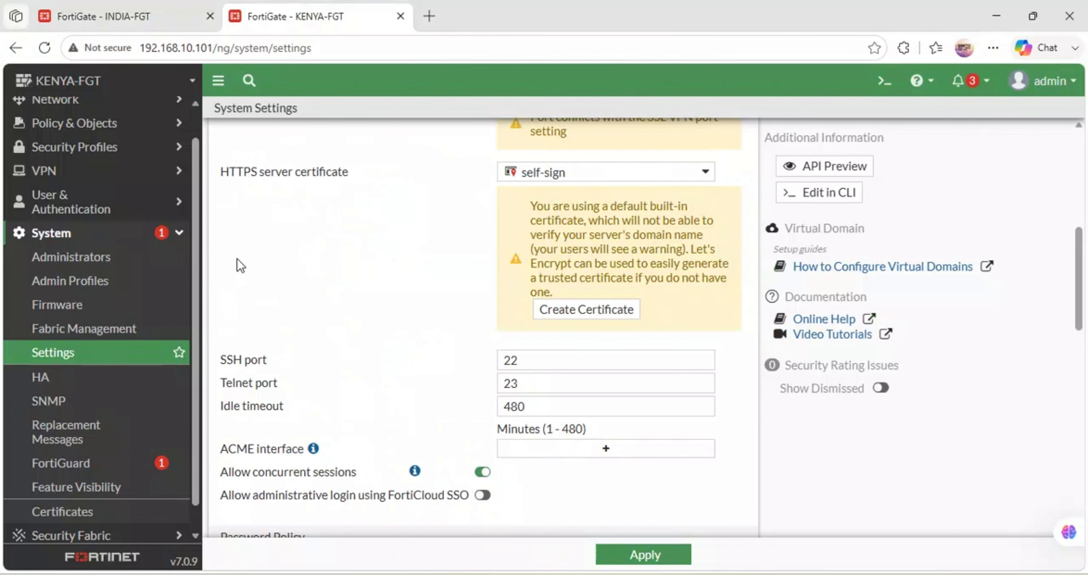
- Switch to INDIA-FGT and open its list of network interfaces
{"action": "left_click", "coordinate": [66, 10]}
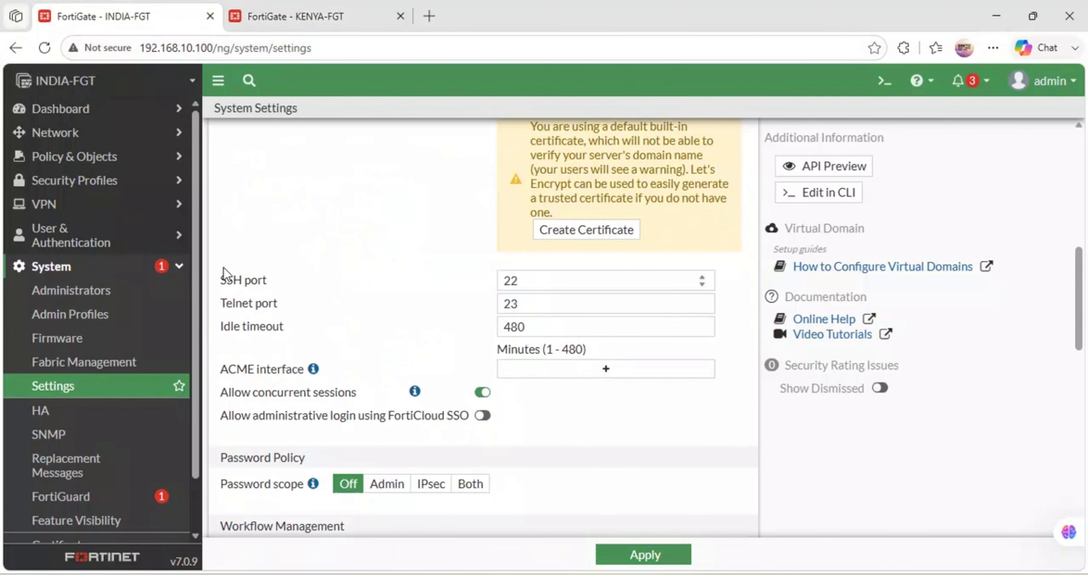
{"action": "left_click", "coordinate": [88, 132]}
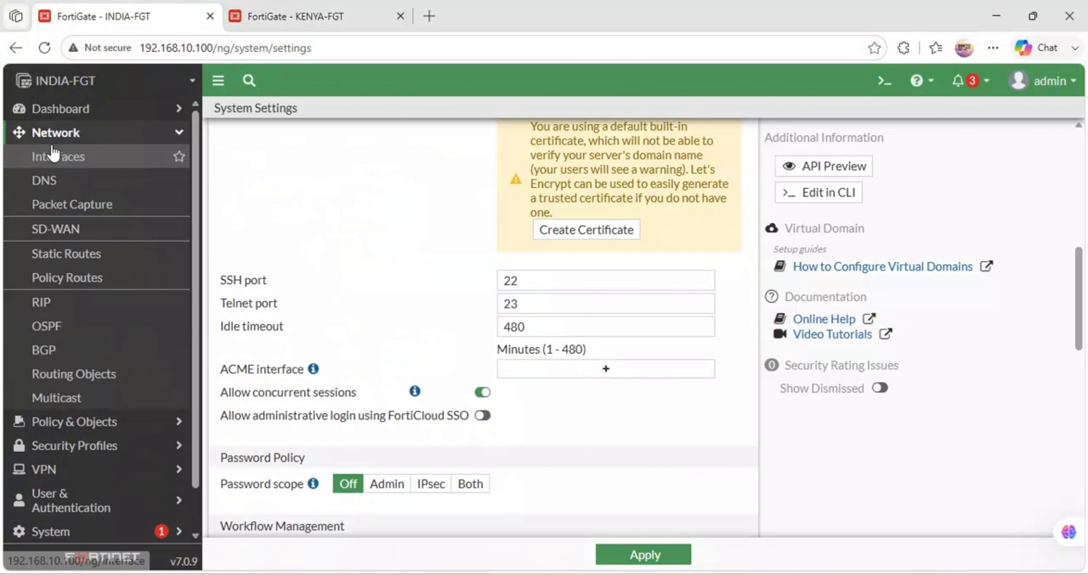
{"action": "left_click", "coordinate": [50, 155]}
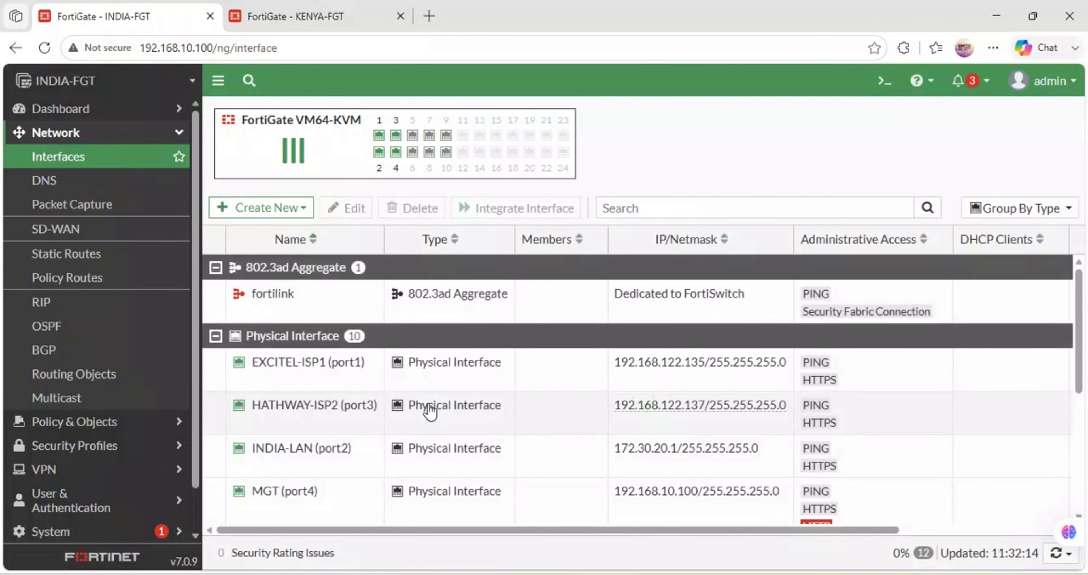
{"action": "scroll", "coordinate": [429, 409], "scroll_direction": "down", "scroll_amount": 5}
{"action": "scroll", "coordinate": [429, 410], "scroll_direction": "up", "scroll_amount": 5}
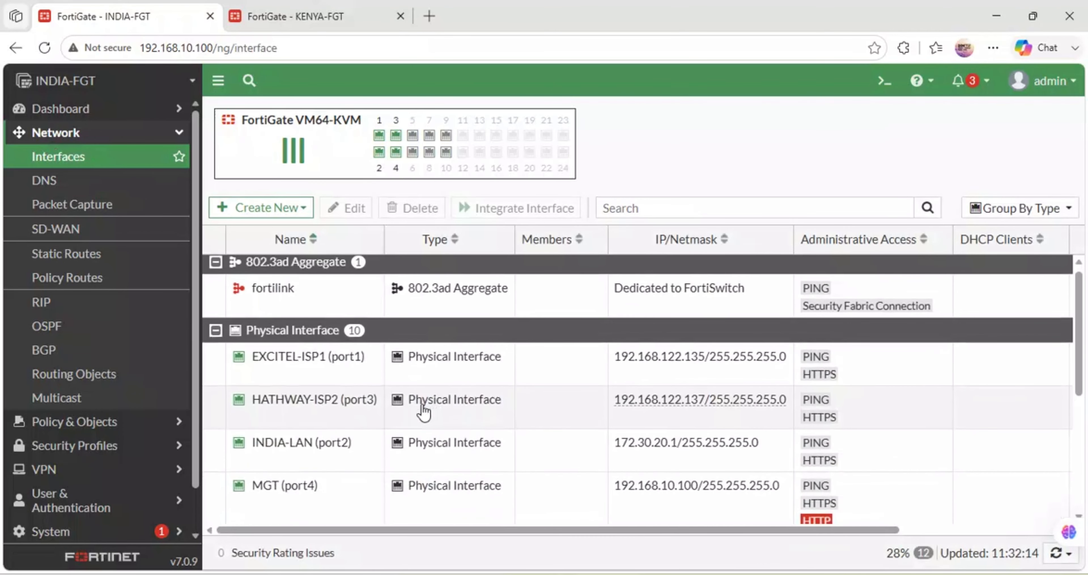
- Enable the DHCP server on INDIA-LAN (port2) with address range 172.30.20.20-172.30.20.254 and save the interface
{"action": "left_click", "coordinate": [318, 442]}
{"action": "double_click", "coordinate": [318, 442]}
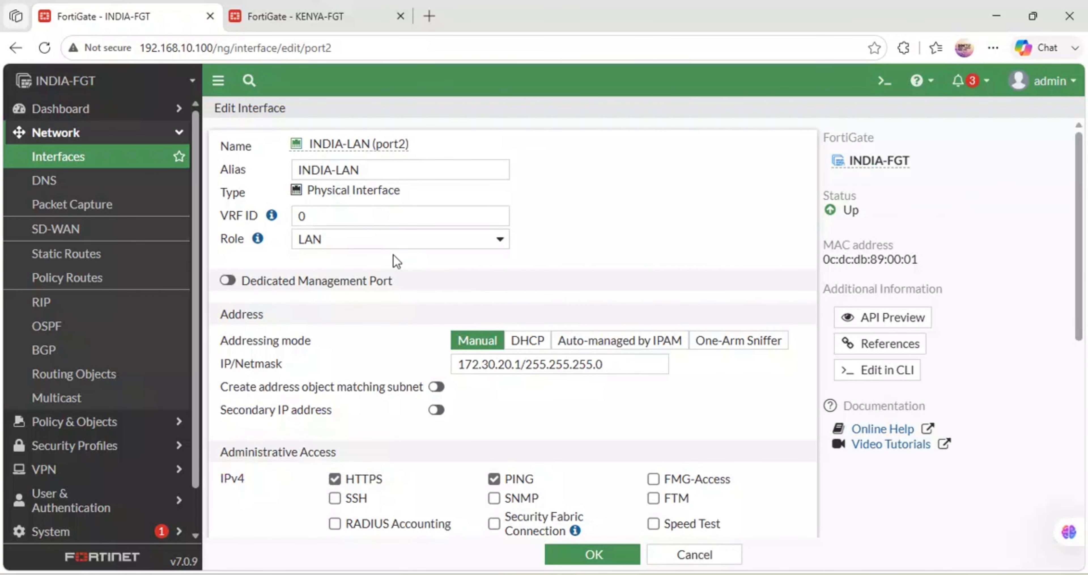
{"action": "scroll", "coordinate": [393, 254], "scroll_direction": "down", "scroll_amount": 6}
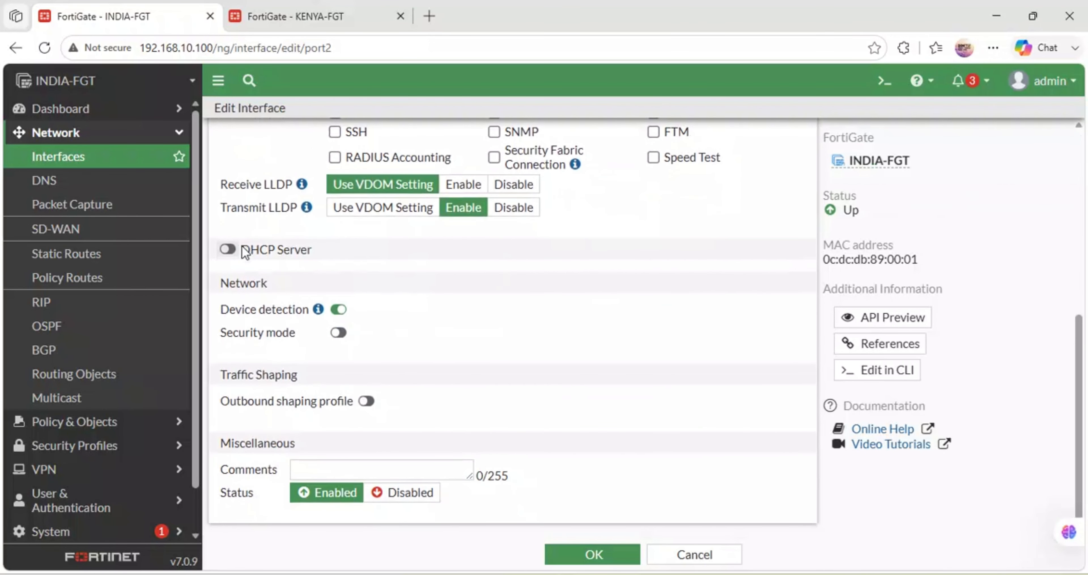
{"action": "left_click", "coordinate": [228, 249]}
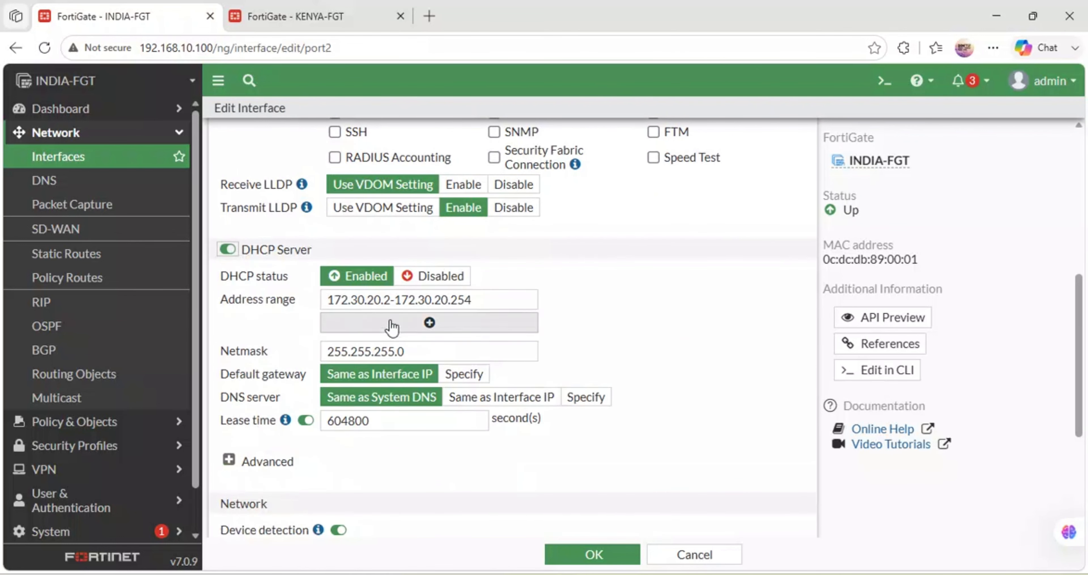
{"action": "left_click", "coordinate": [392, 300]}
{"action": "type", "text": "0"}
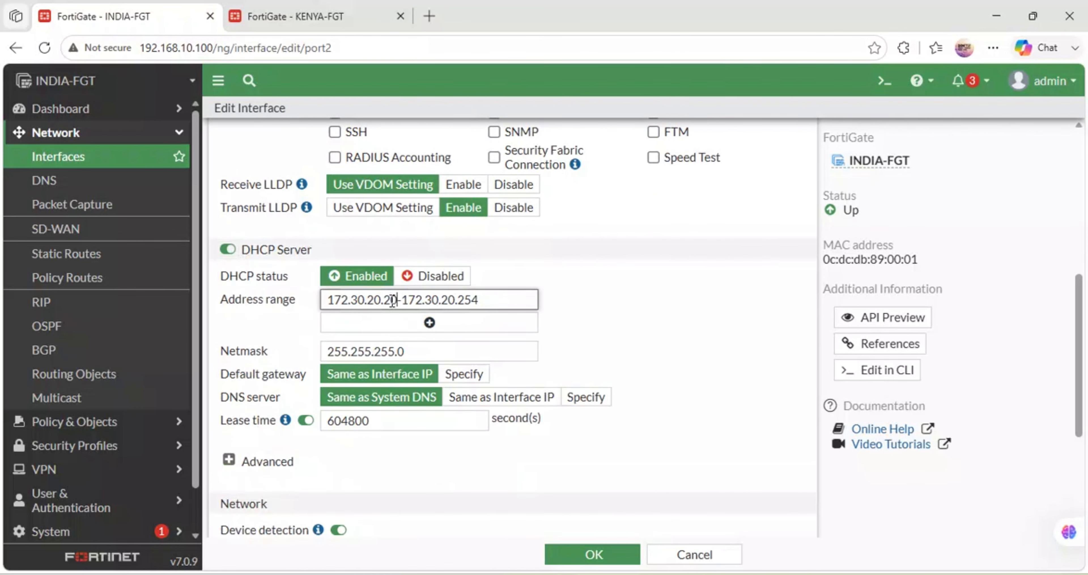
{"action": "left_click", "coordinate": [574, 554]}
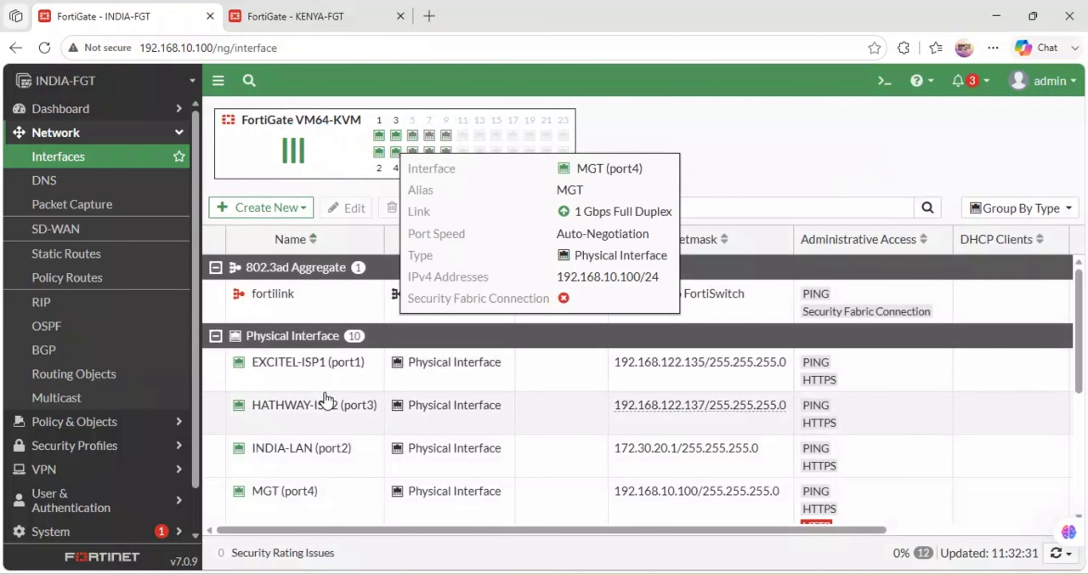
- Reopen INDIA-LAN (port2) and check its DHCP server, administrative access and address settings
{"action": "double_click", "coordinate": [312, 448]}
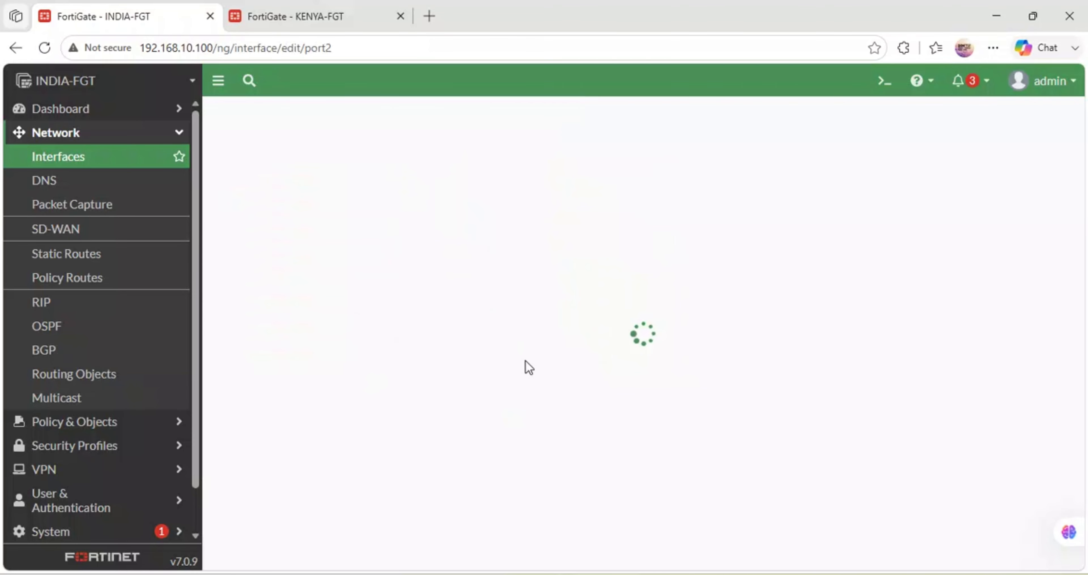
{"action": "scroll", "coordinate": [527, 360], "scroll_direction": "down", "scroll_amount": 5}
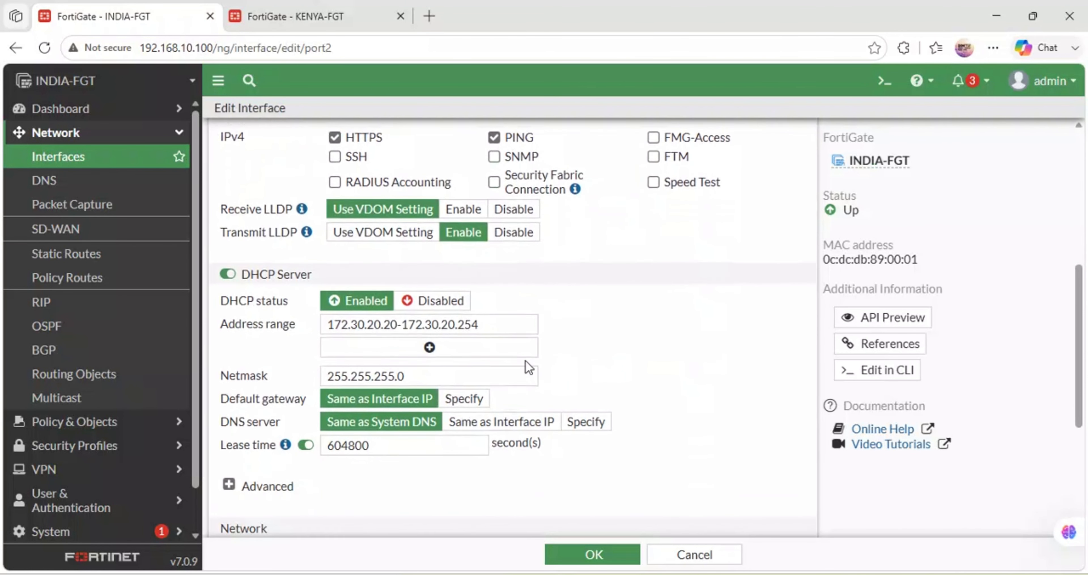
{"action": "scroll", "coordinate": [525, 361], "scroll_direction": "up", "scroll_amount": 2}
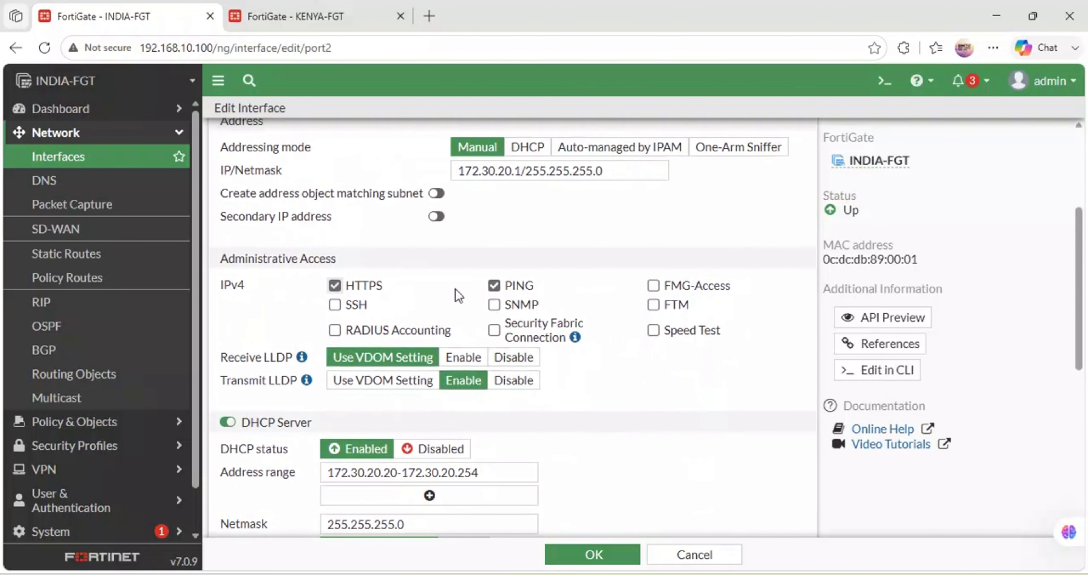
{"action": "scroll", "coordinate": [458, 294], "scroll_direction": "up", "scroll_amount": 5}
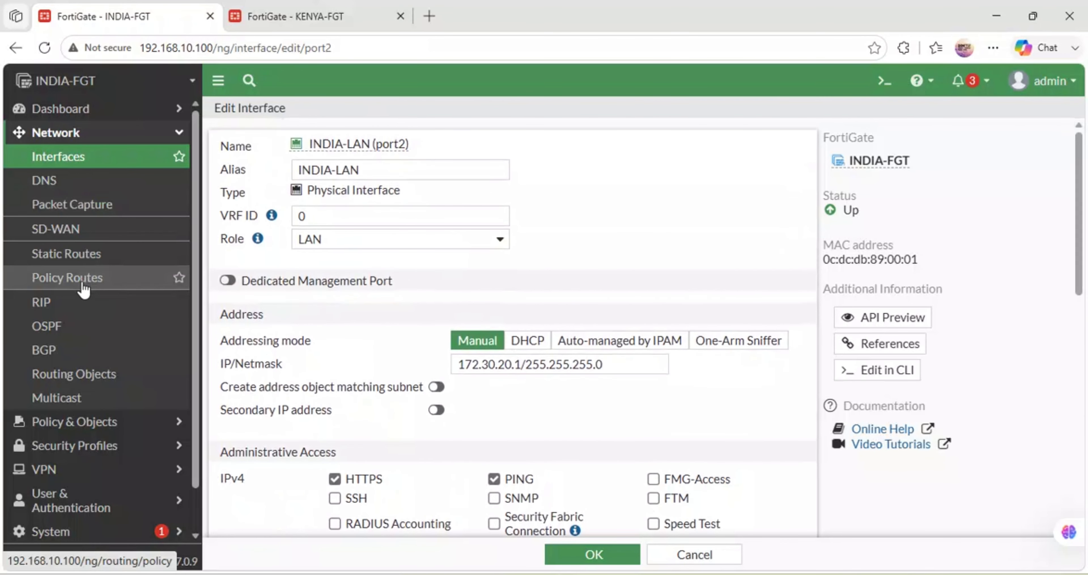
{"action": "left_click", "coordinate": [72, 266]}
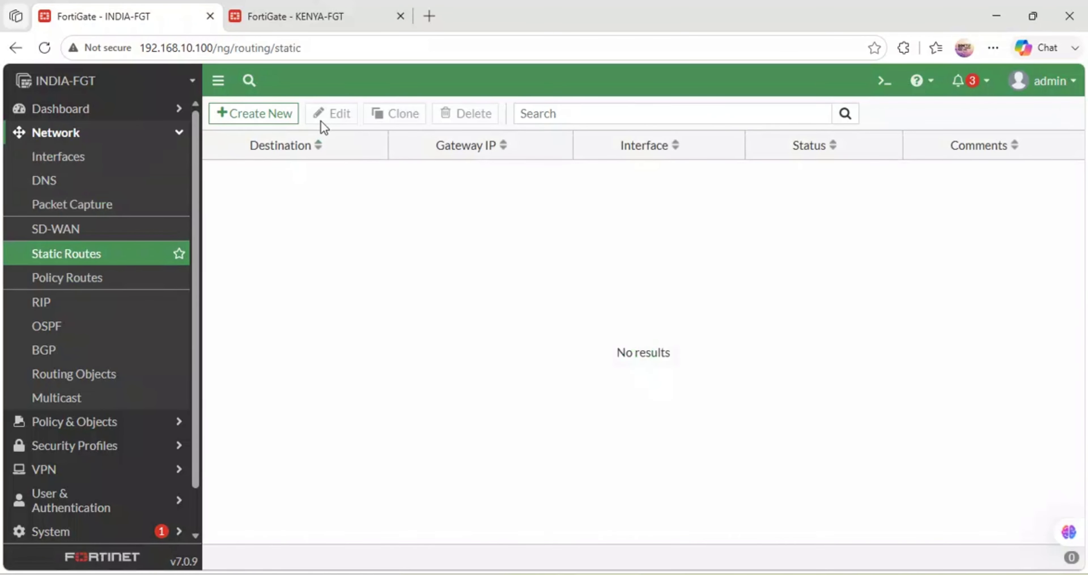
{"action": "left_click", "coordinate": [272, 122]}
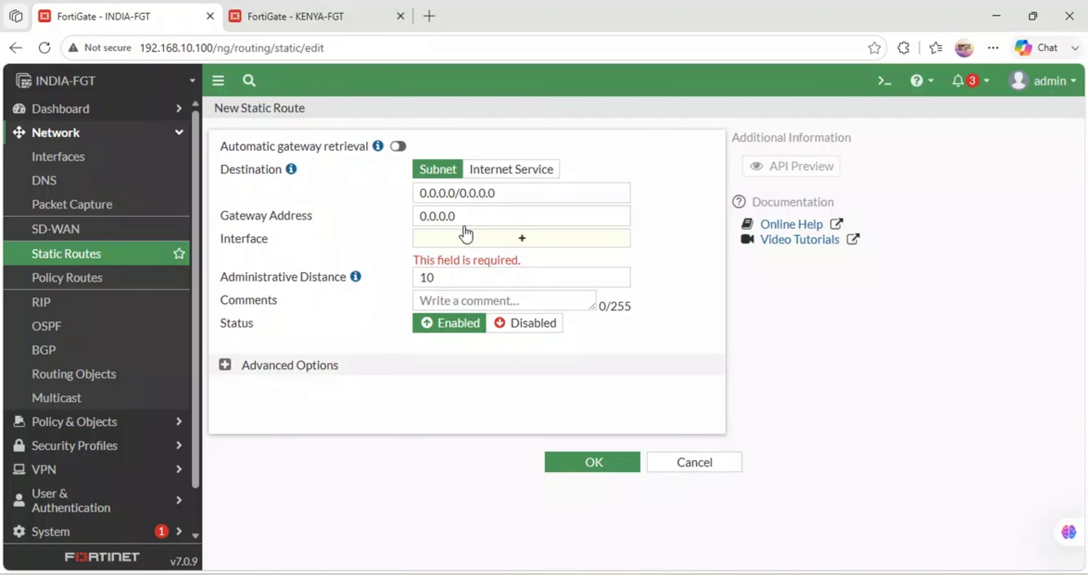
{"action": "left_click", "coordinate": [516, 239]}
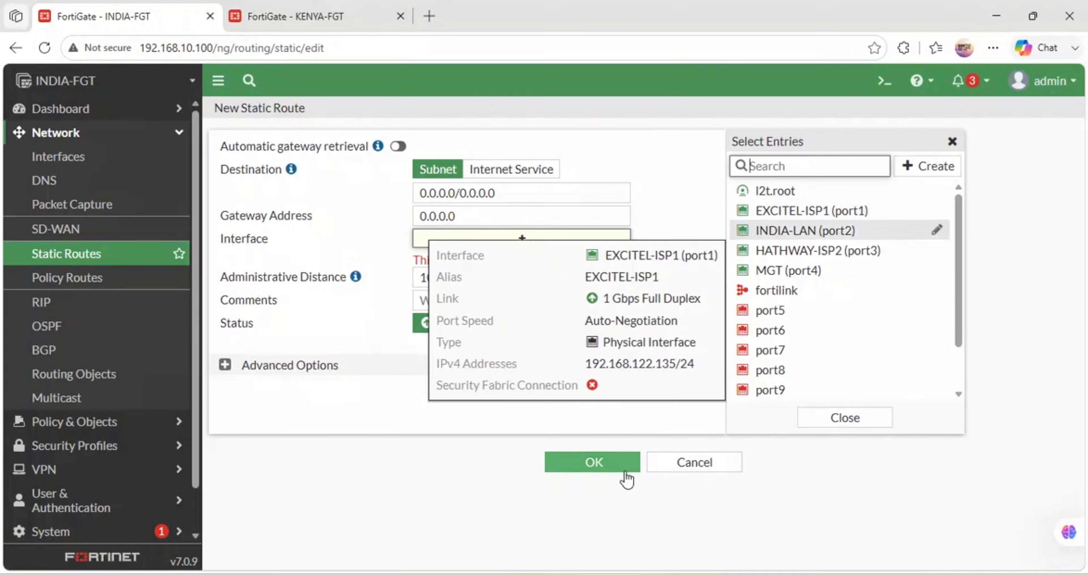
{"action": "left_click", "coordinate": [685, 462]}
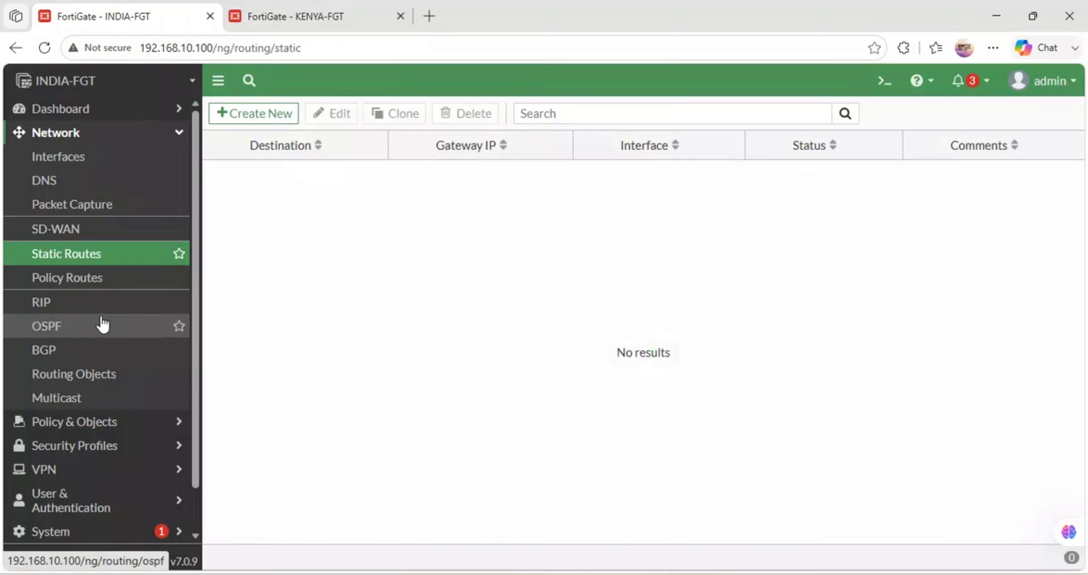
- Open INDIA-FGT's SD-WAN zones, check the network topology in GNS3 and return to the Edge browser
{"action": "left_click", "coordinate": [81, 232]}
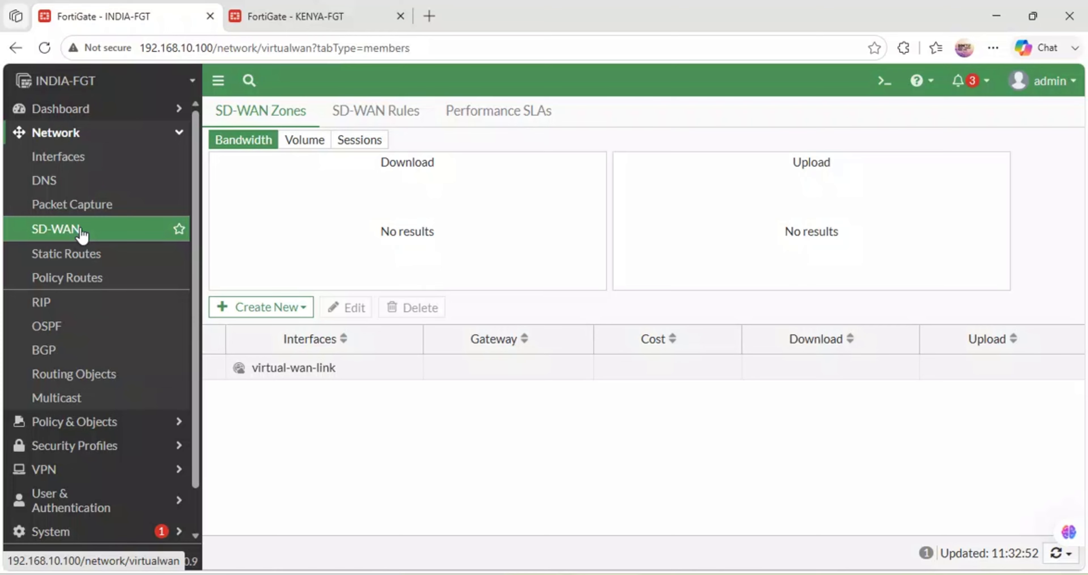
{"action": "left_click", "coordinate": [255, 312]}
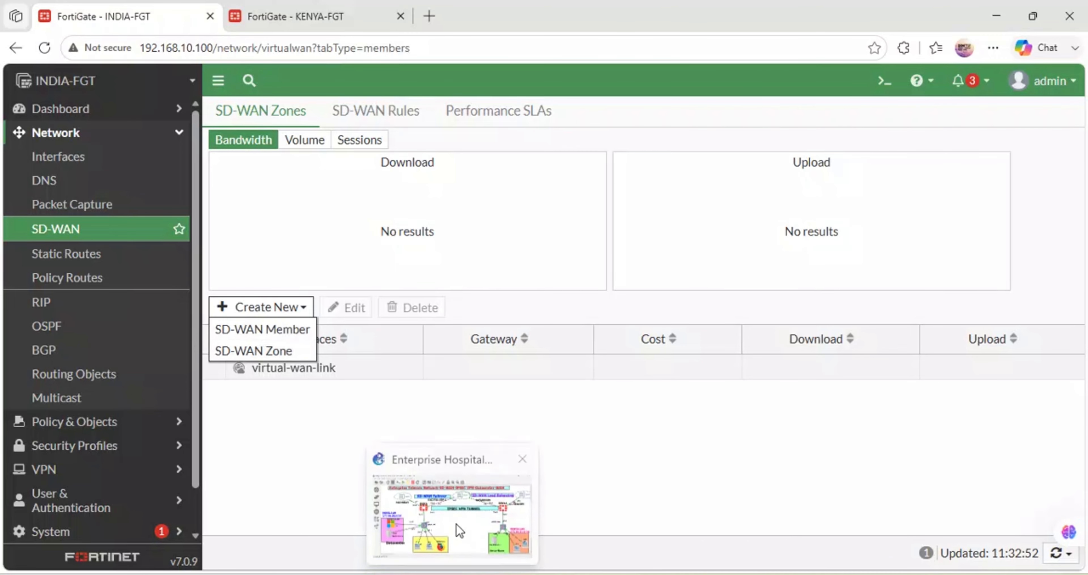
{"action": "left_click", "coordinate": [457, 528]}
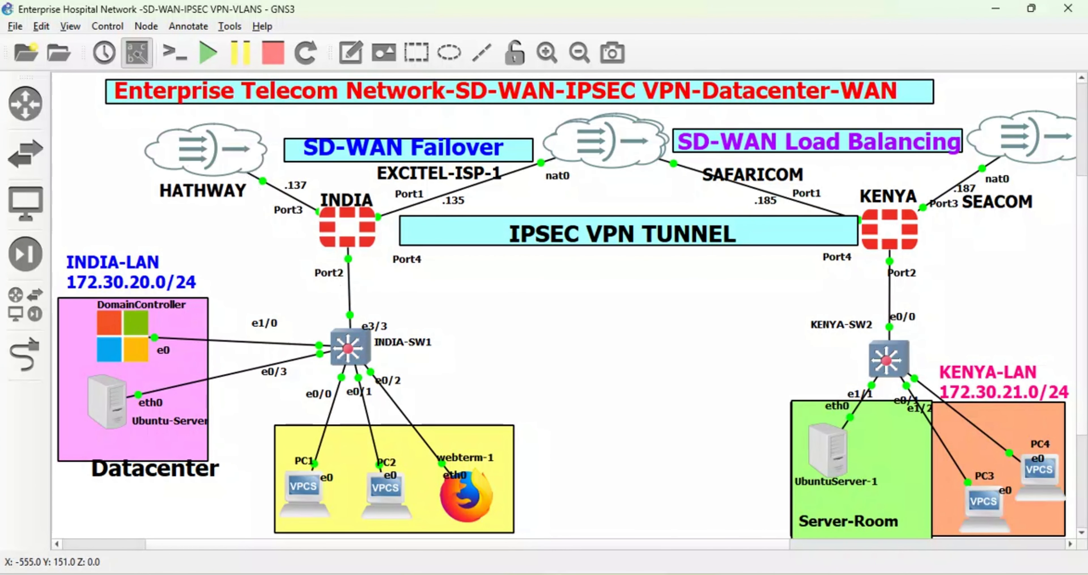
{"action": "mouse_move", "coordinate": [453, 574]}
{"action": "left_click", "coordinate": [465, 511]}
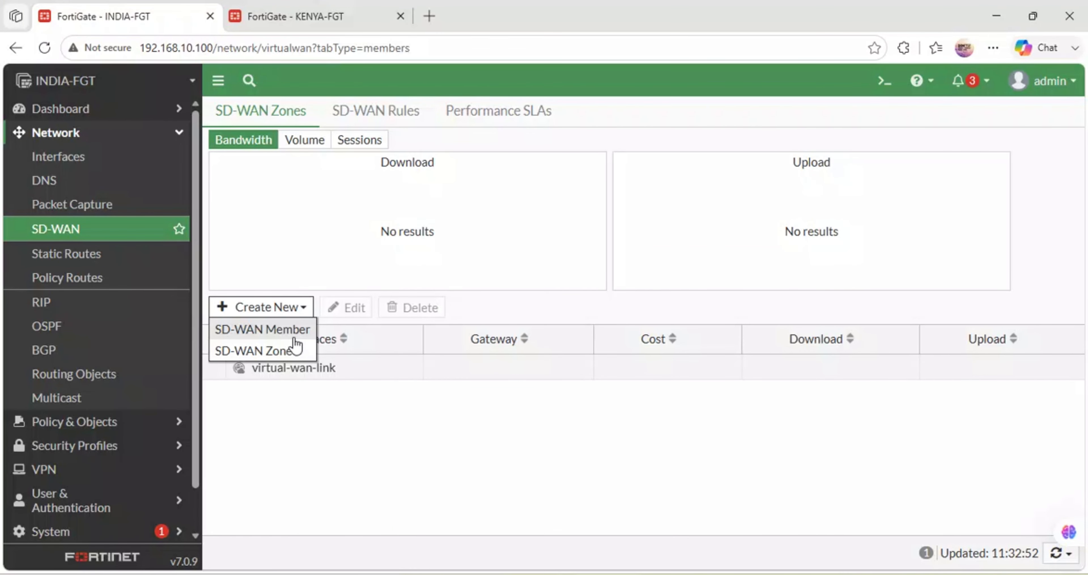
- Create a new SD-WAN zone named INDIA-SDWAN without interface members
{"action": "left_click", "coordinate": [278, 352]}
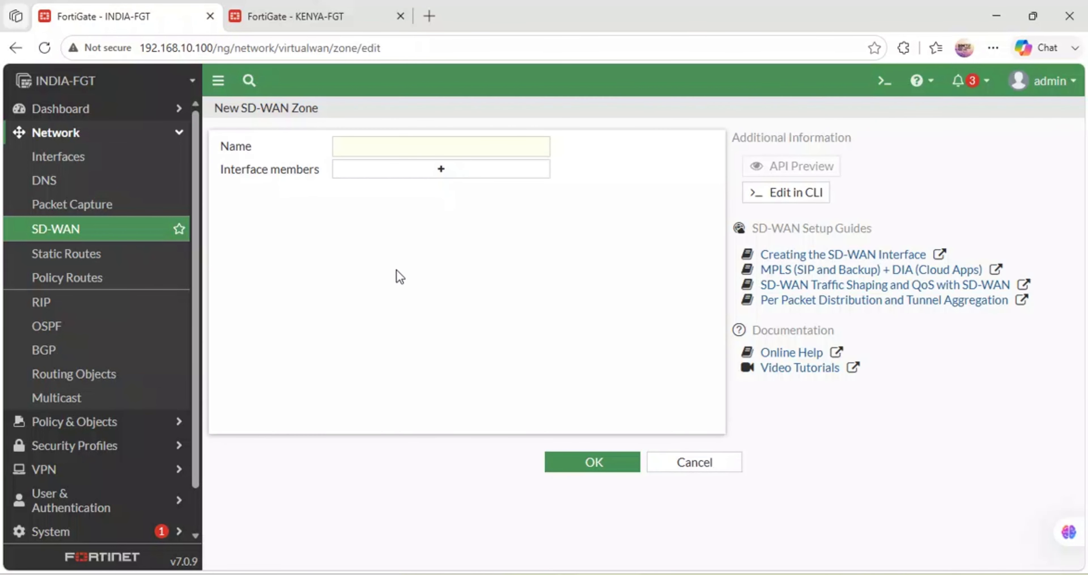
{"action": "left_click", "coordinate": [355, 146]}
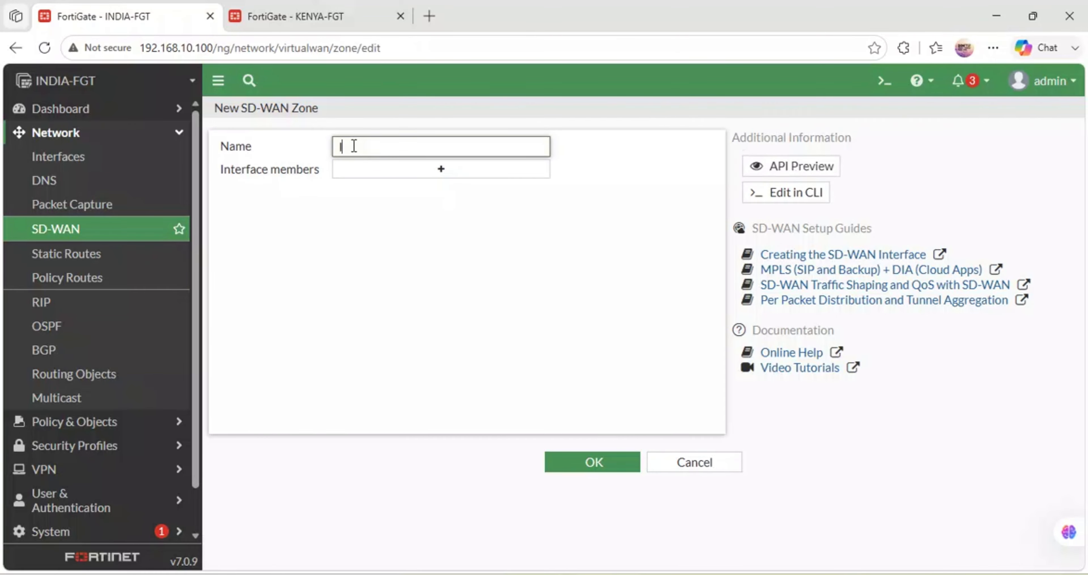
{"action": "type", "text": "INDIA-SDWAN"}
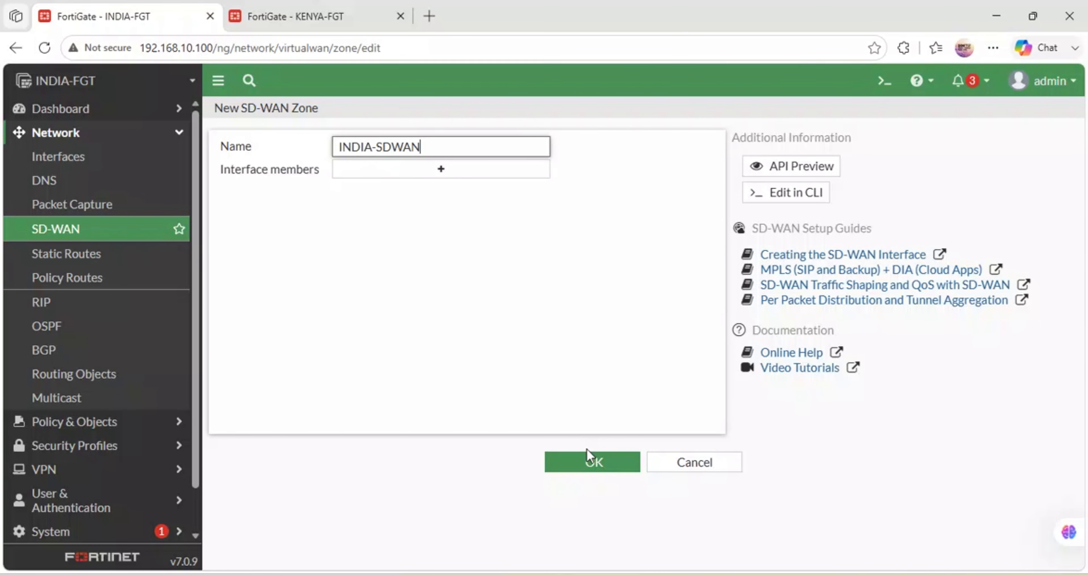
{"action": "left_click", "coordinate": [589, 457]}
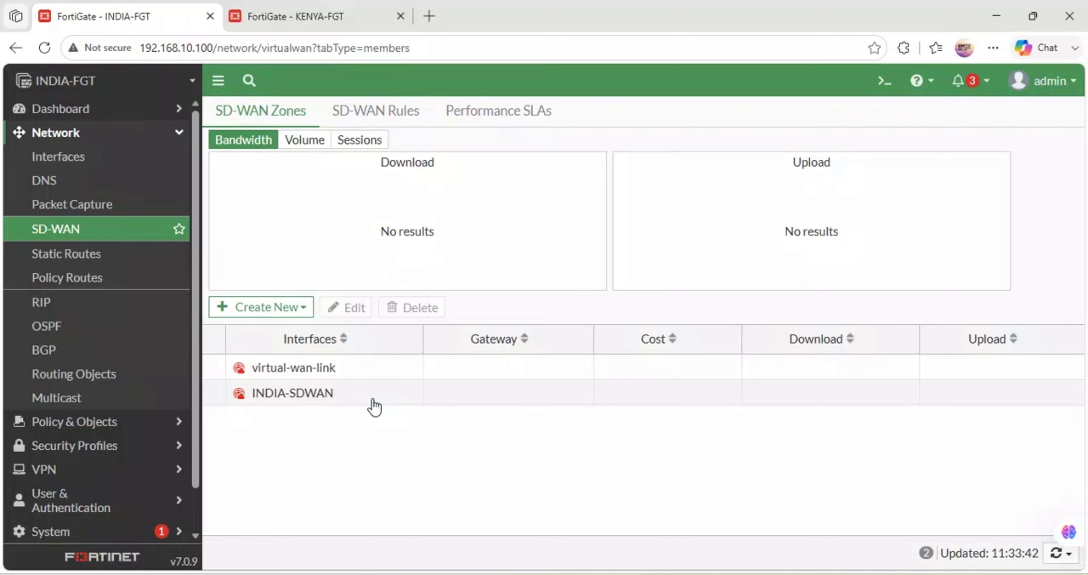
- Start a new SD-WAN member with interface EXCITEL-ISP1 (port1) and assign it to the INDIA-SDWAN zone
{"action": "key", "text": "XF86AudioRaiseVolume"}
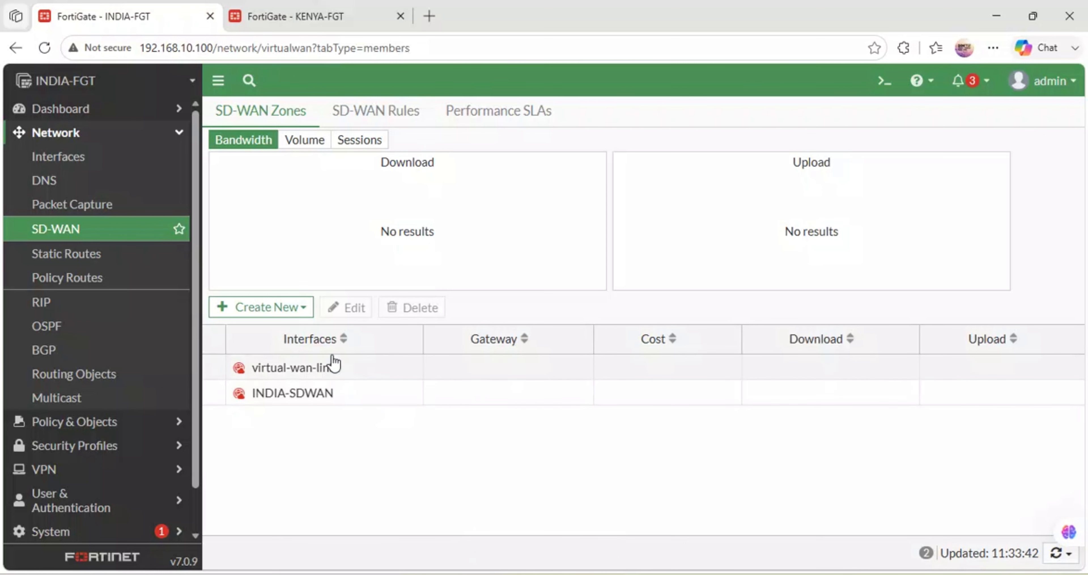
{"action": "left_click", "coordinate": [299, 313]}
{"action": "left_click", "coordinate": [286, 334]}
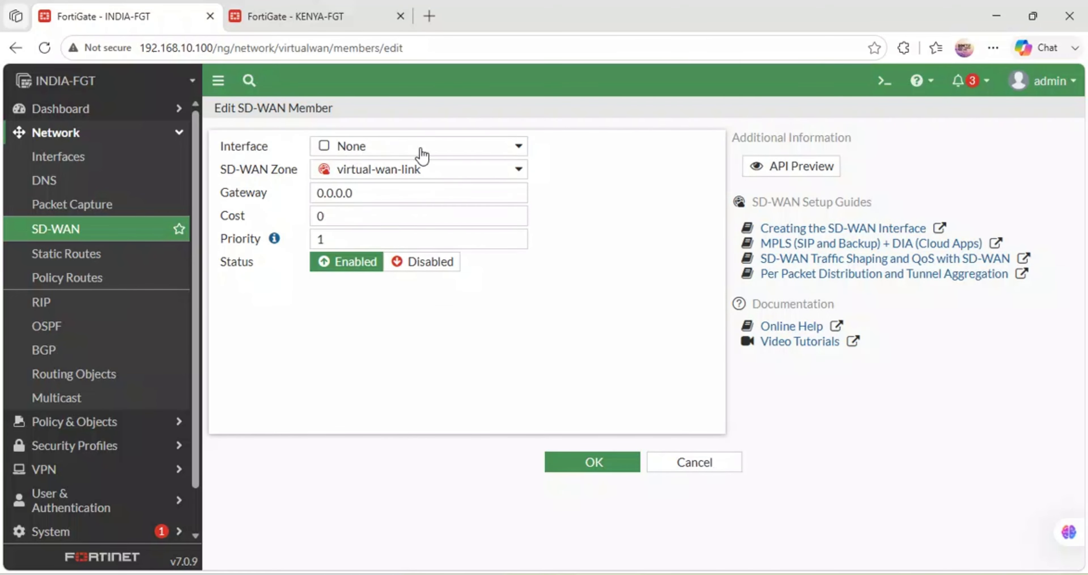
{"action": "left_click", "coordinate": [434, 152]}
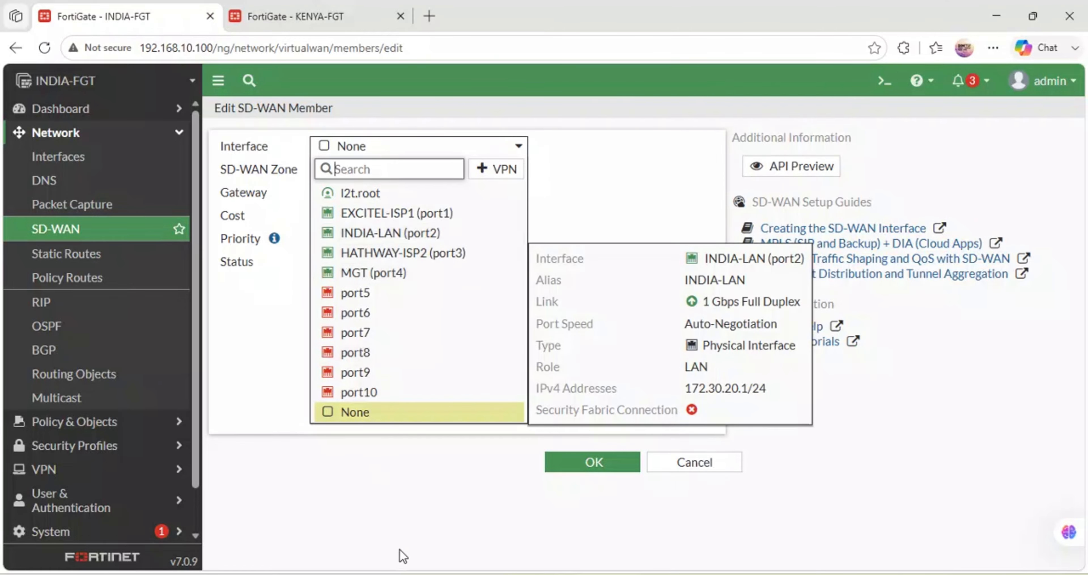
{"action": "mouse_move", "coordinate": [439, 571]}
{"action": "left_click", "coordinate": [464, 528]}
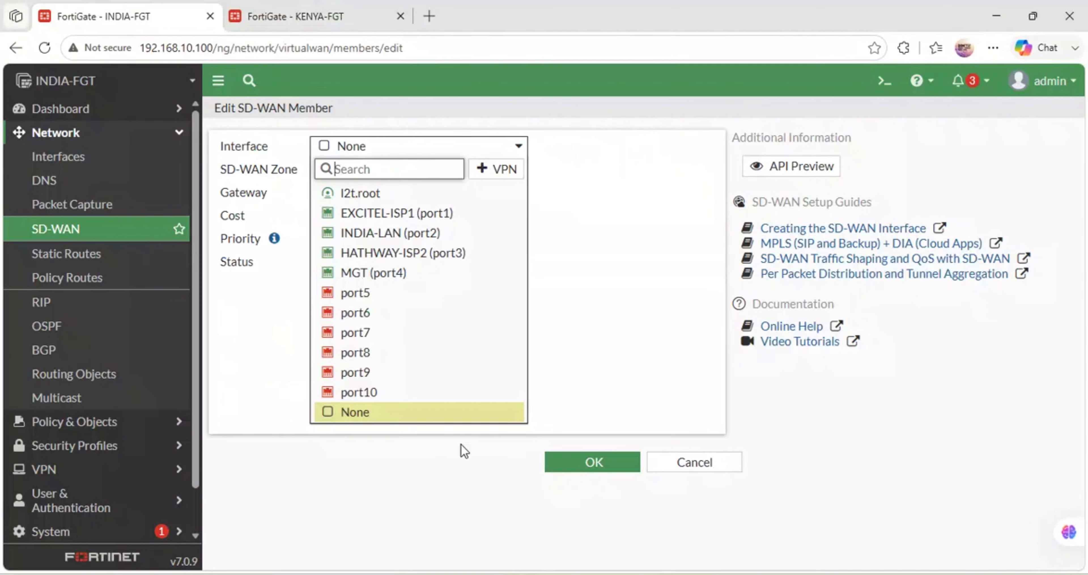
{"action": "left_click", "coordinate": [396, 213]}
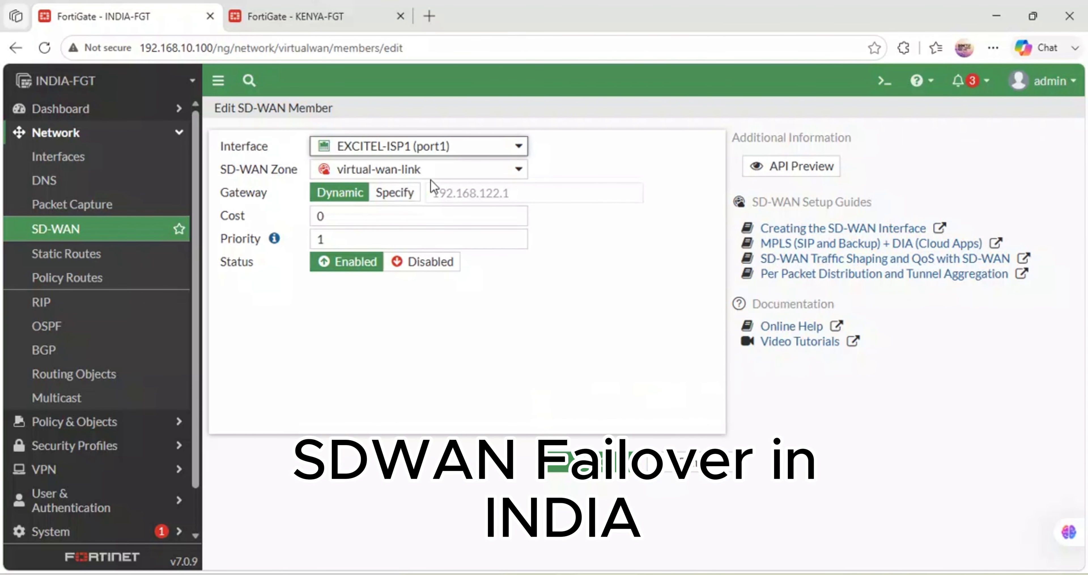
{"action": "left_click", "coordinate": [471, 172]}
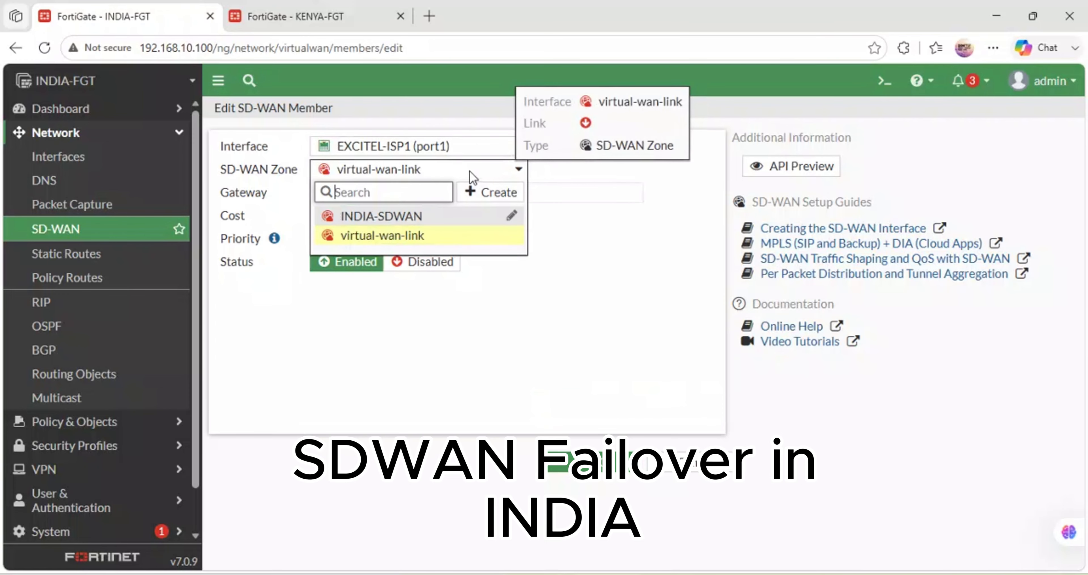
{"action": "left_click", "coordinate": [393, 216]}
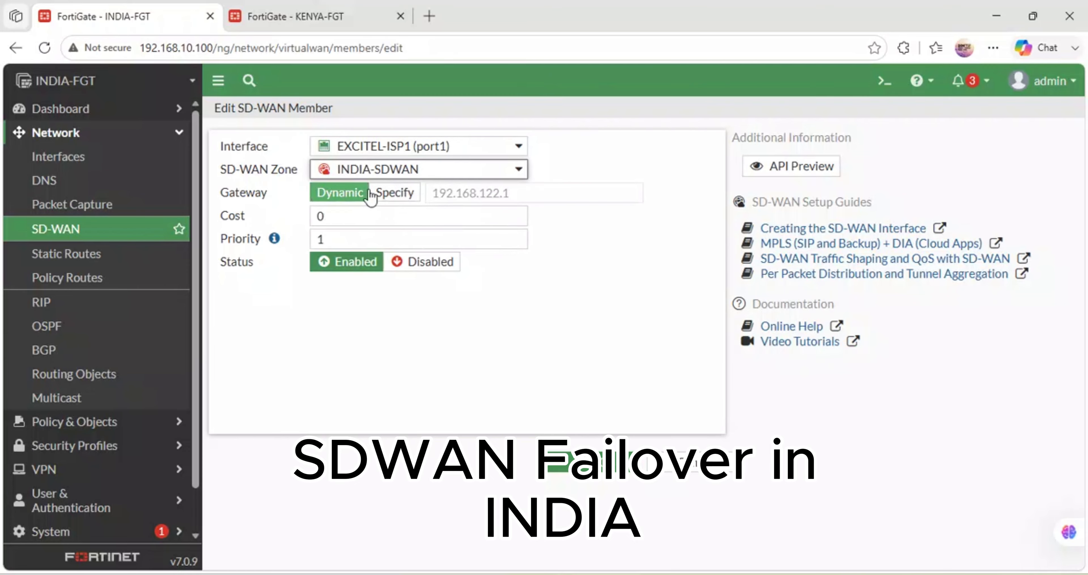
- Check the member's gateway and the GNS3 topology, return to Edge, save the EXCITEL-ISP1 member and expand the INDIA-SDWAN zone
{"action": "left_click_drag", "start_coordinate": [517, 197], "coordinate": [421, 181]}
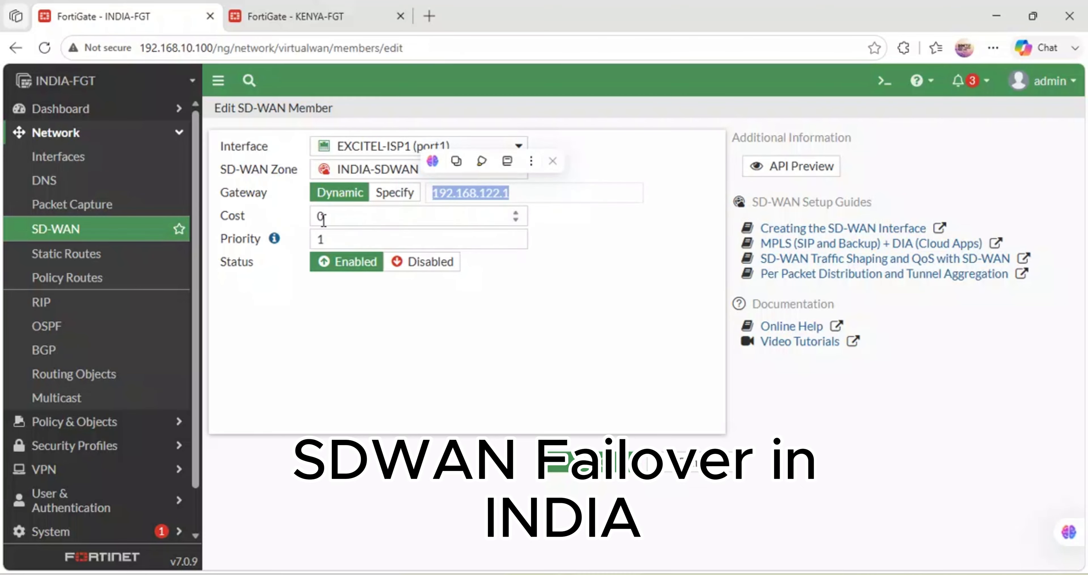
{"action": "mouse_move", "coordinate": [452, 574]}
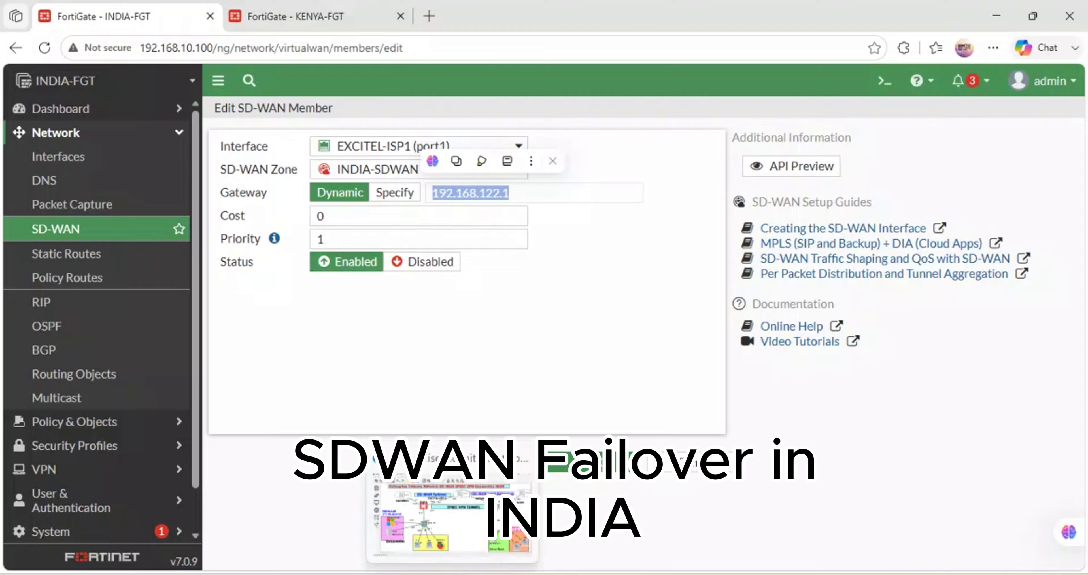
{"action": "left_click", "coordinate": [465, 527]}
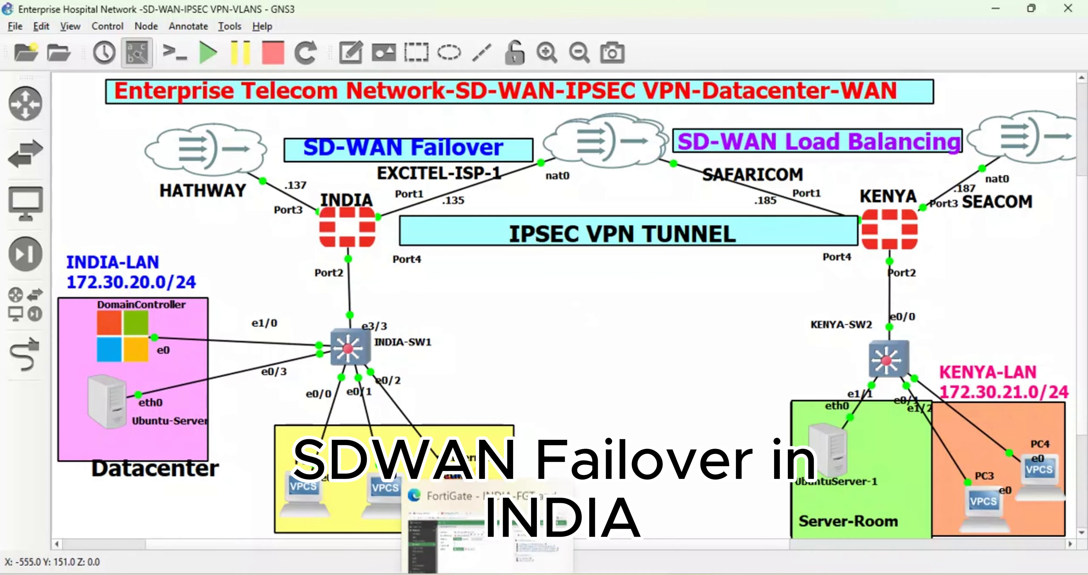
{"action": "left_click", "coordinate": [505, 543]}
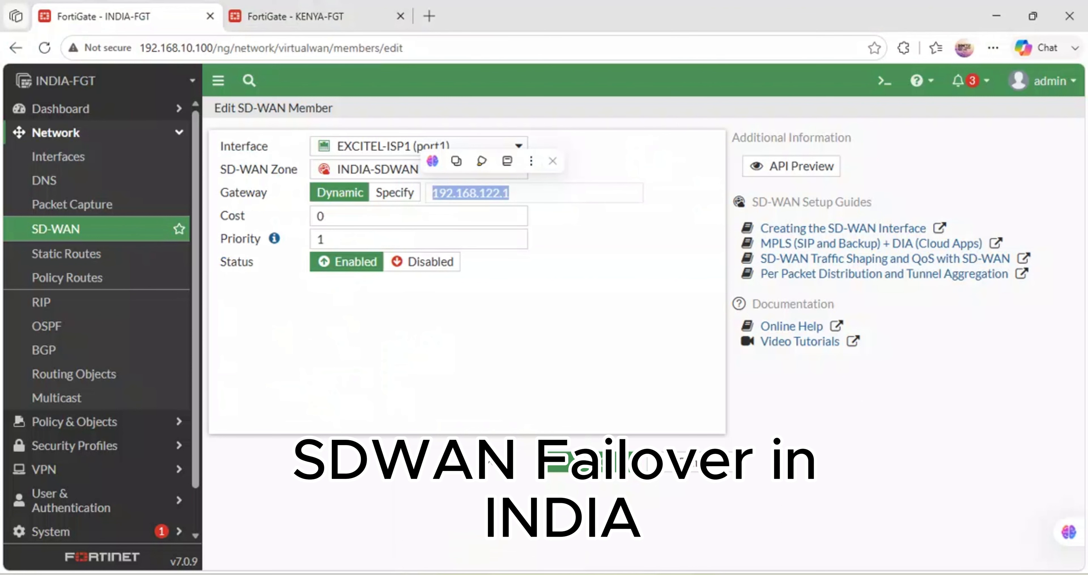
{"action": "left_click", "coordinate": [501, 361]}
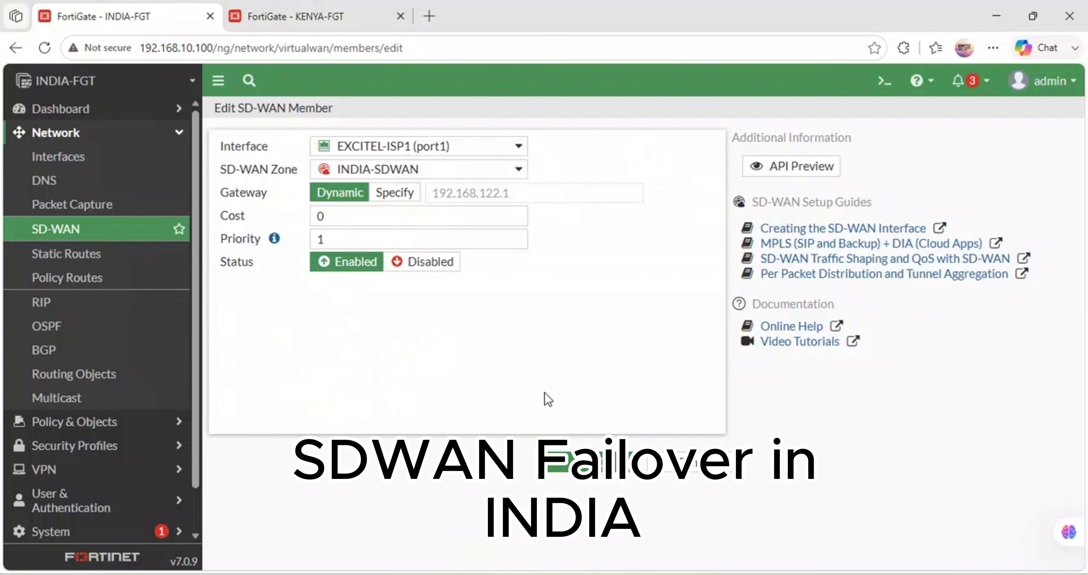
{"action": "left_click", "coordinate": [585, 468]}
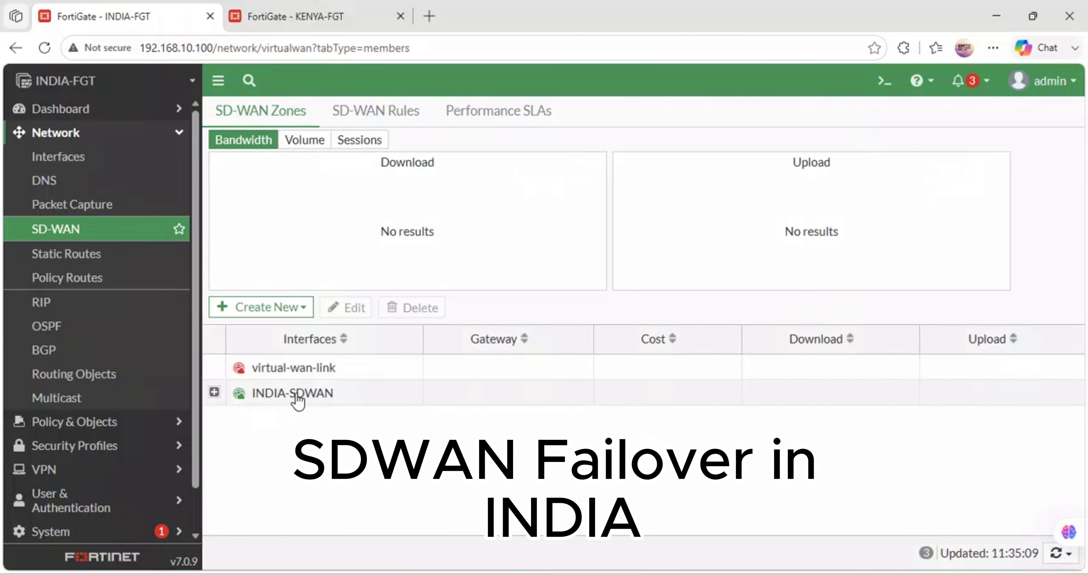
{"action": "mouse_move", "coordinate": [271, 402]}
{"action": "left_click", "coordinate": [214, 392]}
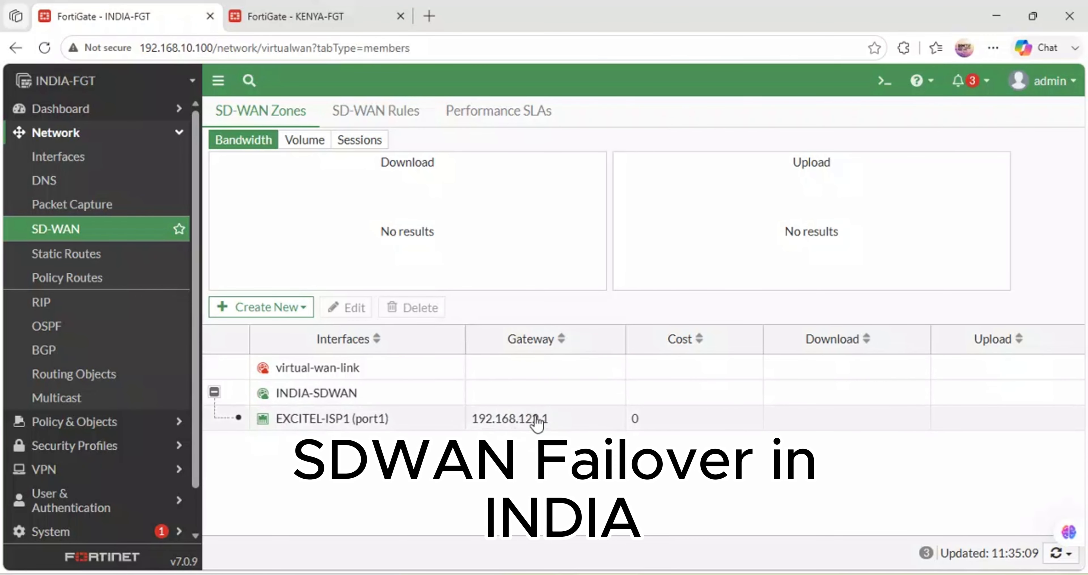
- Add HATHWAY-ISP2 (port3) as a second SD-WAN member in the INDIA-SDWAN zone with a dynamic gateway and save it
{"action": "left_click", "coordinate": [302, 309]}
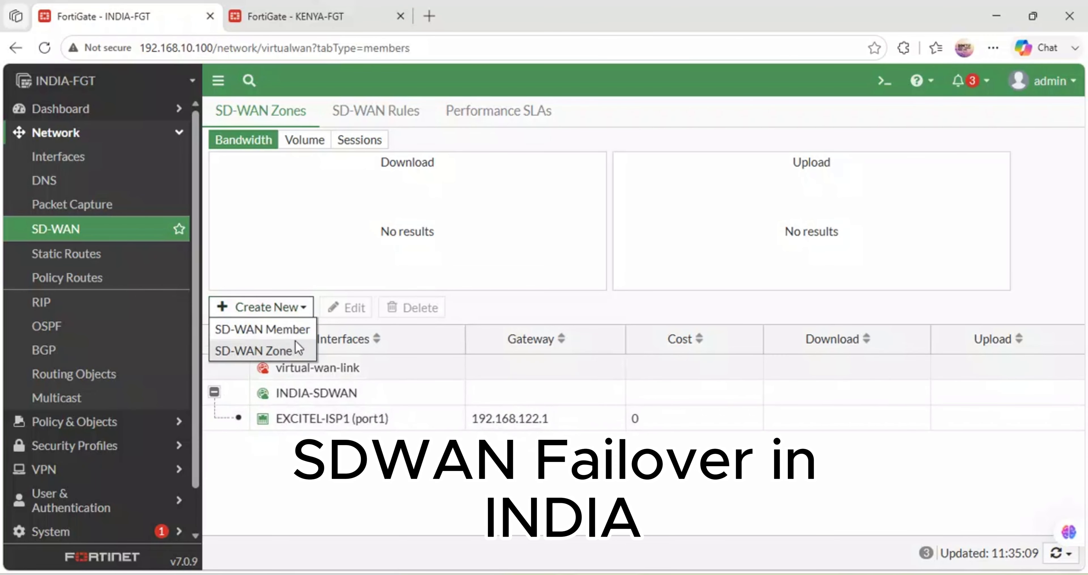
{"action": "left_click", "coordinate": [292, 328]}
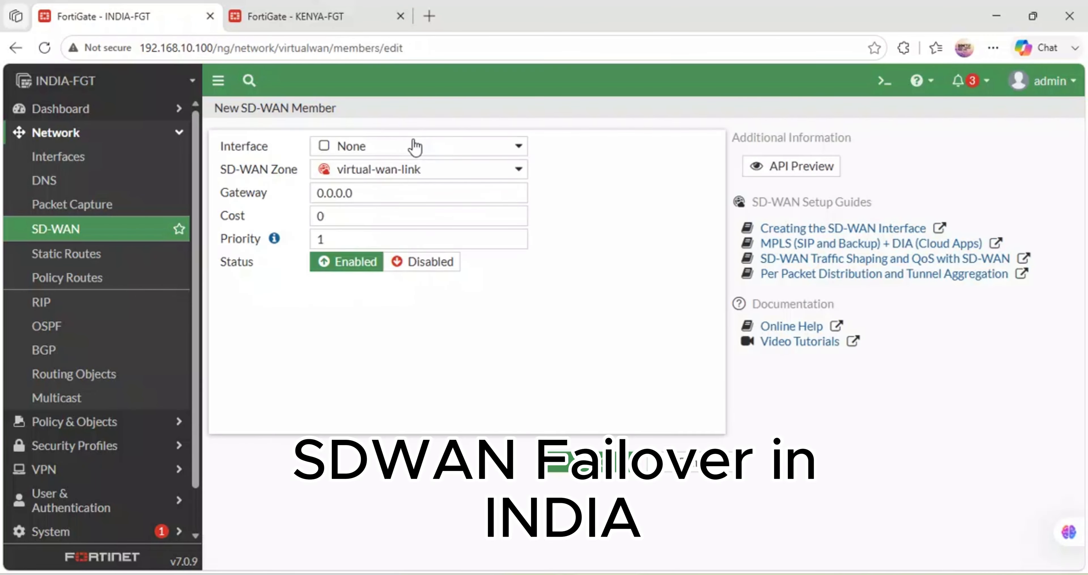
{"action": "left_click", "coordinate": [415, 147]}
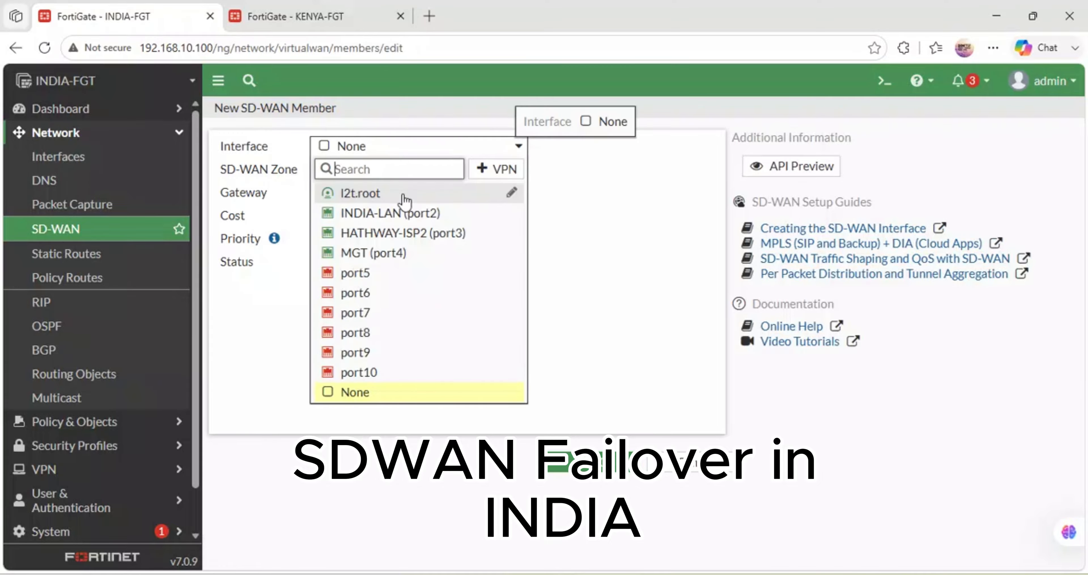
{"action": "left_click", "coordinate": [412, 234]}
{"action": "left_click", "coordinate": [429, 169]}
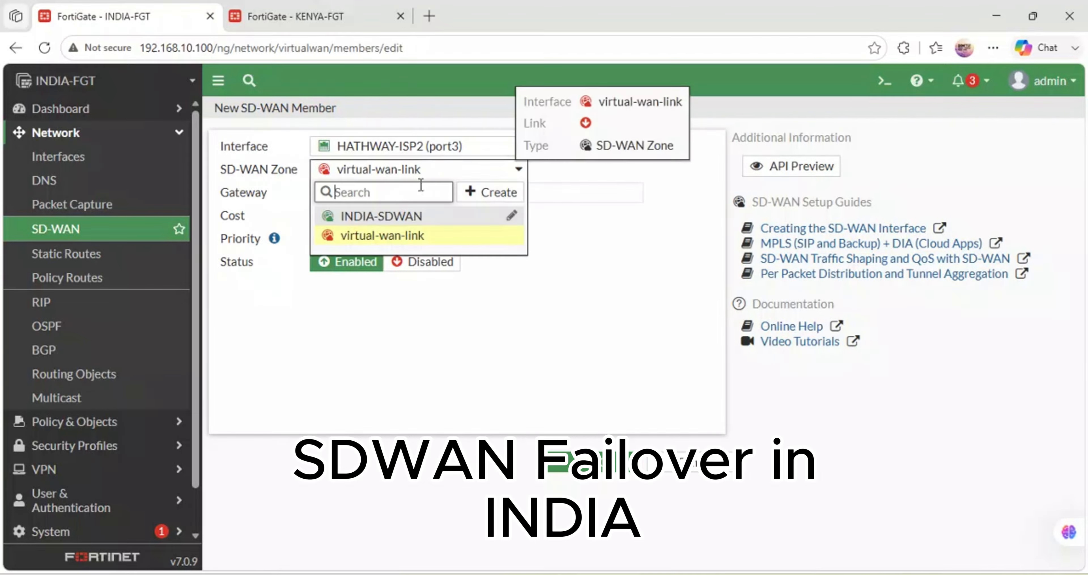
{"action": "left_click", "coordinate": [380, 214]}
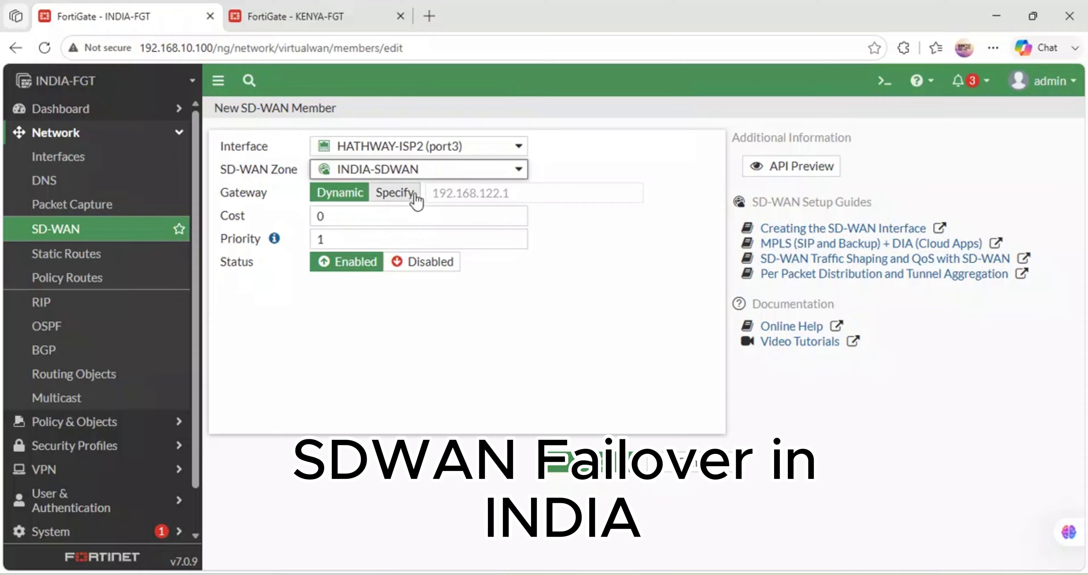
{"action": "mouse_move", "coordinate": [413, 147]}
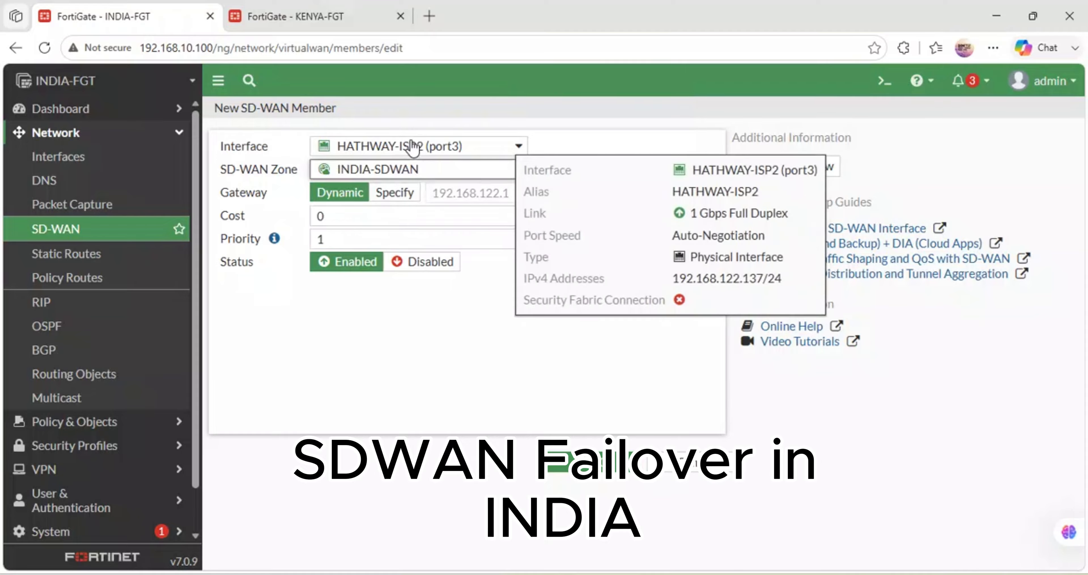
{"action": "mouse_move", "coordinate": [420, 171]}
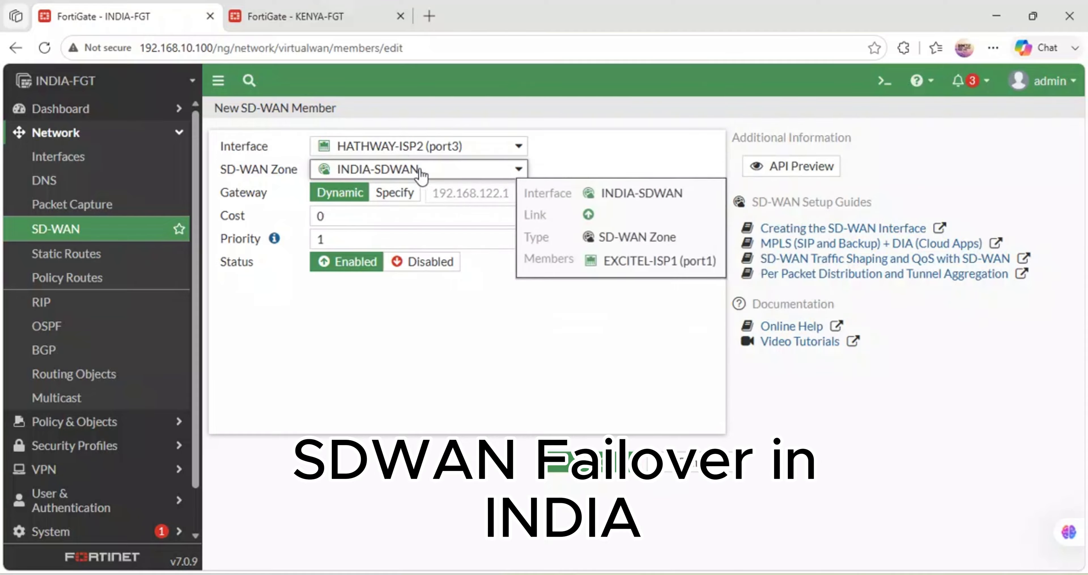
{"action": "left_click", "coordinate": [429, 169]}
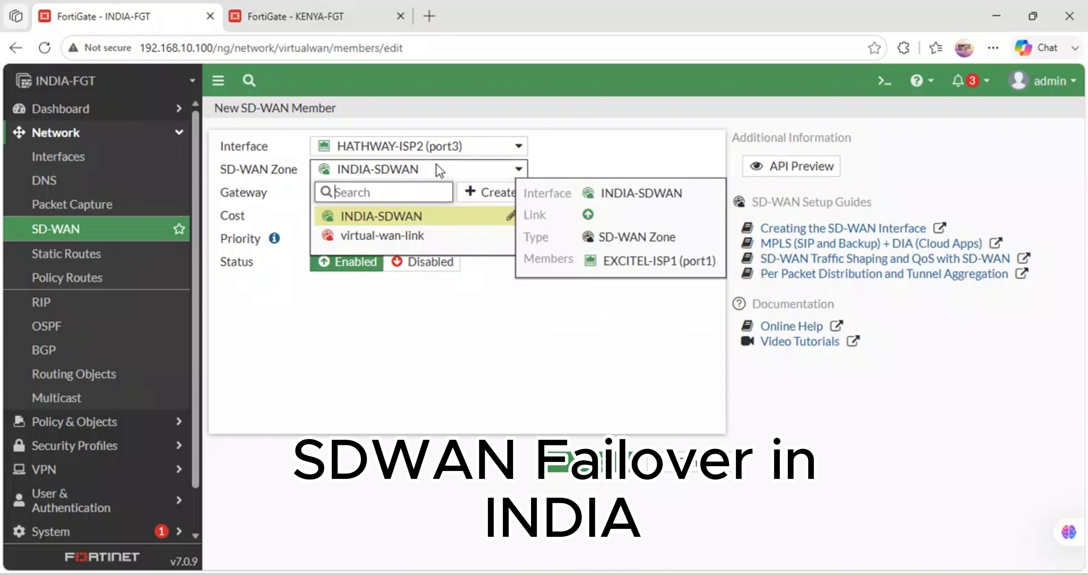
{"action": "mouse_move", "coordinate": [416, 242]}
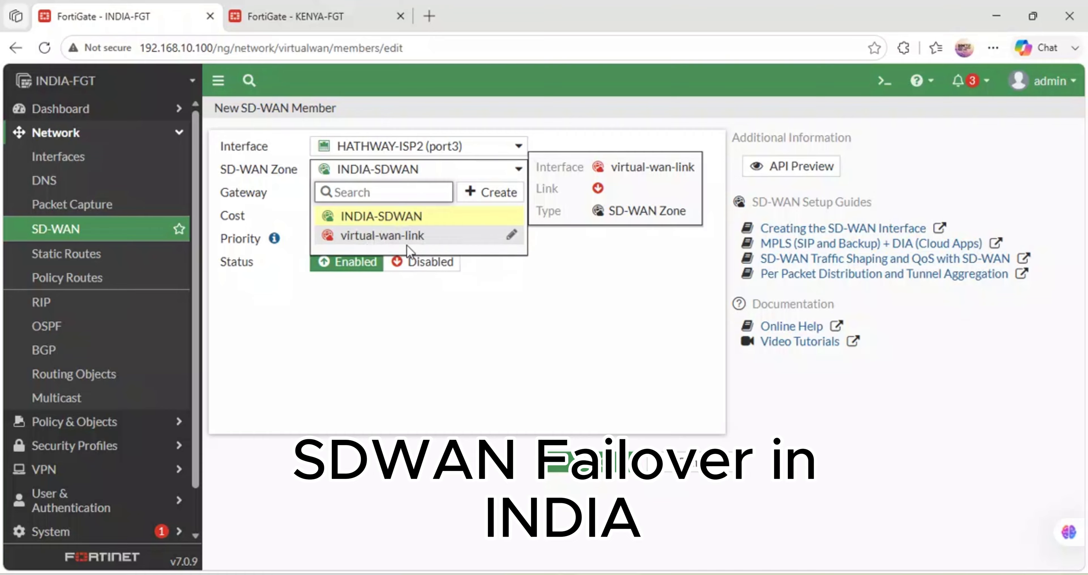
{"action": "left_click", "coordinate": [642, 243]}
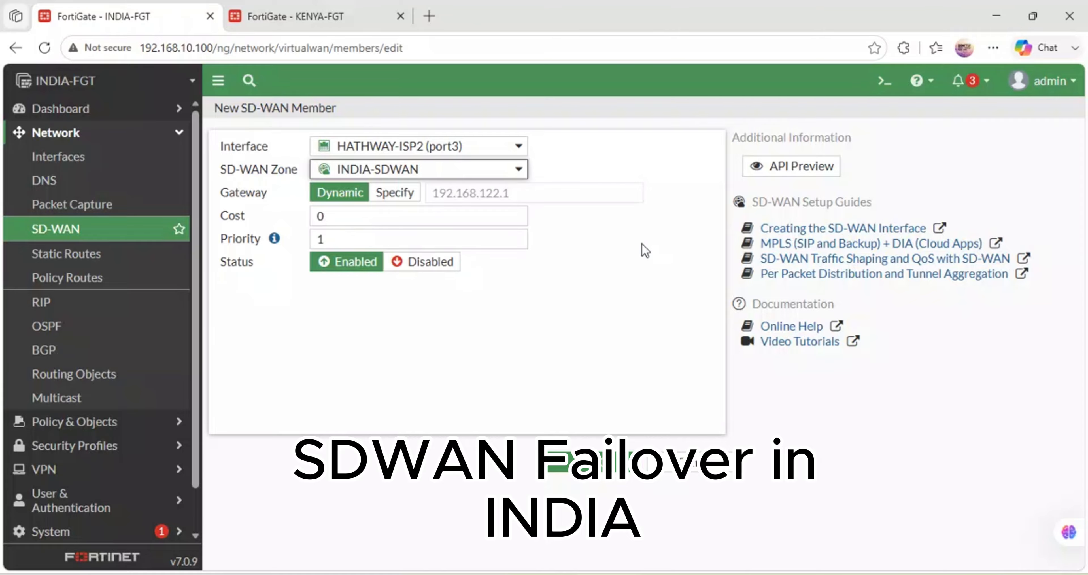
{"action": "left_click", "coordinate": [565, 471]}
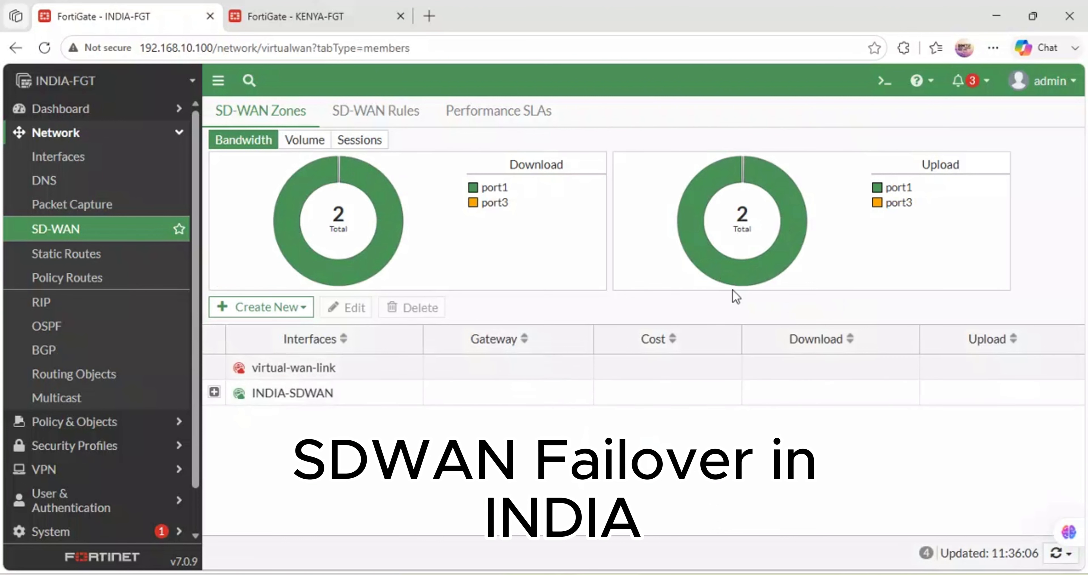
- Expand the INDIA-SDWAN zone and examine its members' bandwidth, volume and session charts
{"action": "mouse_move", "coordinate": [377, 207]}
{"action": "left_click", "coordinate": [214, 392]}
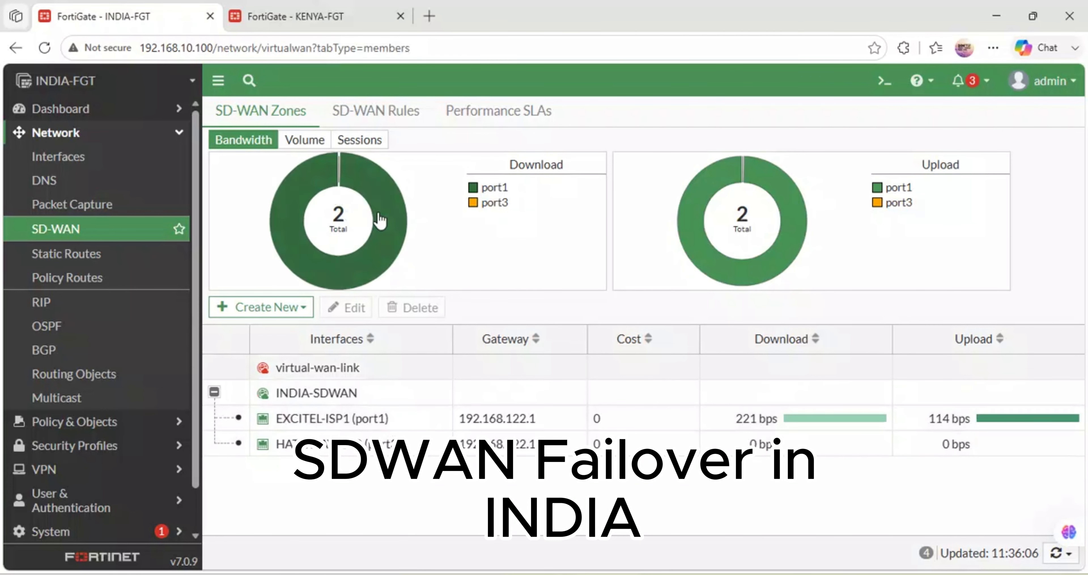
{"action": "left_click", "coordinate": [304, 142]}
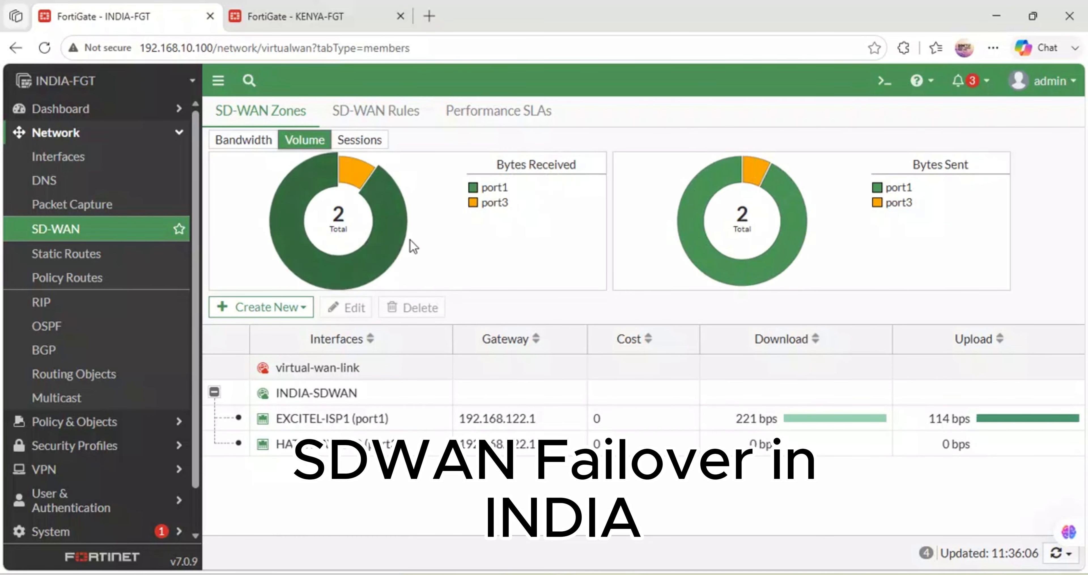
{"action": "left_click", "coordinate": [360, 140]}
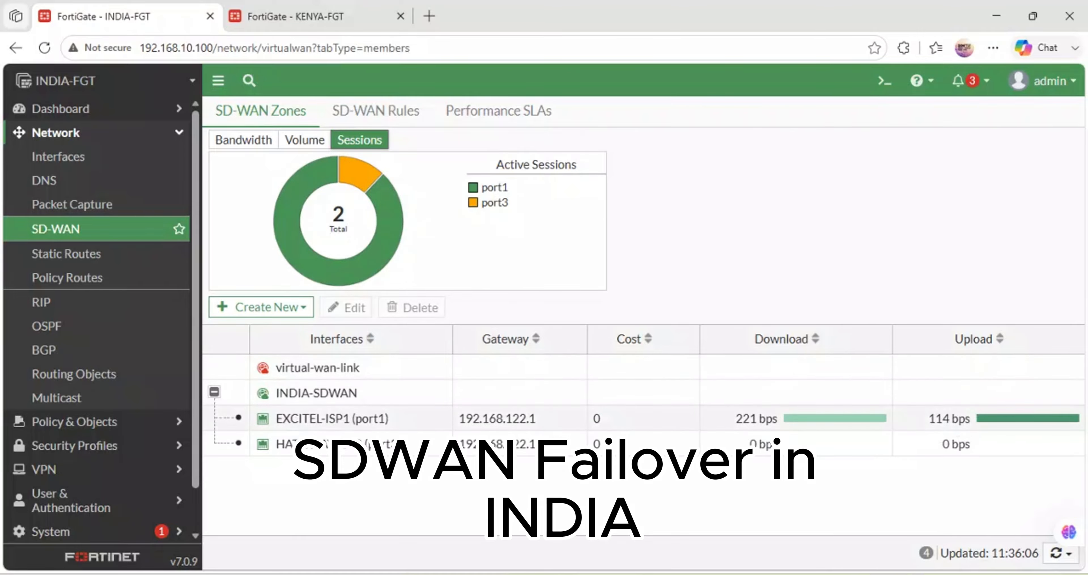
- Check the INDIA console's interface addresses in Solar-PuTTY, return to Edge and inspect the two SD-WAN members' details
{"action": "key", "text": "alt+Tab"}
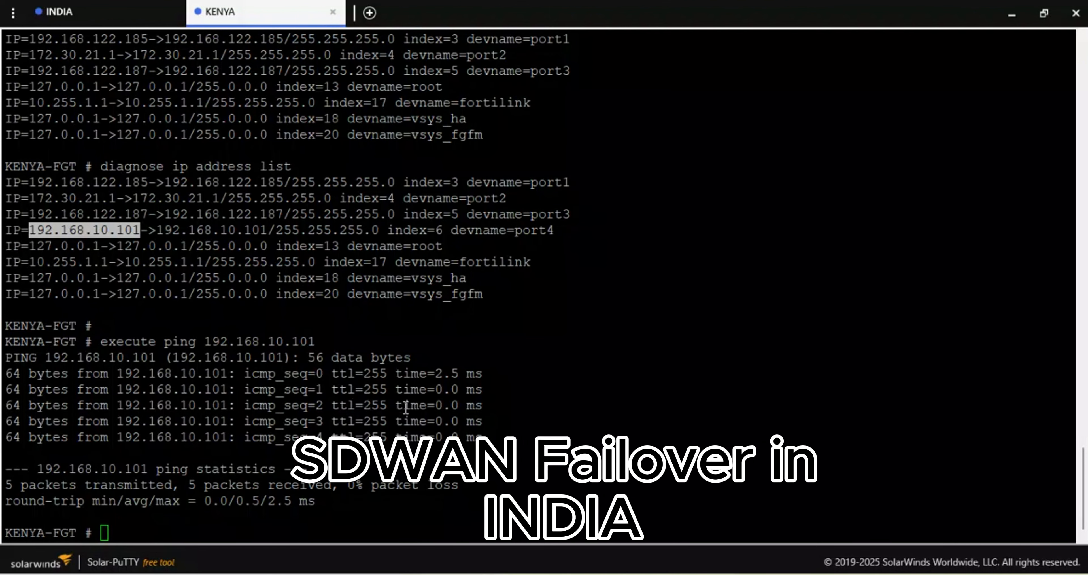
{"action": "left_click", "coordinate": [76, 13]}
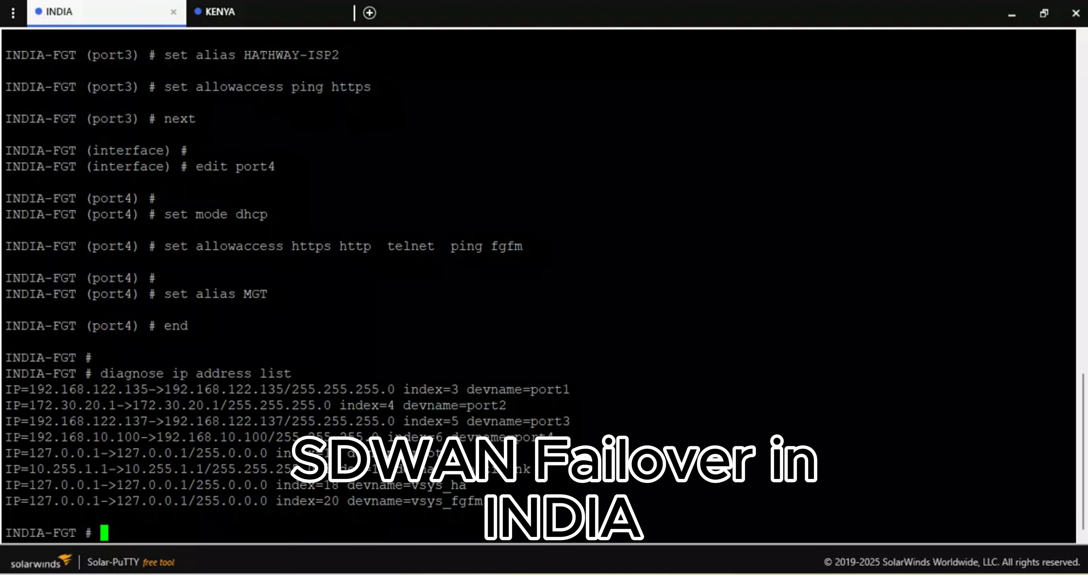
{"action": "key", "text": "alt+Tab"}
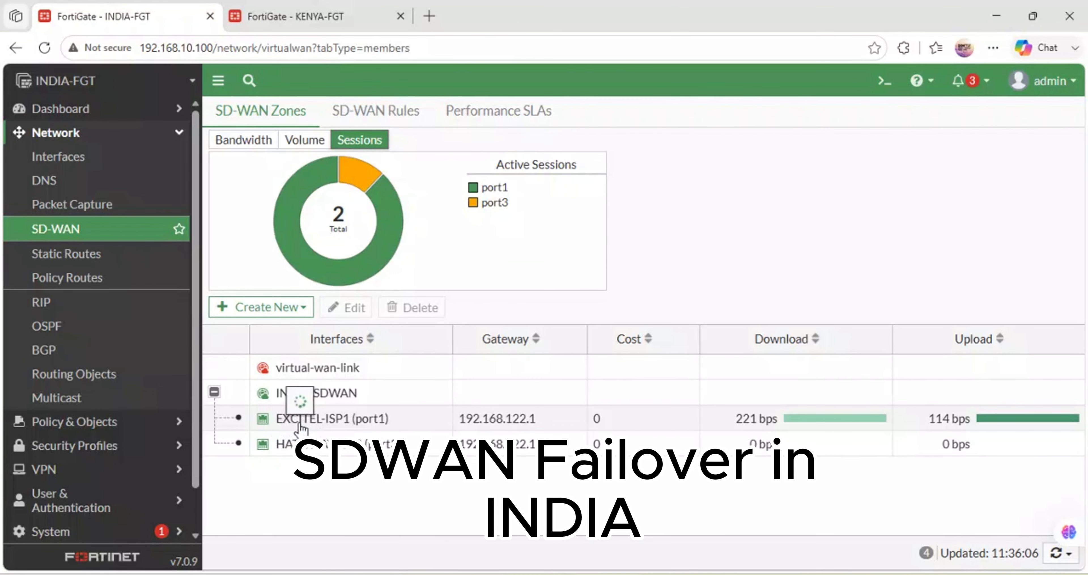
{"action": "mouse_move", "coordinate": [302, 429]}
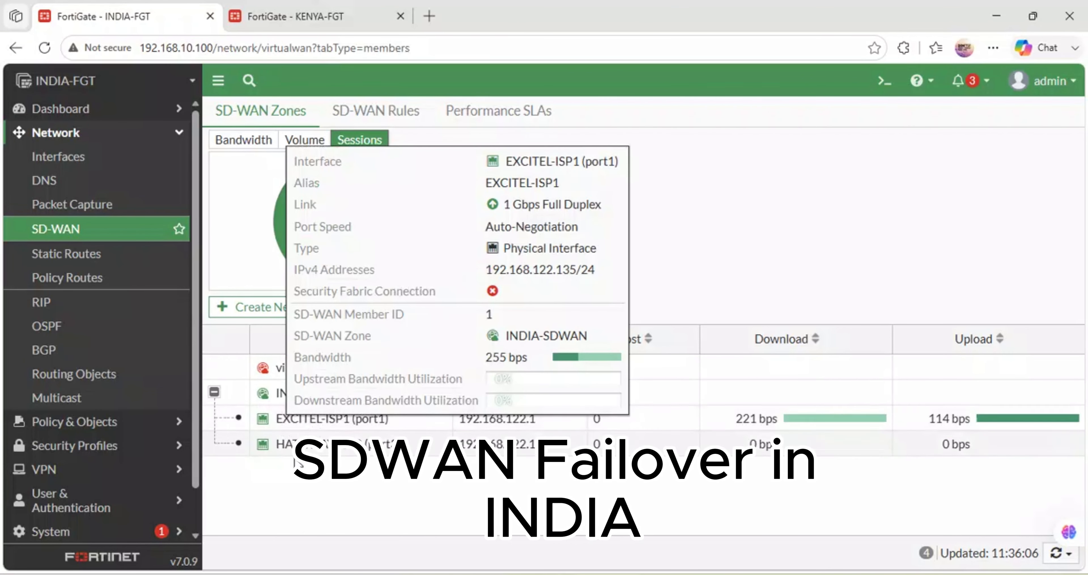
{"action": "mouse_move", "coordinate": [330, 444]}
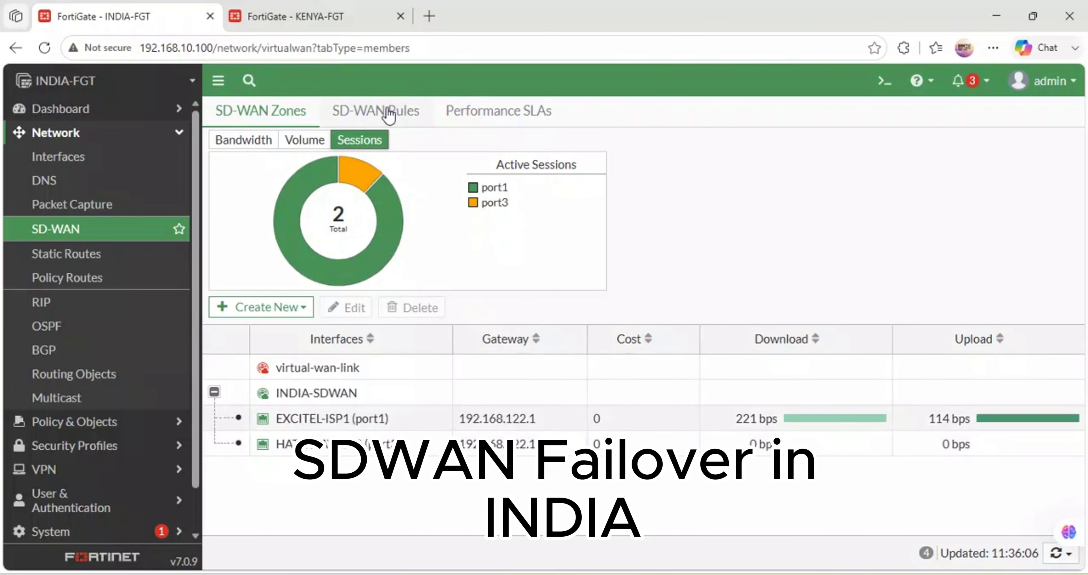
- Check the existing SD-WAN rules and performance SLAs, and start a new performance SLA named ping_google
{"action": "left_click", "coordinate": [508, 115]}
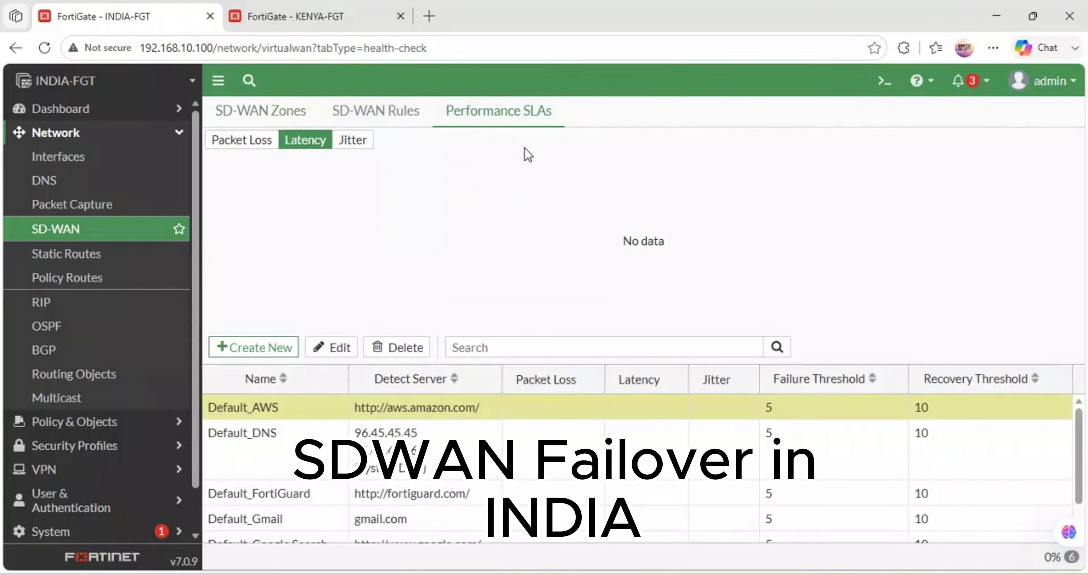
{"action": "left_click", "coordinate": [385, 119]}
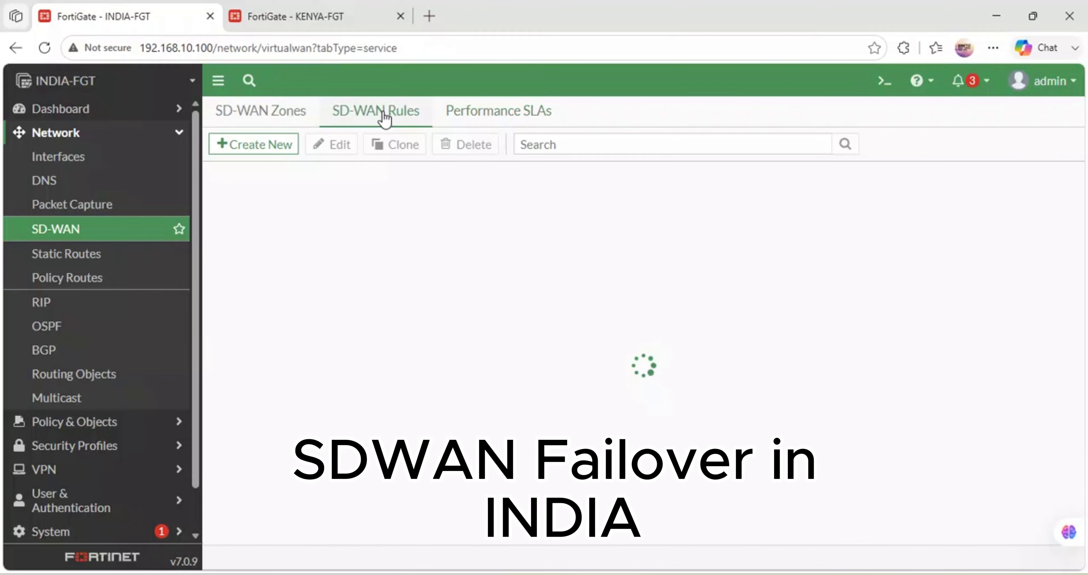
{"action": "left_click", "coordinate": [510, 115]}
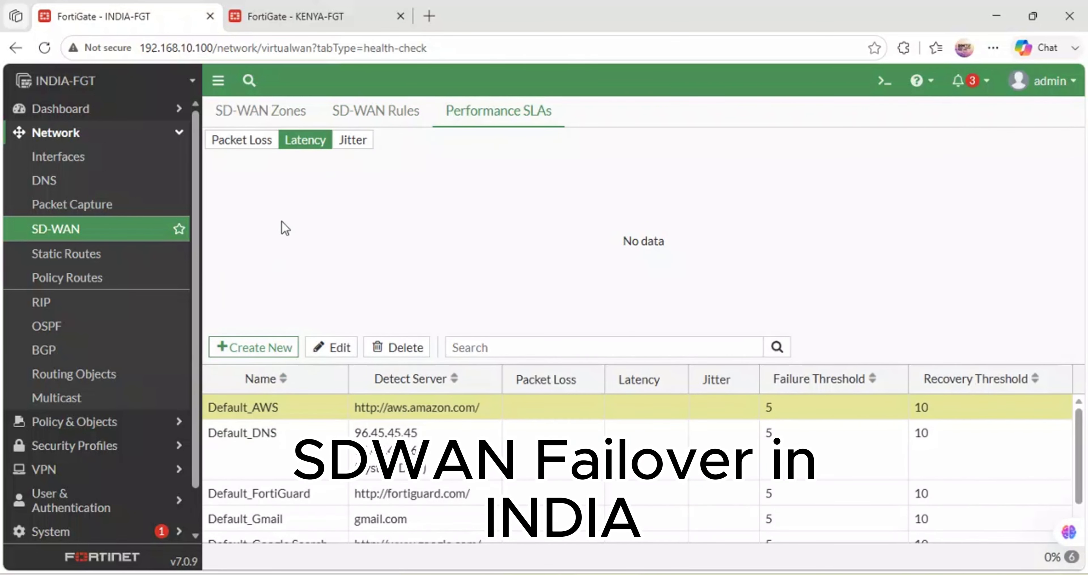
{"action": "left_click", "coordinate": [258, 142]}
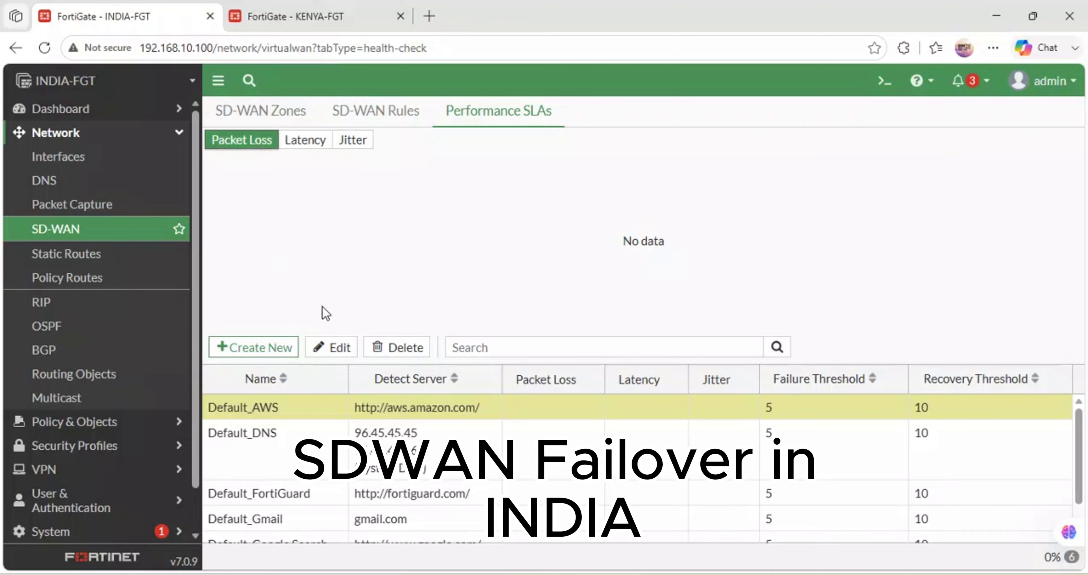
{"action": "left_click", "coordinate": [262, 348]}
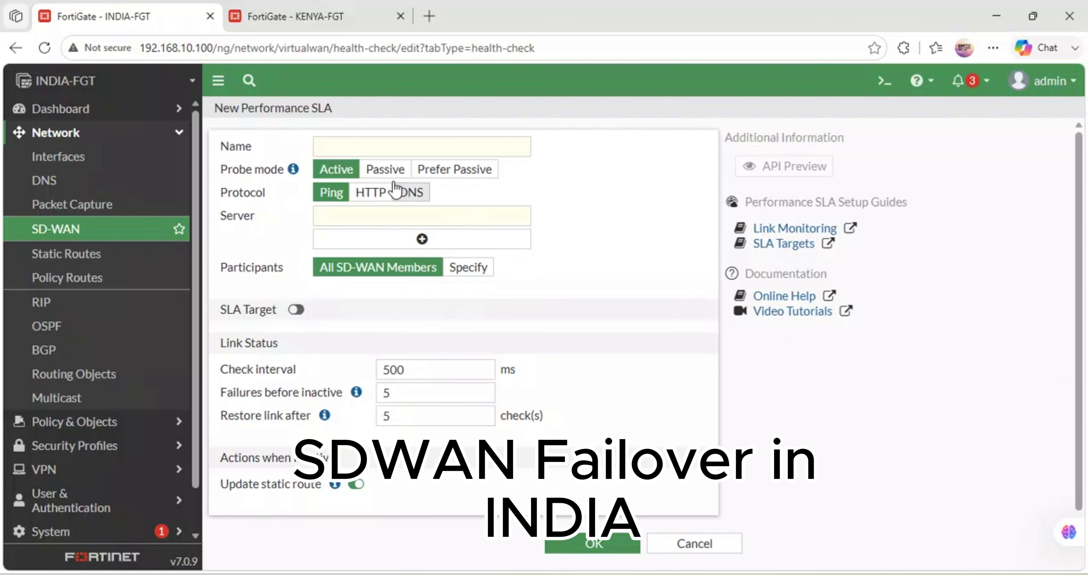
{"action": "left_click", "coordinate": [360, 140]}
{"action": "type", "text": "ping-google"}
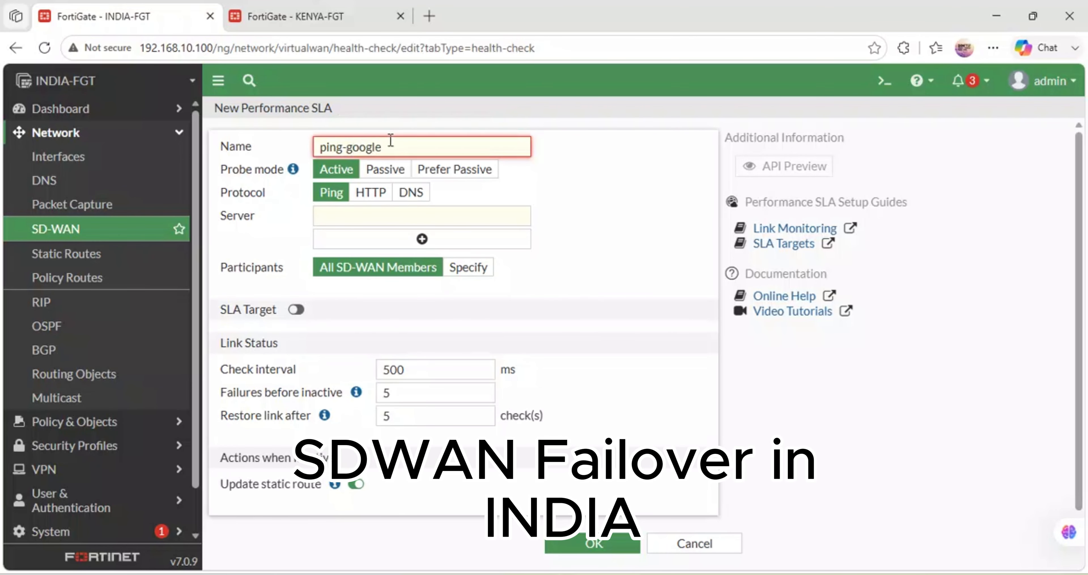
{"action": "left_click", "coordinate": [590, 161]}
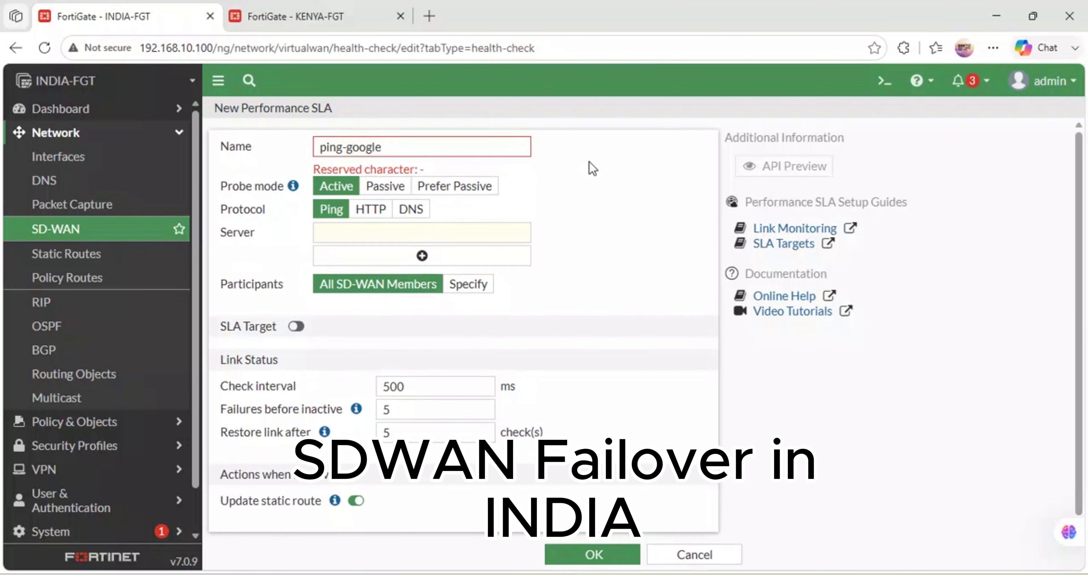
{"action": "left_click", "coordinate": [350, 148]}
{"action": "key", "text": "BackSpace"}
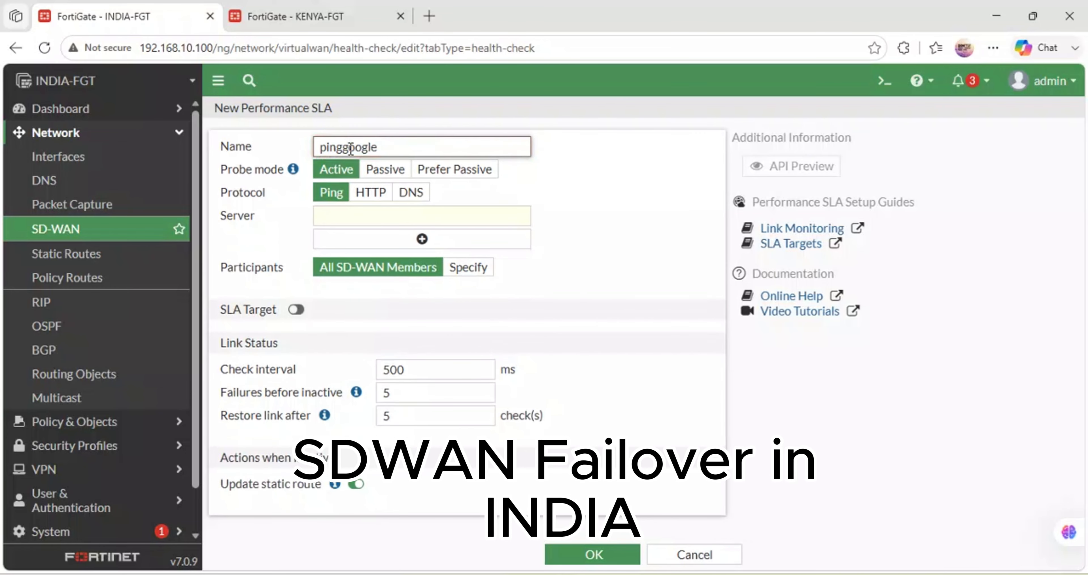
{"action": "type", "text": "_"}
- Set 8.8.8.8 and 1.1.1.1 as the ping servers of the ping_google SLA
{"action": "left_click", "coordinate": [343, 220]}
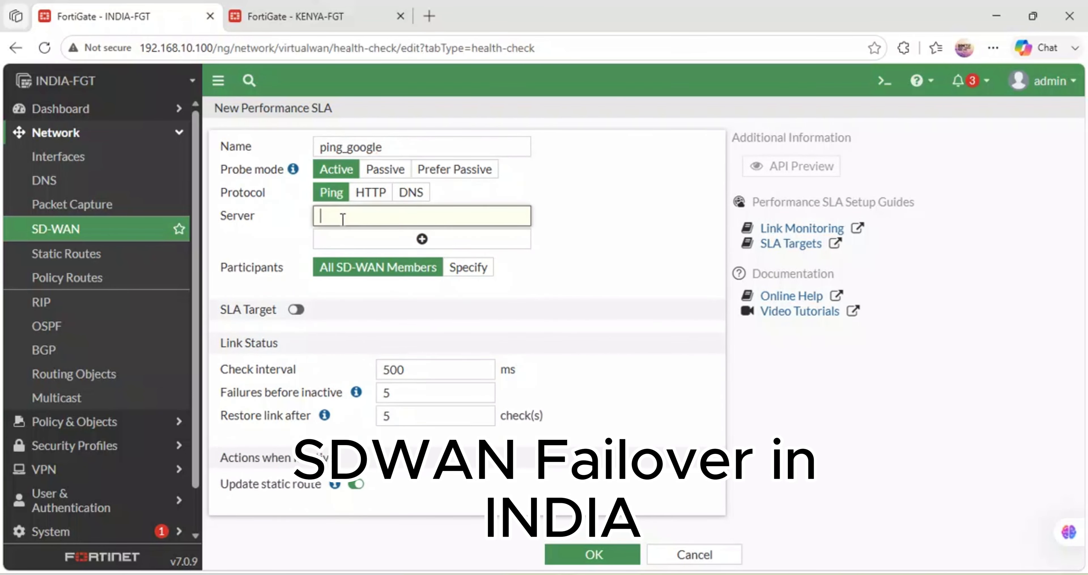
{"action": "type", "text": "8.8.8.8"}
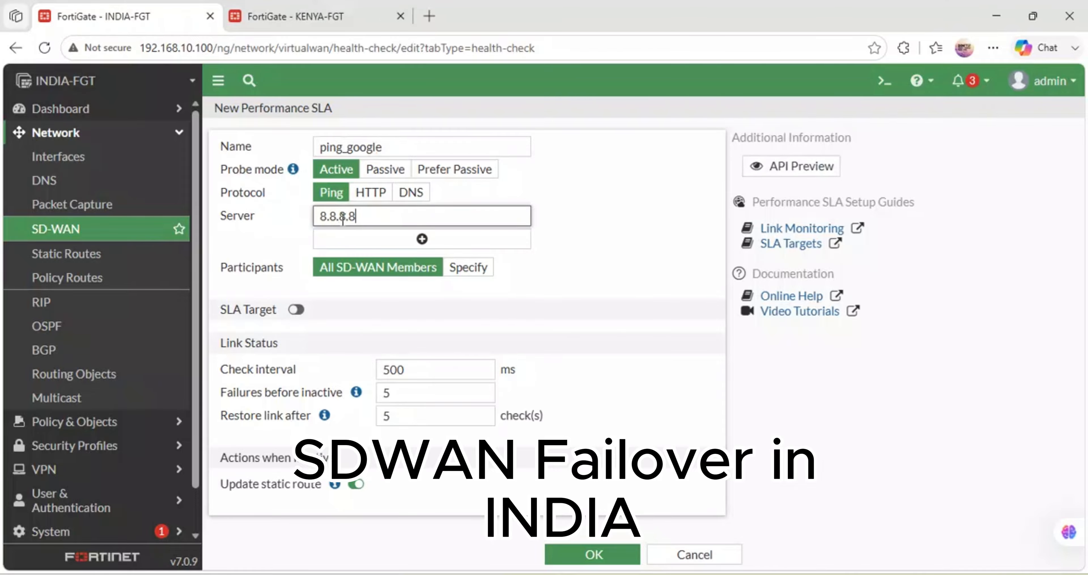
{"action": "left_click", "coordinate": [347, 238]}
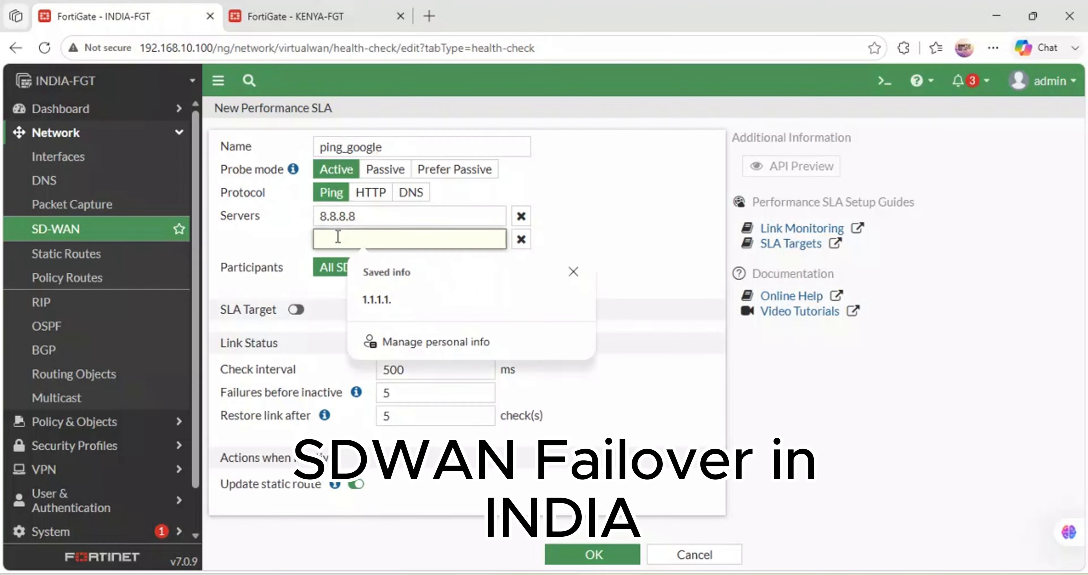
{"action": "type", "text": "1.1.1.1"}
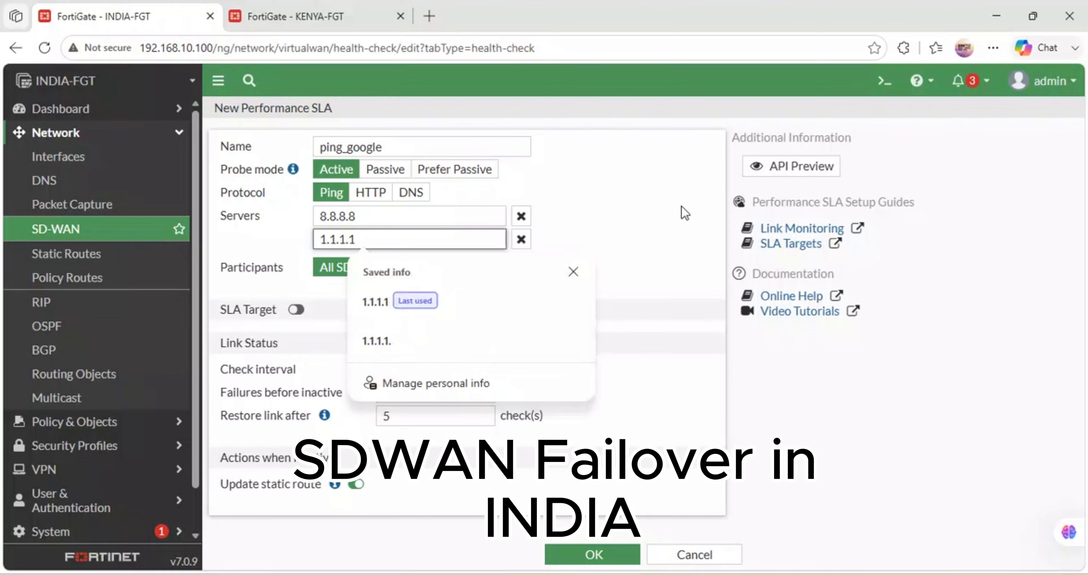
{"action": "left_click", "coordinate": [685, 213]}
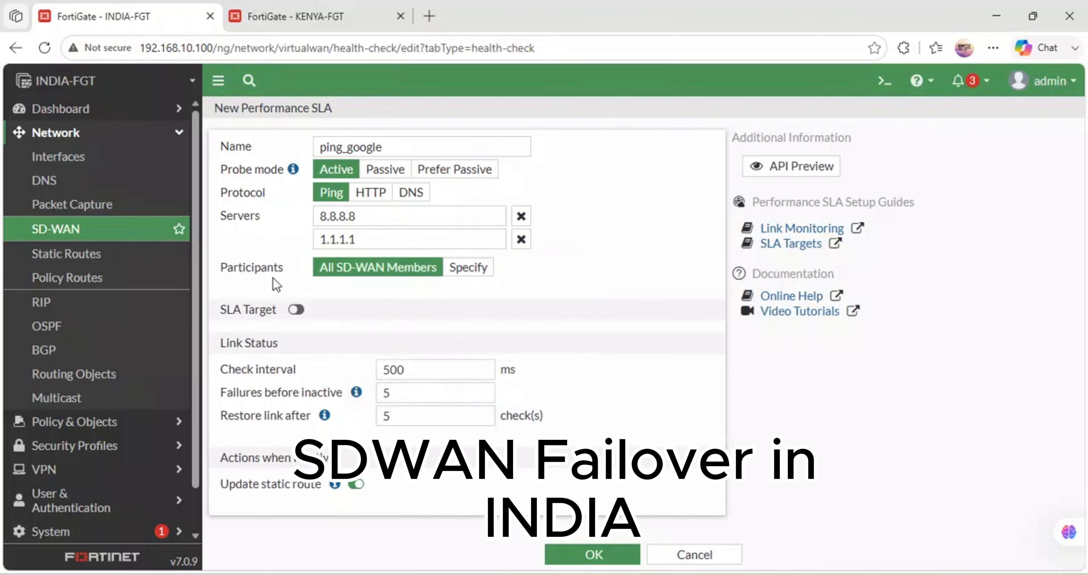
- Specify EXCITEL-ISP1 (port1) and HATHWAY-ISP2 (port3) as the SLA's participants
{"action": "left_click", "coordinate": [482, 269]}
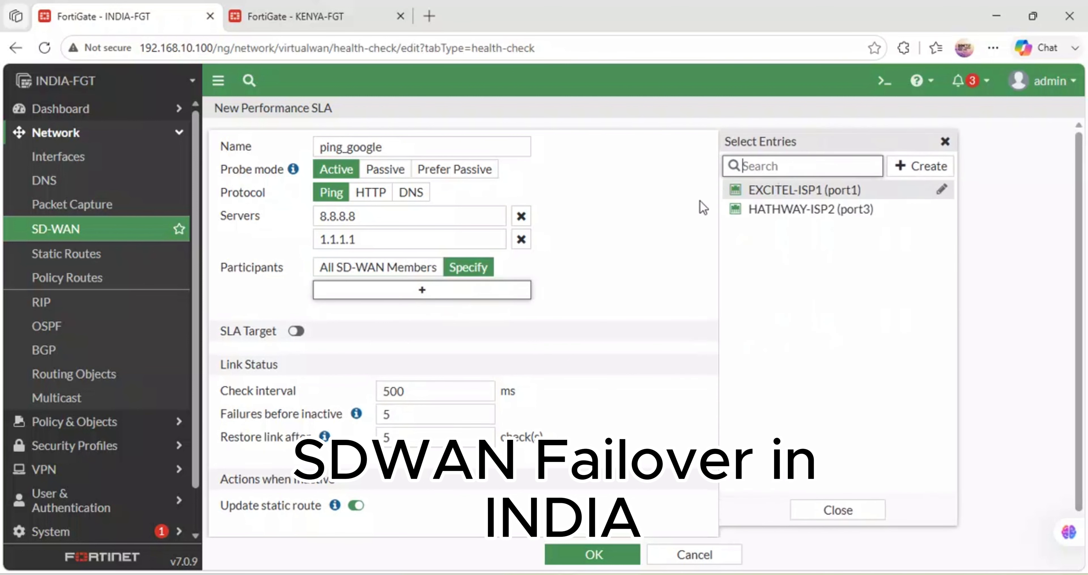
{"action": "left_click", "coordinate": [821, 189]}
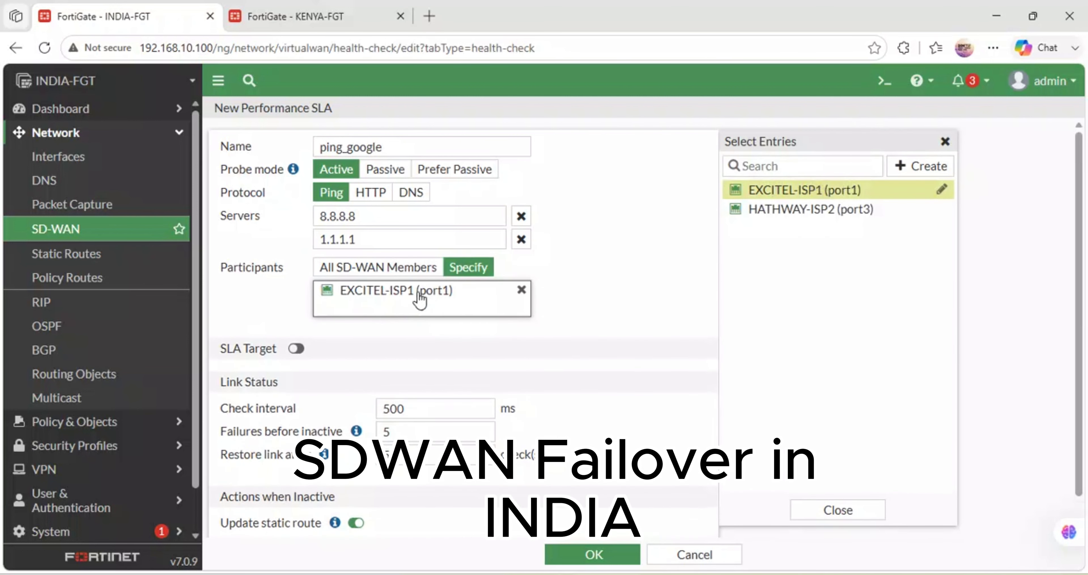
{"action": "left_click", "coordinate": [768, 209]}
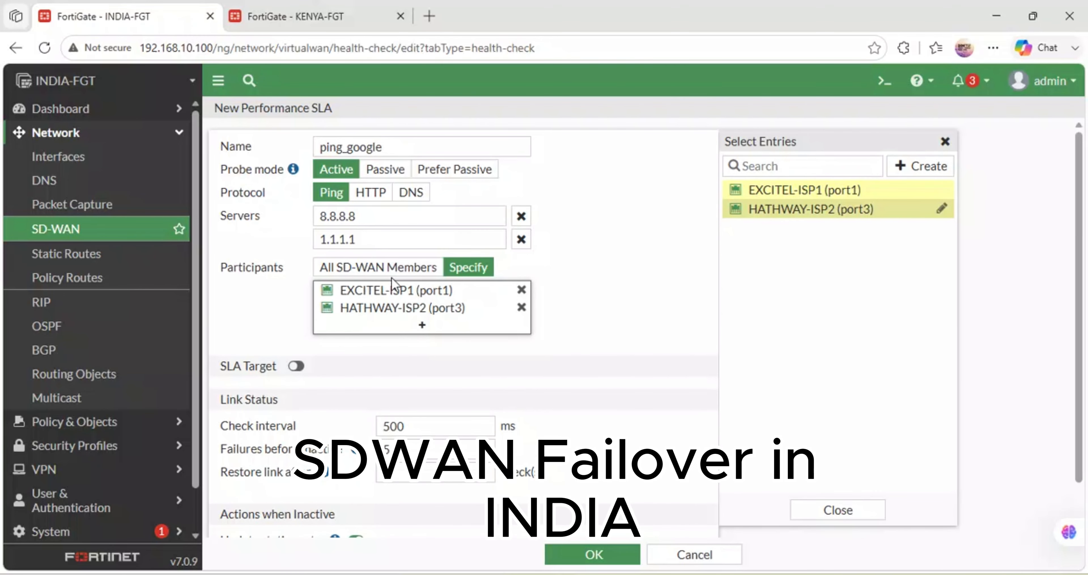
- Enable the SLA target with a latency threshold of 1 ms and a jitter threshold of 2 ms
{"action": "left_click", "coordinate": [296, 366]}
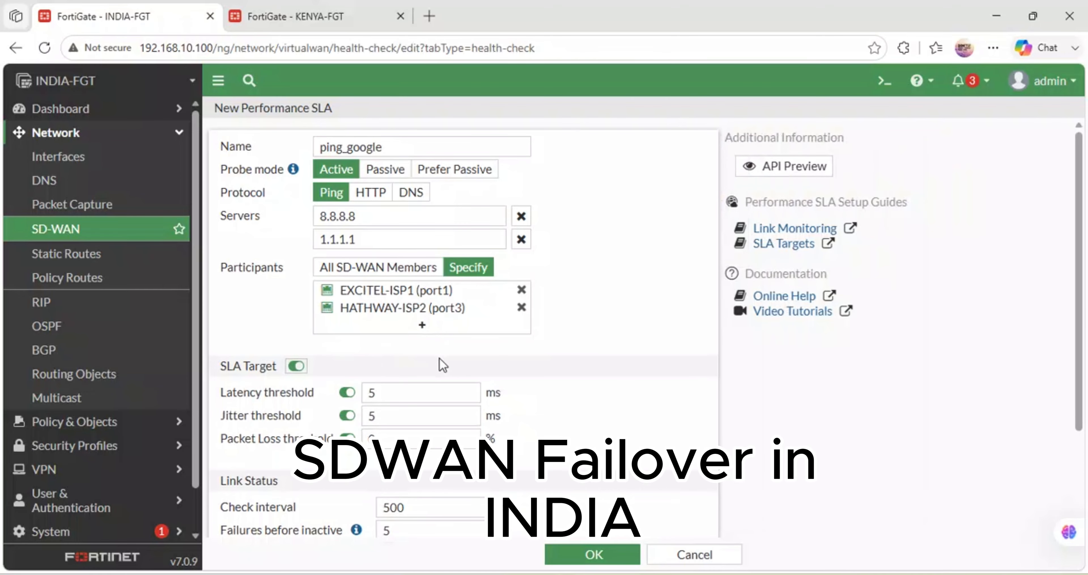
{"action": "scroll", "coordinate": [446, 421], "scroll_direction": "down", "scroll_amount": 1}
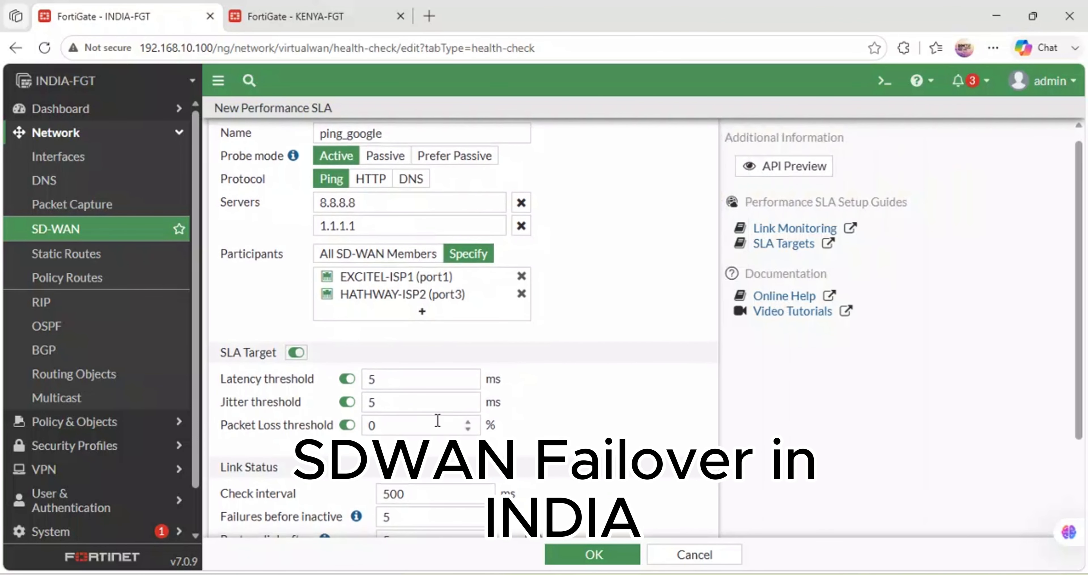
{"action": "double_click", "coordinate": [382, 380]}
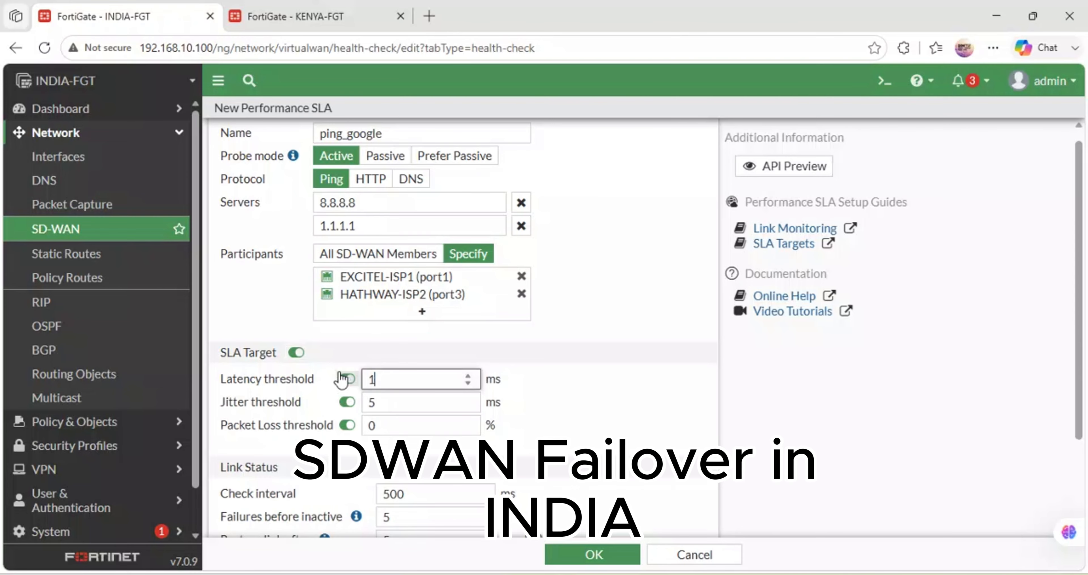
{"action": "double_click", "coordinate": [382, 400]}
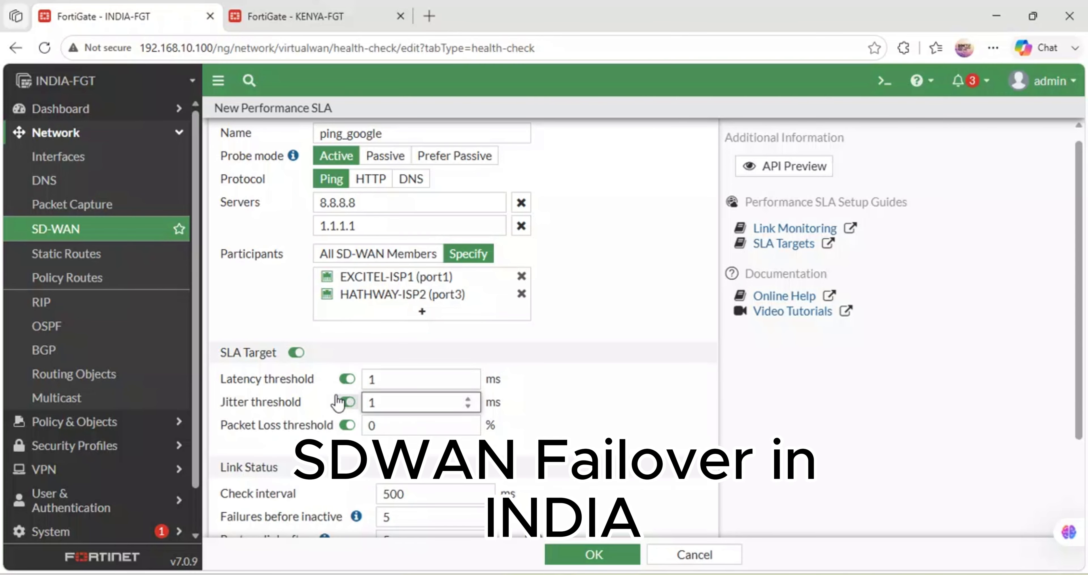
{"action": "left_click_drag", "start_coordinate": [512, 409], "coordinate": [573, 410]}
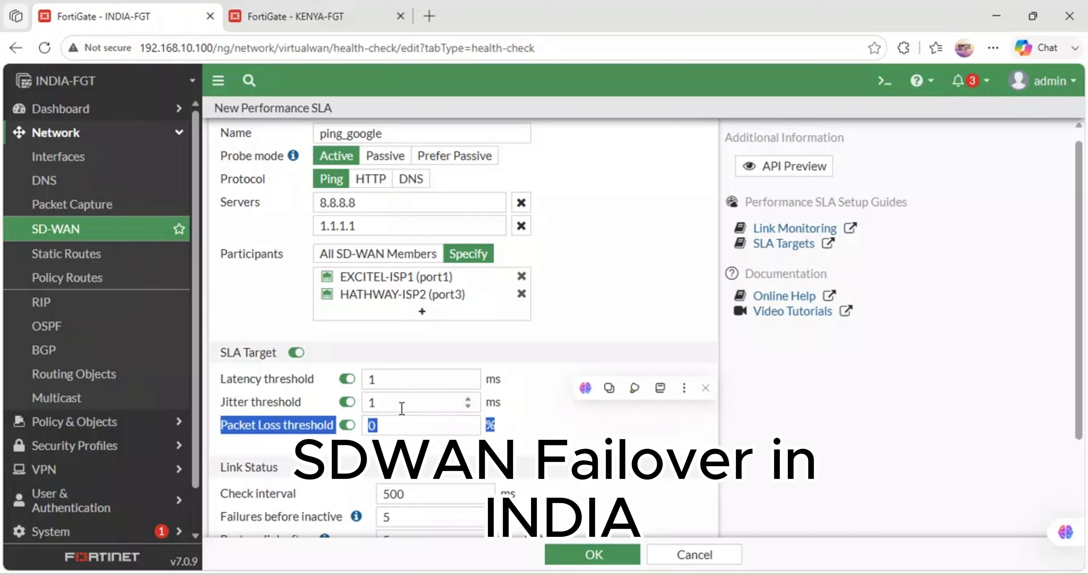
{"action": "left_click_drag", "start_coordinate": [399, 406], "coordinate": [328, 403]}
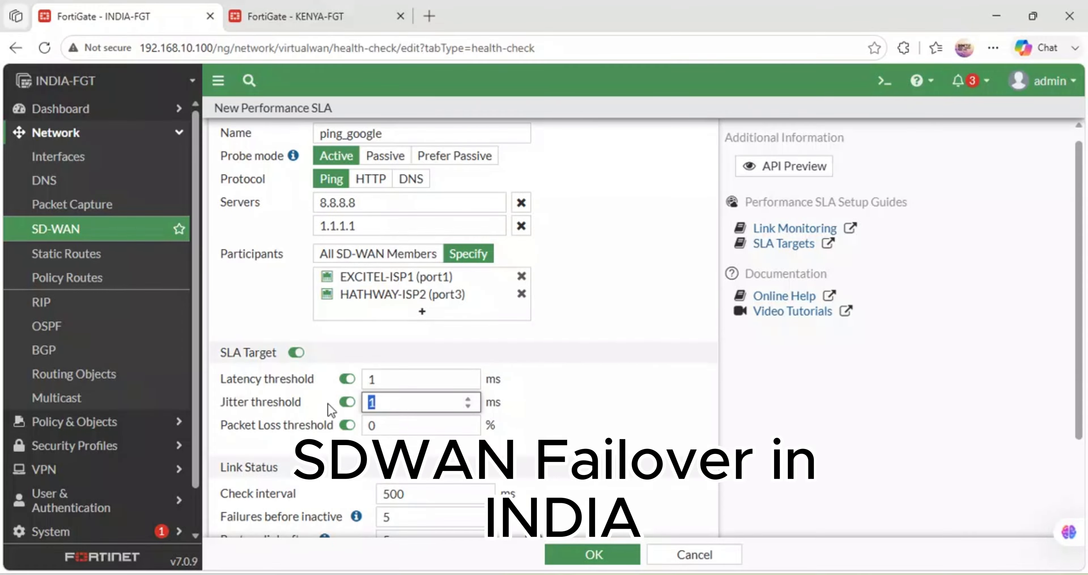
{"action": "scroll", "coordinate": [443, 490], "scroll_direction": "down", "scroll_amount": 3}
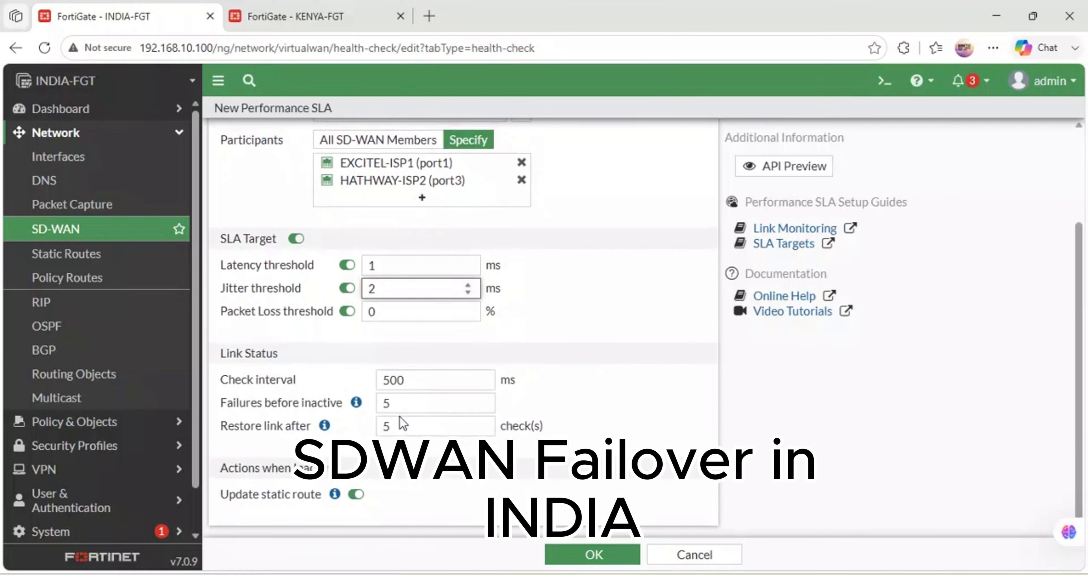
- Set the link status to restore the link after 1 check and to allow 1 failure before inactive
{"action": "left_click_drag", "start_coordinate": [402, 425], "coordinate": [347, 424]}
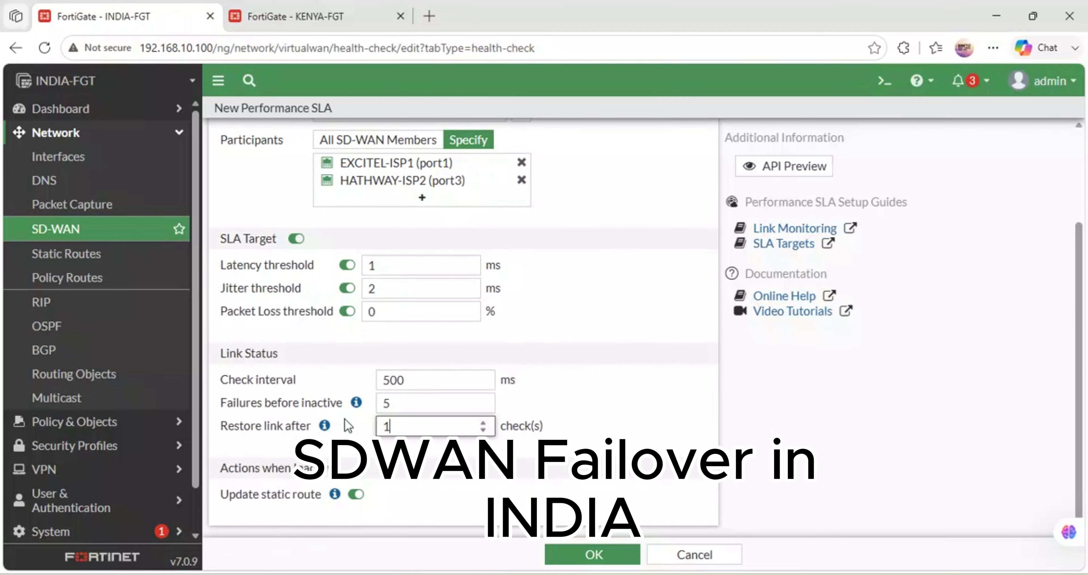
{"action": "double_click", "coordinate": [377, 404]}
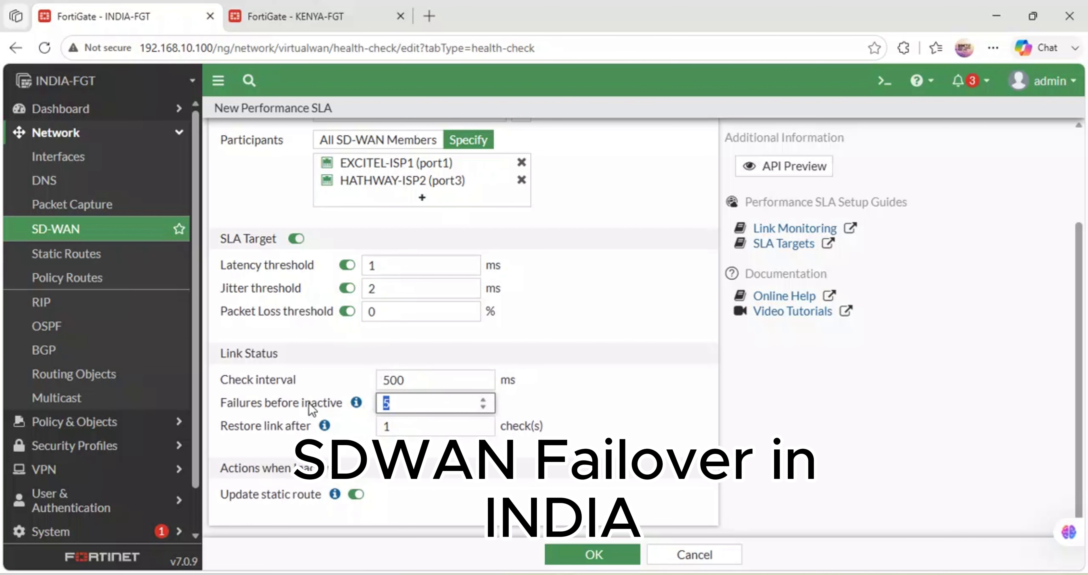
{"action": "type", "text": "1"}
{"action": "left_click", "coordinate": [622, 421]}
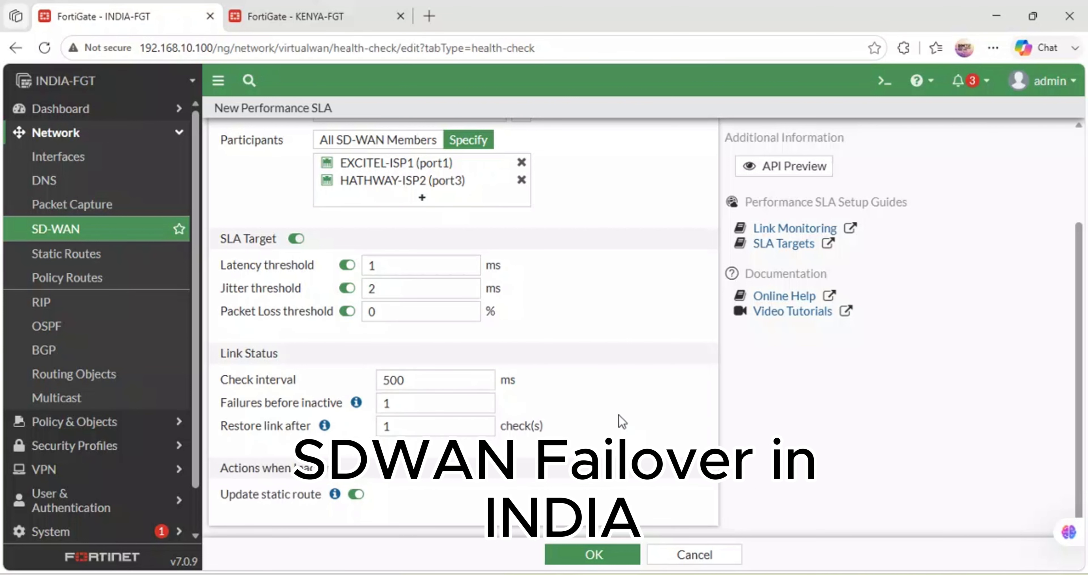
- Set the SLA's jitter threshold to 1 ms and save the ping_google performance SLA
{"action": "double_click", "coordinate": [364, 296]}
{"action": "type", "text": "1"}
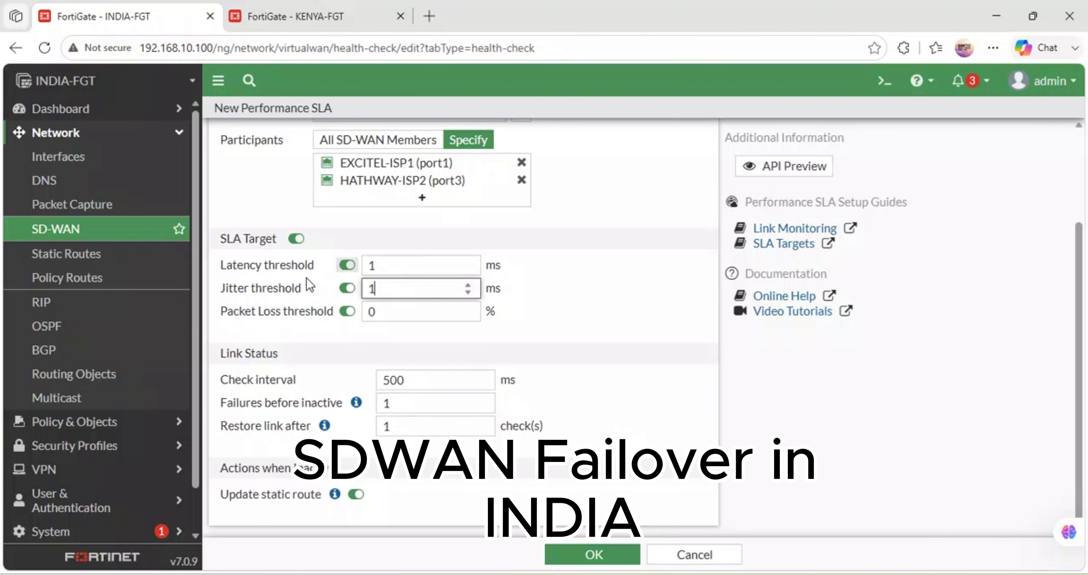
{"action": "left_click", "coordinate": [606, 353]}
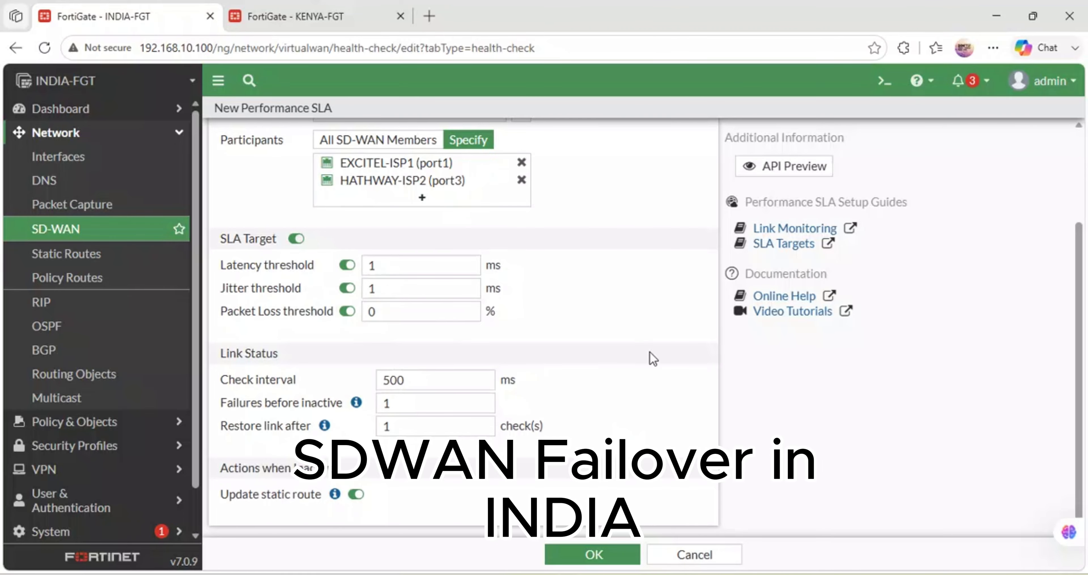
{"action": "scroll", "coordinate": [651, 351], "scroll_direction": "down", "scroll_amount": 1}
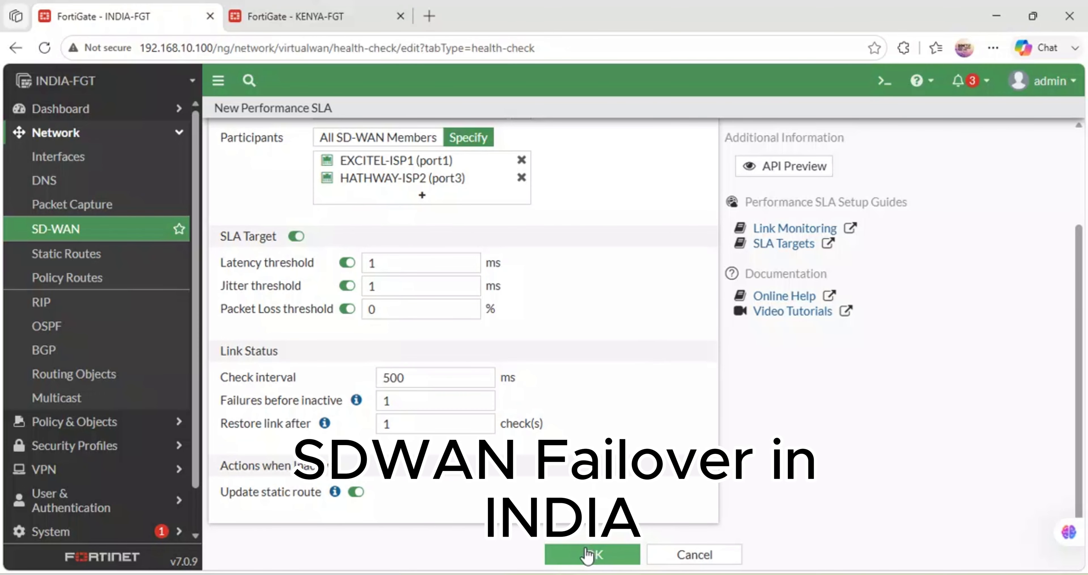
{"action": "left_click", "coordinate": [596, 547]}
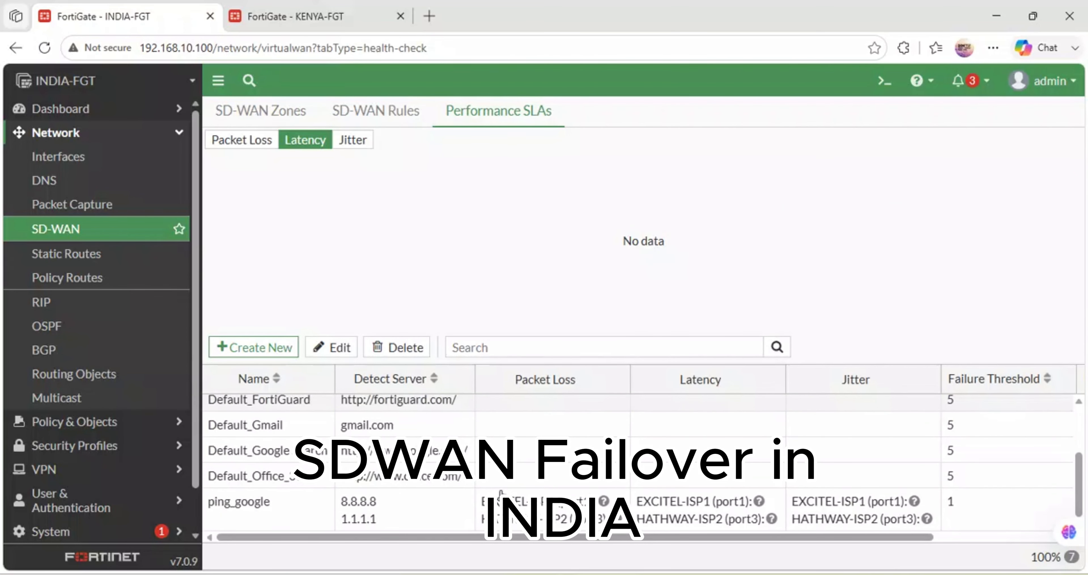
- Select the ping_google SLA and examine its latency, packet loss and jitter charts for both ports
{"action": "left_click", "coordinate": [269, 511]}
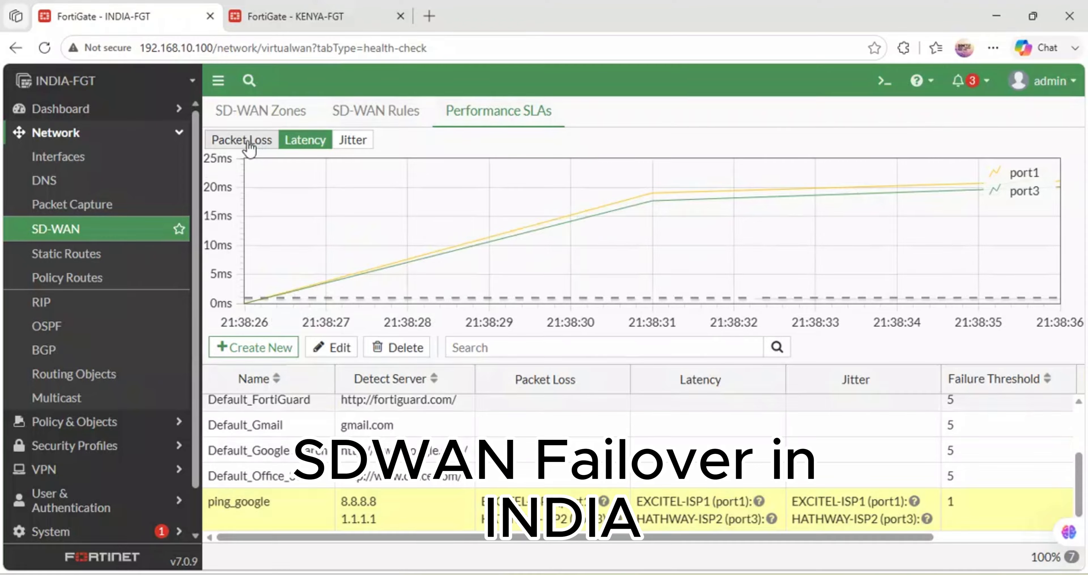
{"action": "left_click", "coordinate": [216, 139]}
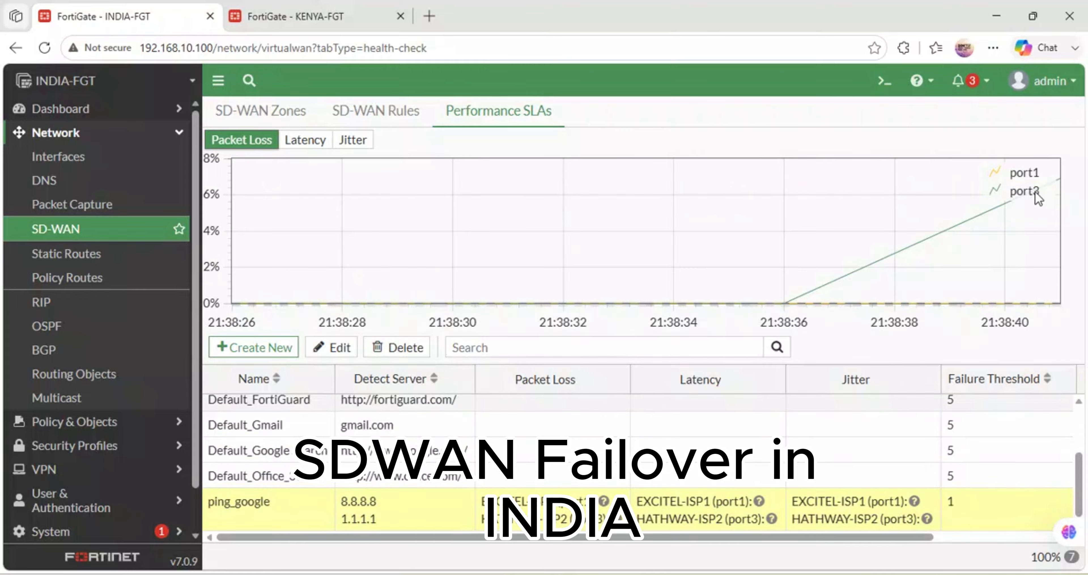
{"action": "left_click", "coordinate": [355, 140]}
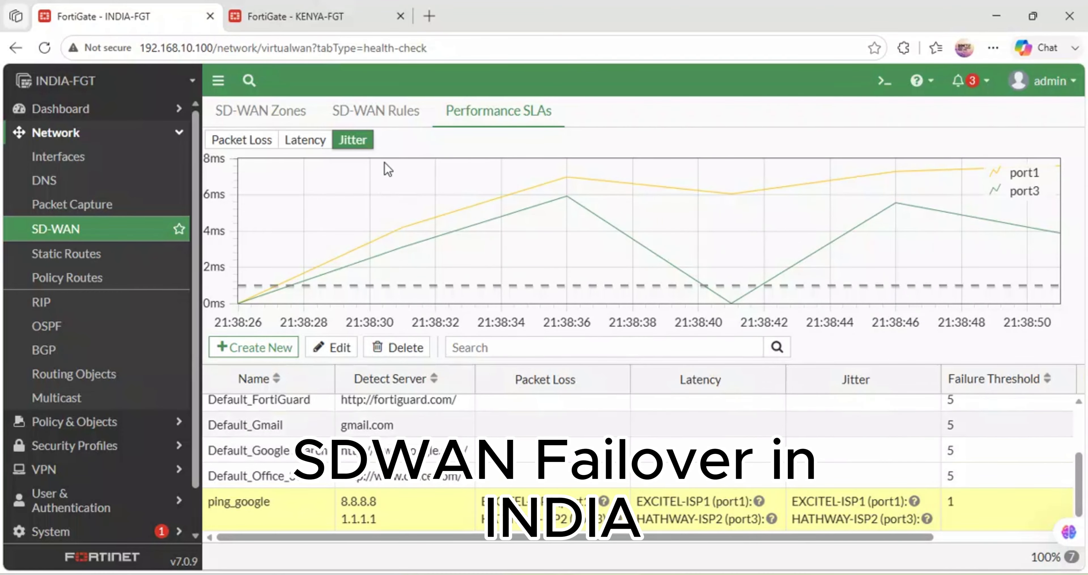
- Create a new SD-WAN rule named ACCESS-INTERNET
{"action": "left_click", "coordinate": [374, 111]}
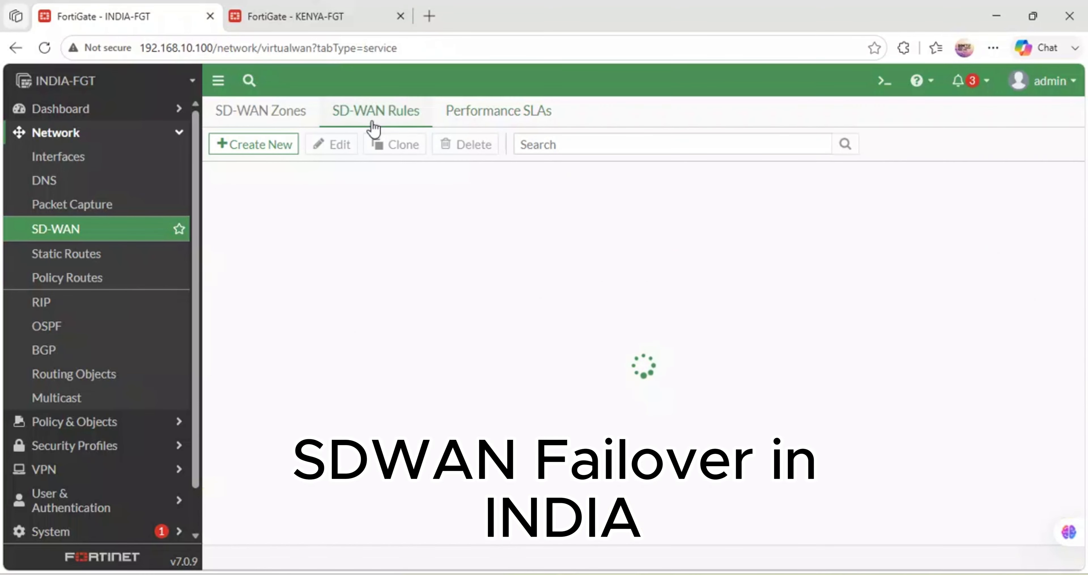
{"action": "left_click", "coordinate": [242, 143]}
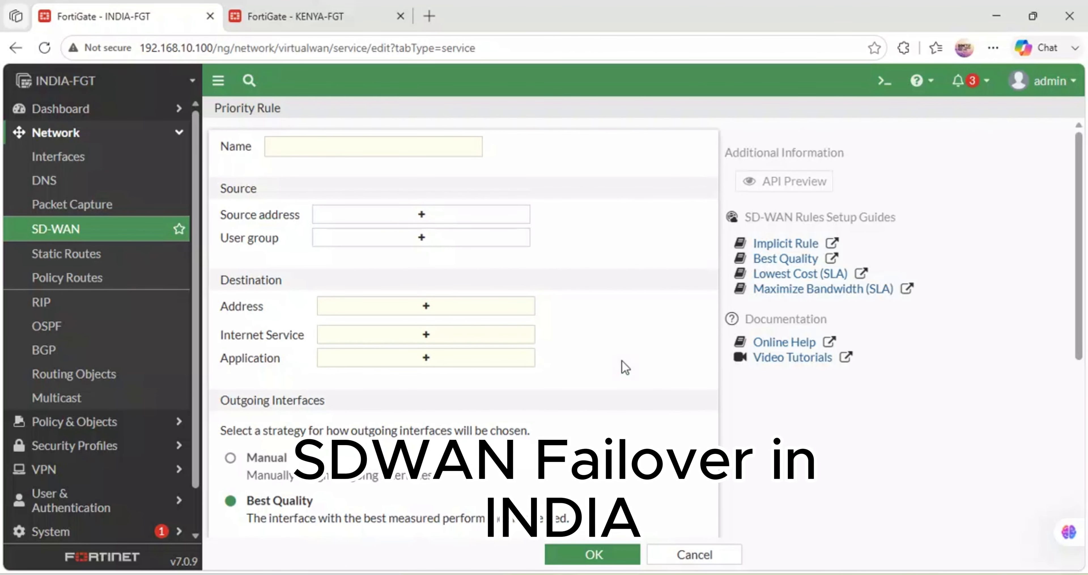
{"action": "left_click", "coordinate": [317, 146]}
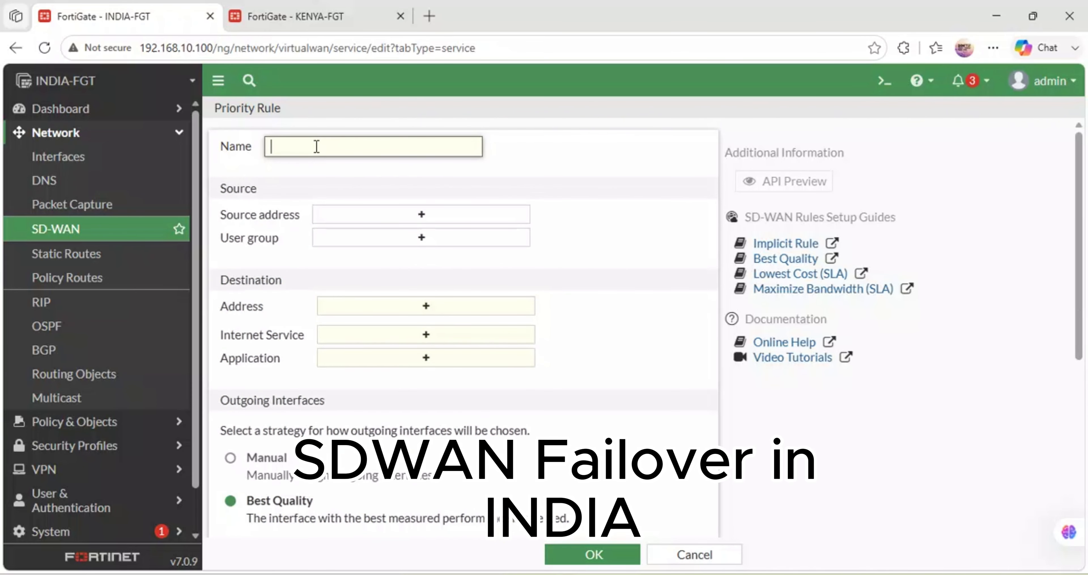
{"action": "type", "text": "ACCESS-INTERNET"}
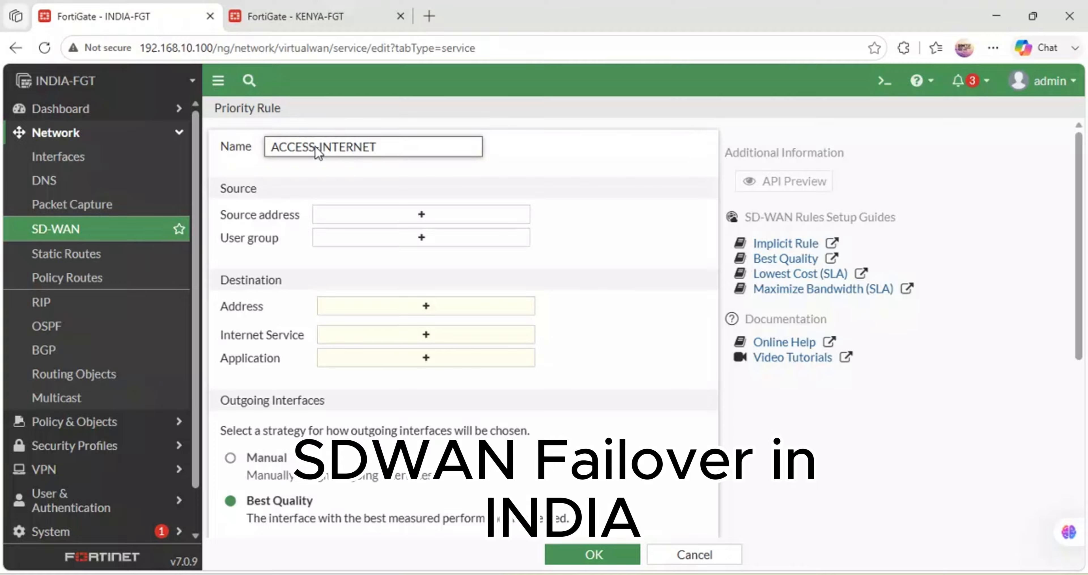
- Set both the source address and the destination address of the ACCESS-INTERNET rule to all
{"action": "left_click", "coordinate": [389, 215]}
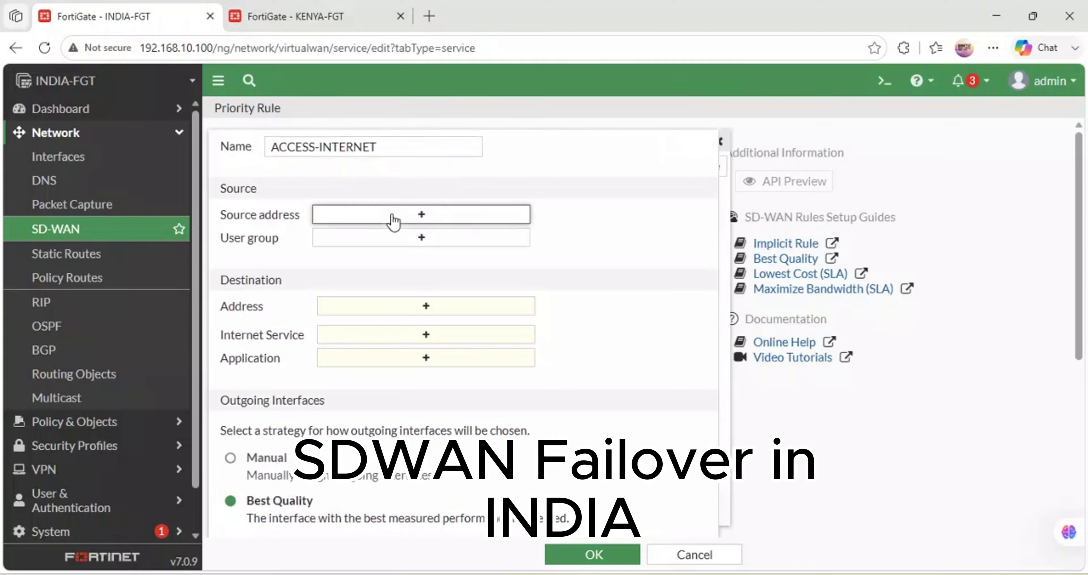
{"action": "left_click", "coordinate": [754, 210]}
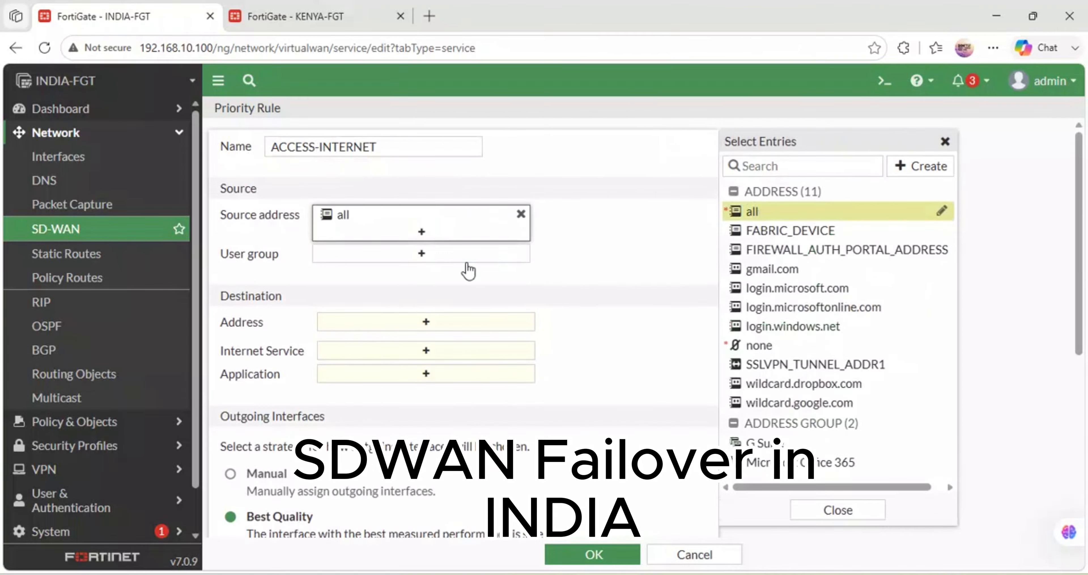
{"action": "left_click", "coordinate": [435, 329]}
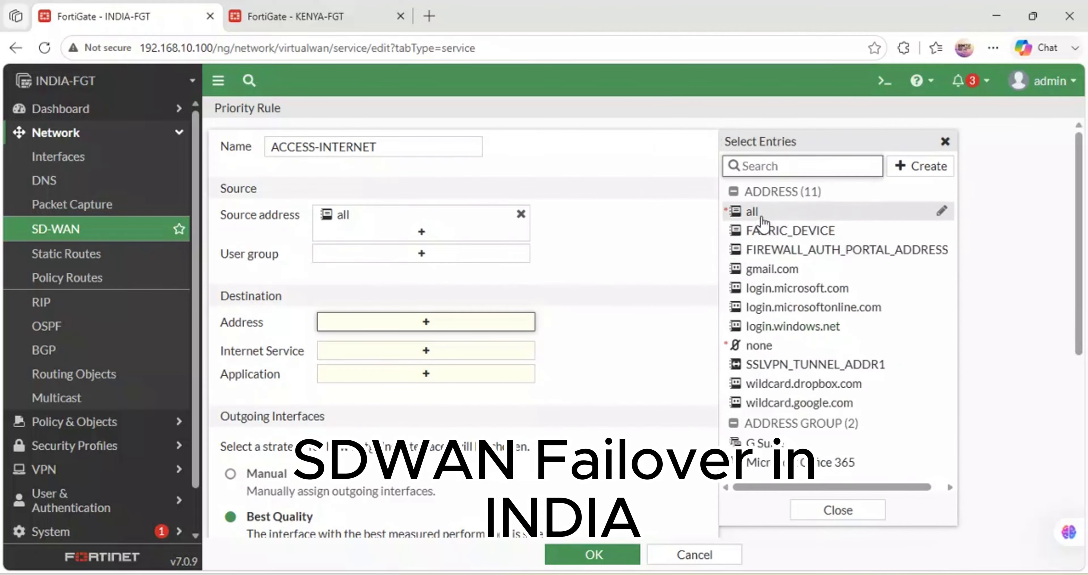
{"action": "left_click", "coordinate": [754, 211]}
{"action": "left_click", "coordinate": [511, 290]}
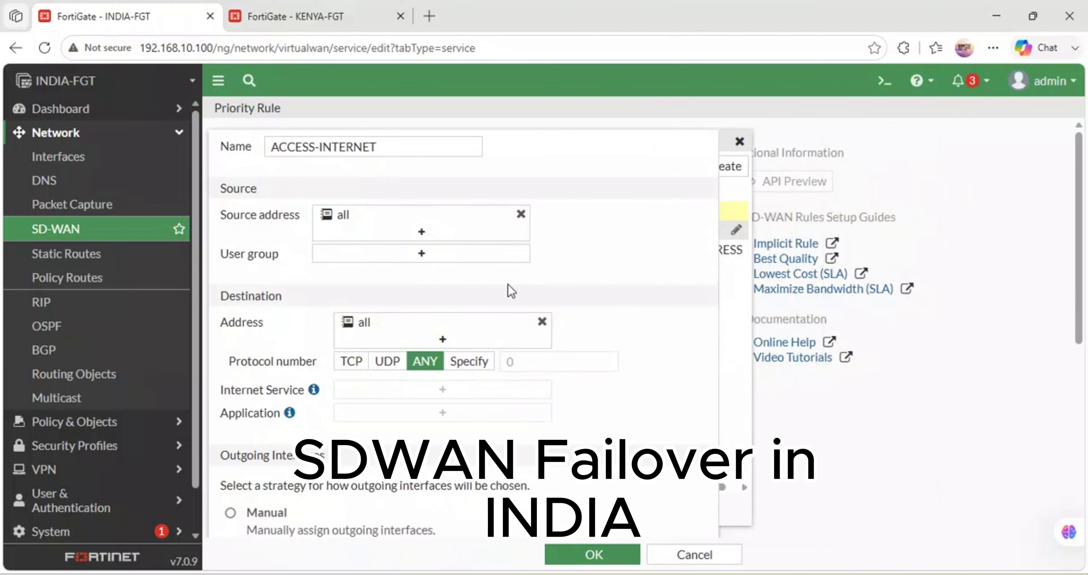
- Set the rule's outgoing interface strategy to Manual and prefer EXCITEL-ISP1 (port1), followed by HATHWAY-ISP2 (port3)
{"action": "scroll", "coordinate": [511, 291], "scroll_direction": "down", "scroll_amount": 5}
{"action": "scroll", "coordinate": [511, 291], "scroll_direction": "up", "scroll_amount": 2}
{"action": "scroll", "coordinate": [510, 291], "scroll_direction": "up", "scroll_amount": 3}
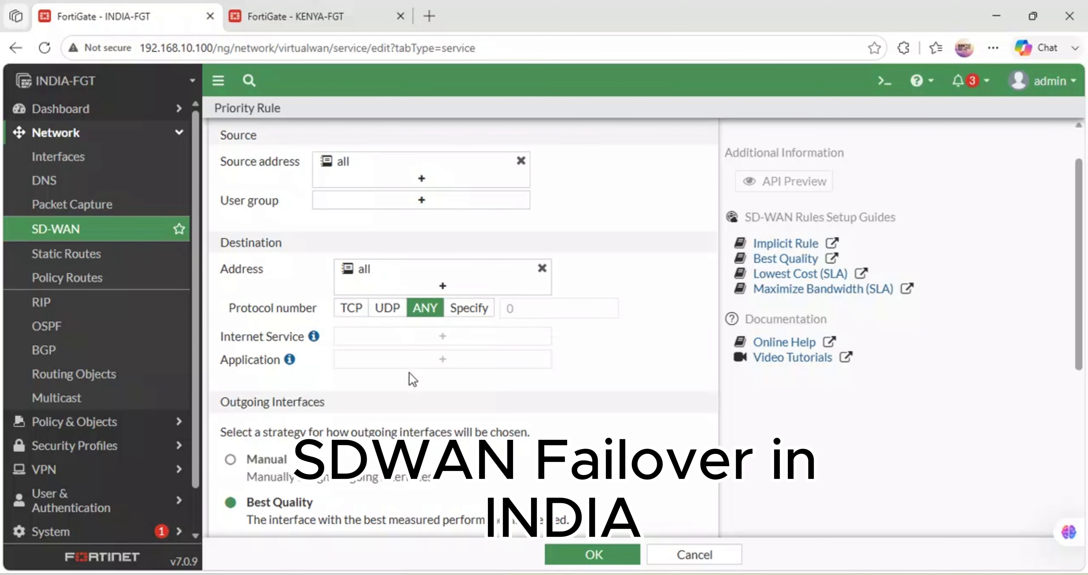
{"action": "scroll", "coordinate": [409, 372], "scroll_direction": "down", "scroll_amount": 5}
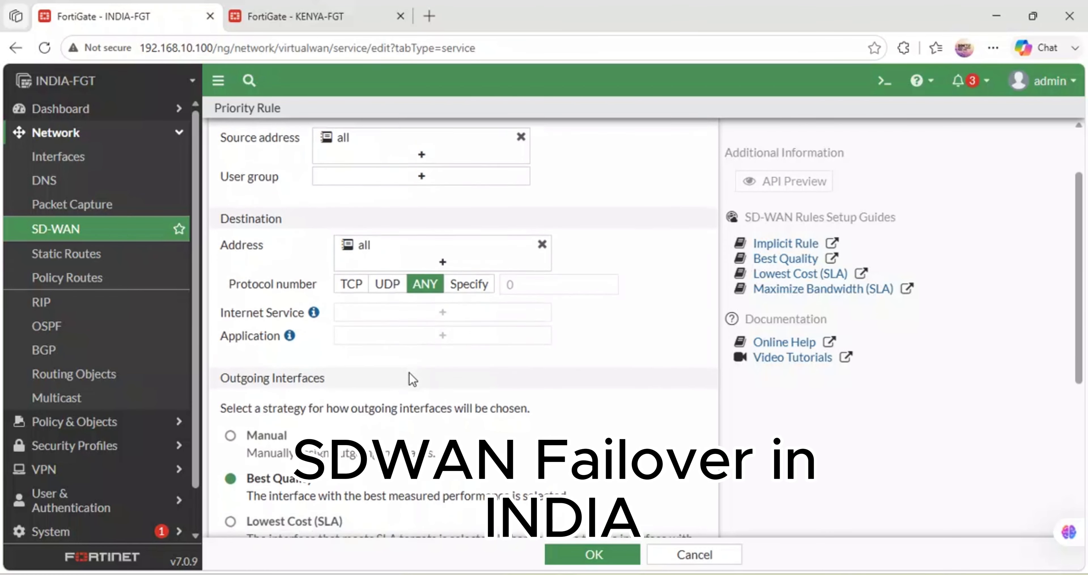
{"action": "scroll", "coordinate": [412, 378], "scroll_direction": "up", "scroll_amount": 4}
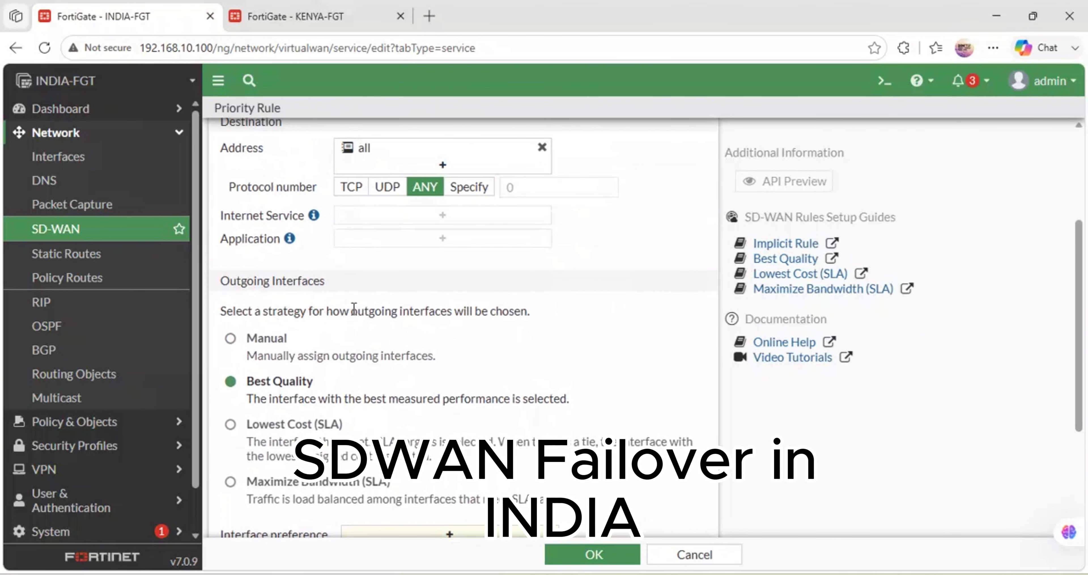
{"action": "left_click", "coordinate": [230, 340]}
{"action": "scroll", "coordinate": [338, 370], "scroll_direction": "down", "scroll_amount": 3}
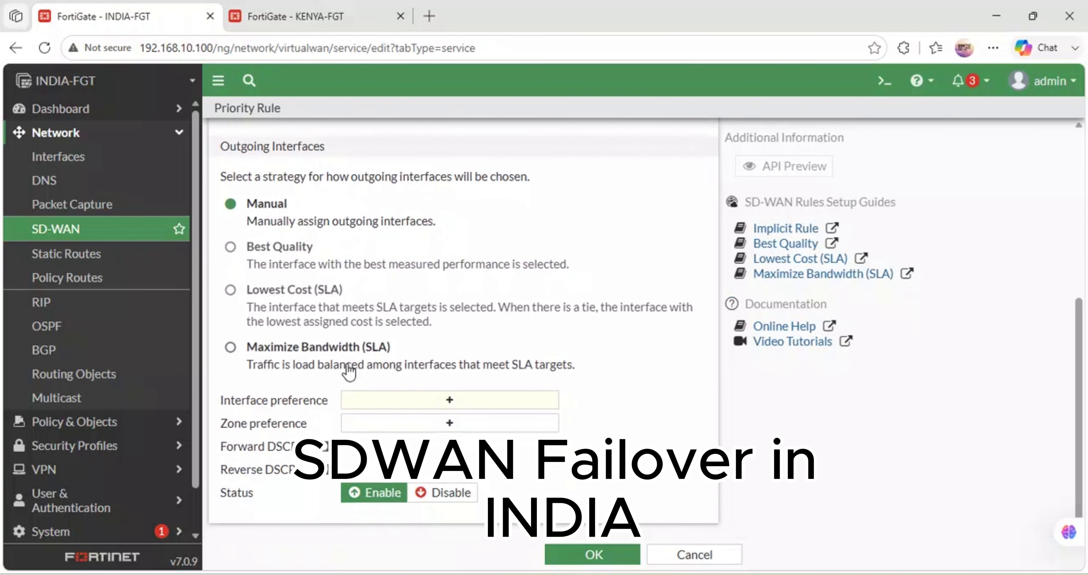
{"action": "left_click", "coordinate": [443, 400]}
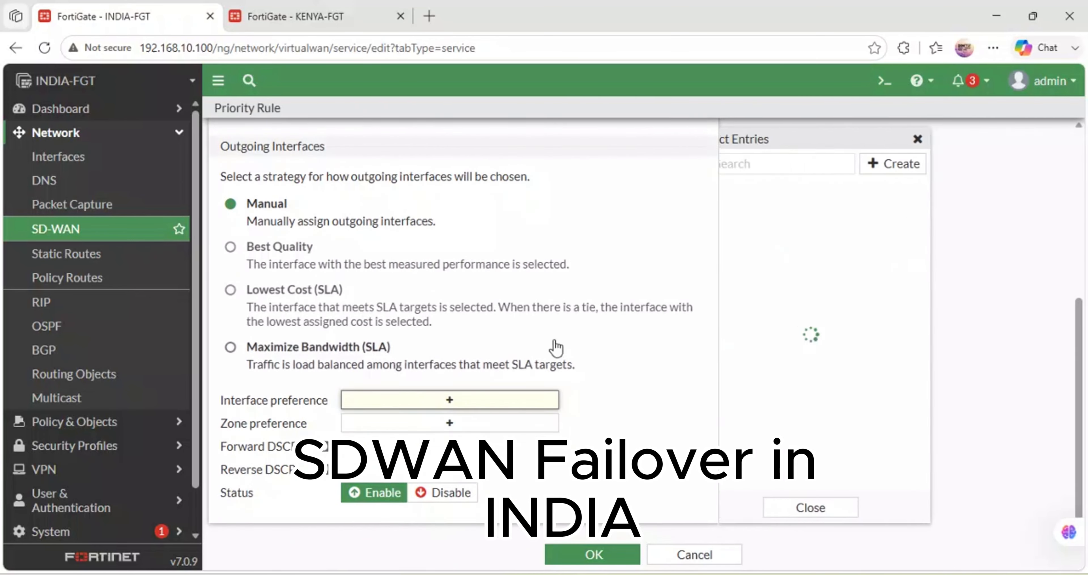
{"action": "left_click", "coordinate": [807, 188]}
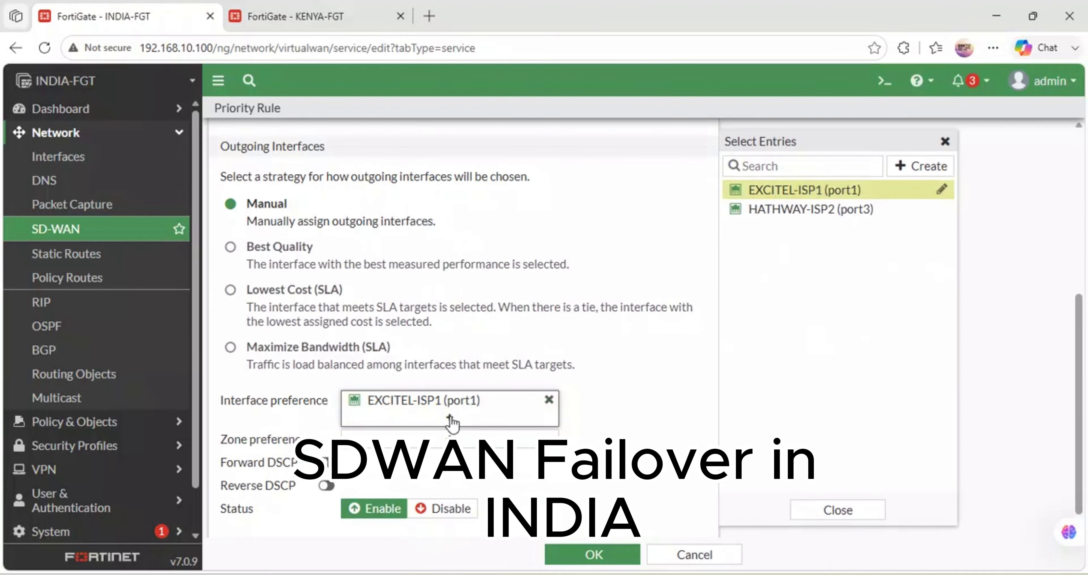
{"action": "left_click", "coordinate": [798, 210]}
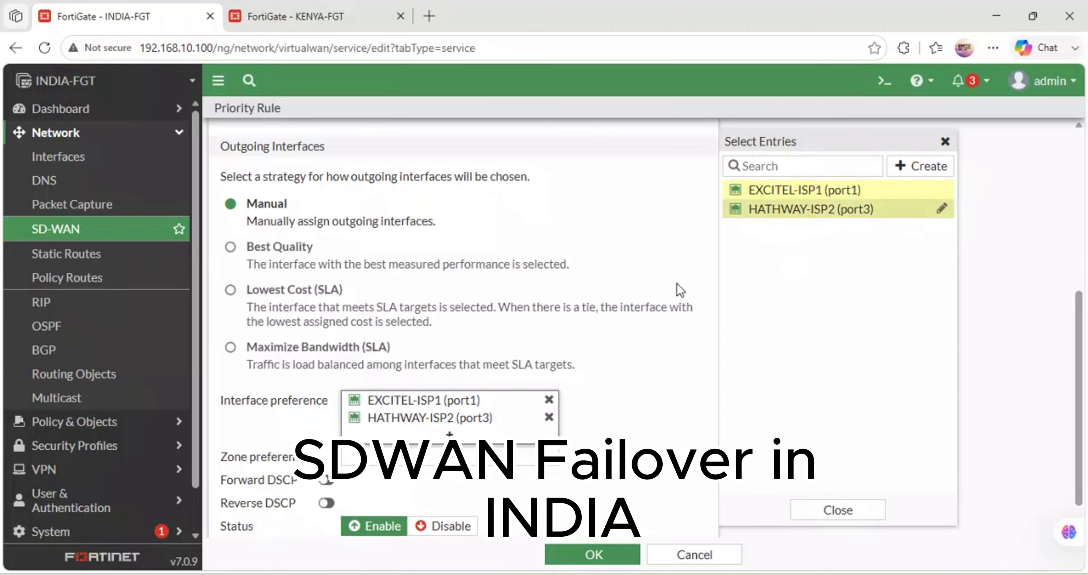
{"action": "scroll", "coordinate": [453, 417], "scroll_direction": "down", "scroll_amount": 1}
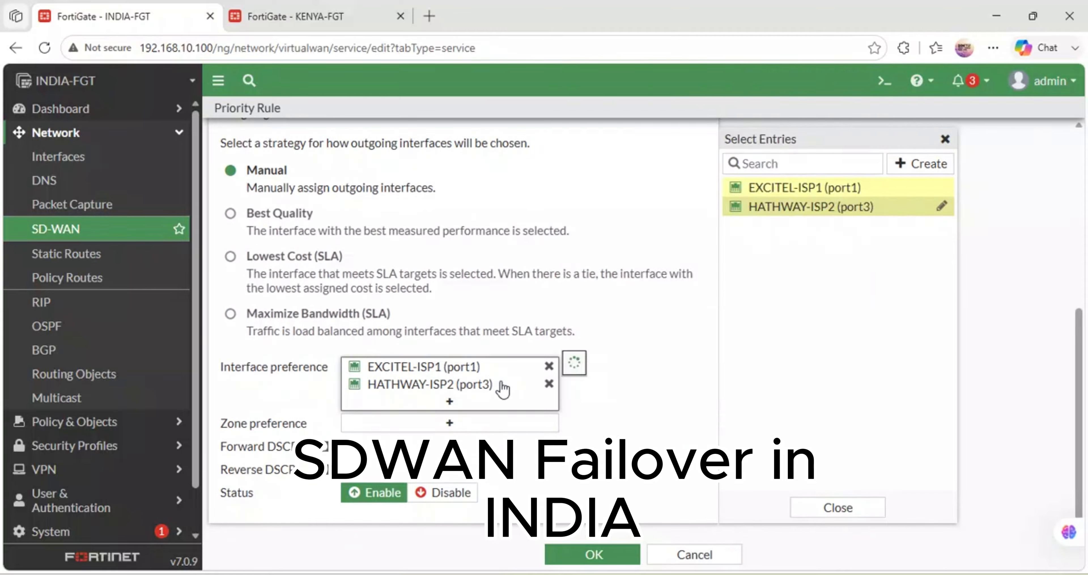
{"action": "mouse_move", "coordinate": [501, 385]}
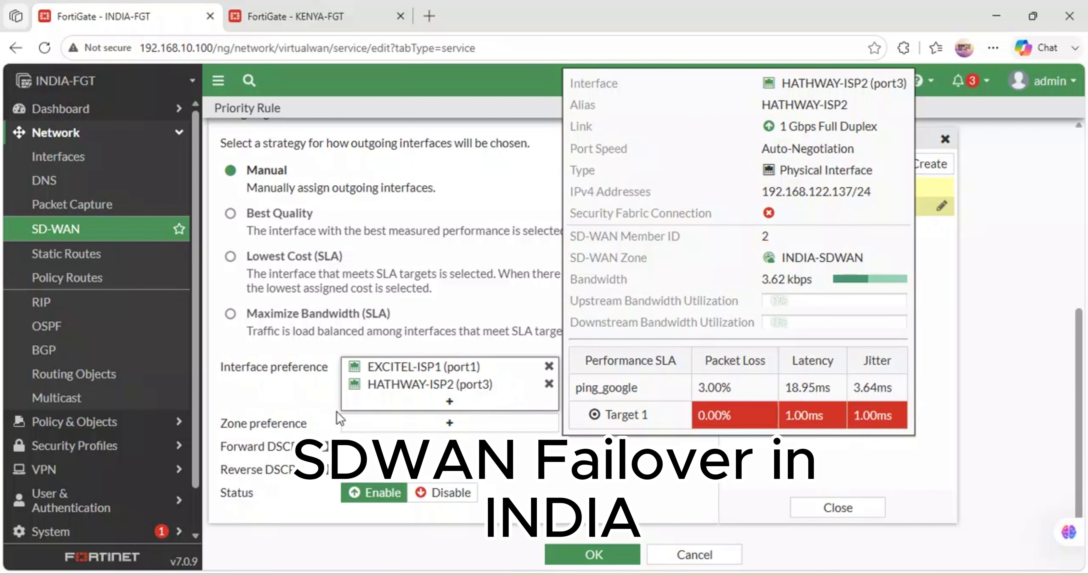
{"action": "left_click", "coordinate": [317, 398]}
- Set the rule's zone preference to INDIA-SDWAN and save the ACCESS-INTERNET rule
{"action": "left_click", "coordinate": [419, 423]}
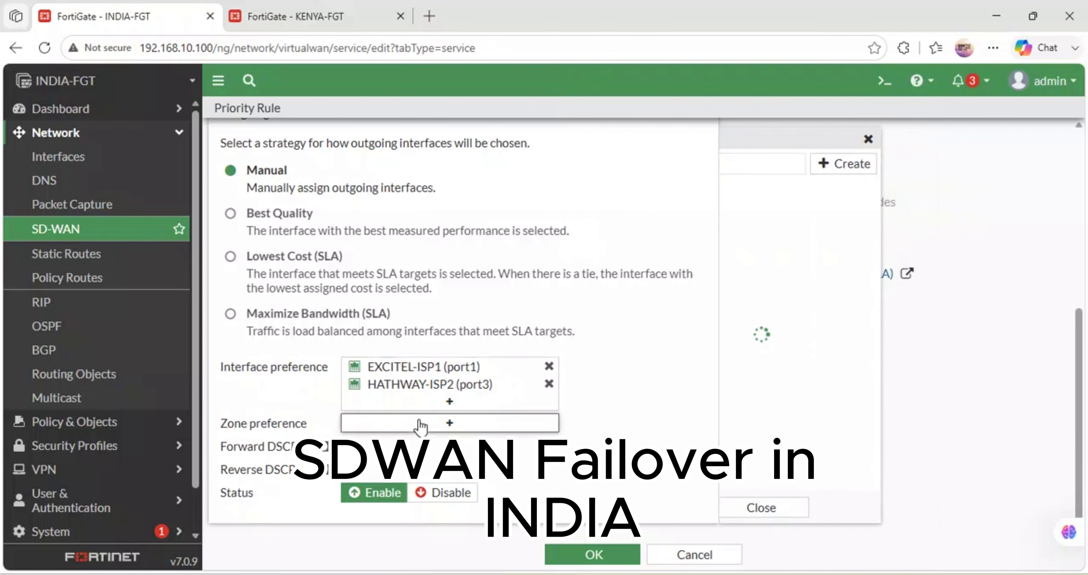
{"action": "left_click", "coordinate": [756, 207]}
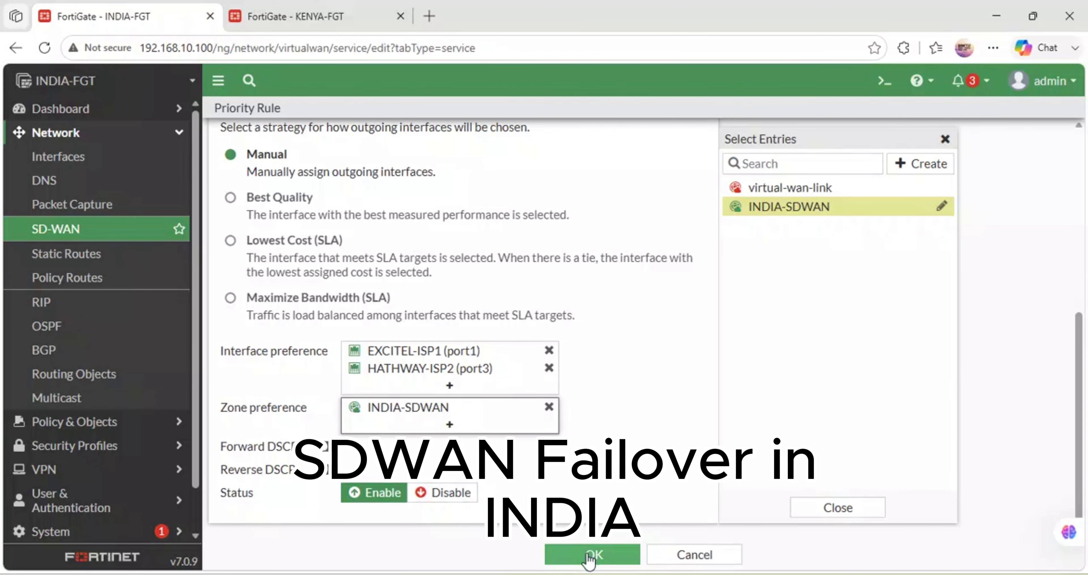
{"action": "mouse_move", "coordinate": [458, 409]}
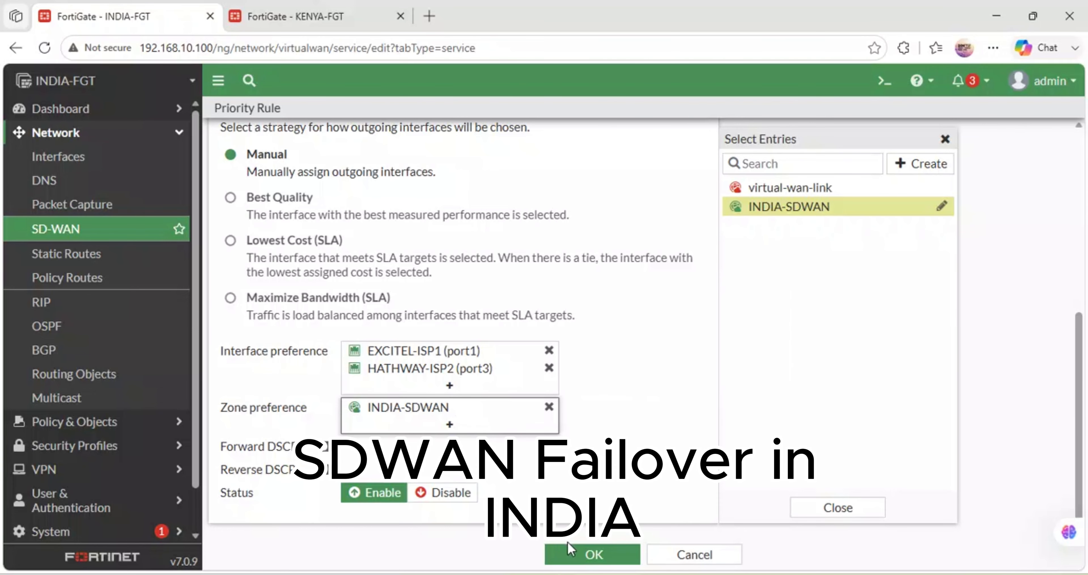
{"action": "left_click", "coordinate": [570, 550]}
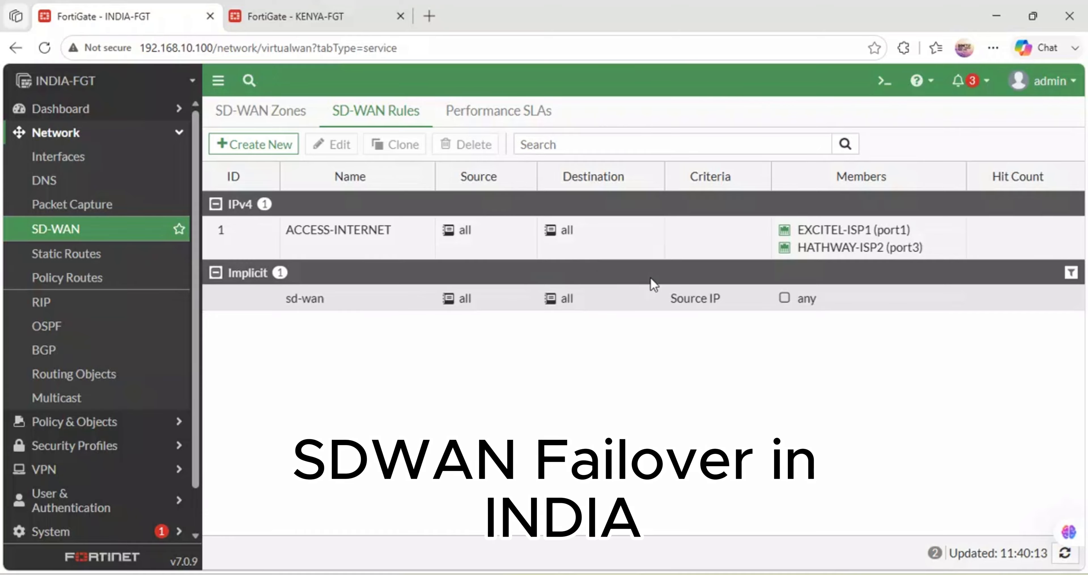
- Start a new static route, check INDIA's ISP links in the GNS3 topology, and return to the route form
{"action": "left_click", "coordinate": [71, 253]}
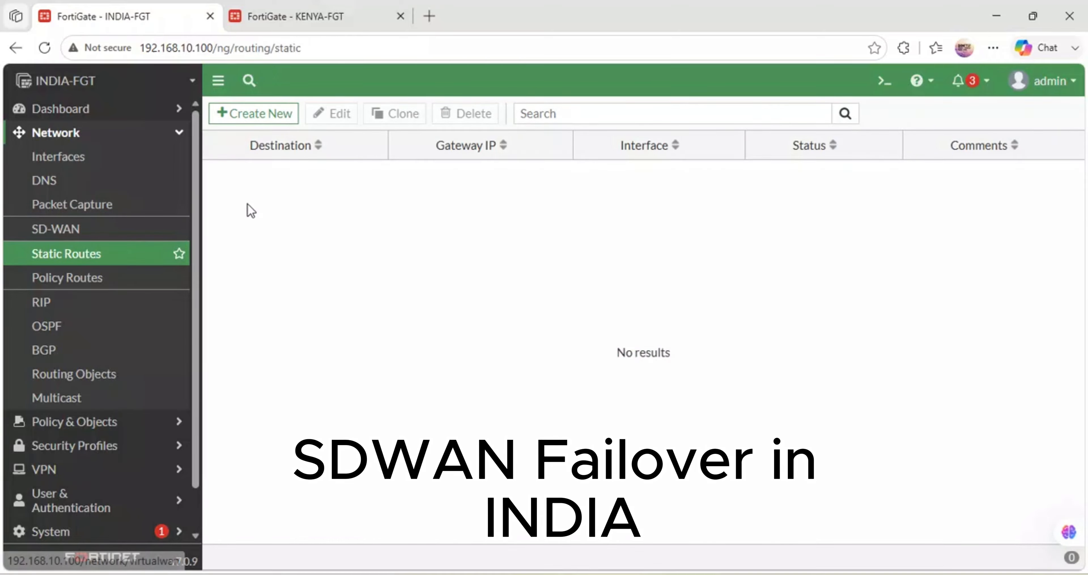
{"action": "left_click", "coordinate": [254, 113]}
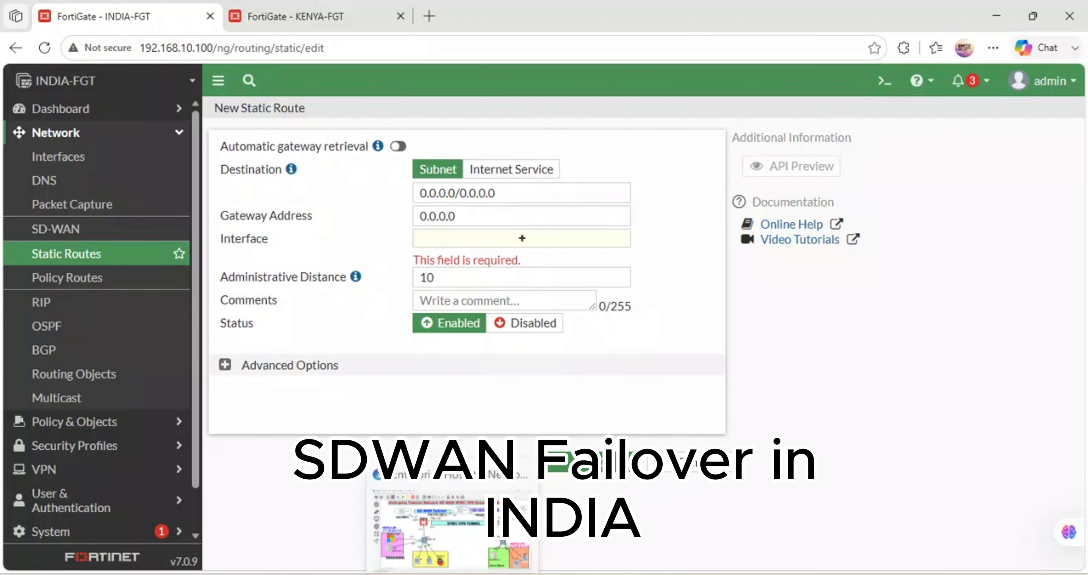
{"action": "left_click", "coordinate": [463, 533]}
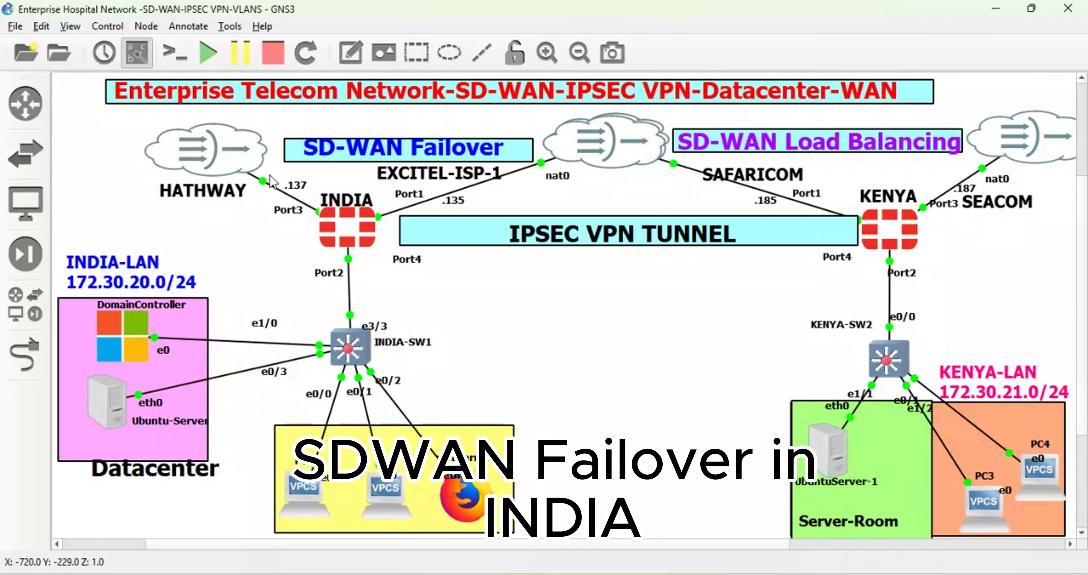
{"action": "mouse_move", "coordinate": [262, 177]}
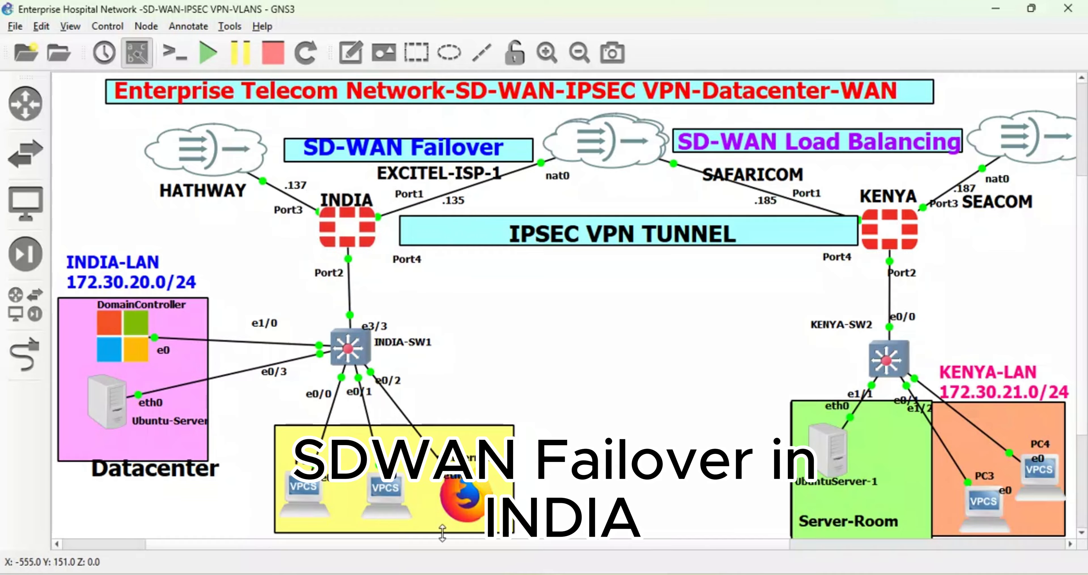
{"action": "mouse_move", "coordinate": [487, 573]}
{"action": "left_click", "coordinate": [486, 520]}
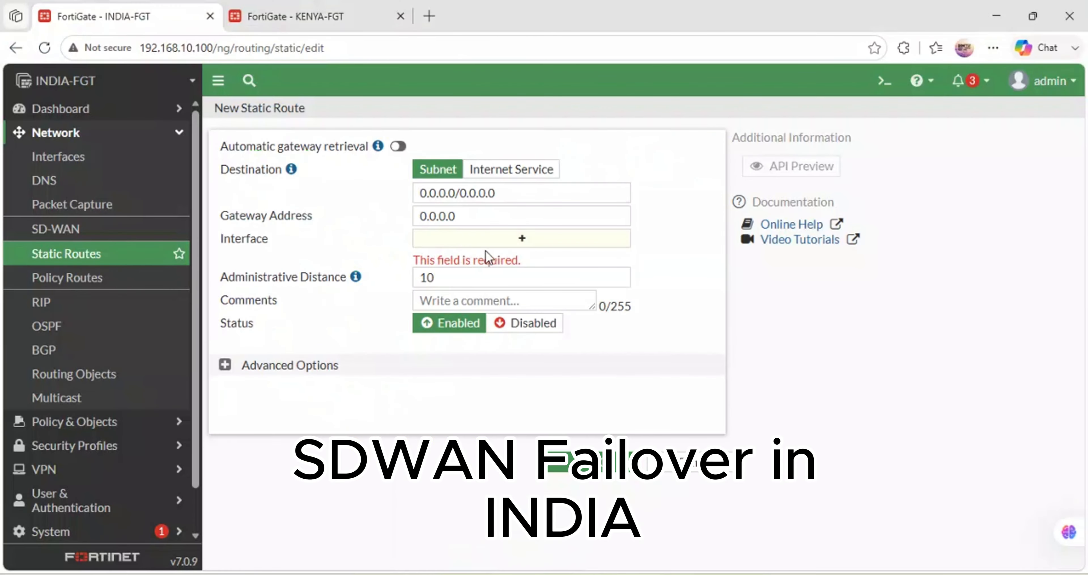
- Assign the INDIA-SDWAN interface to the 0.0.0.0/0.0.0.0 destination and save the static route
{"action": "left_click", "coordinate": [519, 239]}
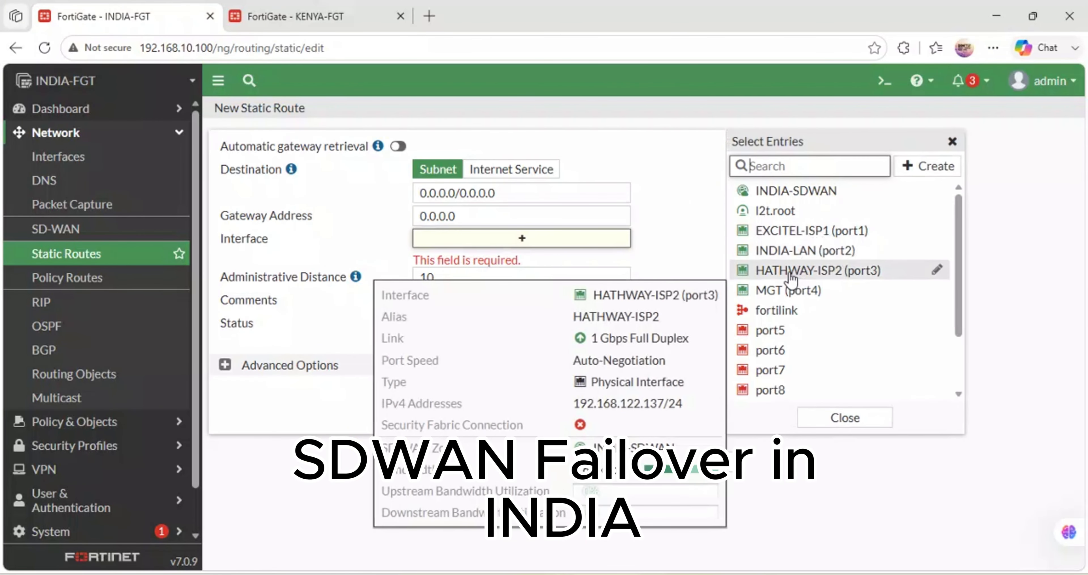
{"action": "left_click", "coordinate": [791, 194]}
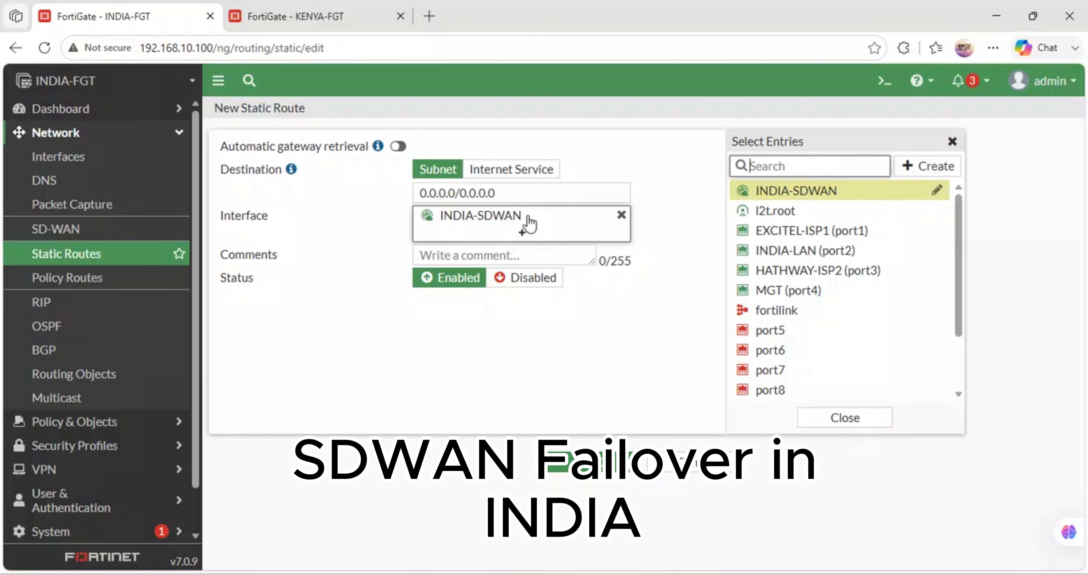
{"action": "left_click", "coordinate": [510, 191]}
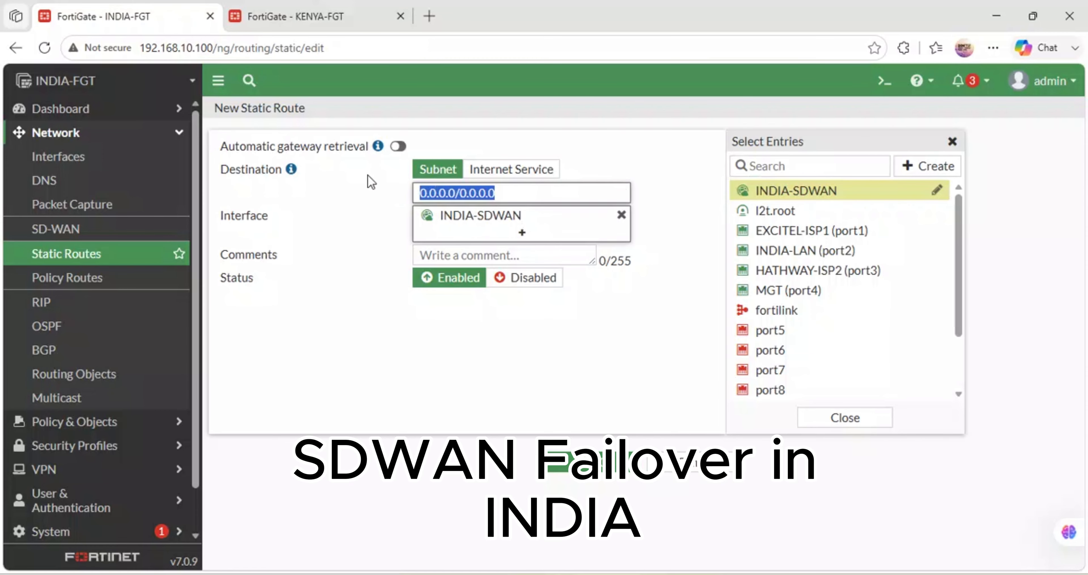
{"action": "left_click_drag", "start_coordinate": [519, 192], "coordinate": [364, 180]}
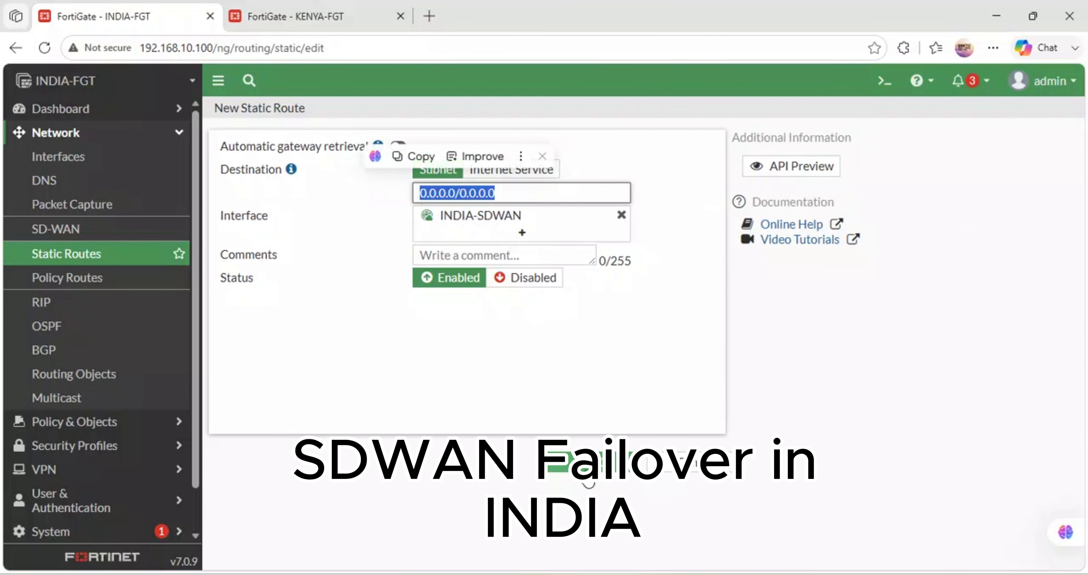
{"action": "left_click", "coordinate": [589, 482]}
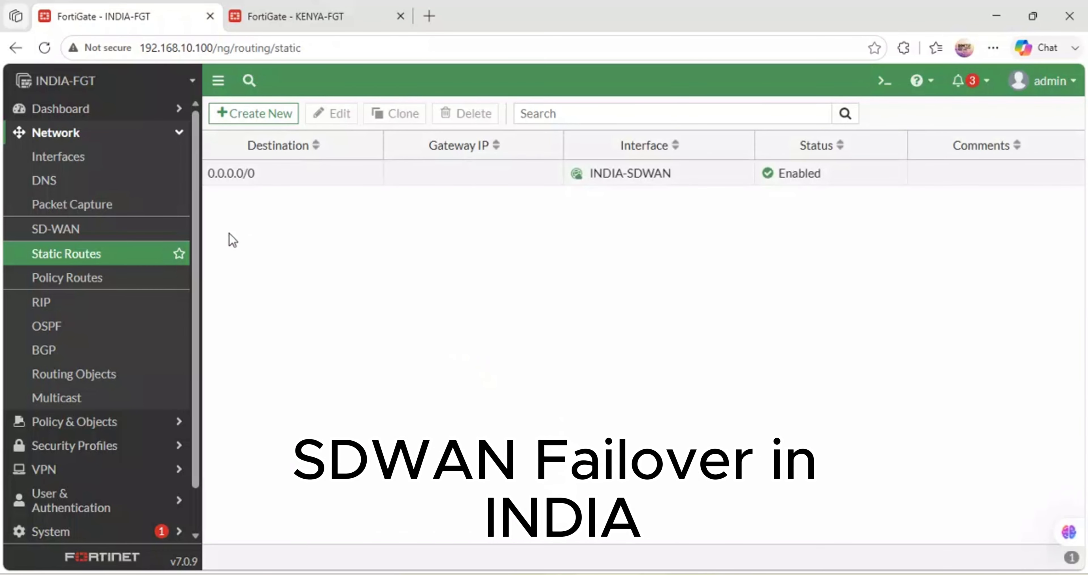
- Start a new firewall policy on INDIA-FGT and name it LAN-INTERNET
{"action": "left_click", "coordinate": [92, 420]}
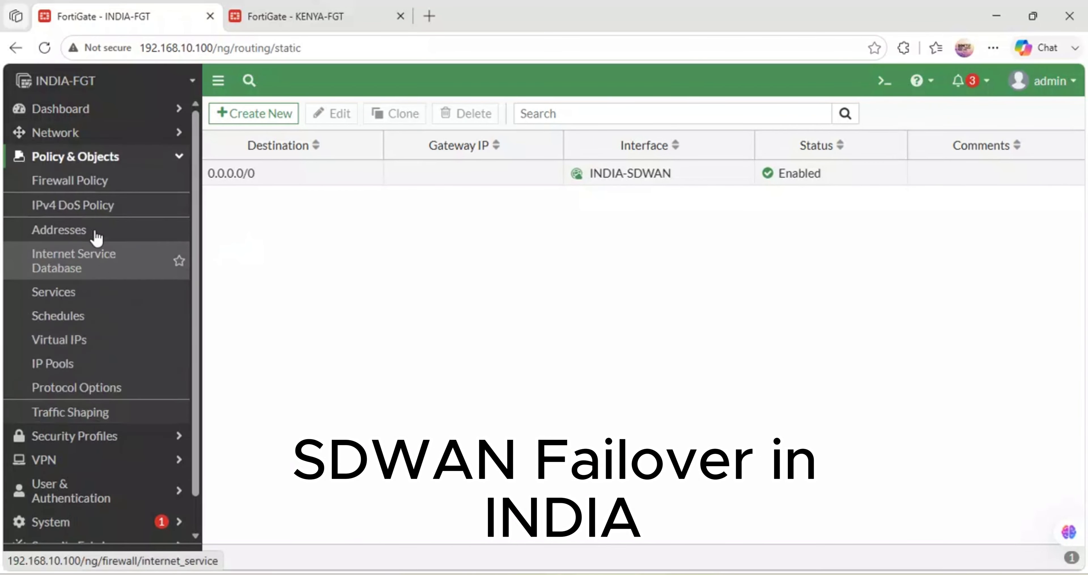
{"action": "left_click", "coordinate": [85, 180]}
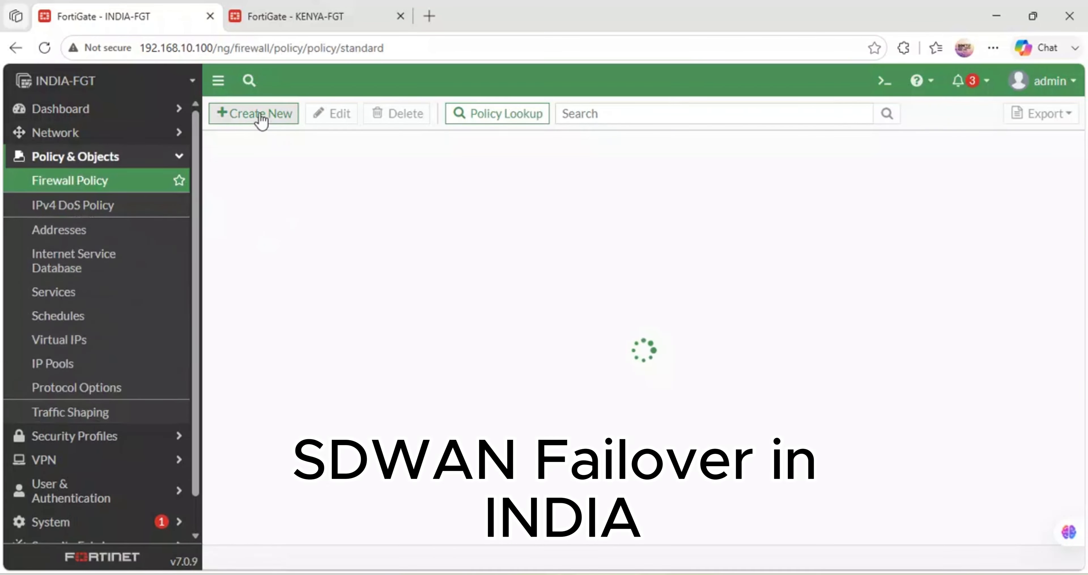
{"action": "left_click", "coordinate": [261, 115]}
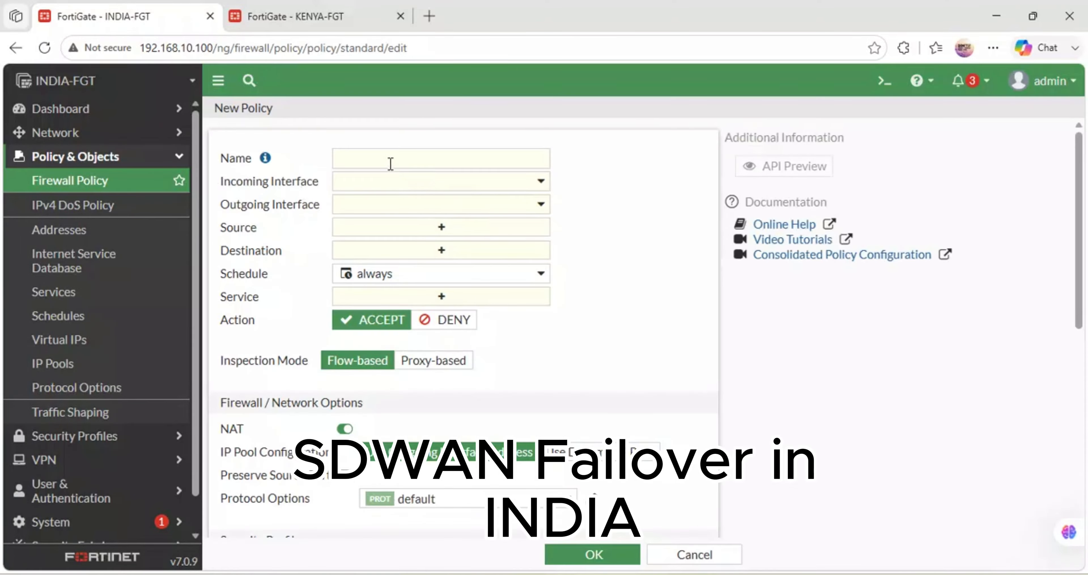
{"action": "left_click", "coordinate": [390, 162]}
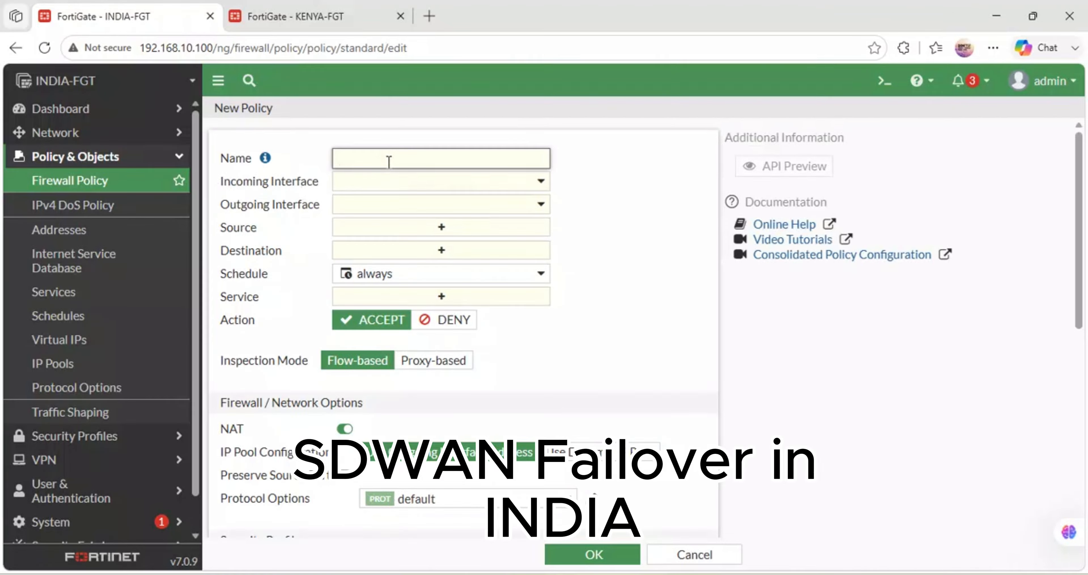
{"action": "type", "text": "LAN-INTERNET"}
- Set the policy's incoming interface to INDIA-LAN (port2) and its outgoing interface to INDIA-SDWAN
{"action": "left_click", "coordinate": [452, 186]}
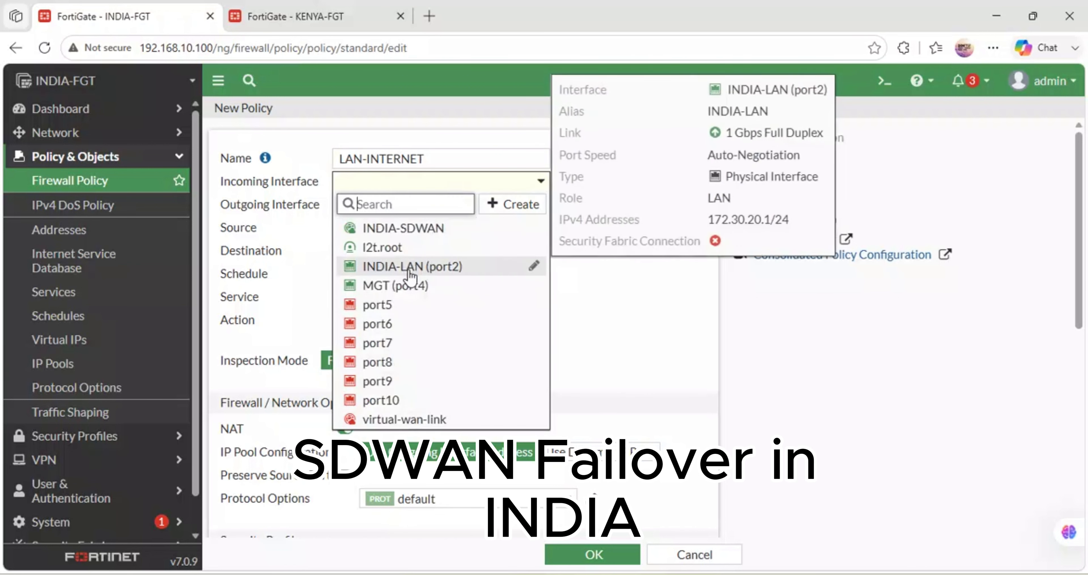
{"action": "left_click", "coordinate": [428, 269]}
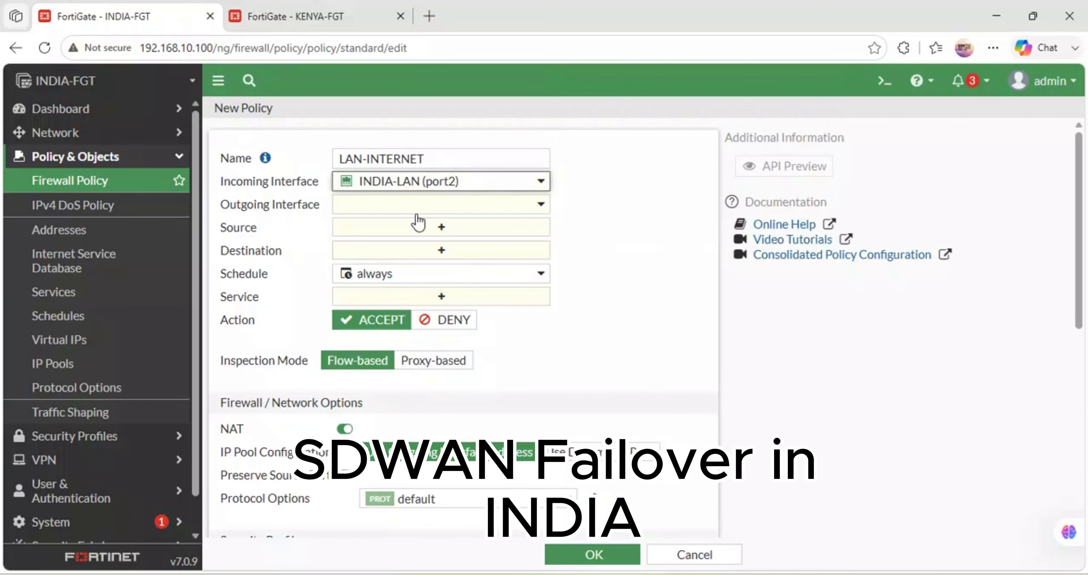
{"action": "left_click", "coordinate": [411, 207]}
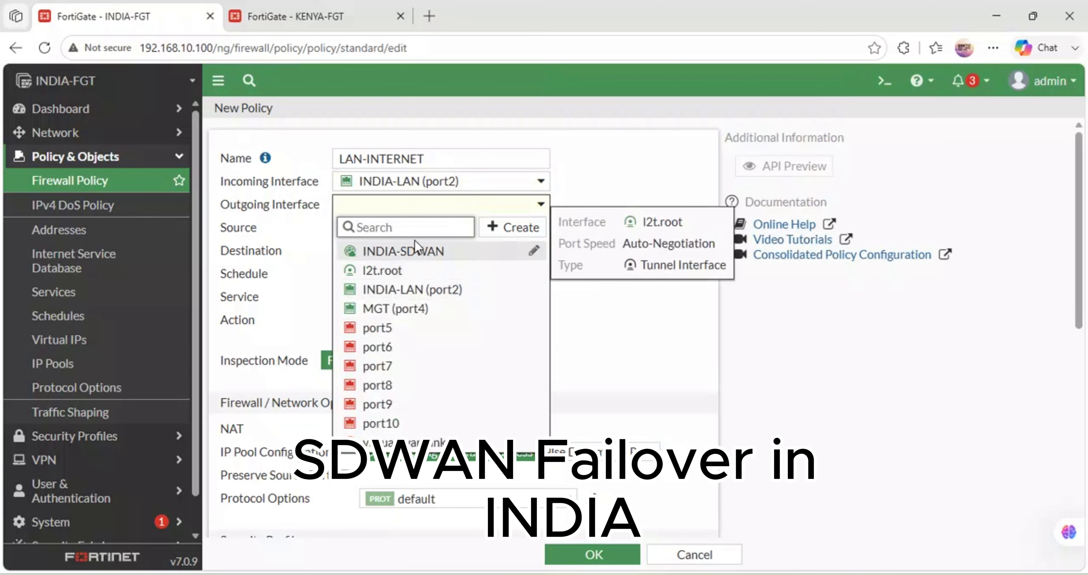
{"action": "mouse_move", "coordinate": [413, 256]}
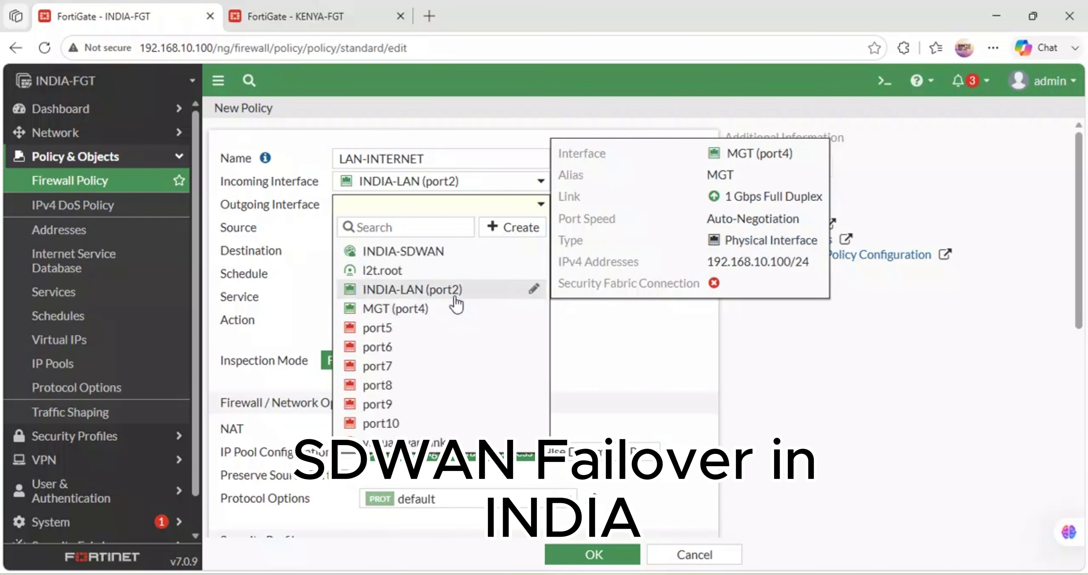
{"action": "mouse_move", "coordinate": [474, 295]}
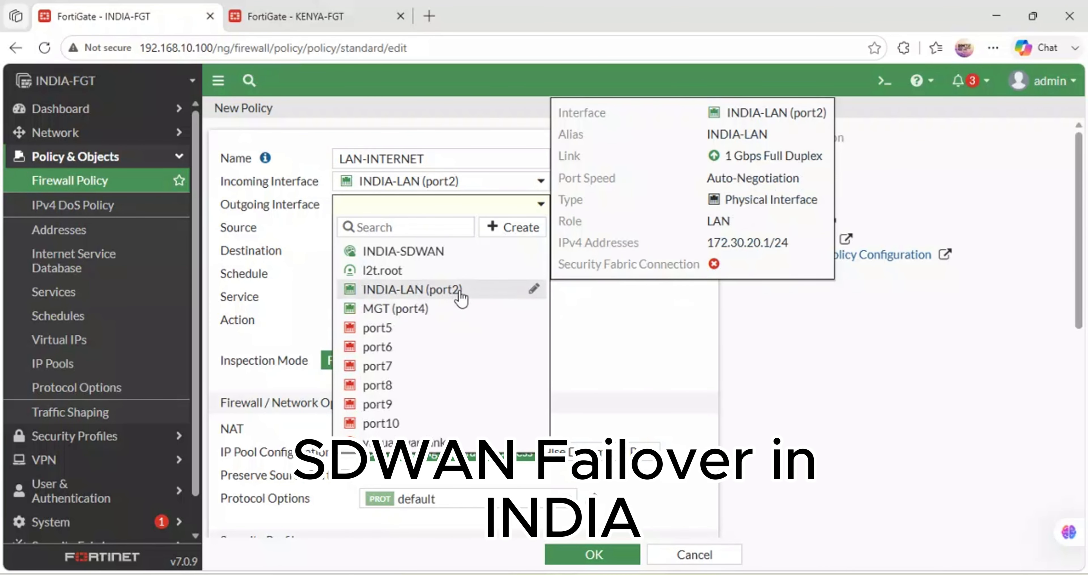
{"action": "left_click", "coordinate": [438, 252]}
- Set the policy's source and destination addresses to all and its service to ALL
{"action": "left_click", "coordinate": [400, 231]}
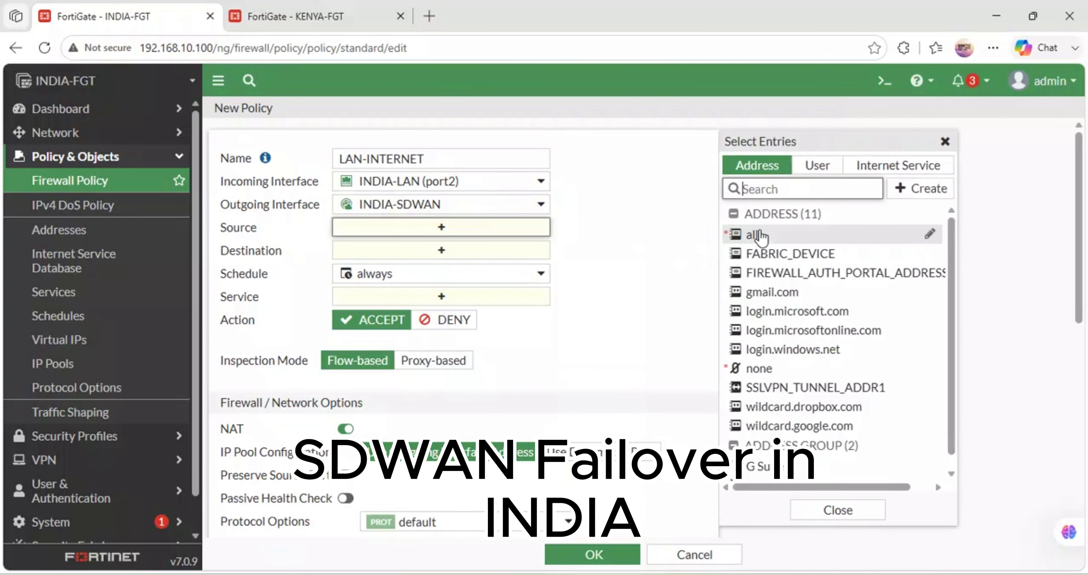
{"action": "left_click", "coordinate": [756, 235]}
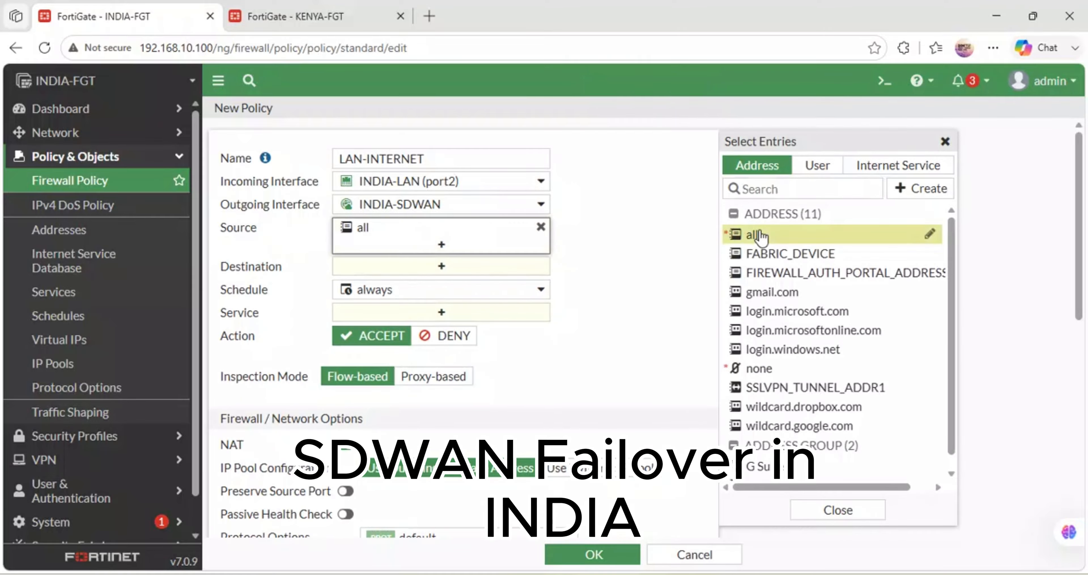
{"action": "left_click", "coordinate": [419, 312]}
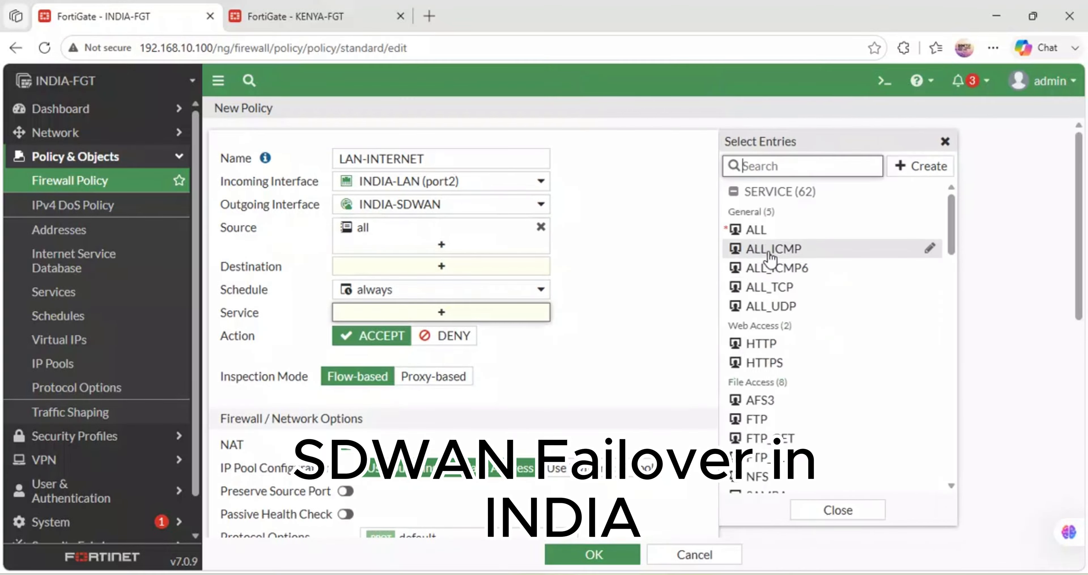
{"action": "left_click", "coordinate": [756, 231]}
{"action": "left_click", "coordinate": [406, 270]}
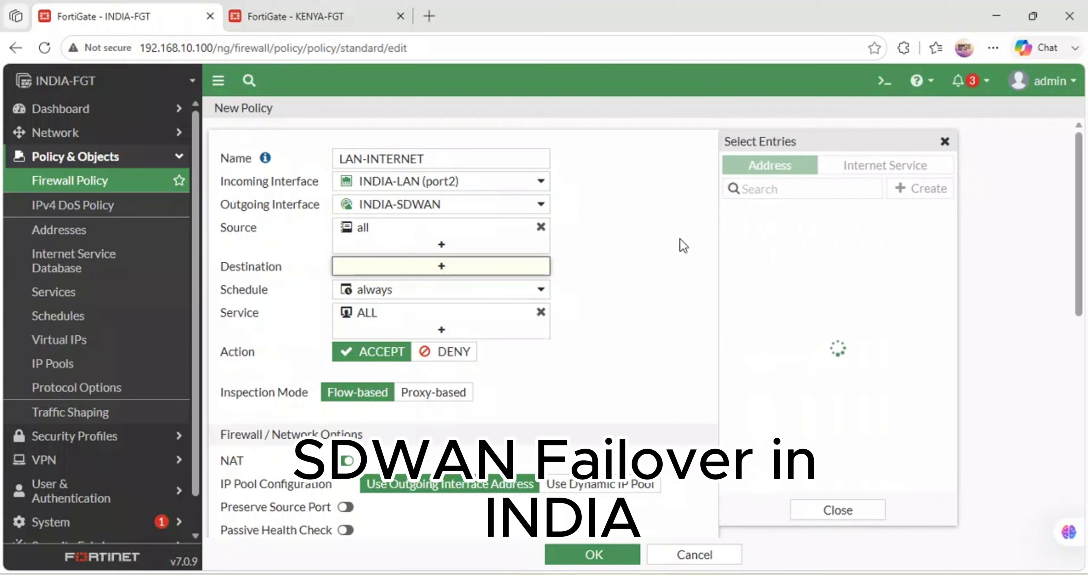
{"action": "left_click", "coordinate": [781, 239]}
{"action": "left_click", "coordinate": [619, 293]}
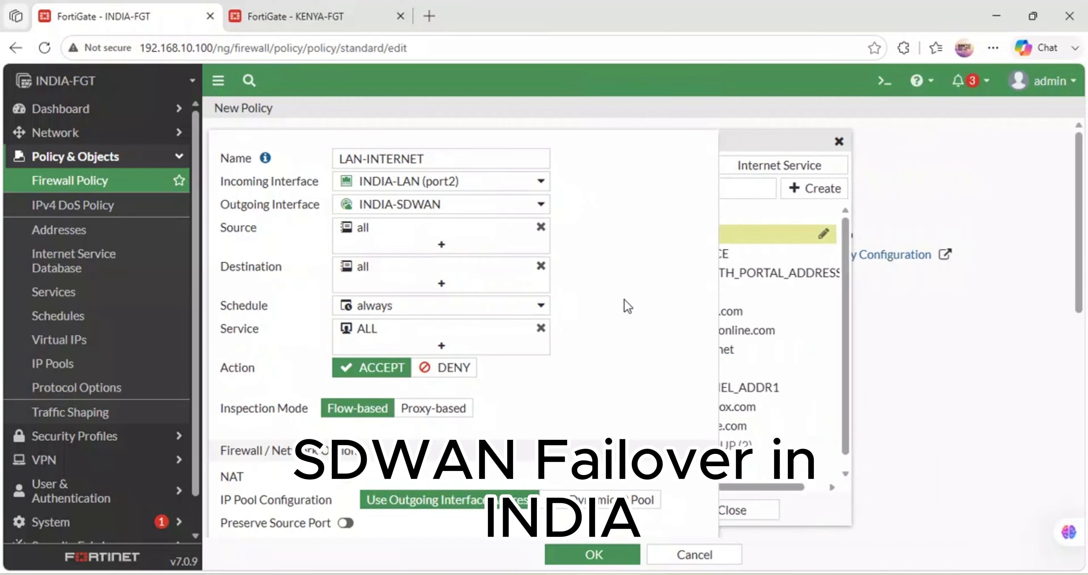
- Enable log generation at session start, set allowed-traffic logging to Security Events, and save the LAN-INTERNET policy
{"action": "scroll", "coordinate": [482, 375], "scroll_direction": "down", "scroll_amount": 5}
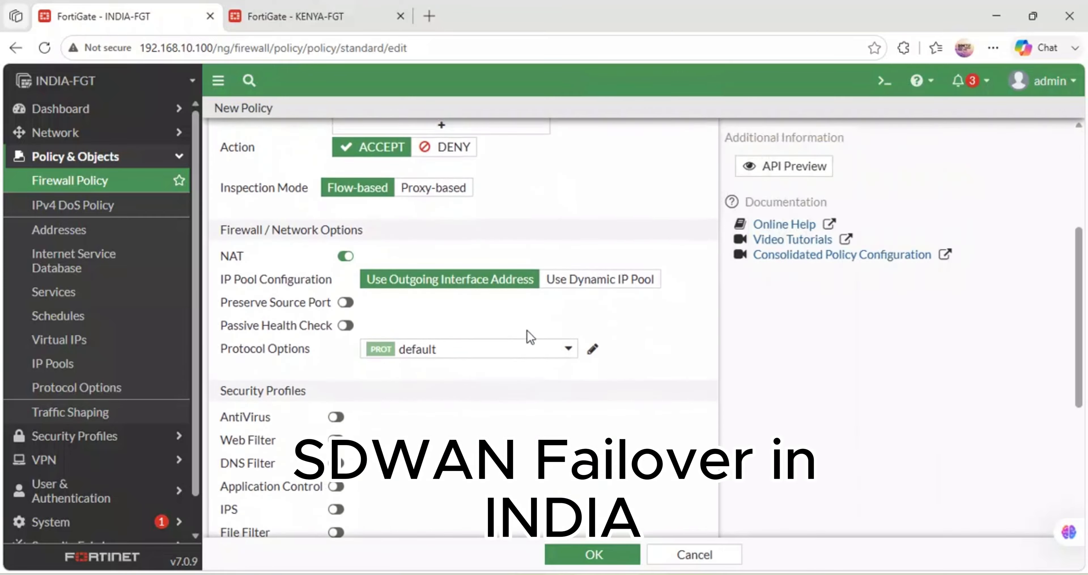
{"action": "scroll", "coordinate": [503, 405], "scroll_direction": "down", "scroll_amount": 5}
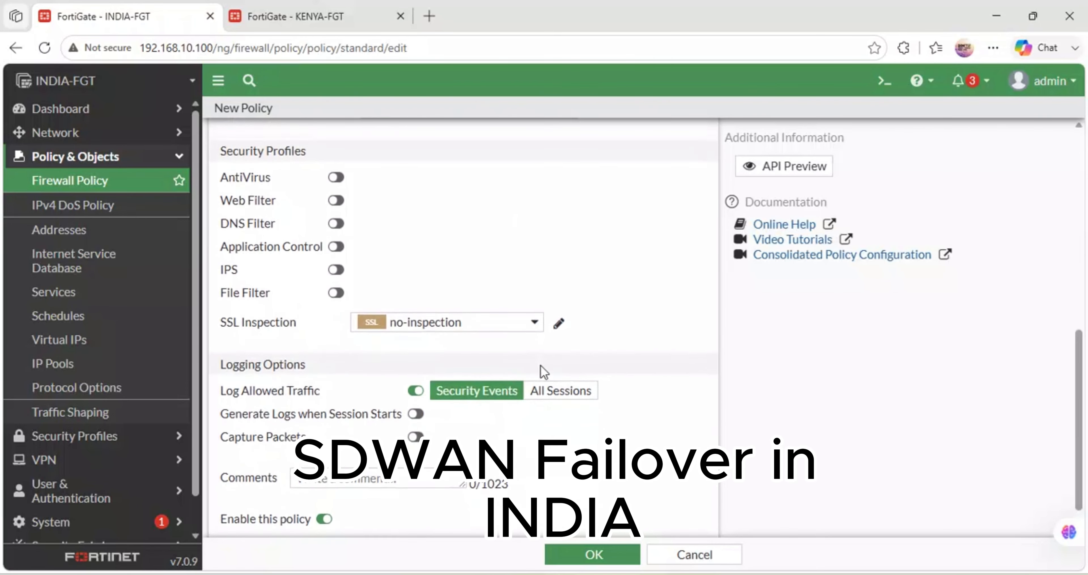
{"action": "left_click", "coordinate": [557, 405]}
{"action": "left_click", "coordinate": [418, 419]}
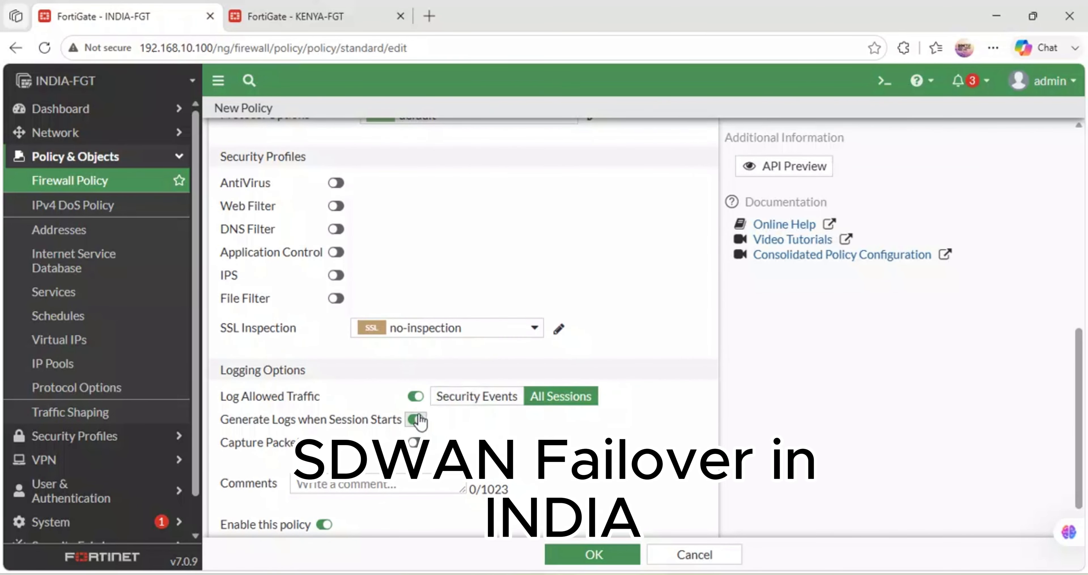
{"action": "left_click", "coordinate": [585, 557]}
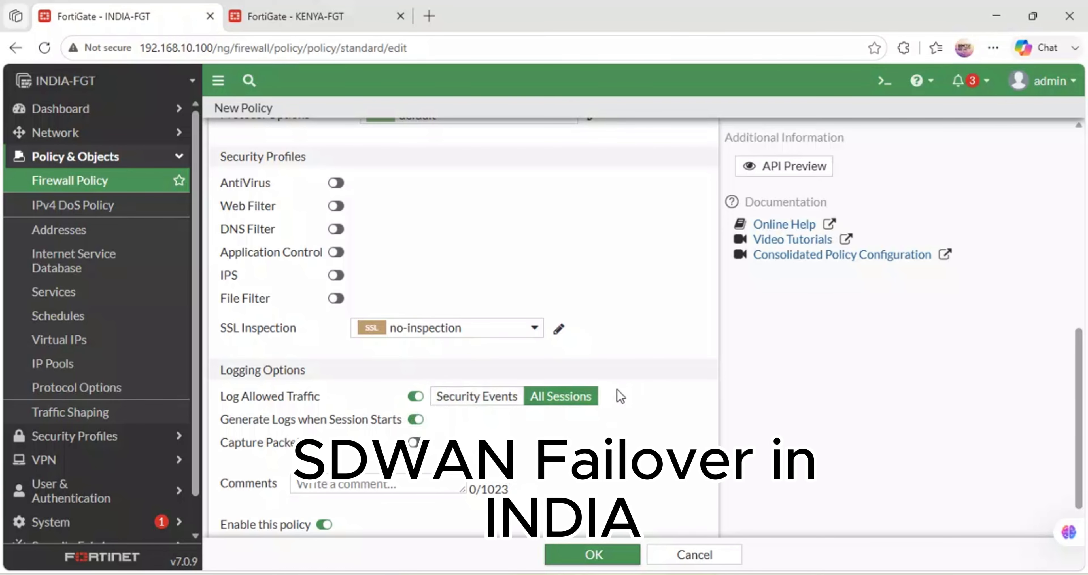
{"action": "left_click", "coordinate": [477, 396]}
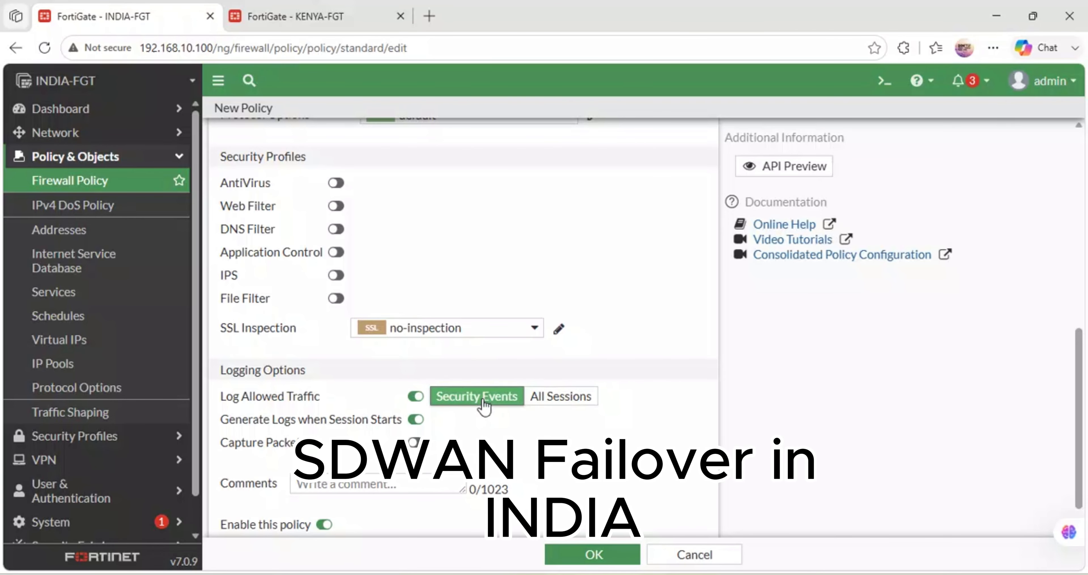
{"action": "left_click", "coordinate": [588, 557]}
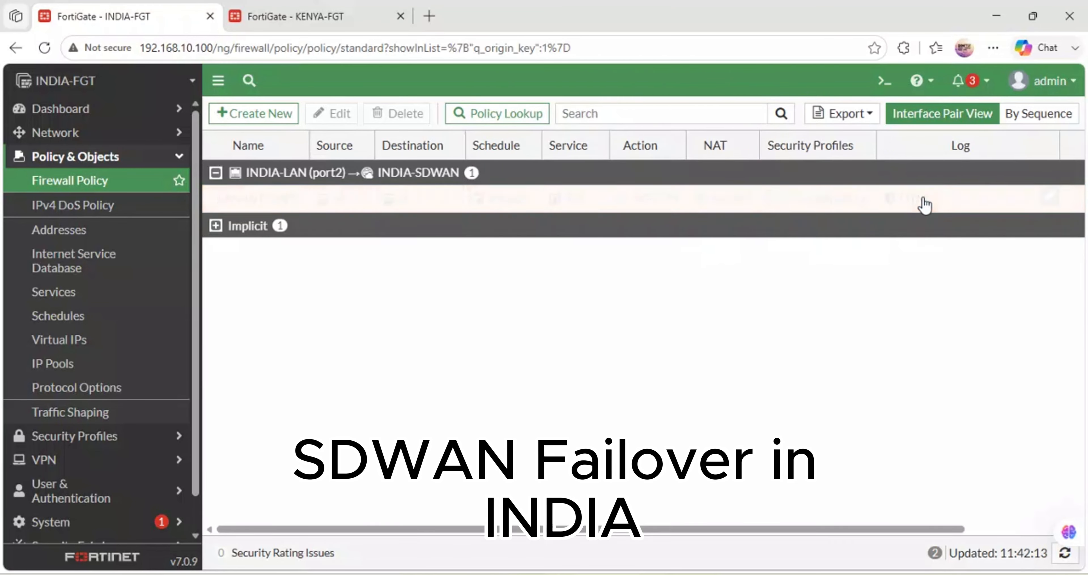
- Change the LAN-INTERNET policy's log setting to All in the policy list and apply it
{"action": "left_click", "coordinate": [1000, 201]}
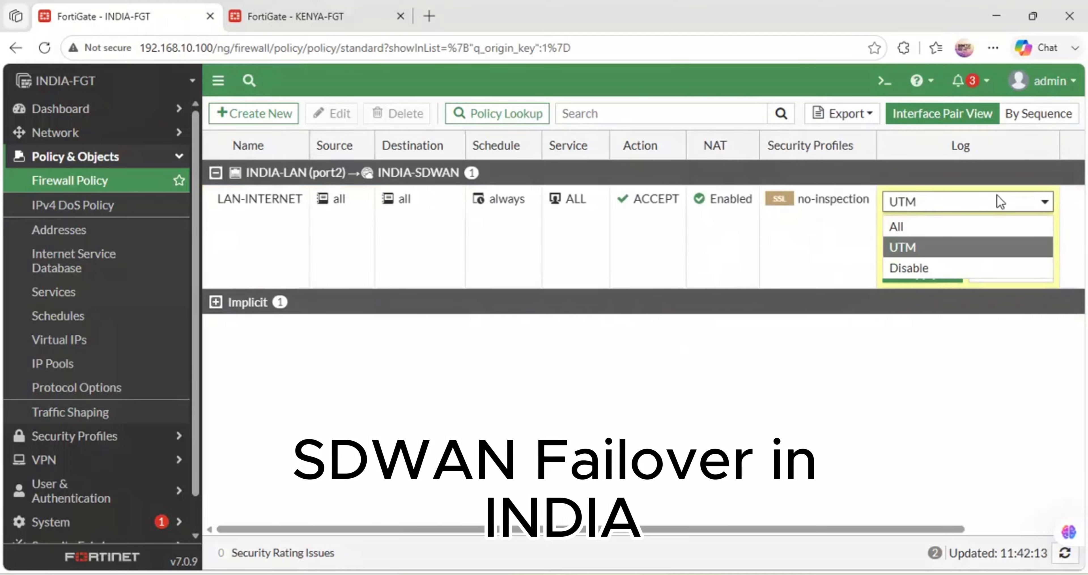
{"action": "left_click", "coordinate": [917, 228]}
{"action": "left_click", "coordinate": [944, 280]}
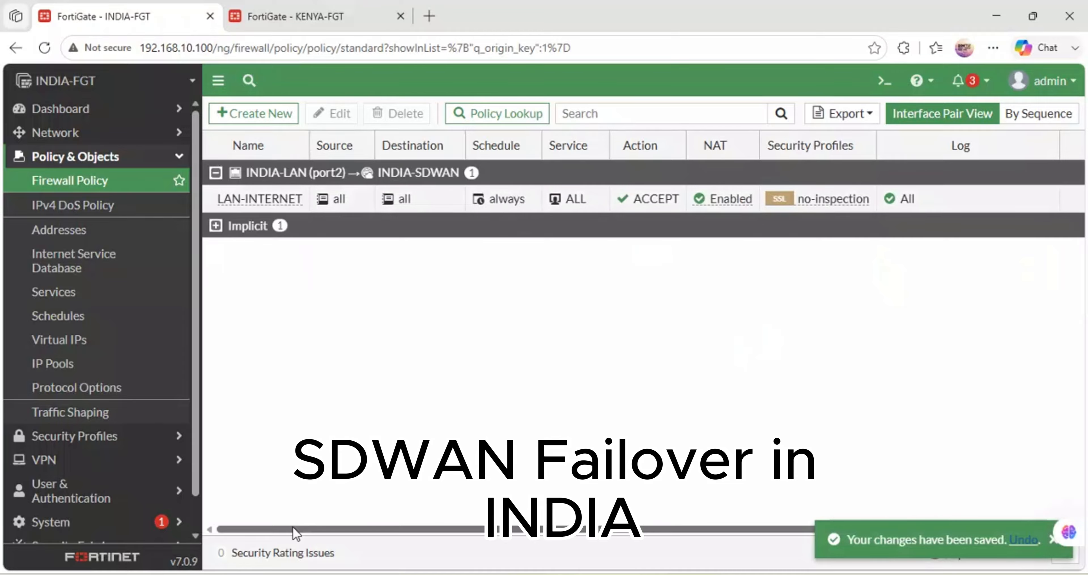
{"action": "left_click_drag", "start_coordinate": [293, 528], "coordinate": [336, 528]}
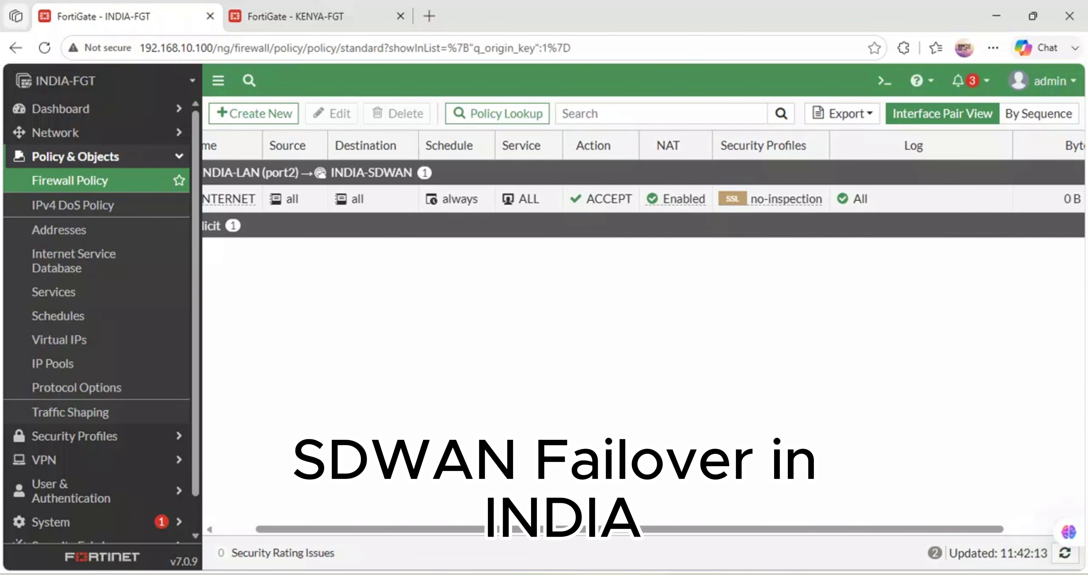
- Switch to the GNS3 topology and view the available actions for the first VPCS node on INDIA-SW1, then dismiss them
{"action": "mouse_move", "coordinate": [452, 573]}
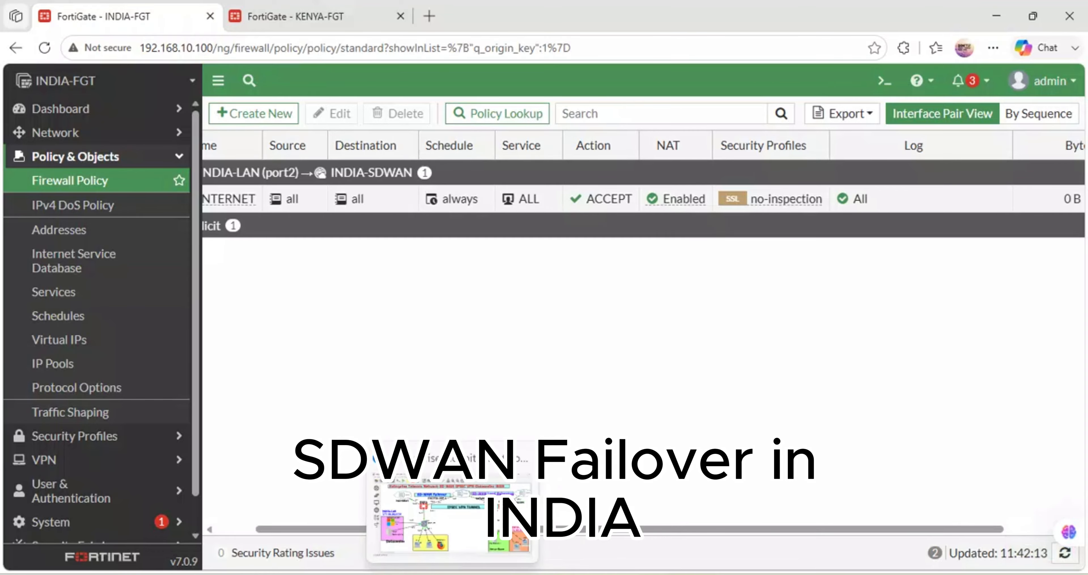
{"action": "left_click", "coordinate": [457, 534]}
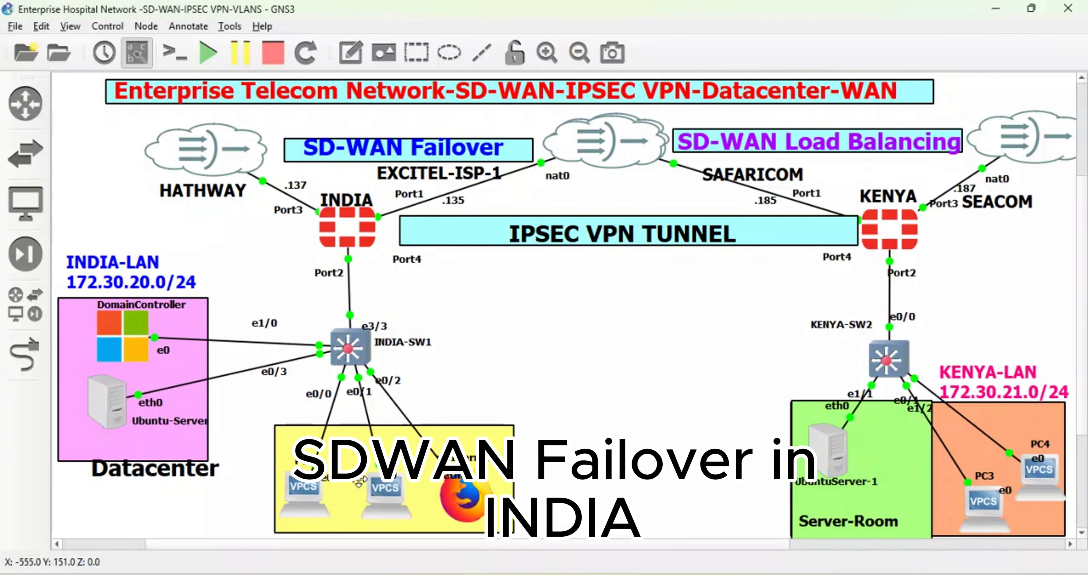
{"action": "right_click", "coordinate": [305, 488]}
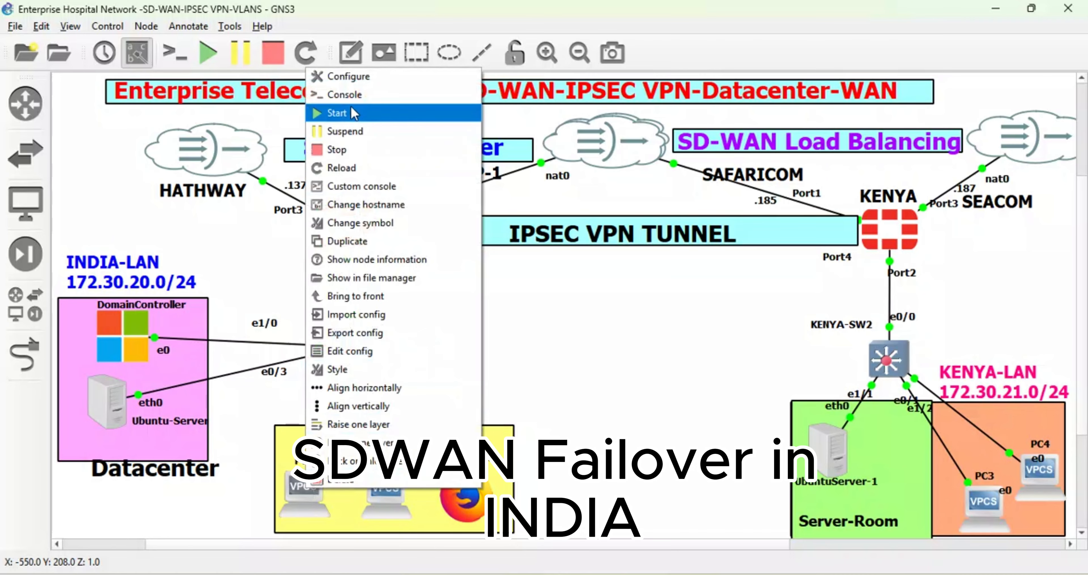
{"action": "left_click", "coordinate": [631, 369]}
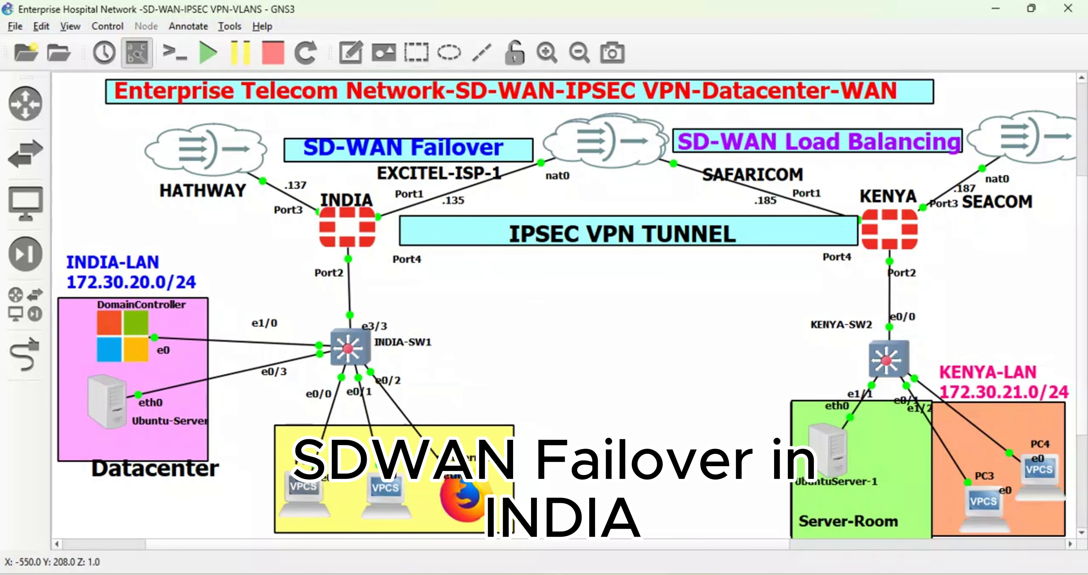
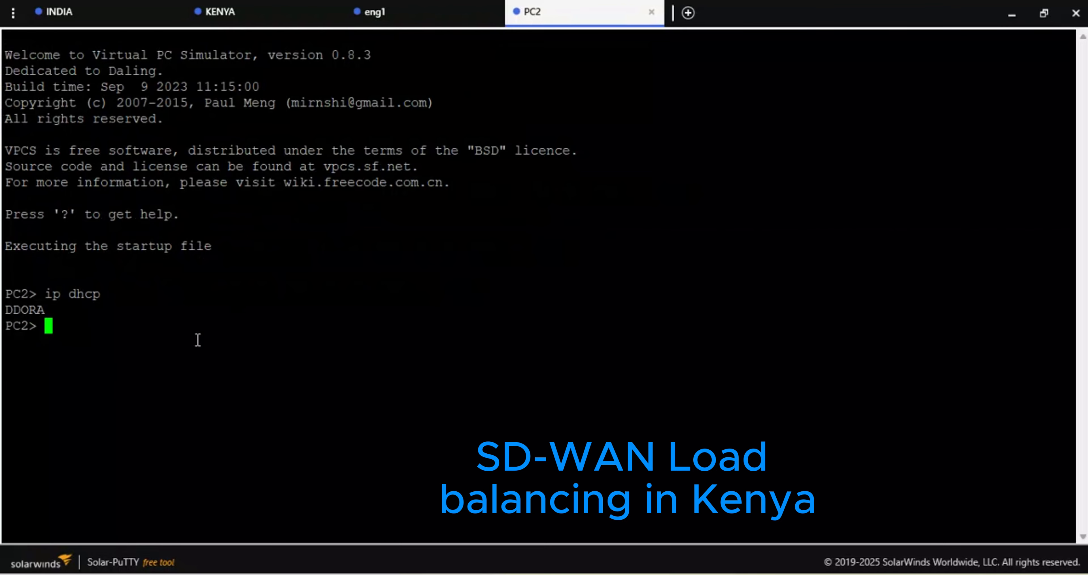
- Save PC2's configuration to its startup file and request a DHCP address again with ip dhcp
{"action": "key", "text": "Return"}
{"action": "type", "text": "save"}
{"action": "key", "text": "Return"}
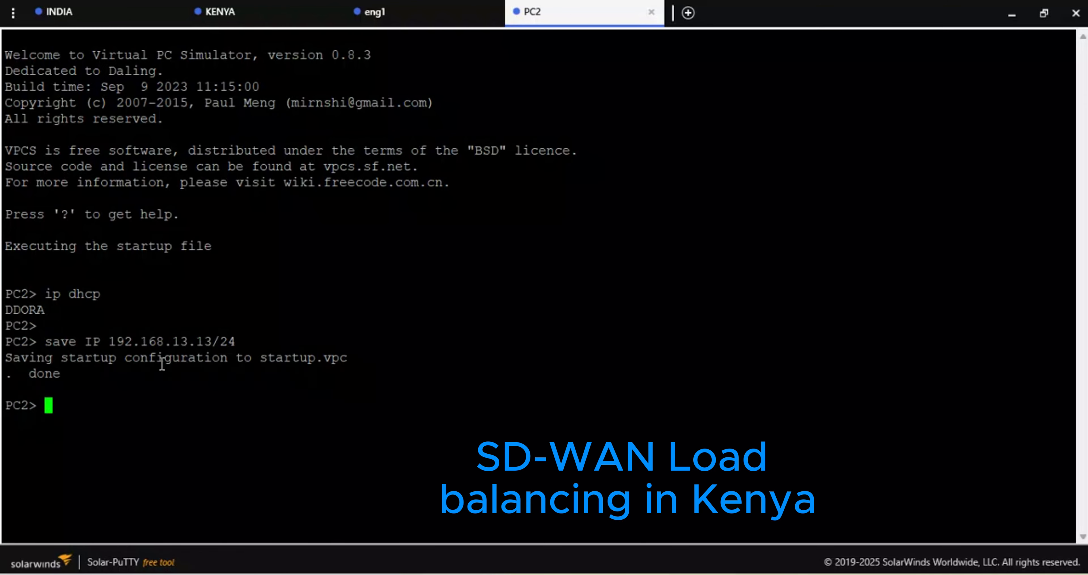
{"action": "type", "text": "ip dhcp"}
{"action": "key", "text": "Return"}
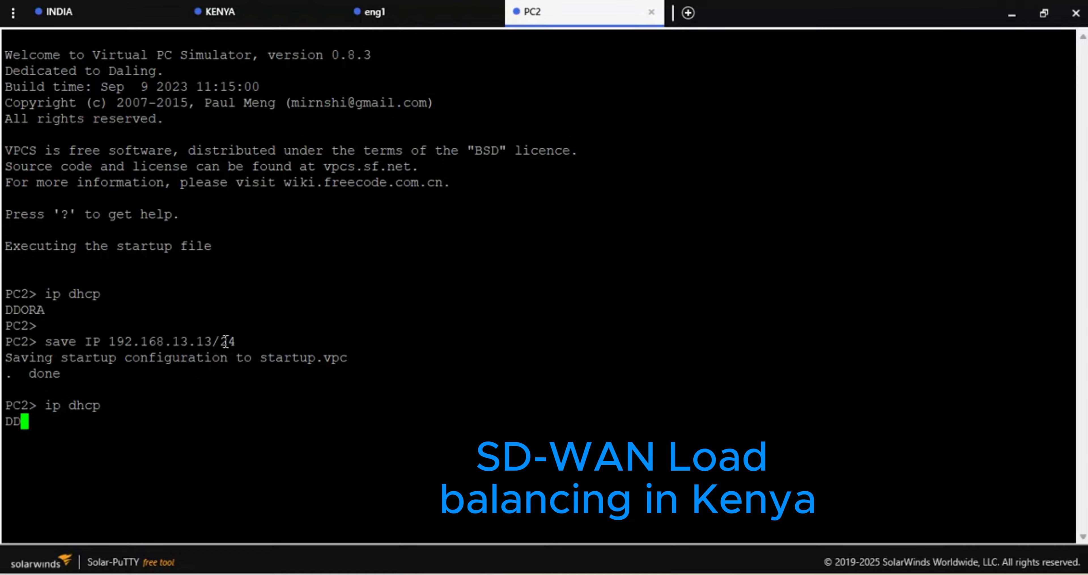
- Rerun the ip dhcp request in the eng1 console
{"action": "left_click", "coordinate": [409, 12]}
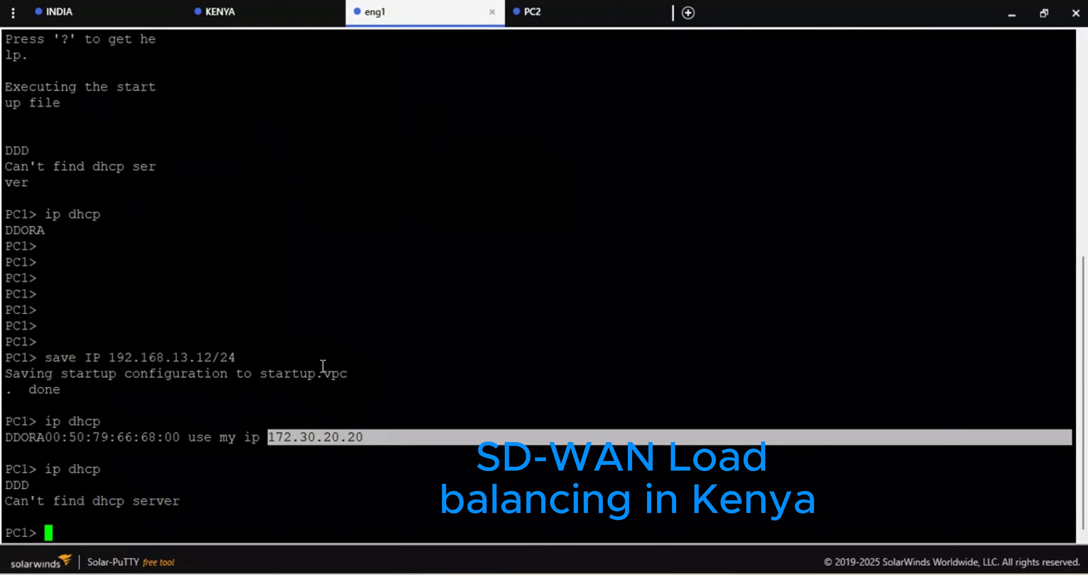
{"action": "left_click", "coordinate": [183, 535]}
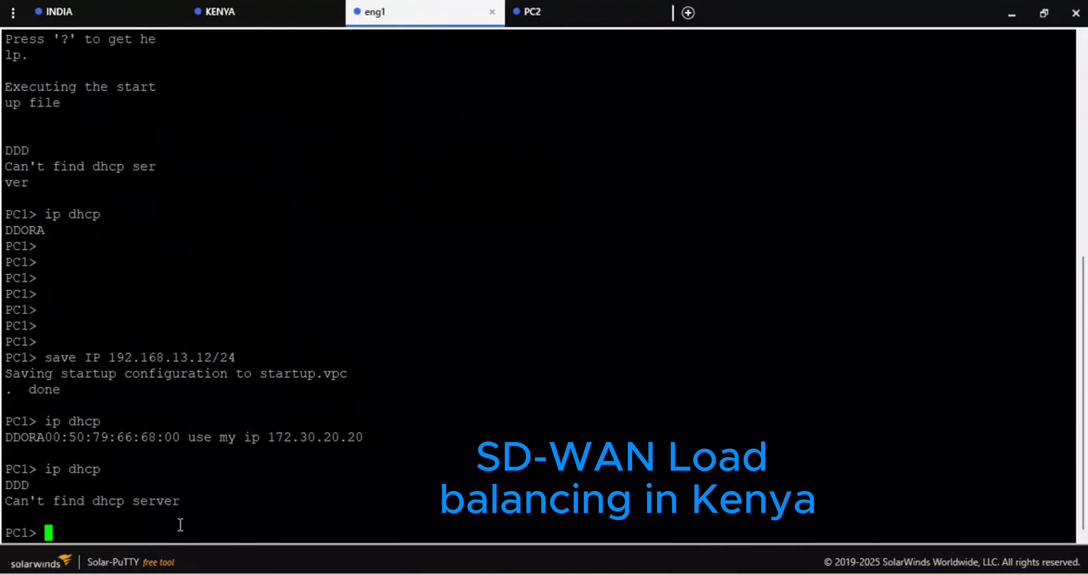
{"action": "key", "text": "Up"}
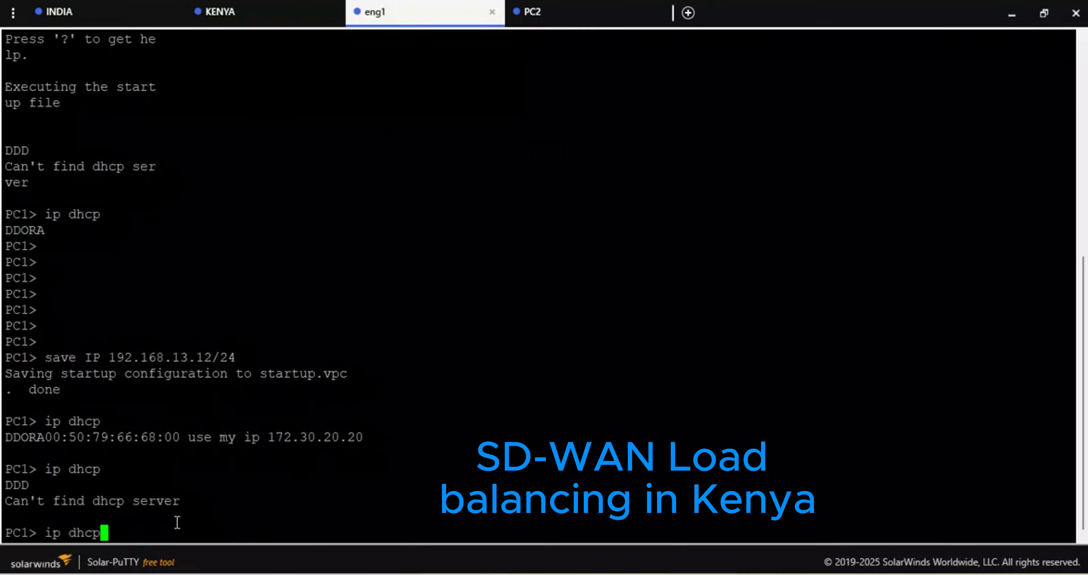
{"action": "key", "text": "Return"}
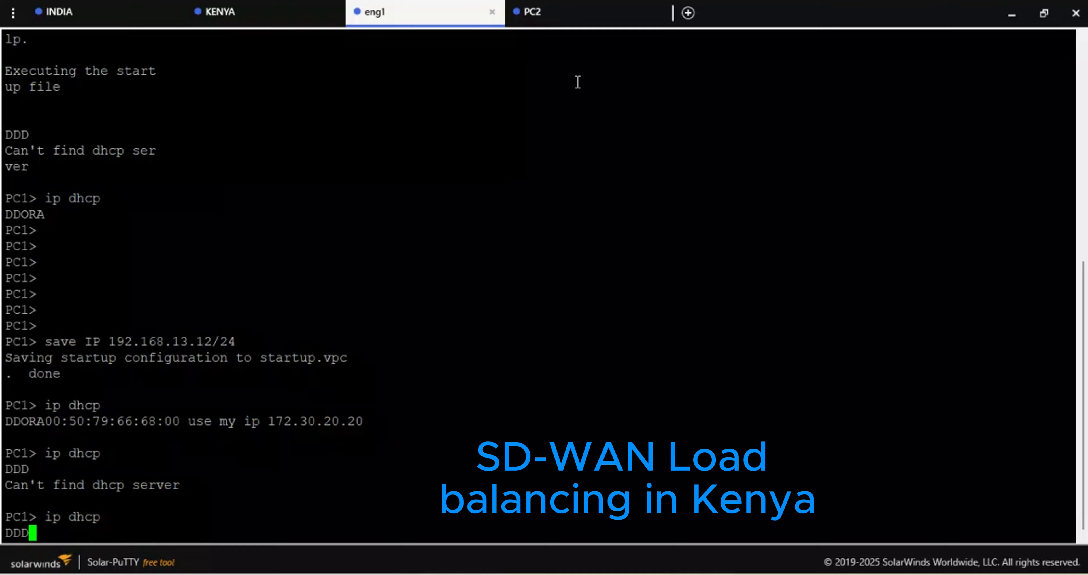
- Compare the DHCP output and IP addresses in the PC2 and eng1 consoles
{"action": "left_click", "coordinate": [573, 13]}
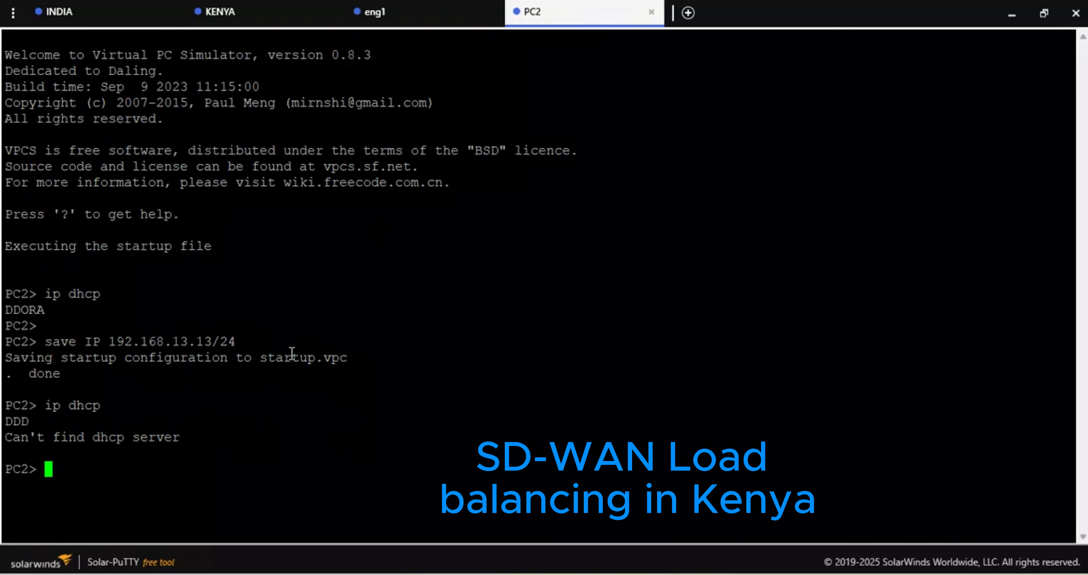
{"action": "left_click", "coordinate": [420, 11]}
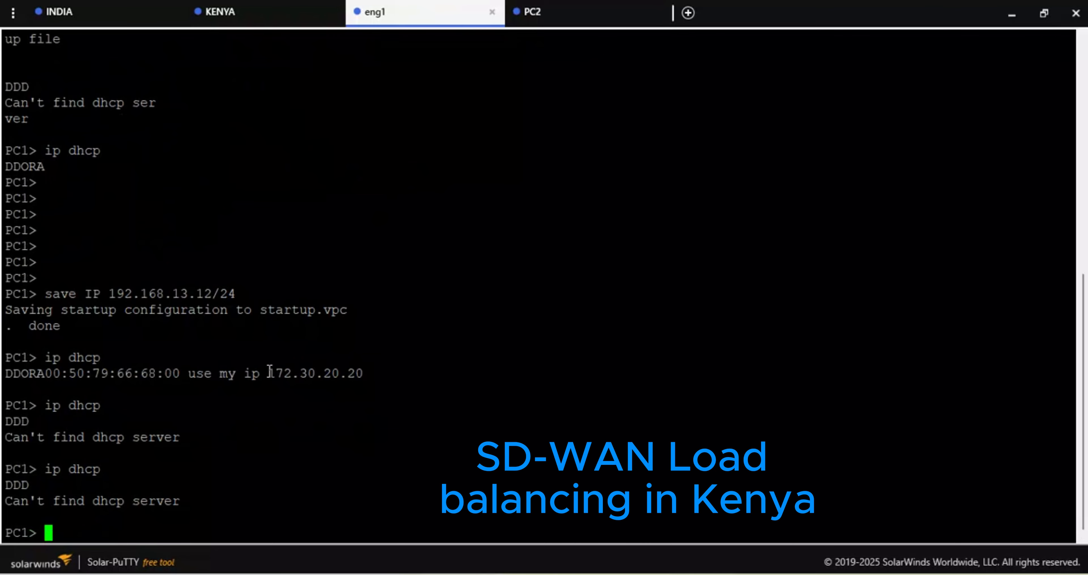
{"action": "left_click_drag", "start_coordinate": [360, 374], "coordinate": [272, 373]}
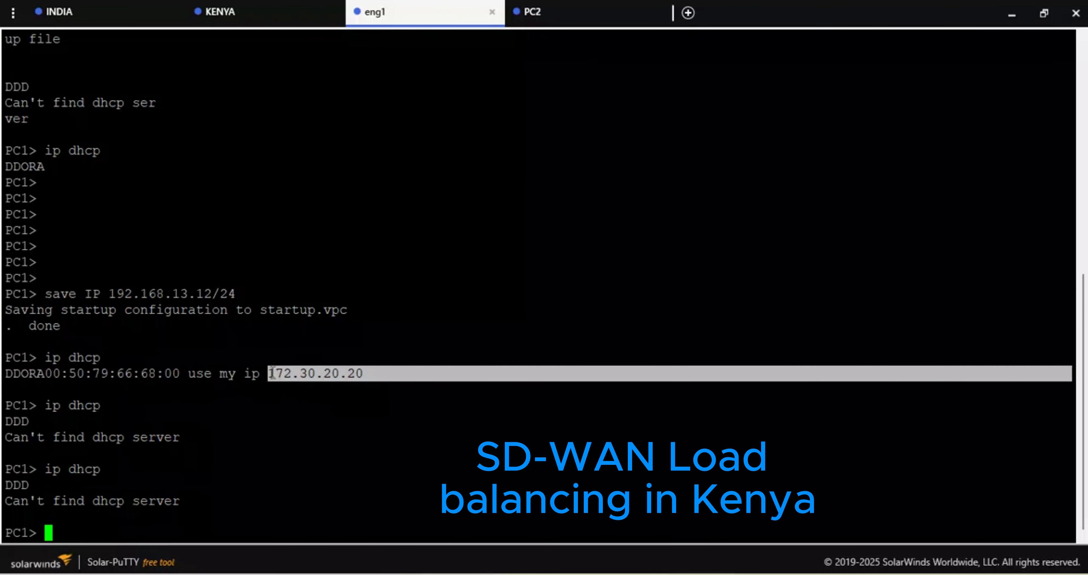
{"action": "left_click", "coordinate": [553, 12]}
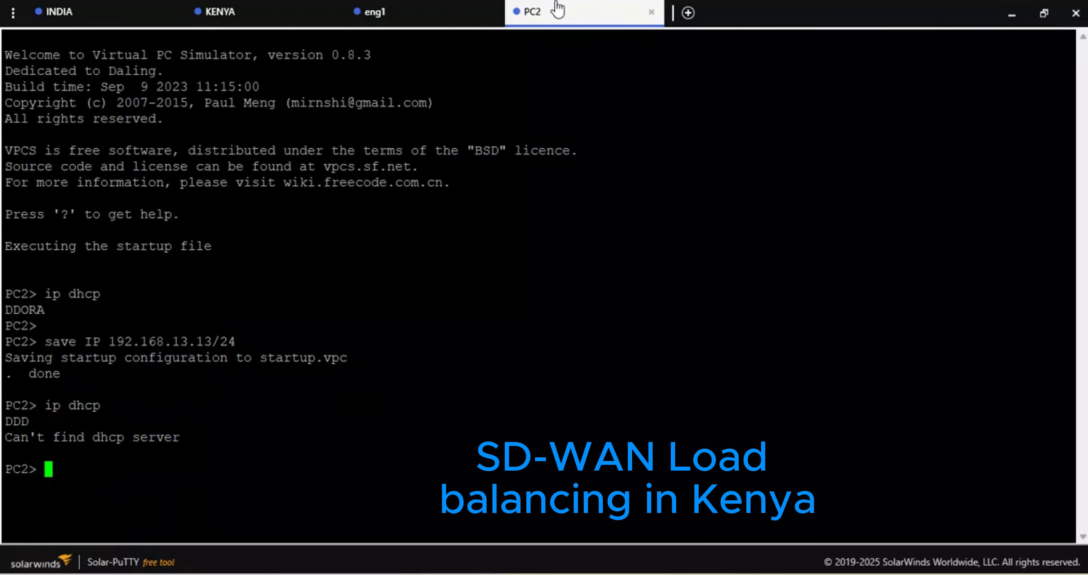
{"action": "left_click_drag", "start_coordinate": [245, 334], "coordinate": [110, 339]}
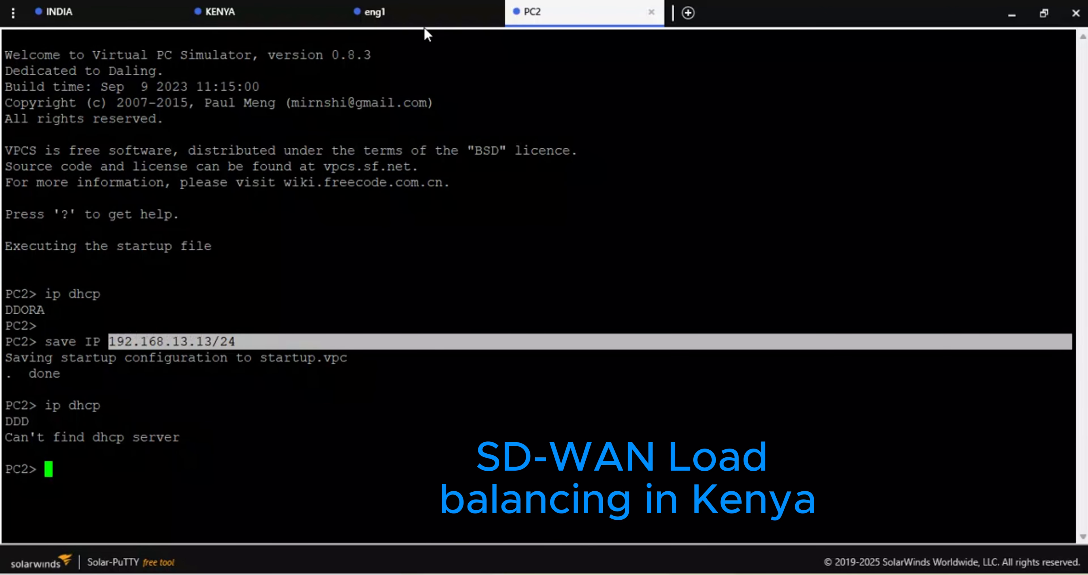
- Switch to the INDIA FortiGate's web interface and try the command execute ping 8.8.8.8 -t in its CLI console
{"action": "left_click", "coordinate": [314, 12]}
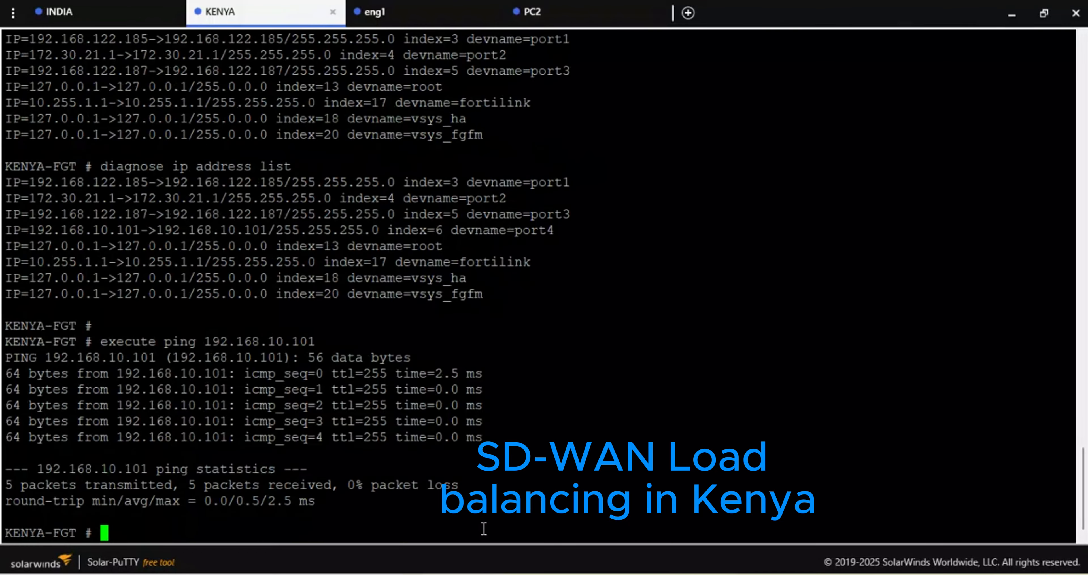
{"action": "mouse_move", "coordinate": [488, 574]}
{"action": "left_click", "coordinate": [488, 518]}
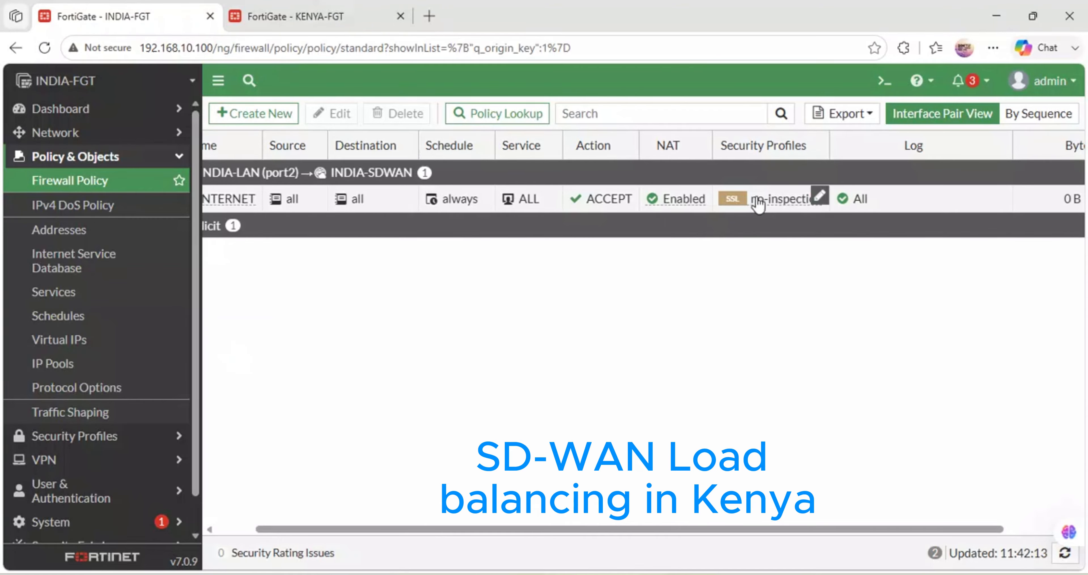
{"action": "left_click", "coordinate": [885, 80]}
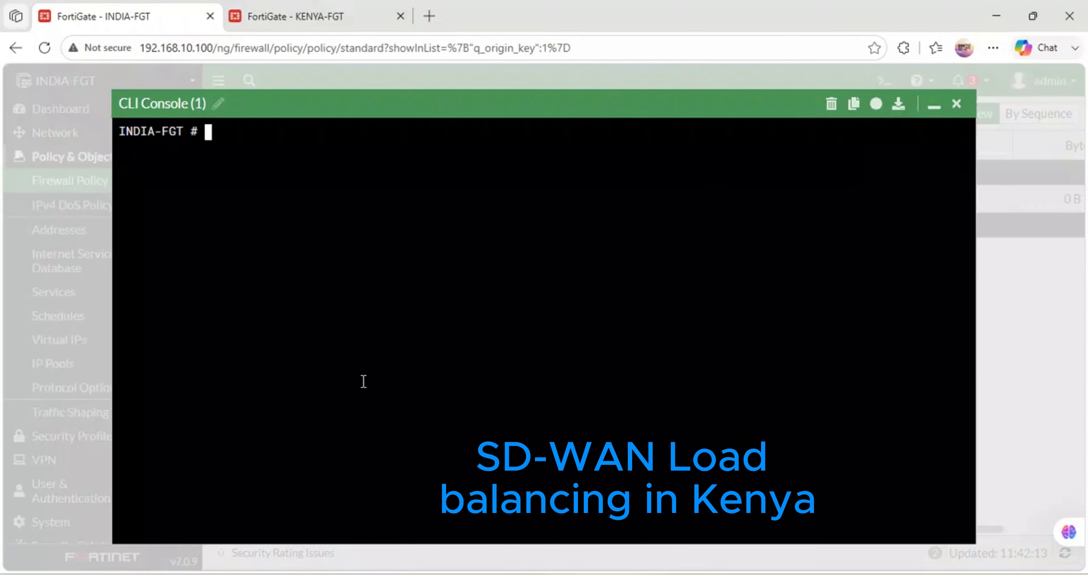
{"action": "type", "text": "execute p"}
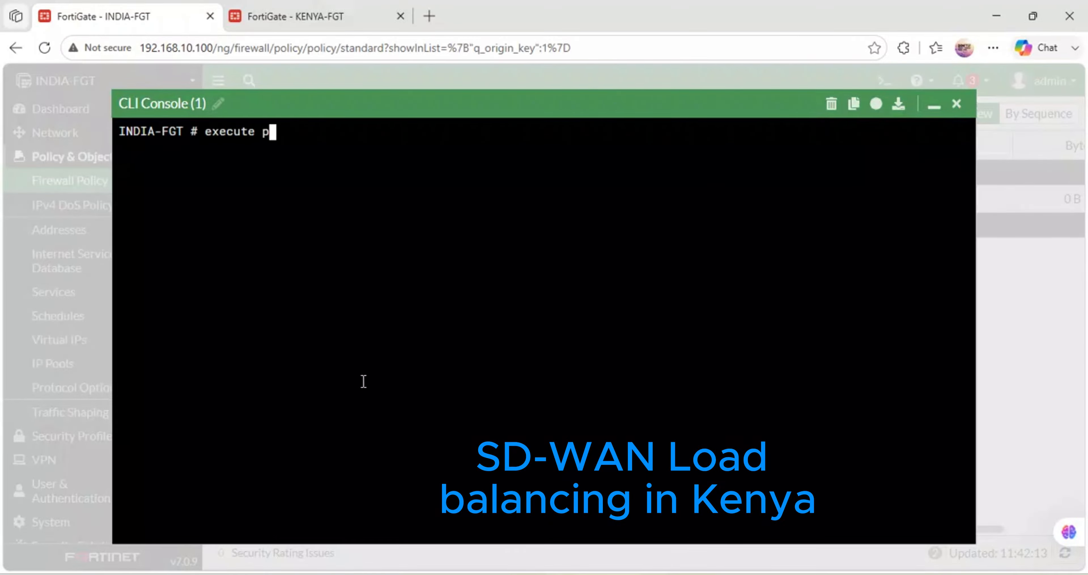
{"action": "type", "text": "ing 8.8.8.8 -t"}
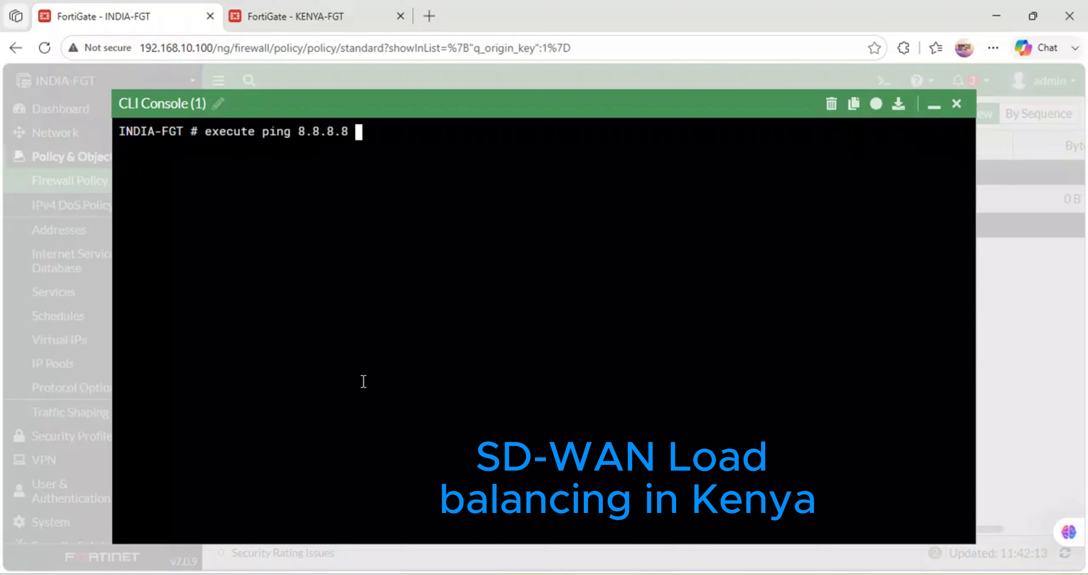
{"action": "key", "text": "Return"}
- Ping 192.168.122.1 twice from INDIA's CLI console with execute ping, and minimize the console
{"action": "key", "text": "Up"}
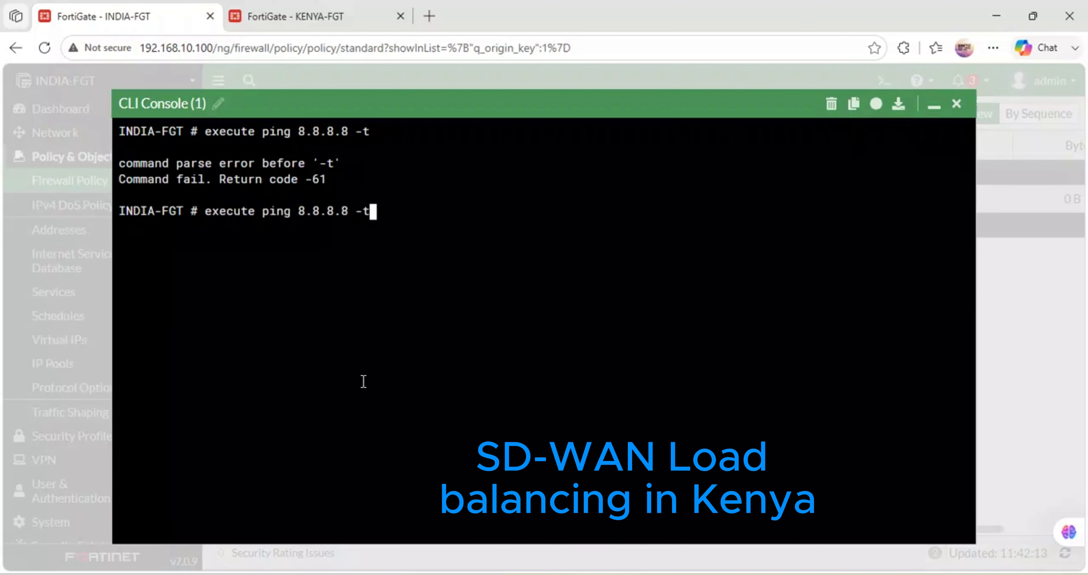
{"action": "key", "text": "BackSpace"}
{"action": "key", "text": "BackSpace"}
{"action": "key", "text": "BackSpace"}
{"action": "key", "text": "BackSpace"}
{"action": "key", "text": "BackSpace"}
{"action": "key", "text": "BackSpace"}
{"action": "key", "text": "BackSpace"}
{"action": "key", "text": "BackSpace"}
{"action": "key", "text": "BackSpace"}
{"action": "key", "text": "BackSpace"}
{"action": "type", "text": "192"}
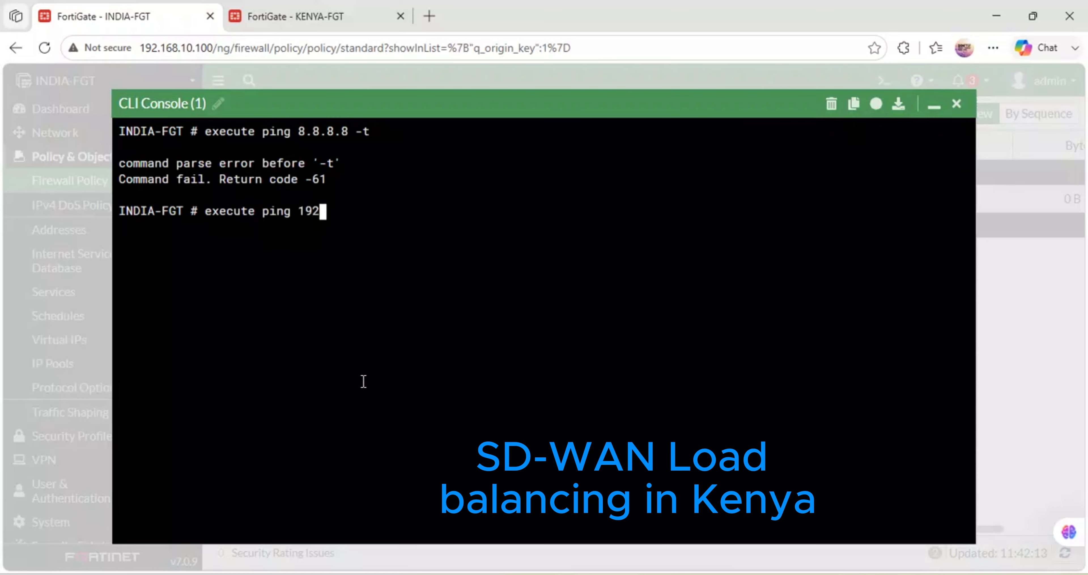
{"action": "type", "text": ".168.122.1"}
{"action": "key", "text": "Return"}
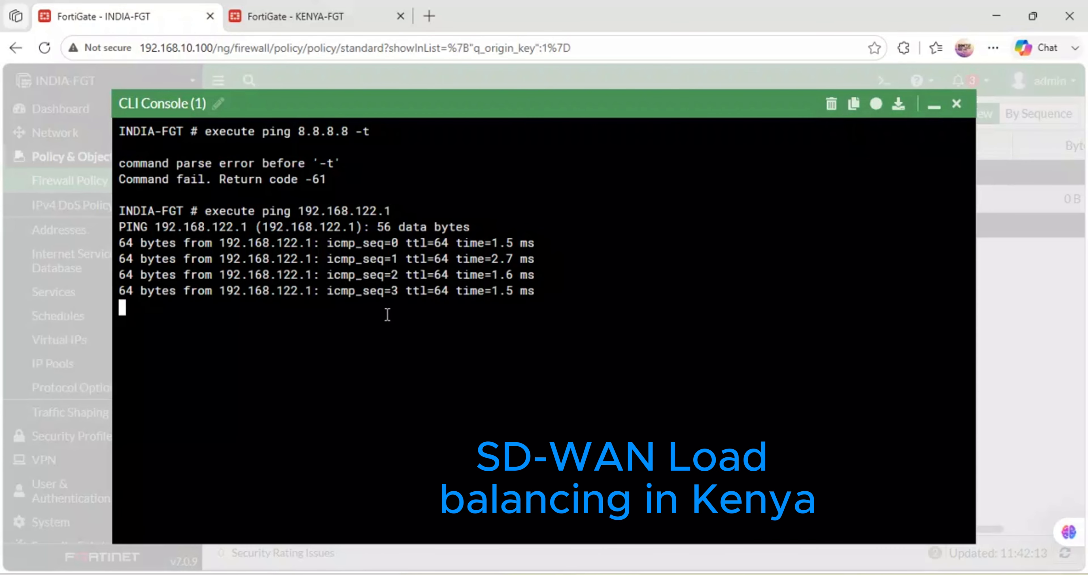
{"action": "key", "text": "Up"}
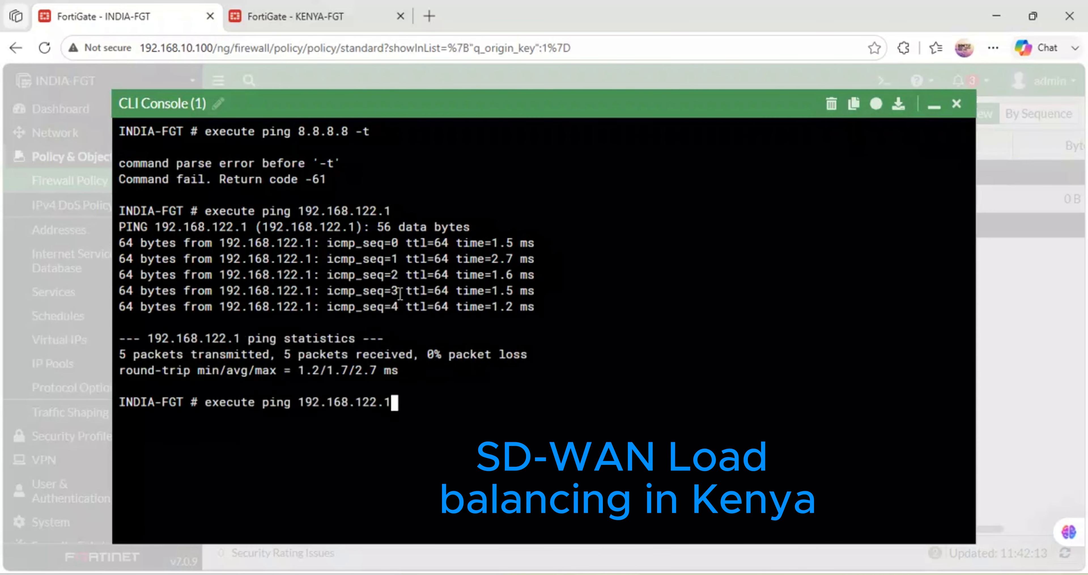
{"action": "key", "text": "Return"}
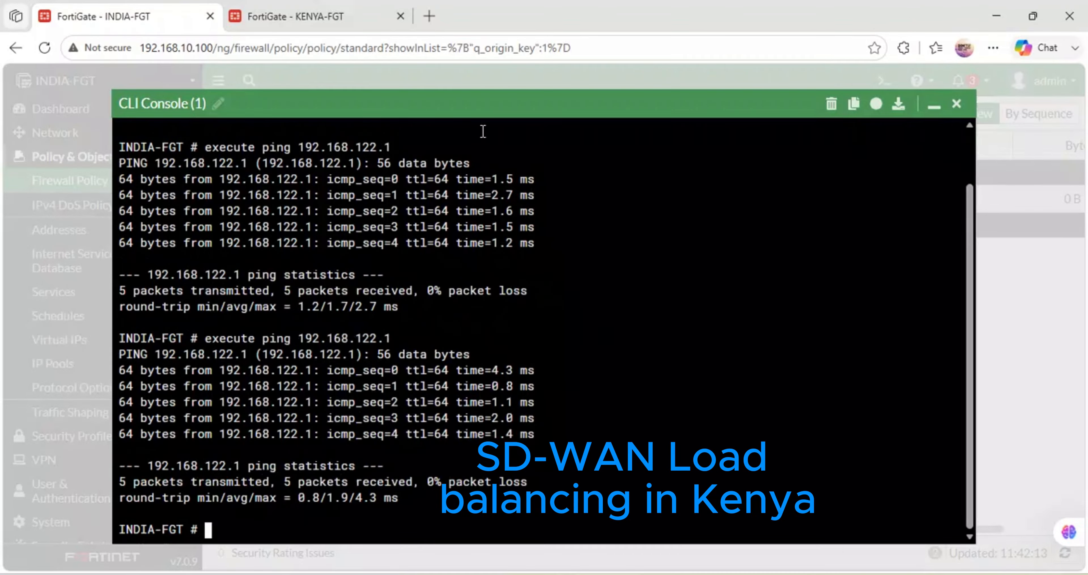
{"action": "left_click", "coordinate": [940, 109]}
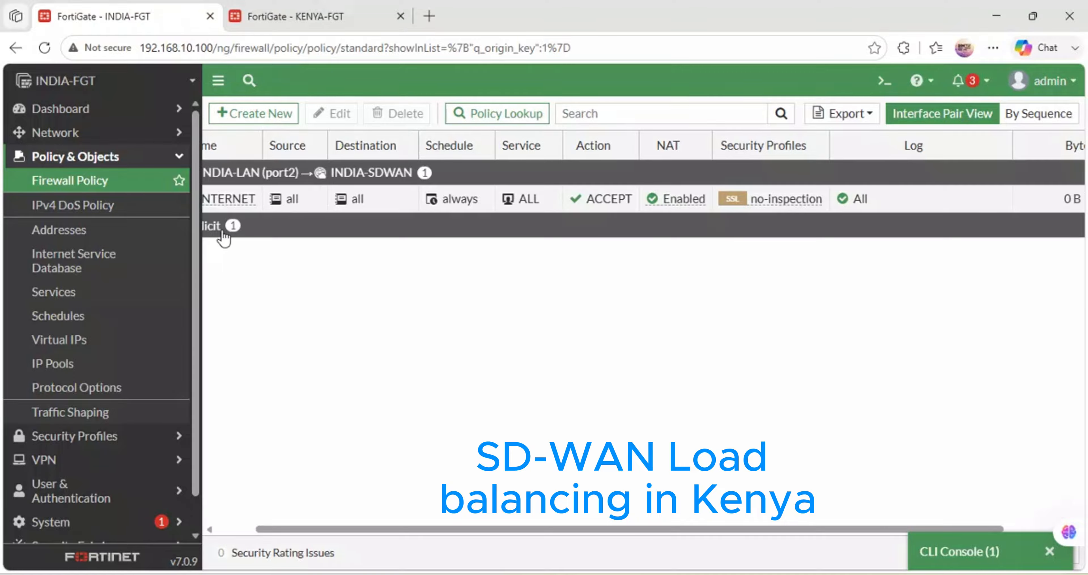
- Open INDIA's SD-WAN zones and expand INDIA-SDWAN to examine the traffic on its member interfaces
{"action": "left_click", "coordinate": [90, 133]}
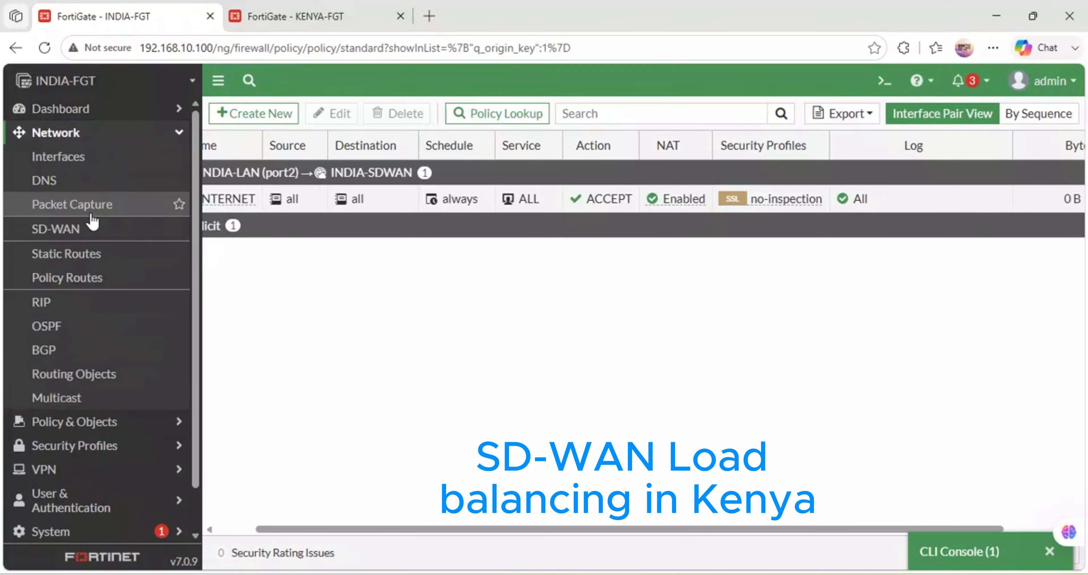
{"action": "left_click", "coordinate": [81, 231]}
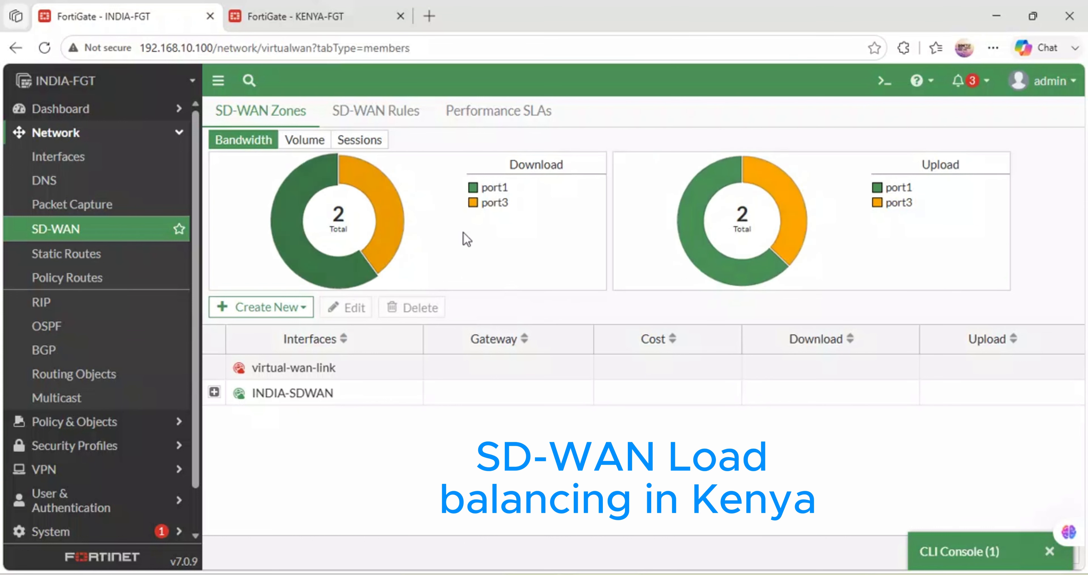
{"action": "left_click", "coordinate": [214, 392]}
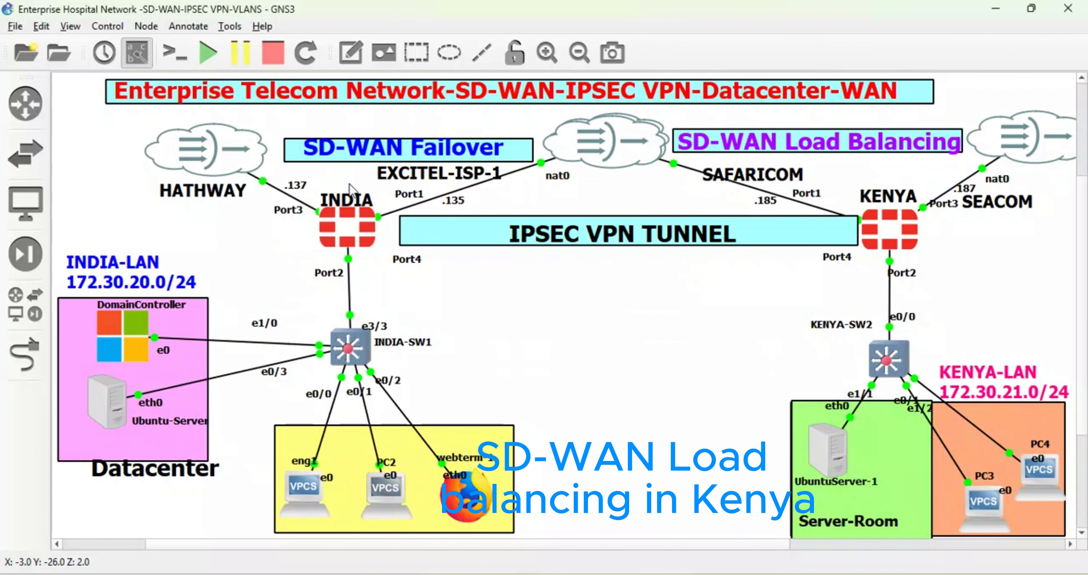
- Suspend the EXCITEL-ISP-1 link between INDIA's Port1 and nat0 in the GNS3 topology
{"action": "left_click", "coordinate": [452, 507]}
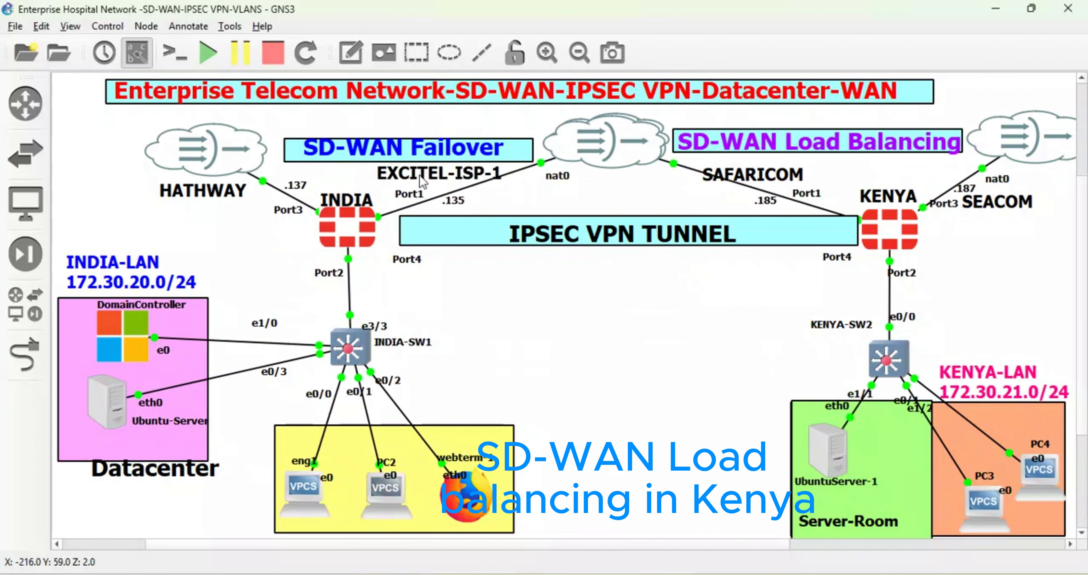
{"action": "left_click", "coordinate": [473, 187]}
{"action": "right_click", "coordinate": [471, 187]}
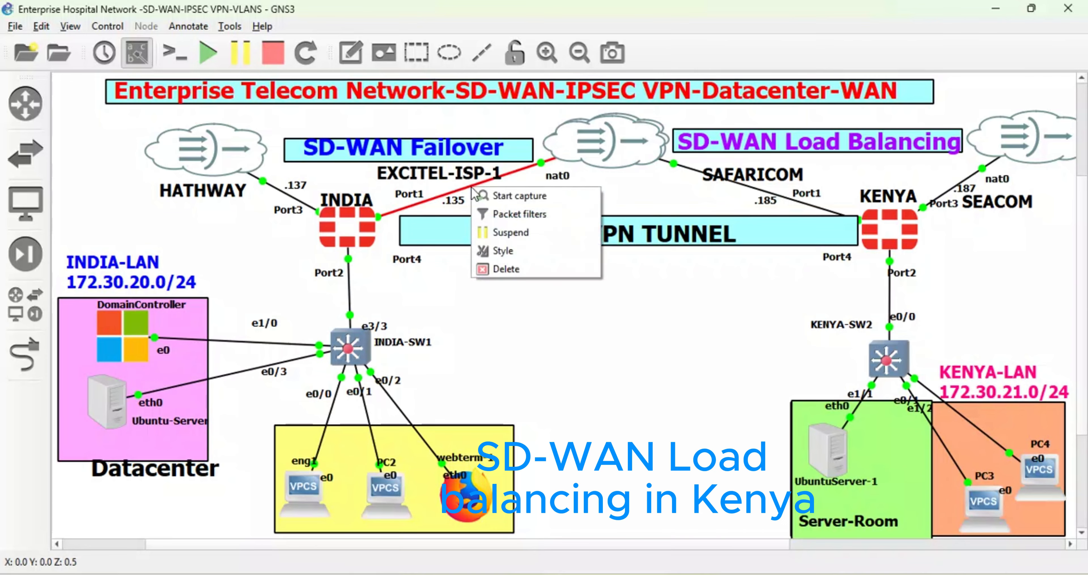
{"action": "left_click", "coordinate": [512, 234]}
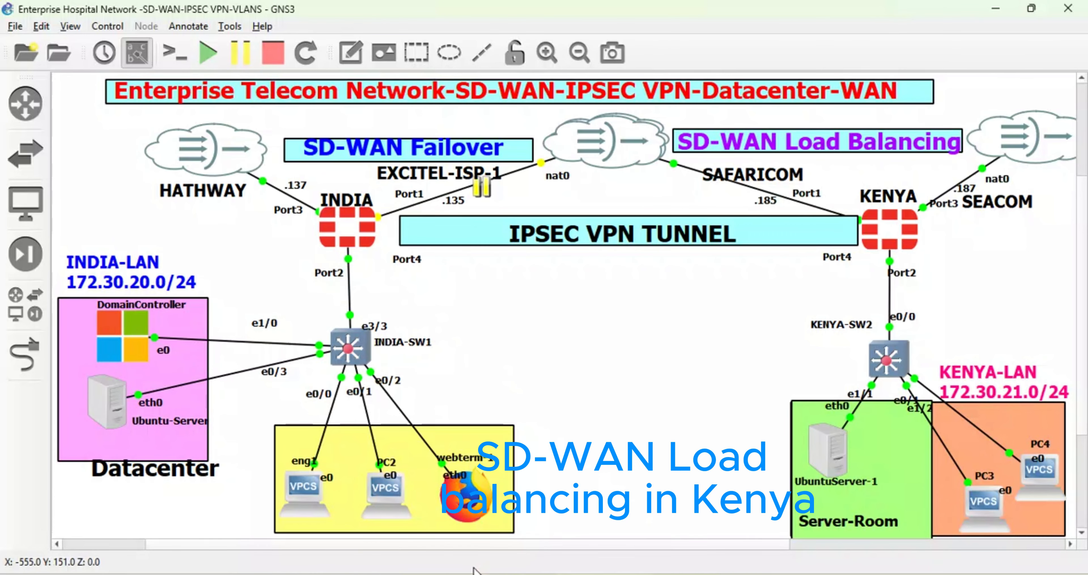
- Switch back to INDIA's web interface, ping 192.168.122.1 again from the CLI console, and examine the replies
{"action": "mouse_move", "coordinate": [486, 574]}
{"action": "left_click", "coordinate": [485, 549]}
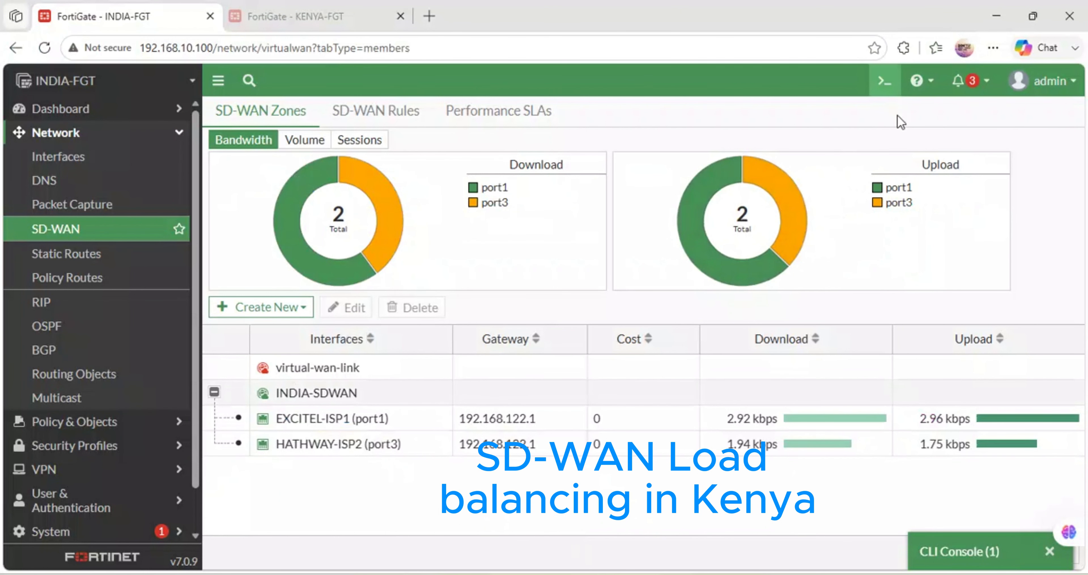
{"action": "left_click", "coordinate": [946, 553]}
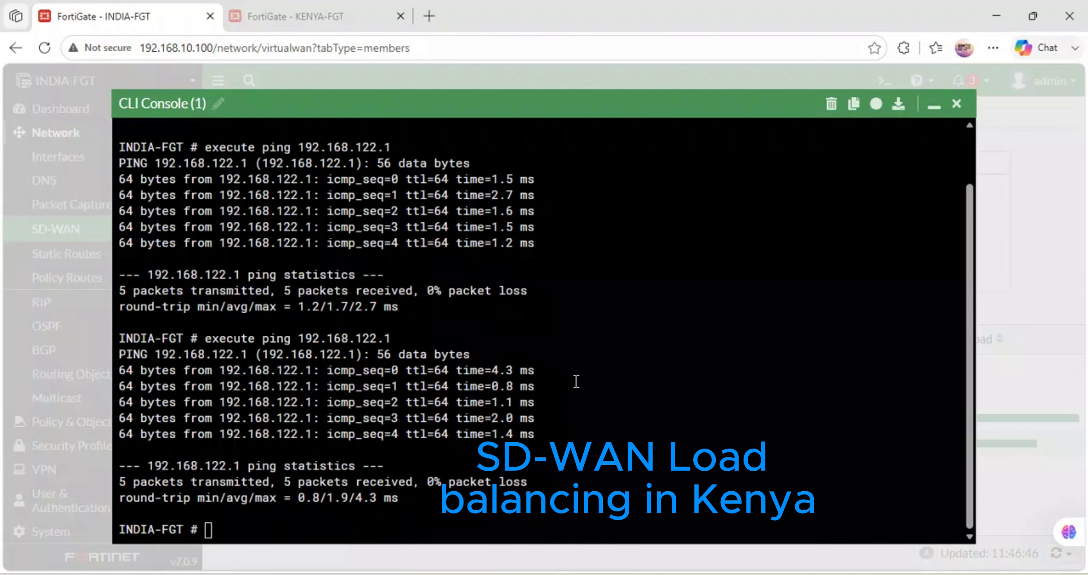
{"action": "left_click", "coordinate": [532, 442]}
{"action": "key", "text": "Up"}
{"action": "key", "text": "Return"}
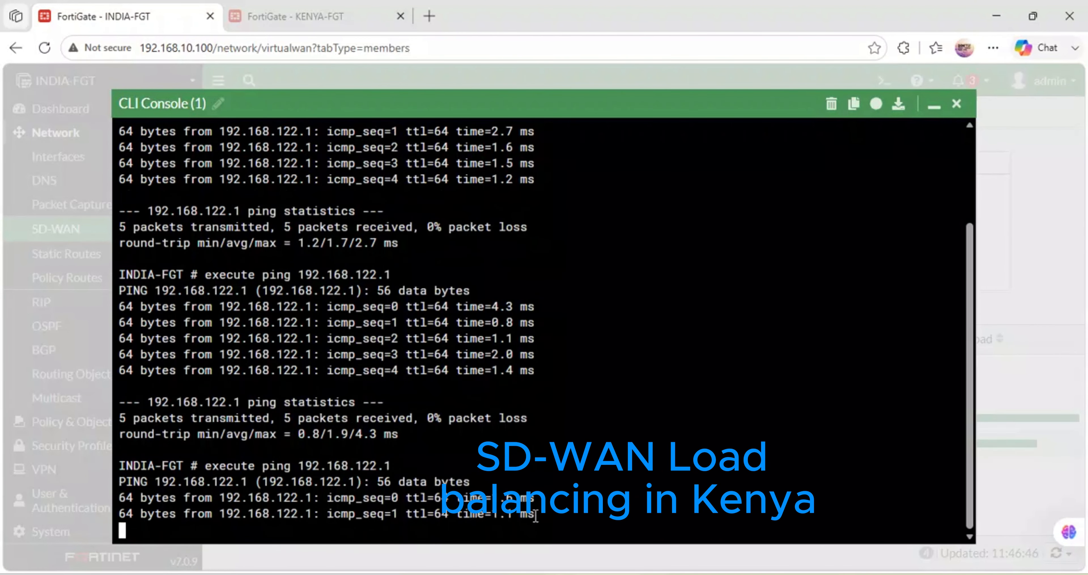
{"action": "left_click_drag", "start_coordinate": [533, 499], "coordinate": [120, 473]}
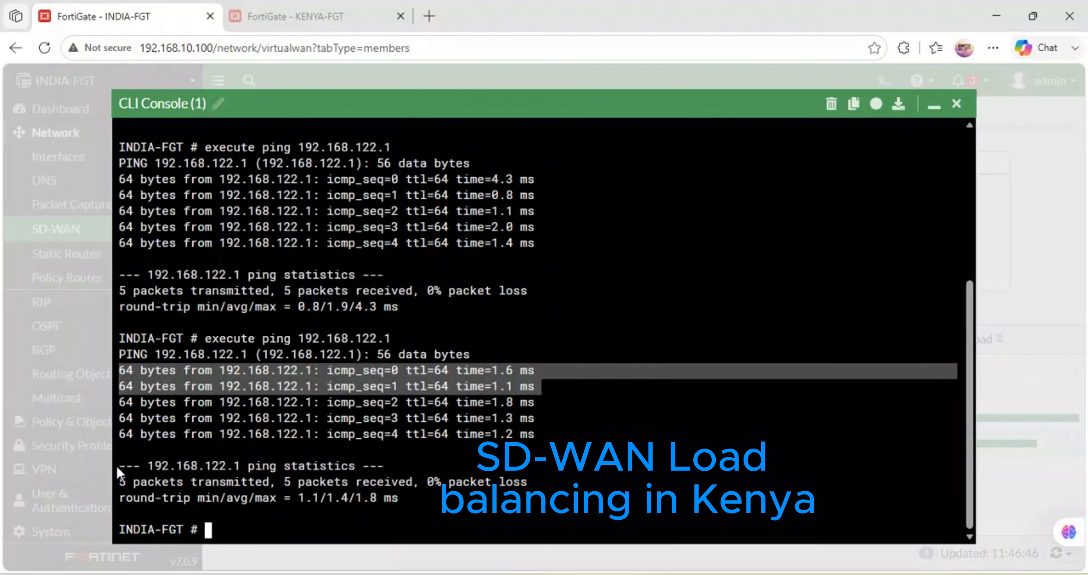
- Minimize the CLI console and reload the SD-WAN zones page to examine the updated port1 and port3 traffic shares
{"action": "left_click", "coordinate": [934, 106]}
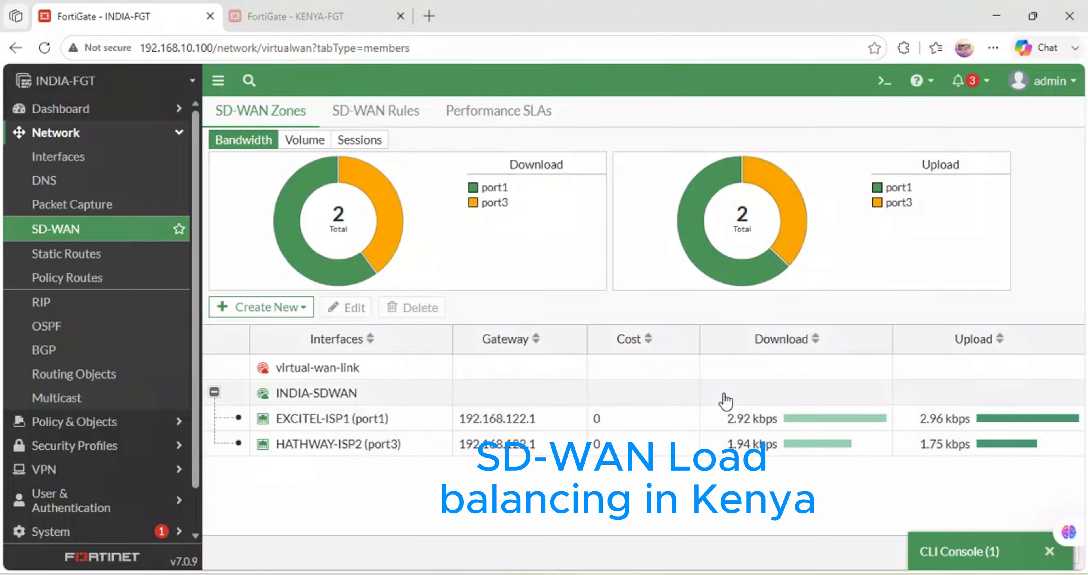
{"action": "left_click", "coordinate": [44, 48]}
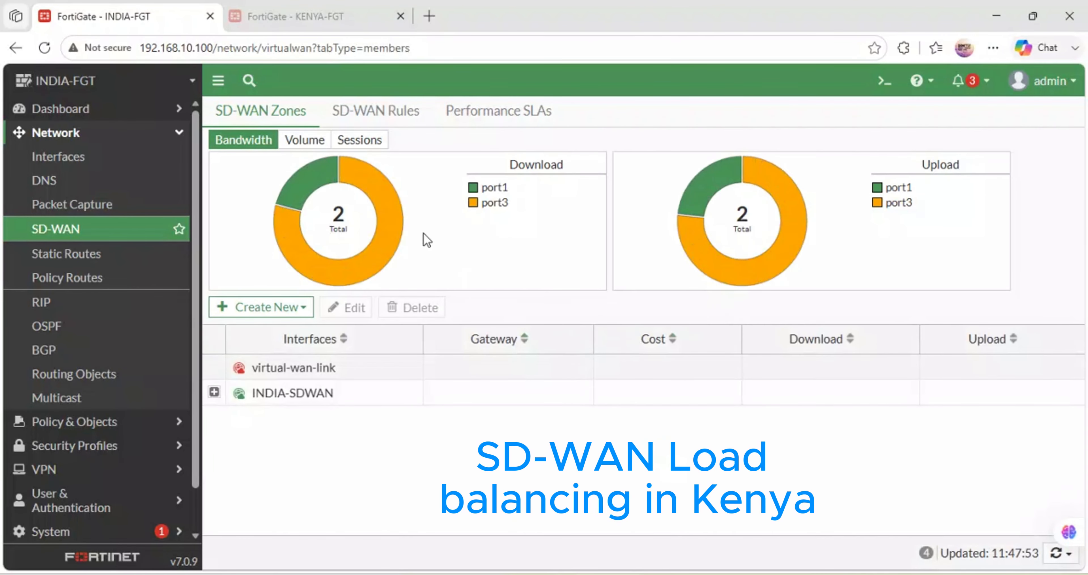
- Expand the INDIA-SDWAN zone and examine the status and traffic of its EXCITEL-ISP1 and HATHWAY-ISP2 members
{"action": "mouse_move", "coordinate": [395, 231]}
{"action": "left_click", "coordinate": [214, 392]}
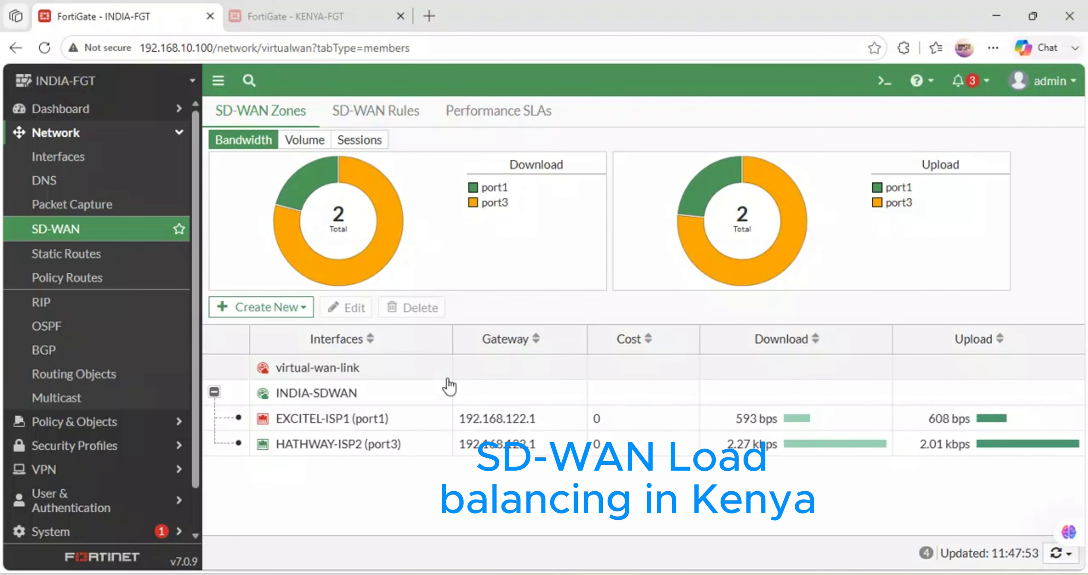
{"action": "mouse_move", "coordinate": [344, 428]}
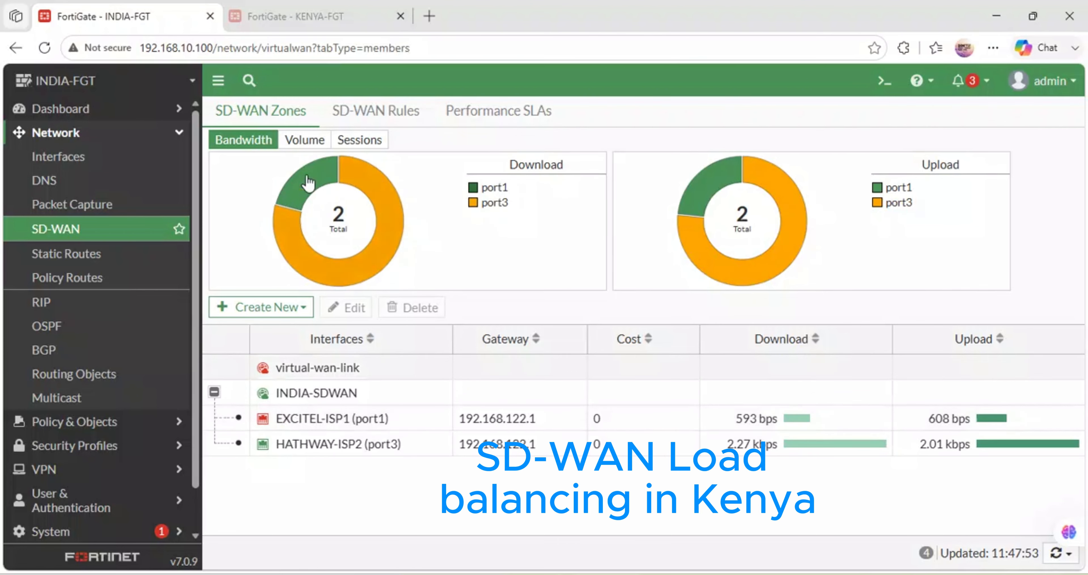
- Switch to KENYA's web interface and open its SD-WAN zones page
{"action": "left_click", "coordinate": [310, 9]}
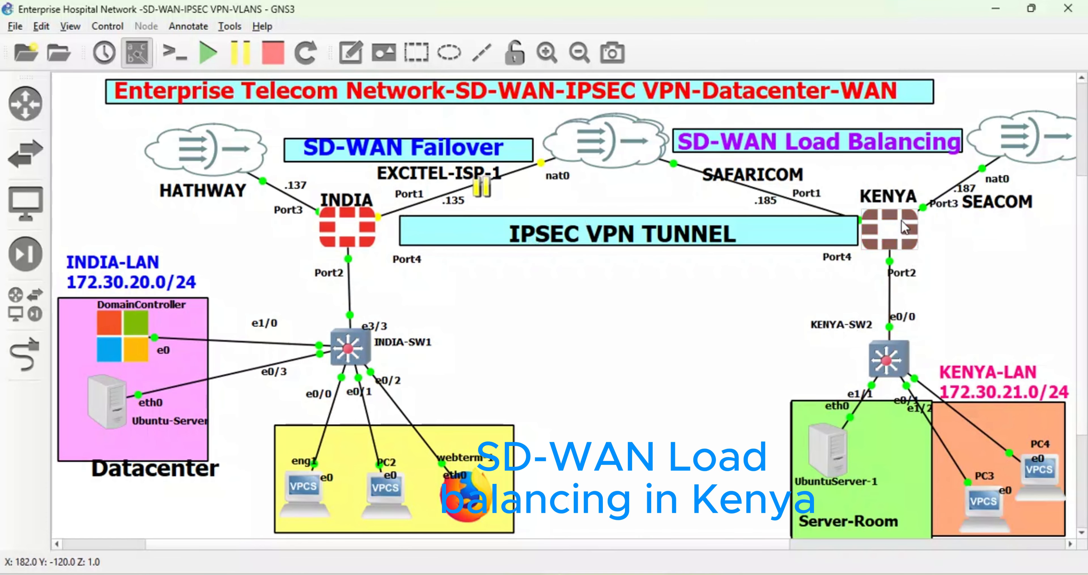
{"action": "mouse_move", "coordinate": [903, 228]}
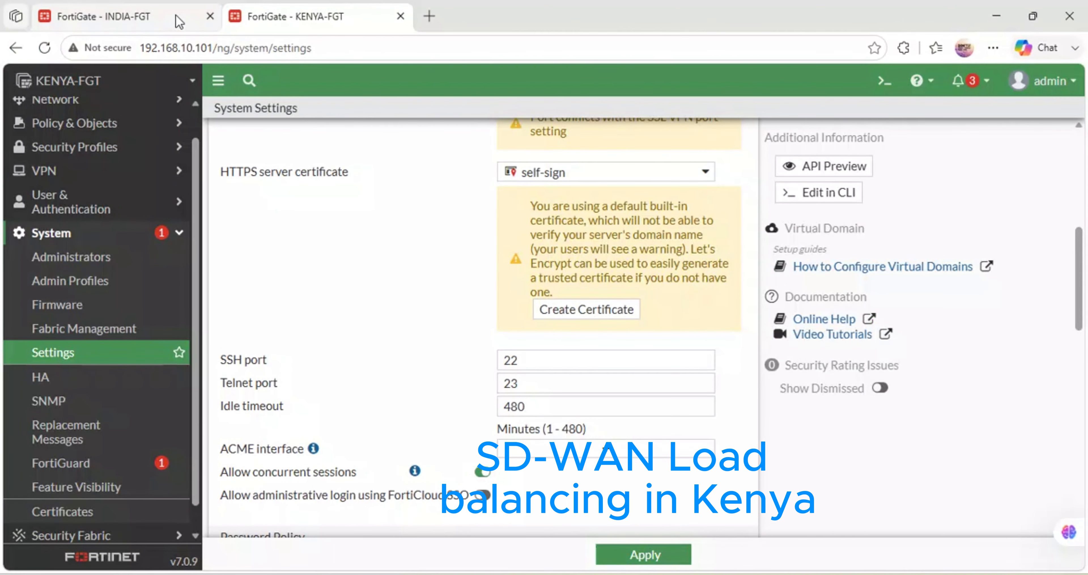
{"action": "left_click", "coordinate": [214, 16]}
{"action": "left_click", "coordinate": [287, 16]}
{"action": "left_click", "coordinate": [140, 11]}
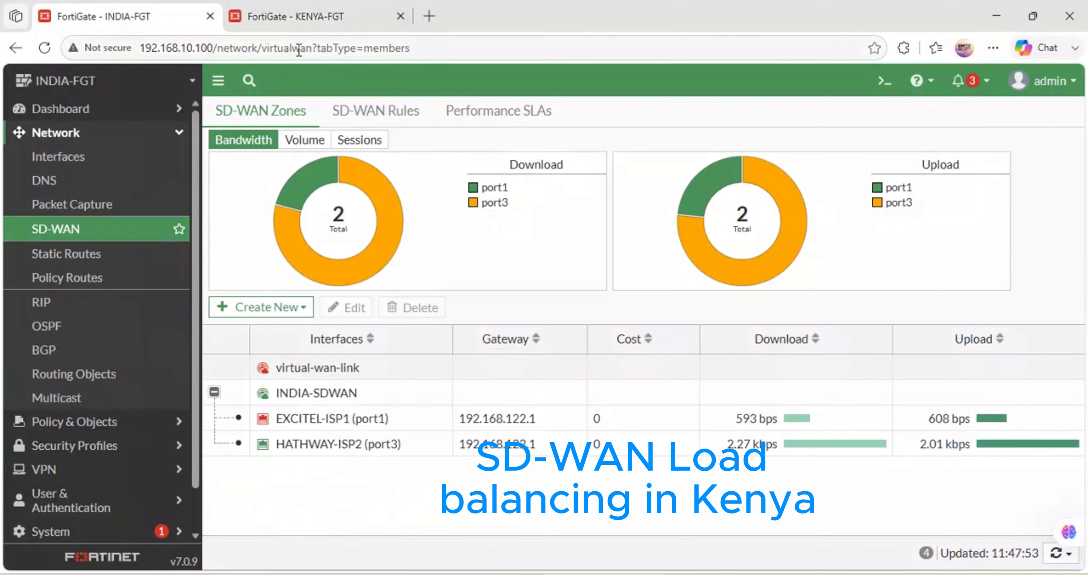
{"action": "left_click", "coordinate": [290, 24]}
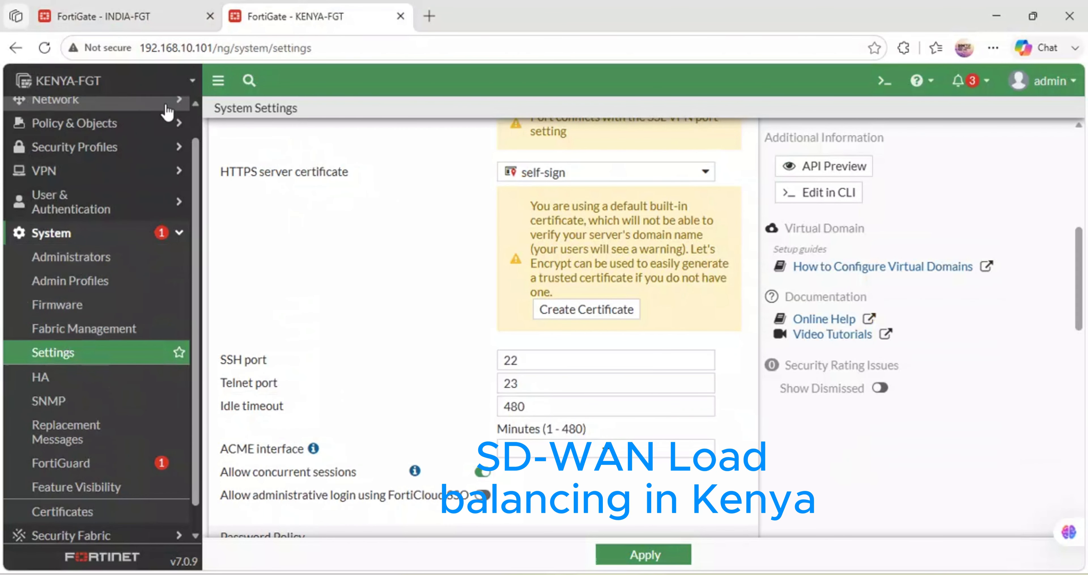
{"action": "left_click", "coordinate": [167, 111]}
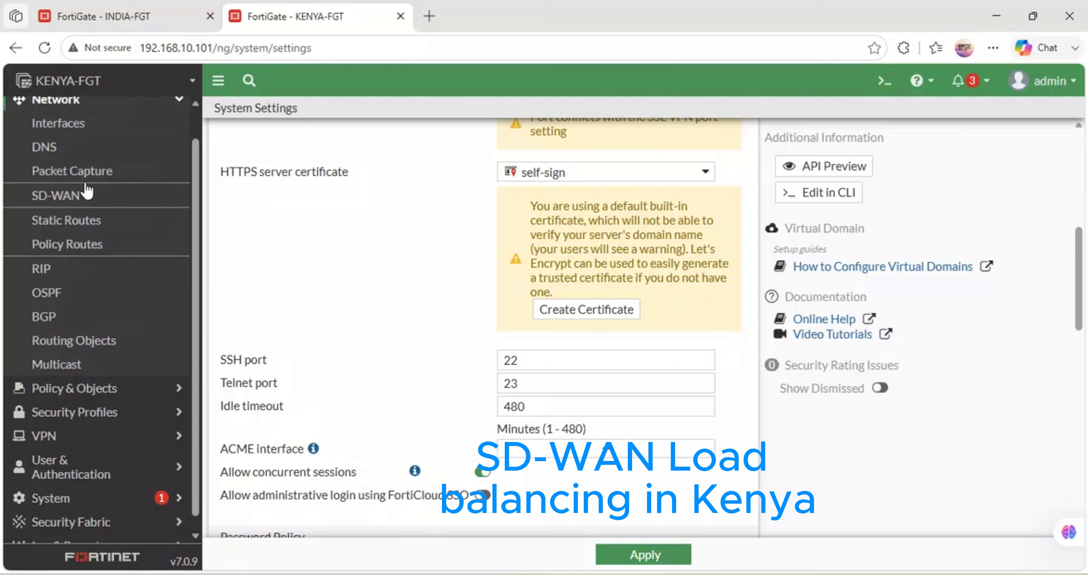
{"action": "left_click", "coordinate": [68, 198]}
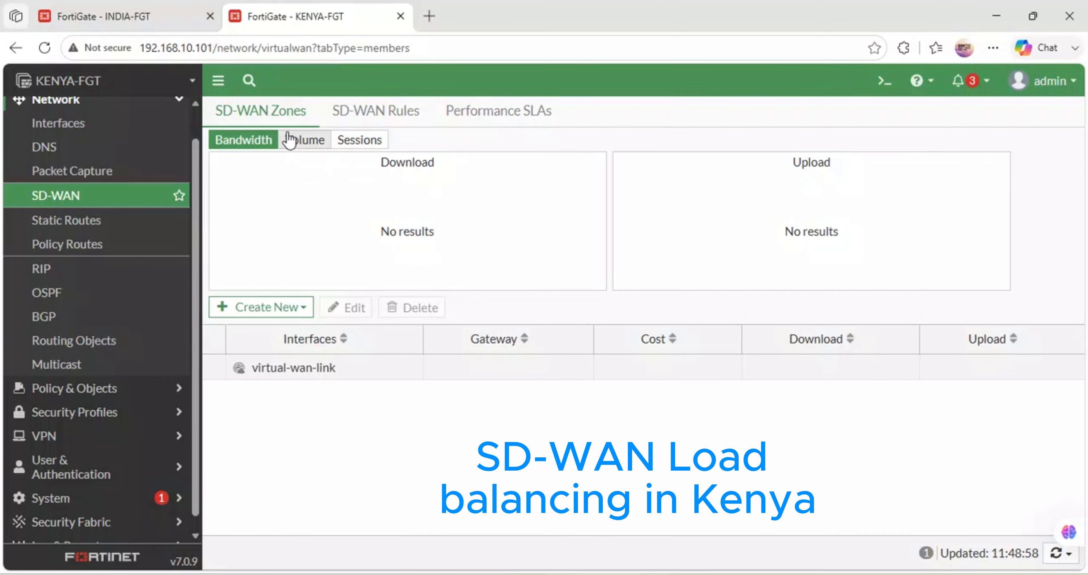
- Create an SD-WAN zone named KENYA-SDWAN on the KENYA FortiGate without interface members
{"action": "left_click", "coordinate": [277, 307]}
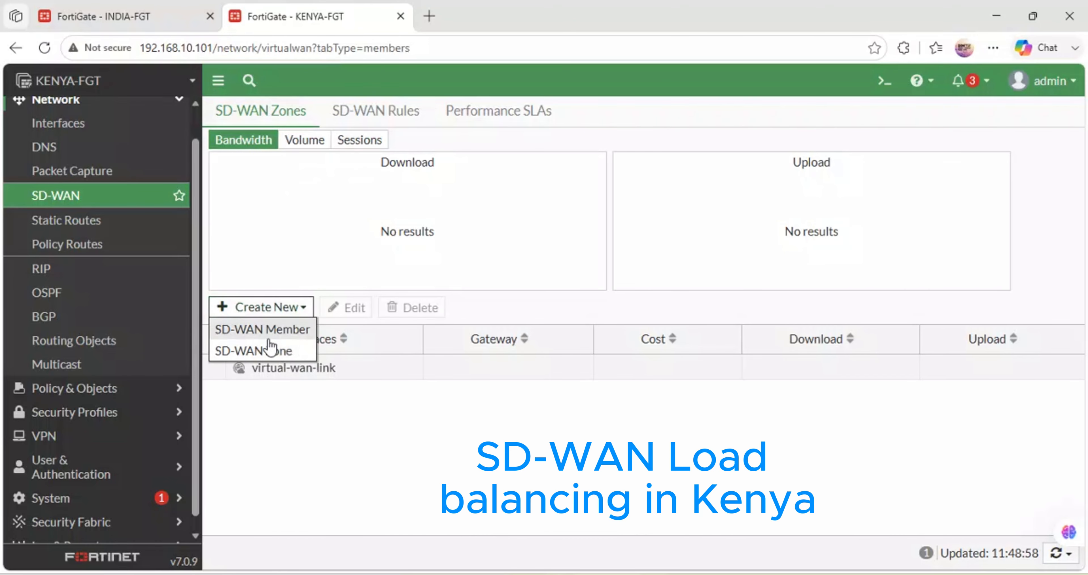
{"action": "left_click", "coordinate": [270, 350]}
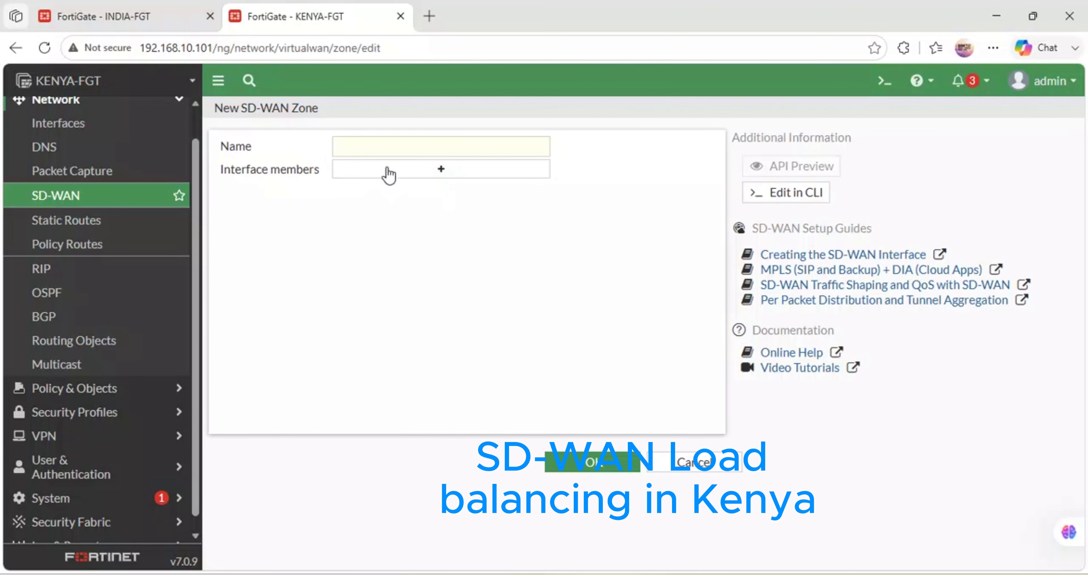
{"action": "left_click", "coordinate": [359, 153]}
{"action": "type", "text": "KEN"}
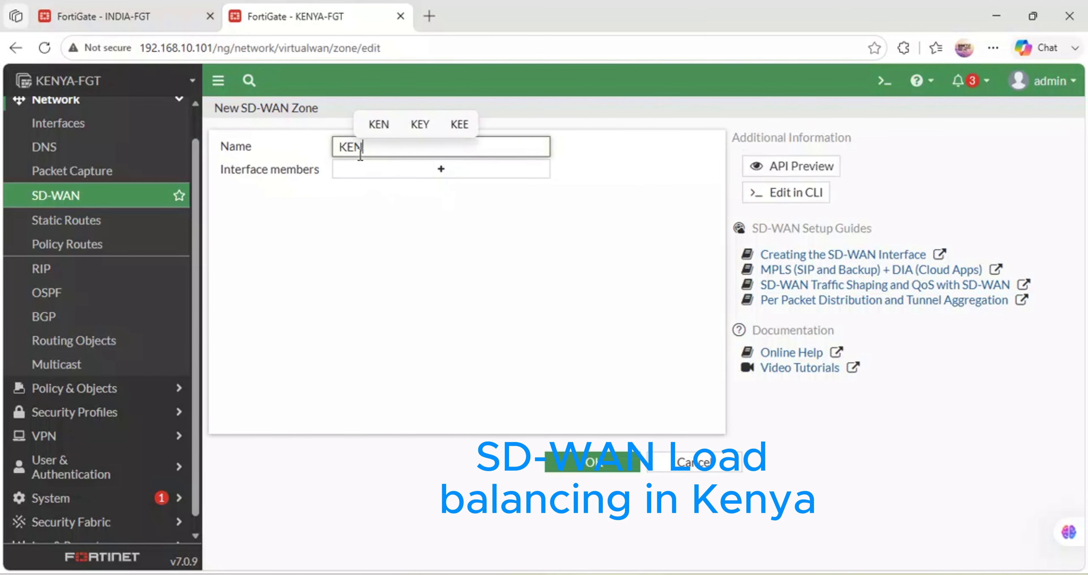
{"action": "type", "text": "YA-SDWAN"}
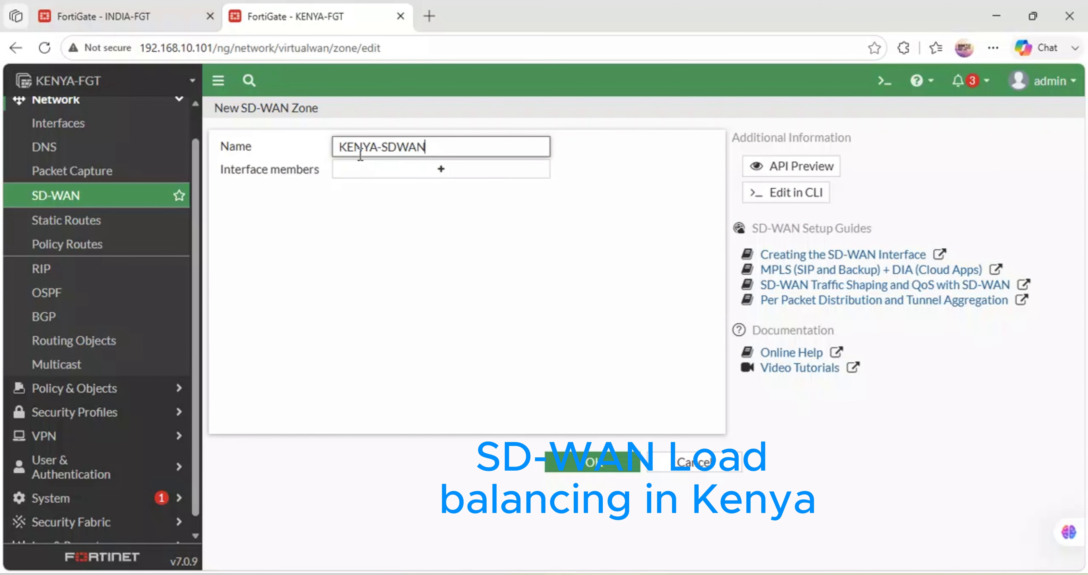
{"action": "left_click", "coordinate": [575, 461]}
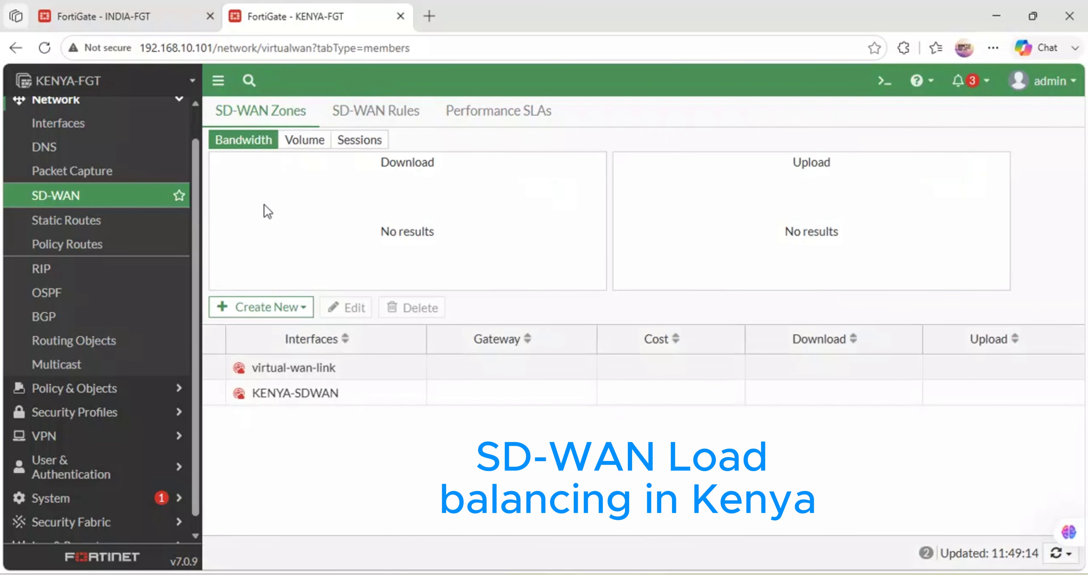
- Start a new SD-WAN member using interface SAFARICOM (port1) and assign it to the KENYA-SDWAN zone
{"action": "left_click", "coordinate": [277, 307]}
{"action": "left_click", "coordinate": [275, 330]}
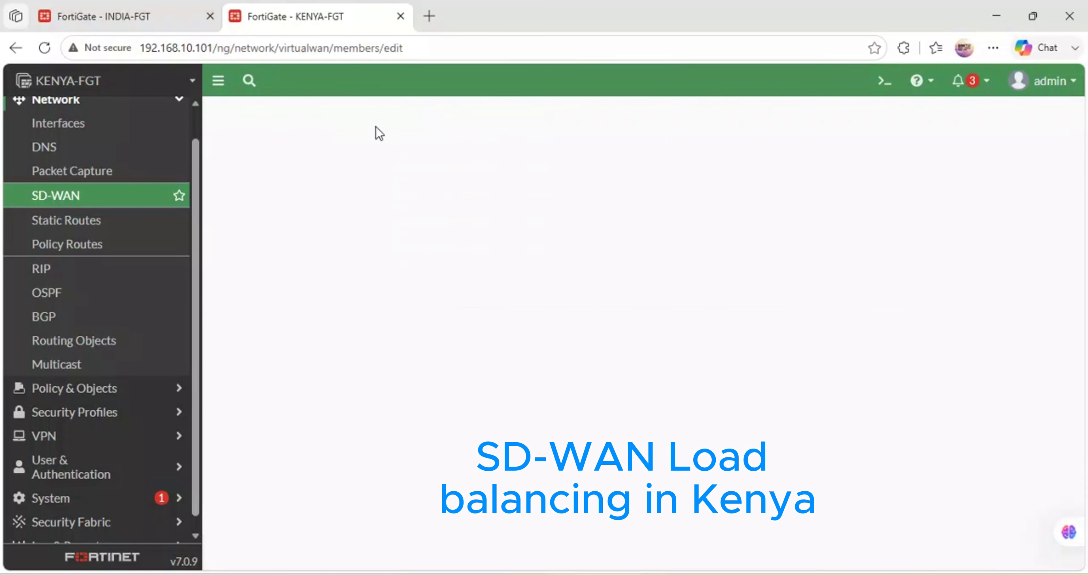
{"action": "left_click", "coordinate": [364, 148]}
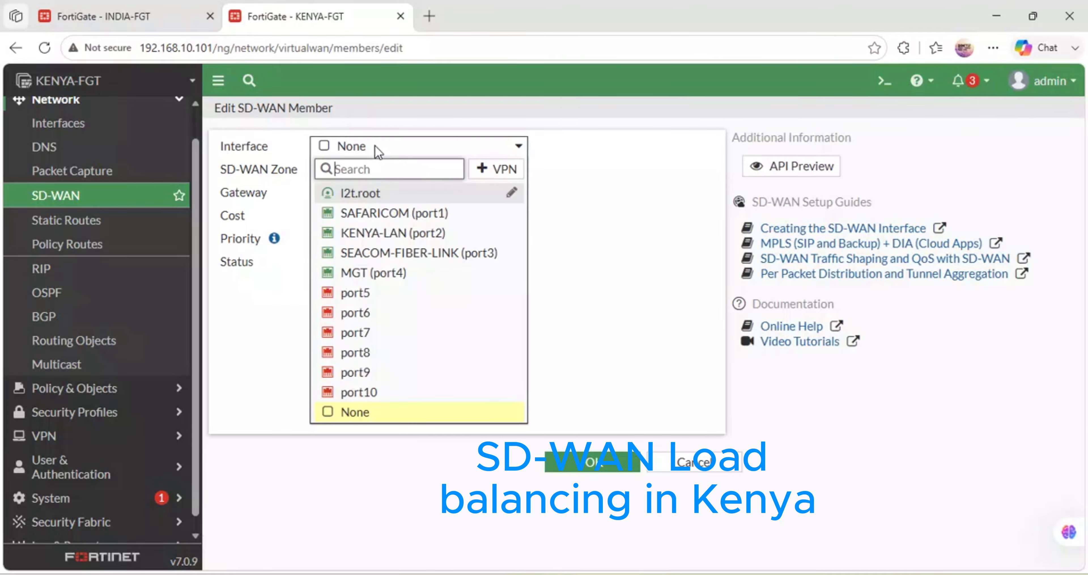
{"action": "left_click", "coordinate": [382, 215]}
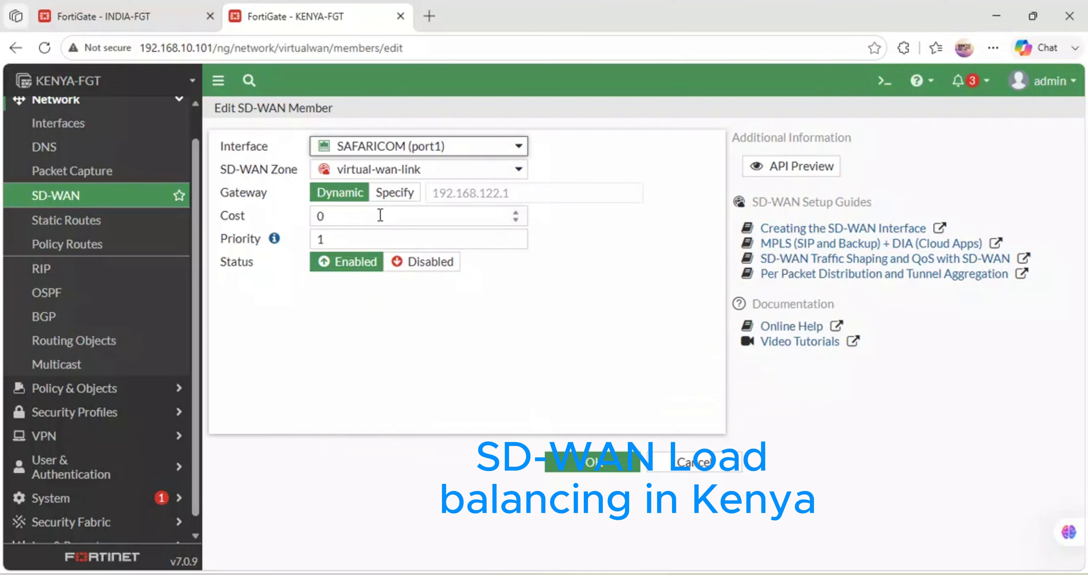
{"action": "left_click", "coordinate": [431, 169]}
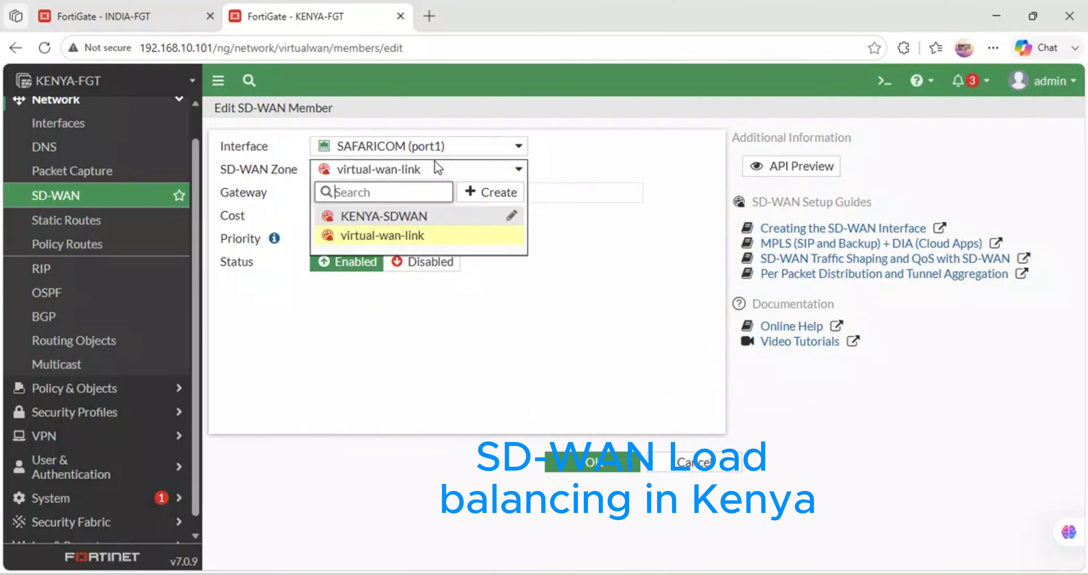
{"action": "left_click", "coordinate": [372, 218]}
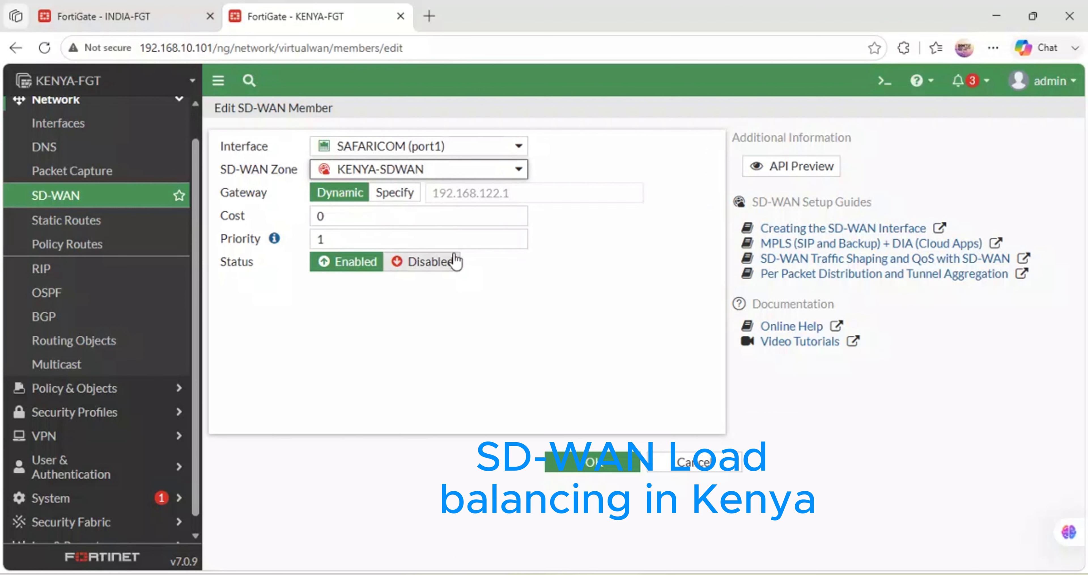
- Set the SAFARICOM member's priority to 10 and cost to 20, save it, and expand the KENYA-SDWAN zone
{"action": "double_click", "coordinate": [335, 240]}
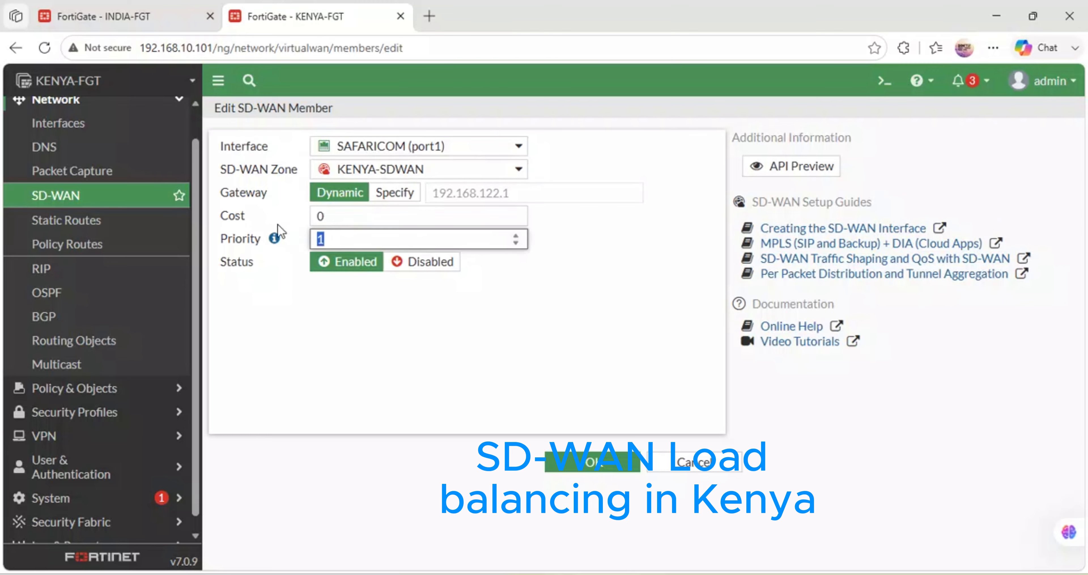
{"action": "type", "text": "10"}
{"action": "double_click", "coordinate": [349, 217]}
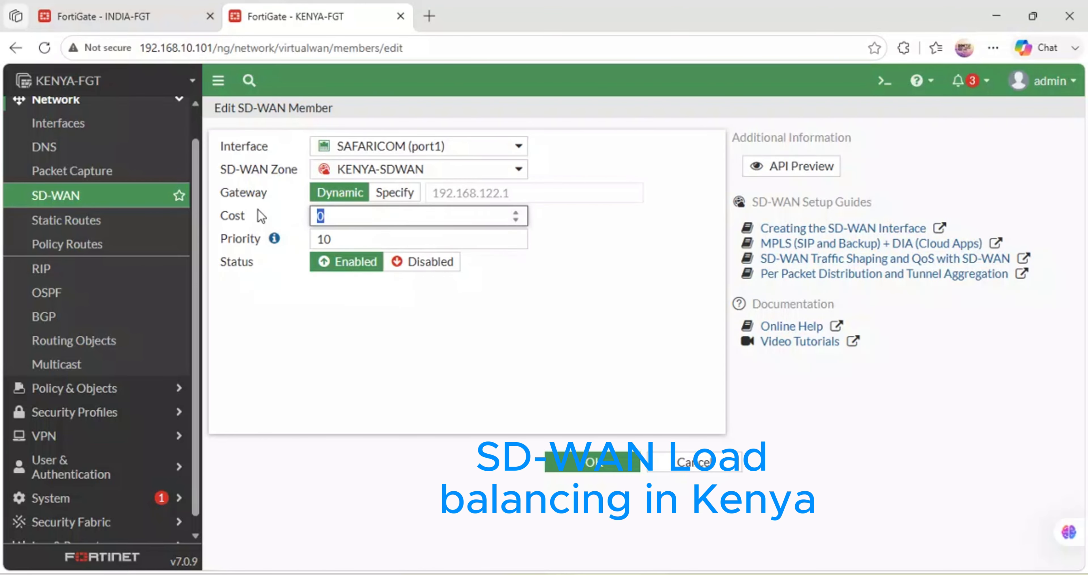
{"action": "type", "text": "20"}
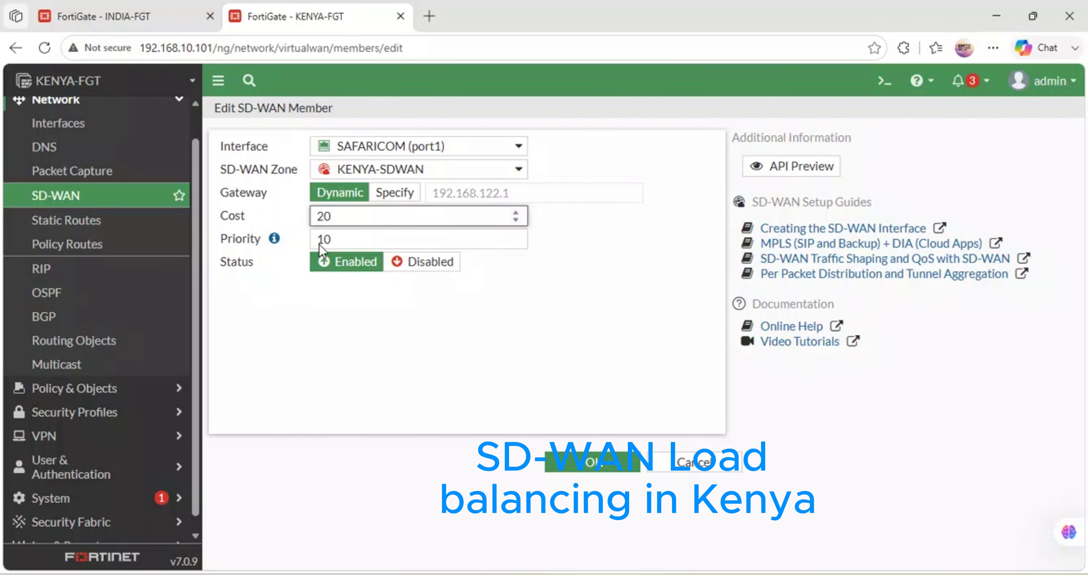
{"action": "left_click", "coordinate": [593, 463]}
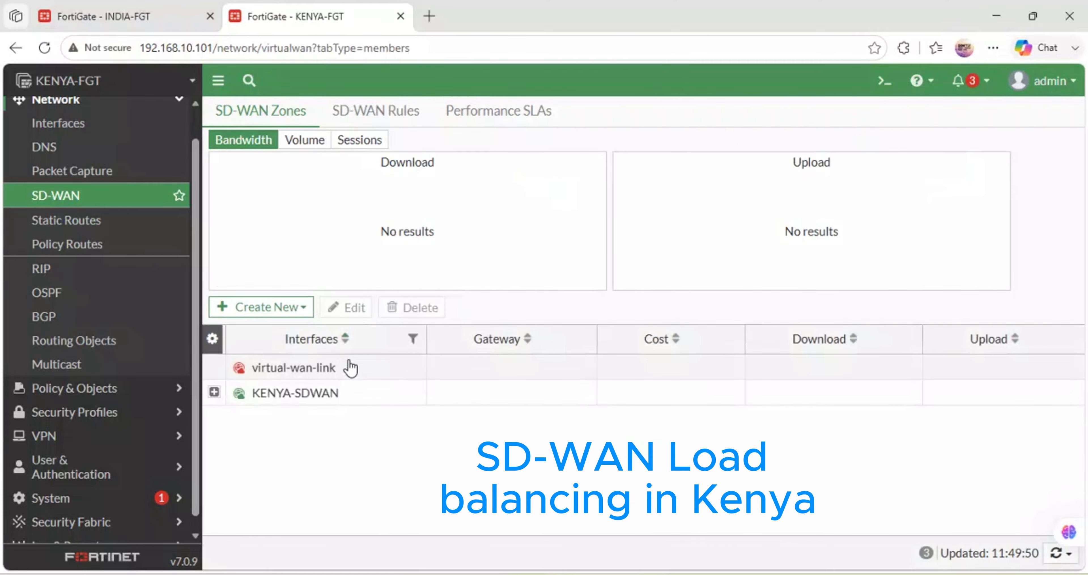
{"action": "left_click", "coordinate": [215, 392]}
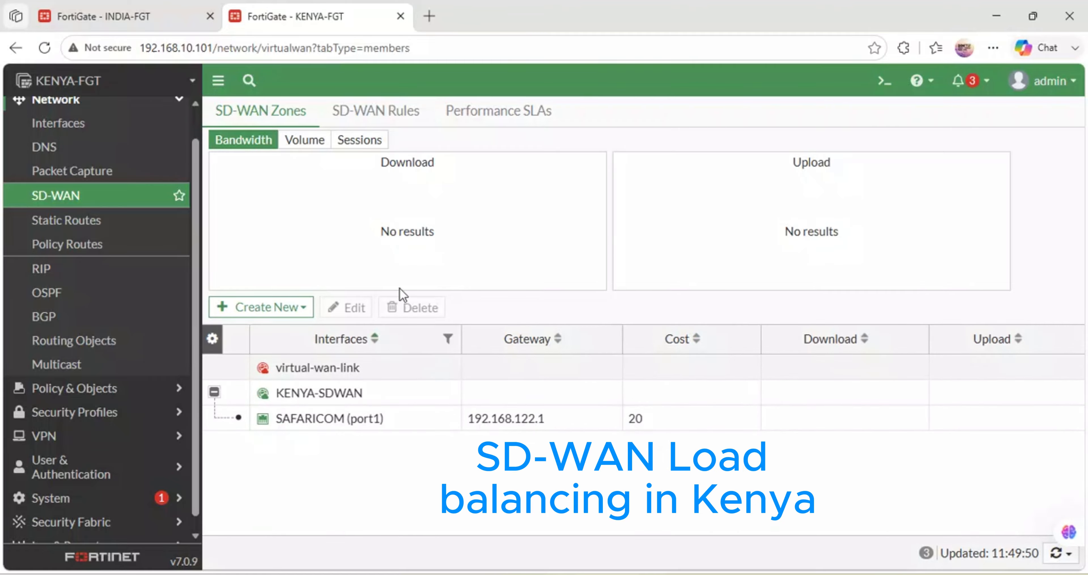
- Start another SD-WAN member using interface SEACOM-FIBER-LINK (port3) and assign it to the KENYA-SDWAN zone
{"action": "left_click", "coordinate": [297, 312]}
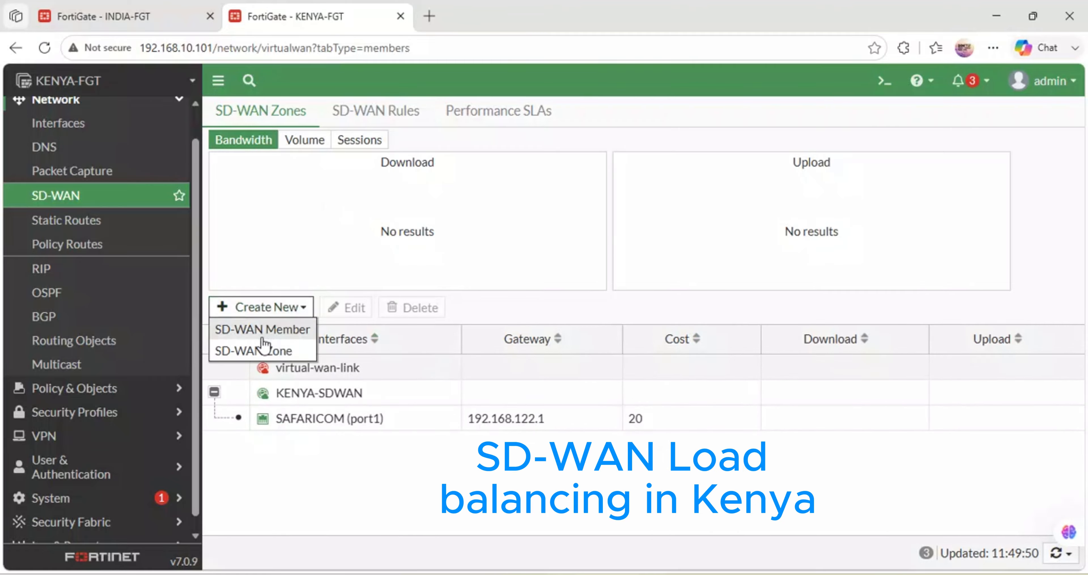
{"action": "left_click", "coordinate": [270, 327]}
{"action": "left_click", "coordinate": [359, 148]}
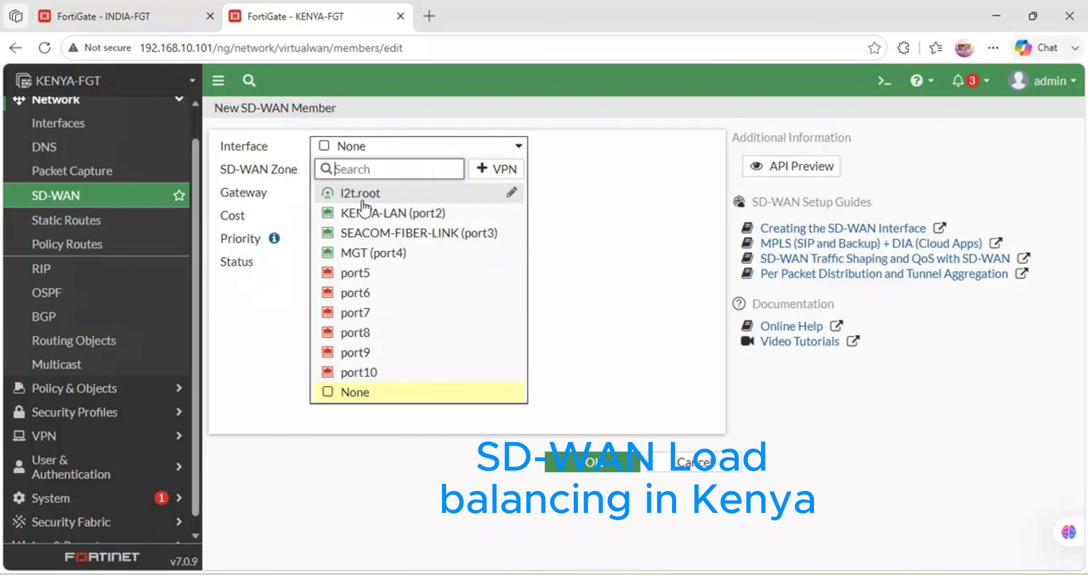
{"action": "left_click", "coordinate": [401, 233]}
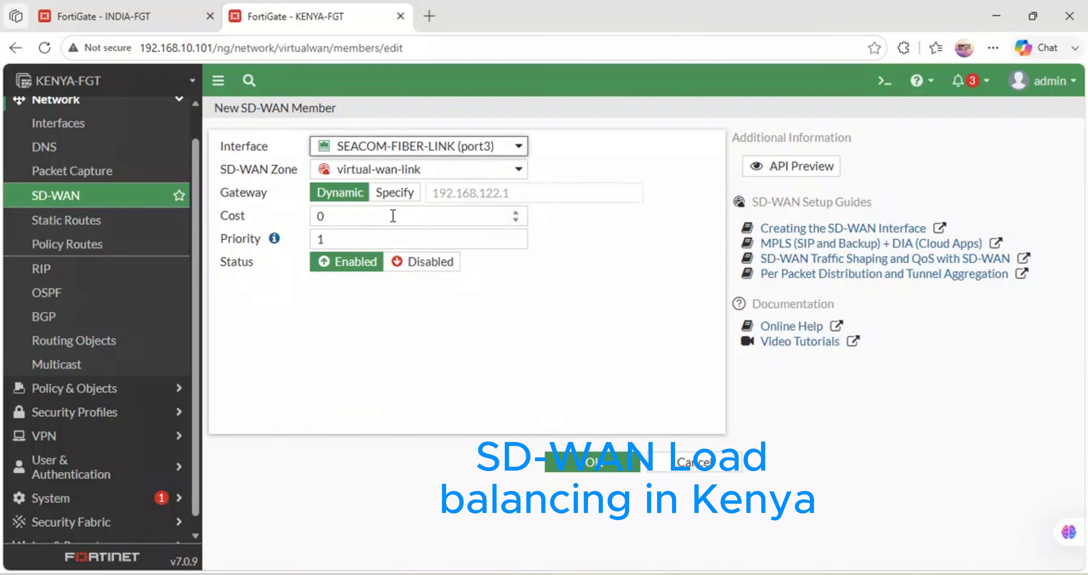
{"action": "left_click", "coordinate": [379, 165]}
{"action": "left_click", "coordinate": [374, 216]}
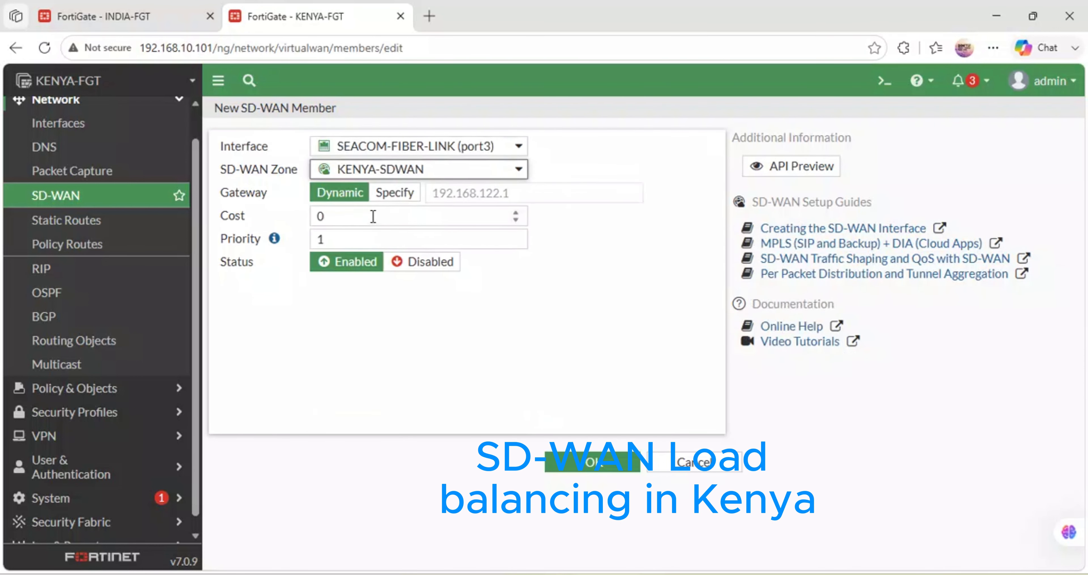
- Set the SEACOM-FIBER-LINK member's priority to 20 and cost to 80, and save the member
{"action": "double_click", "coordinate": [338, 238]}
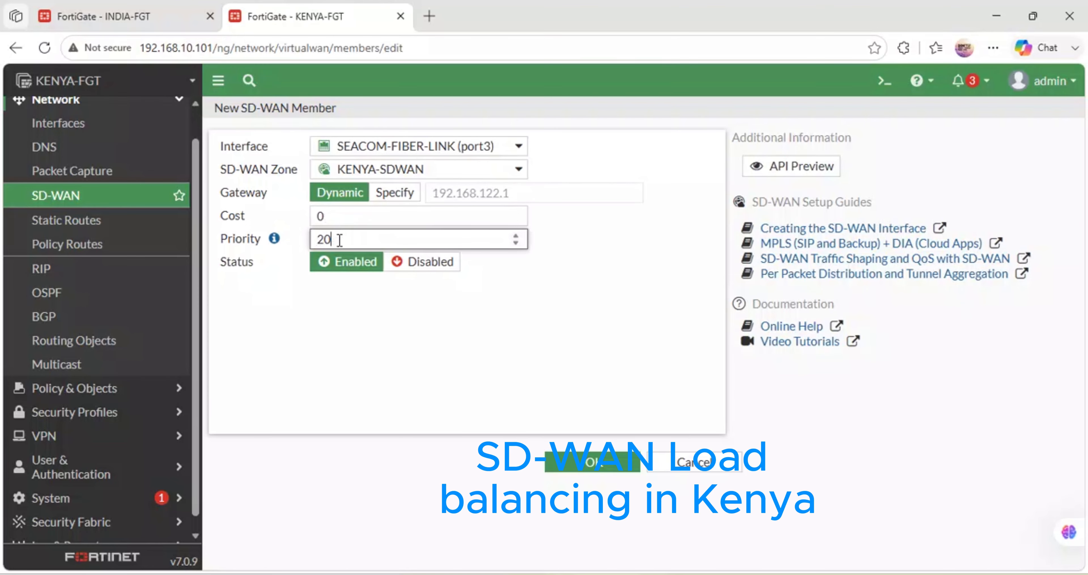
{"action": "double_click", "coordinate": [329, 215]}
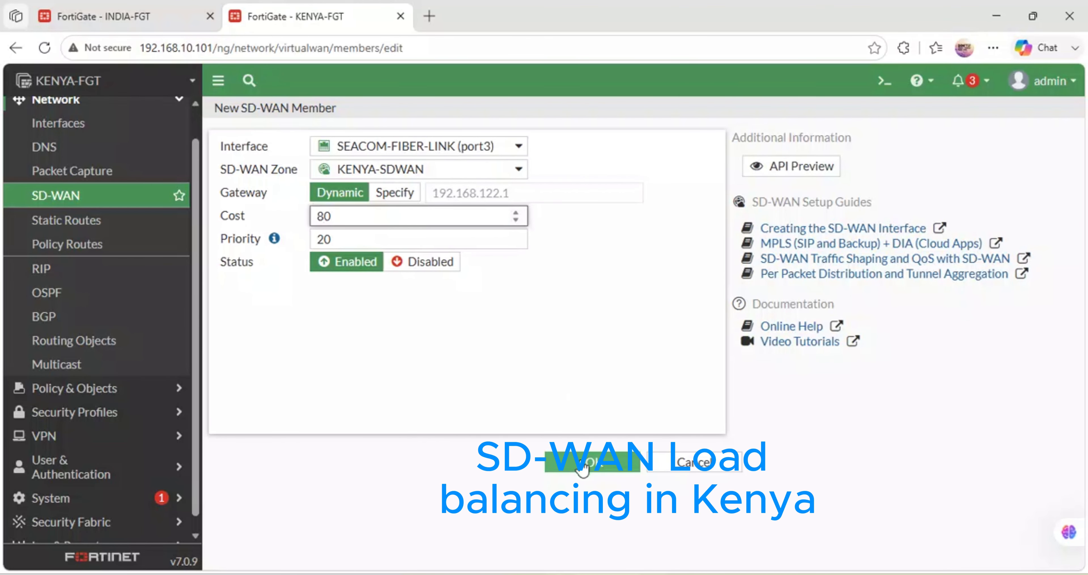
{"action": "left_click", "coordinate": [607, 459]}
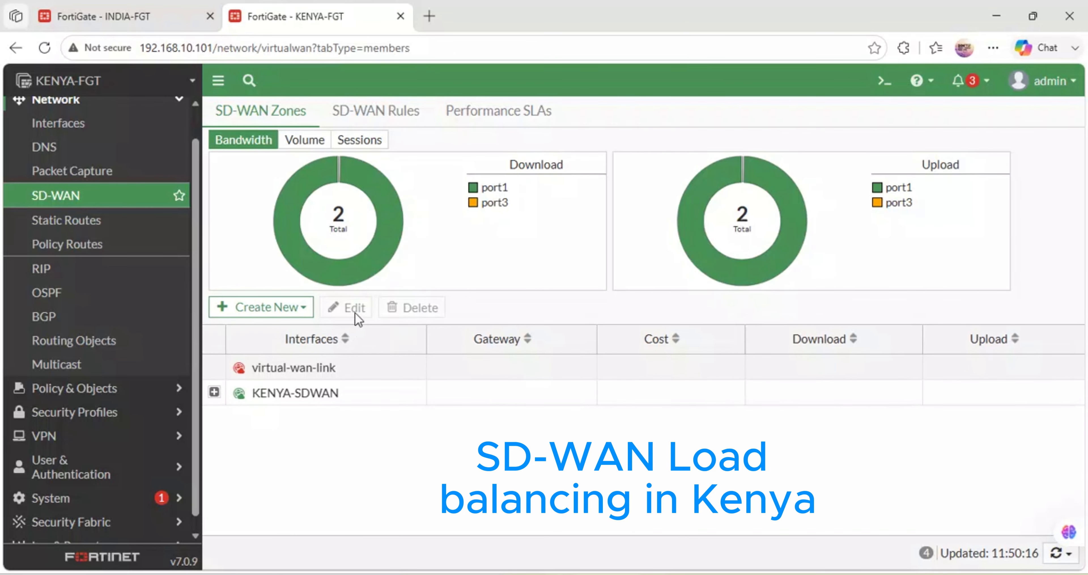
- Examine KENYA's download and upload shares and expand KENYA-SDWAN to check both members' costs and traffic
{"action": "mouse_move", "coordinate": [388, 260]}
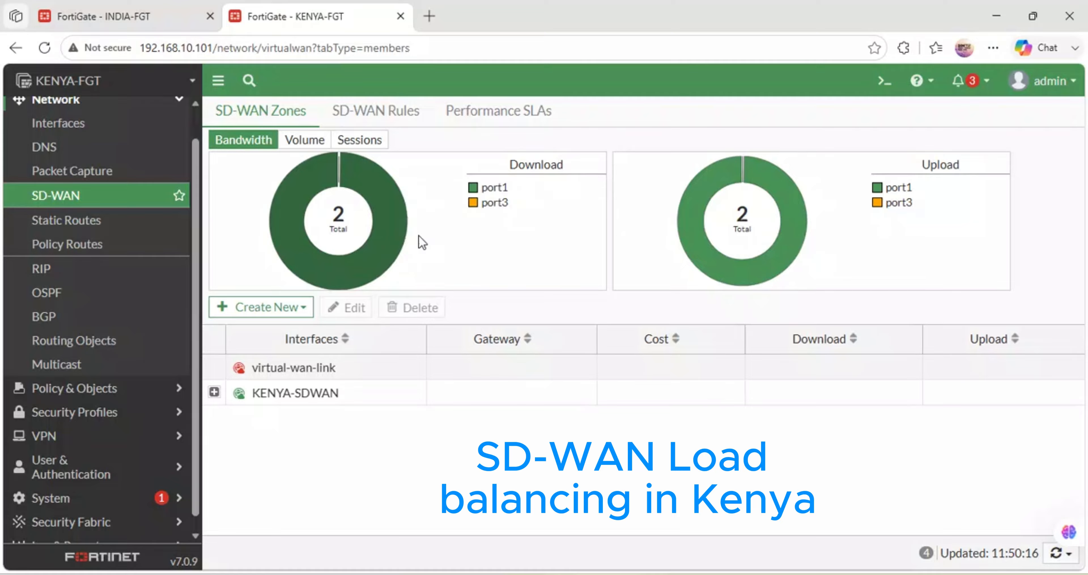
{"action": "mouse_move", "coordinate": [901, 205]}
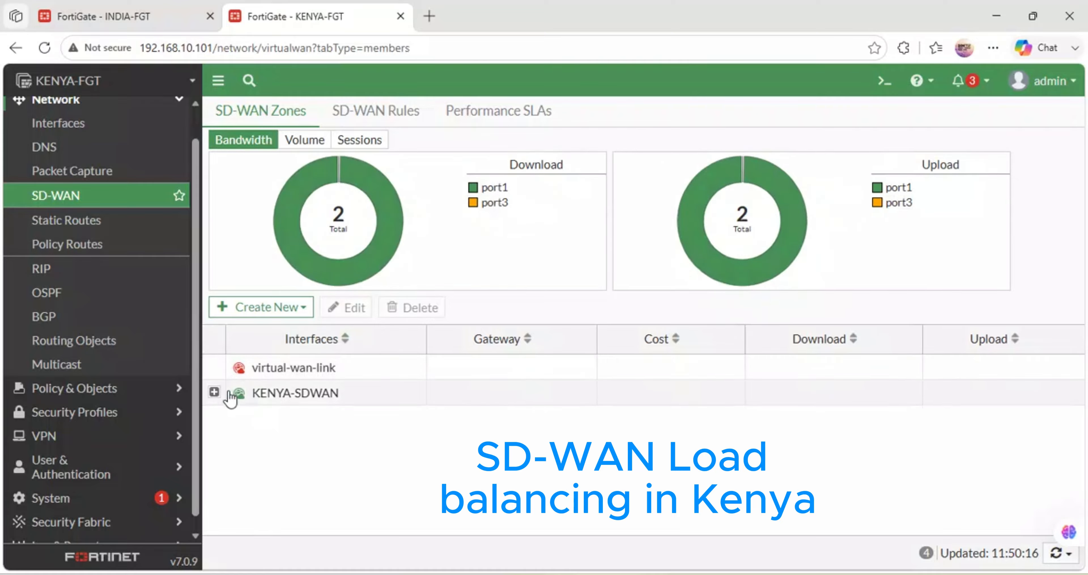
{"action": "left_click", "coordinate": [214, 391]}
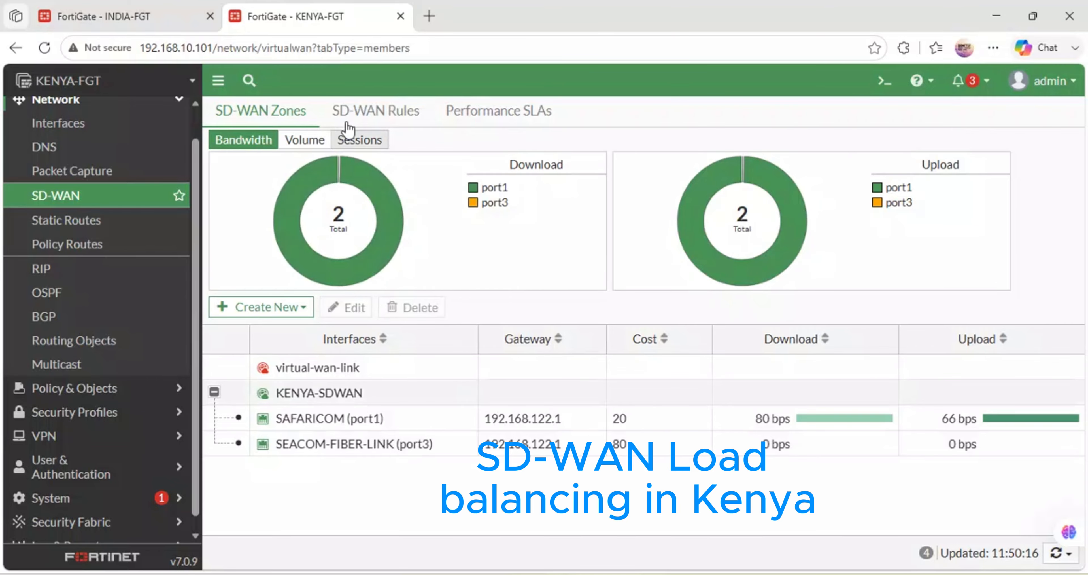
- Start a new performance SLA on KENYA and name it Ping_Google
{"action": "left_click", "coordinate": [382, 113]}
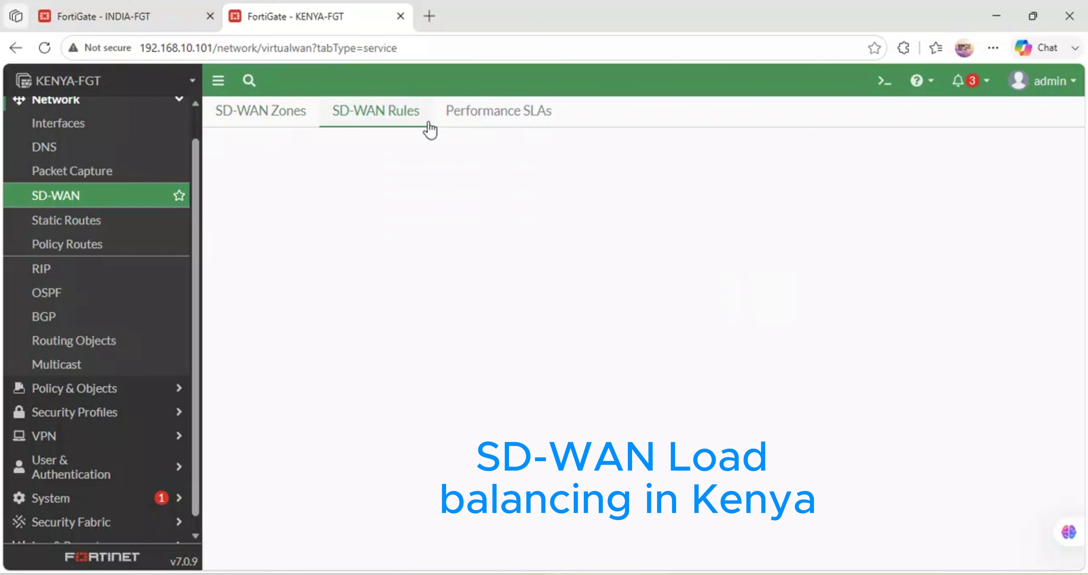
{"action": "left_click", "coordinate": [517, 113]}
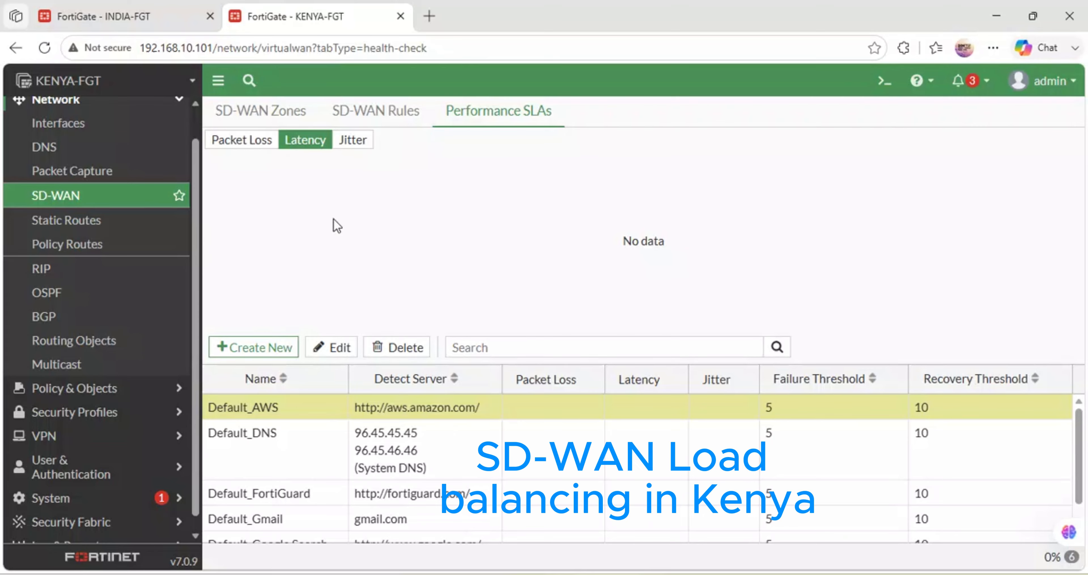
{"action": "left_click", "coordinate": [315, 143]}
{"action": "left_click", "coordinate": [243, 146]}
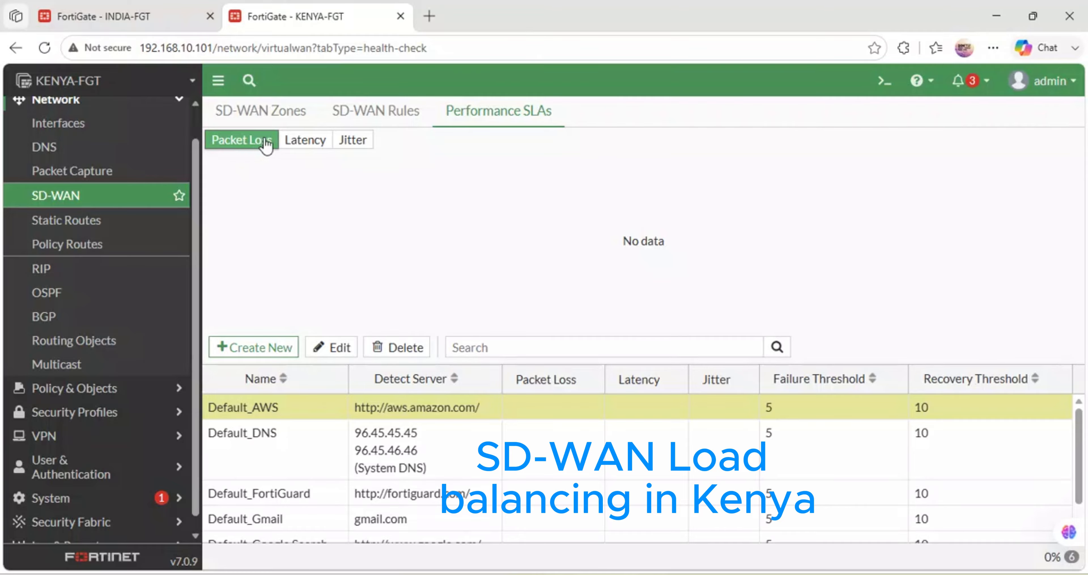
{"action": "left_click", "coordinate": [297, 144]}
{"action": "left_click", "coordinate": [257, 353]}
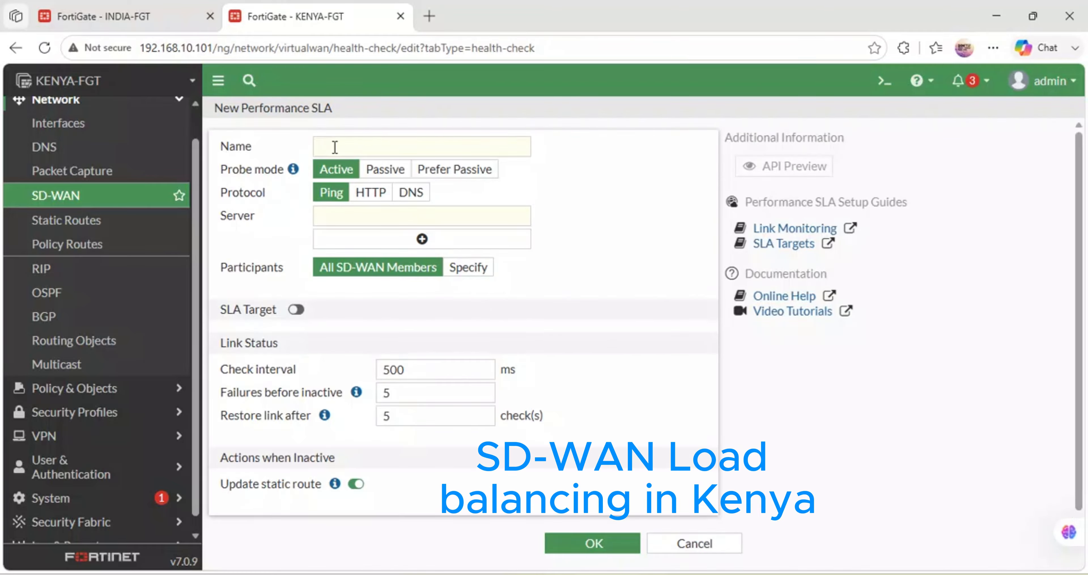
{"action": "left_click", "coordinate": [335, 147]}
{"action": "type", "text": "Ping-"}
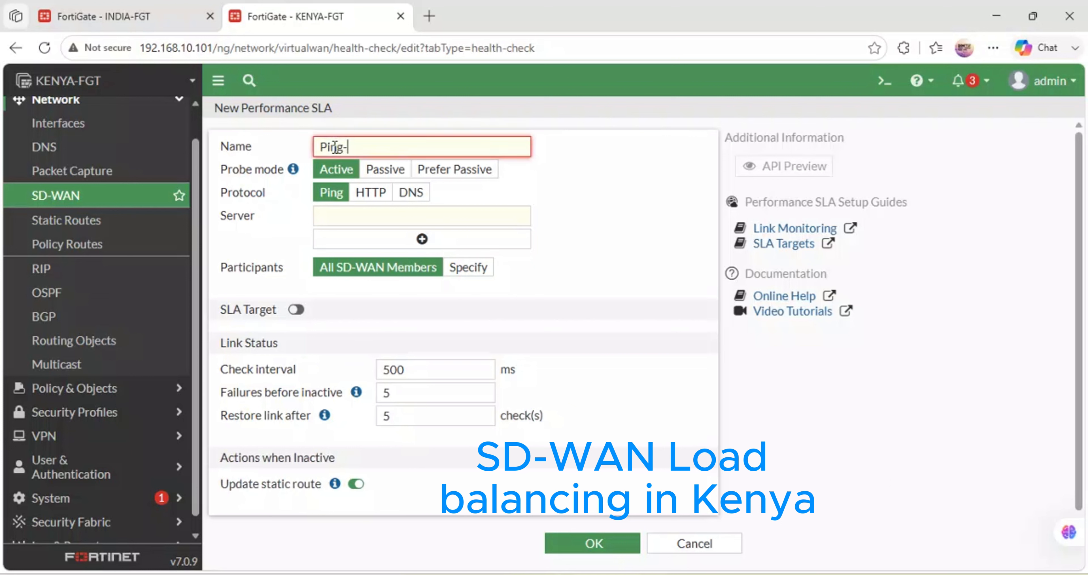
{"action": "key", "text": "BackSpace"}
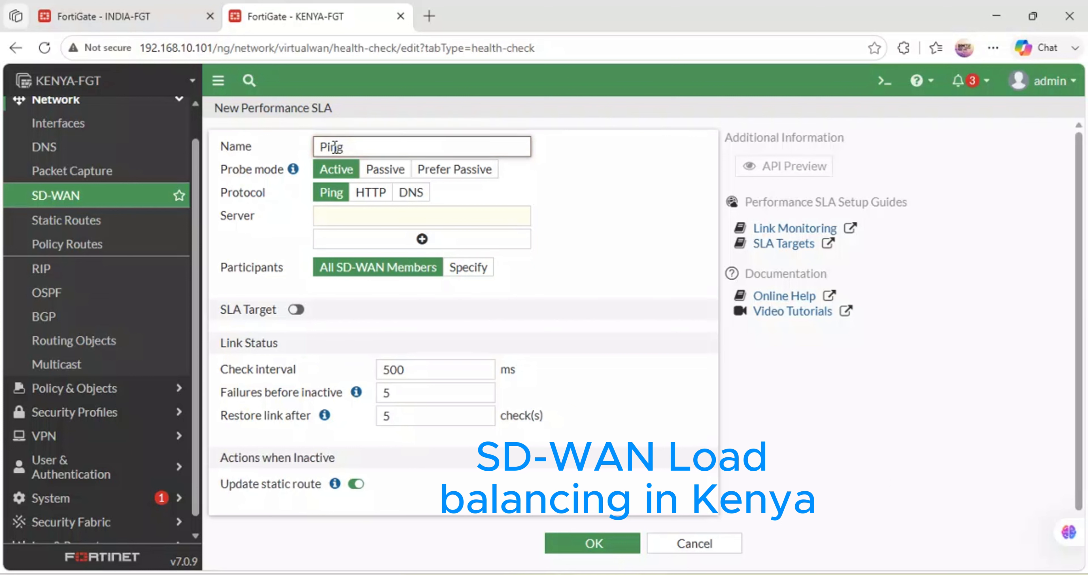
{"action": "type", "text": "_Google"}
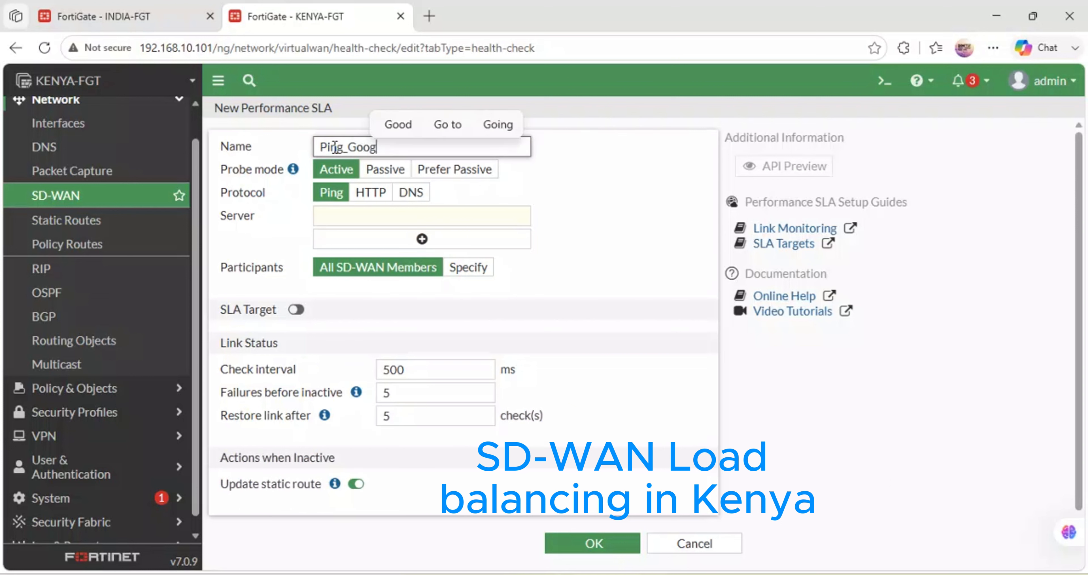
- Set 8.8.8.8 as the only probe server of the Ping_Google SLA
{"action": "left_click", "coordinate": [350, 216]}
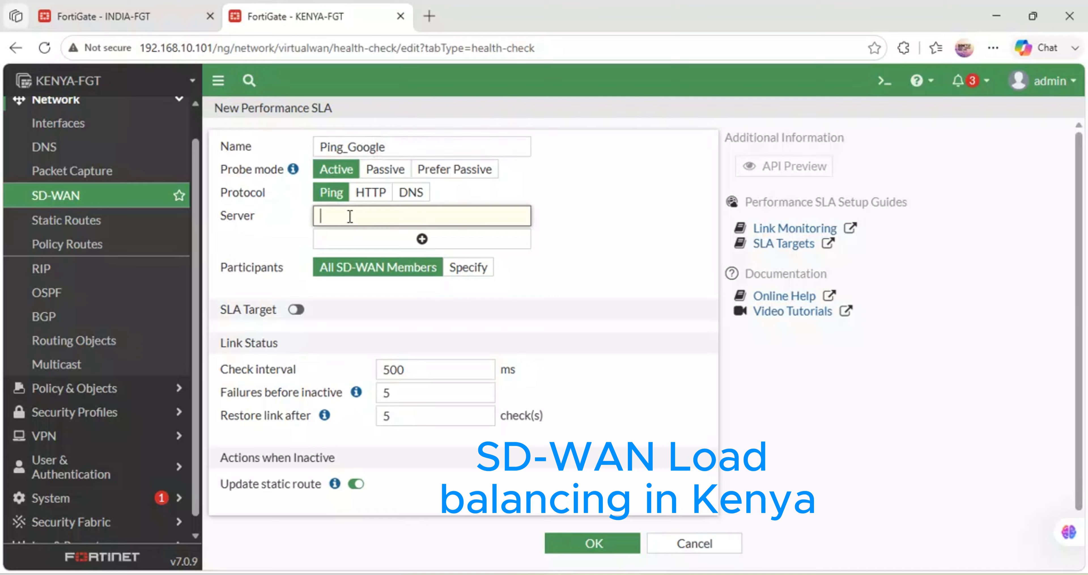
{"action": "type", "text": "88.8.8"}
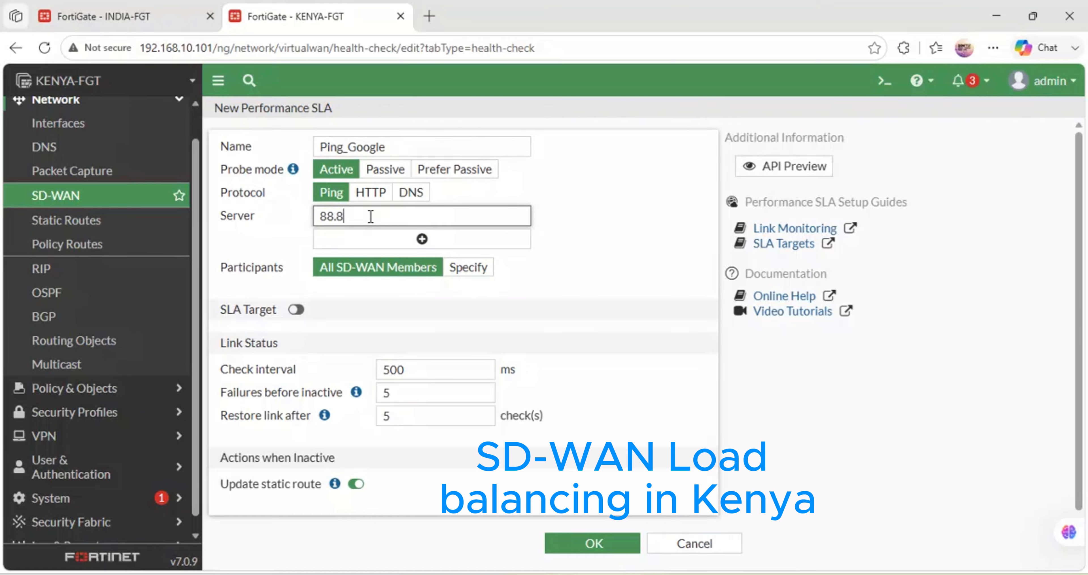
{"action": "key", "text": "BackSpace"}
{"action": "key", "text": "BackSpace"}
{"action": "type", "text": ".8.8.8"}
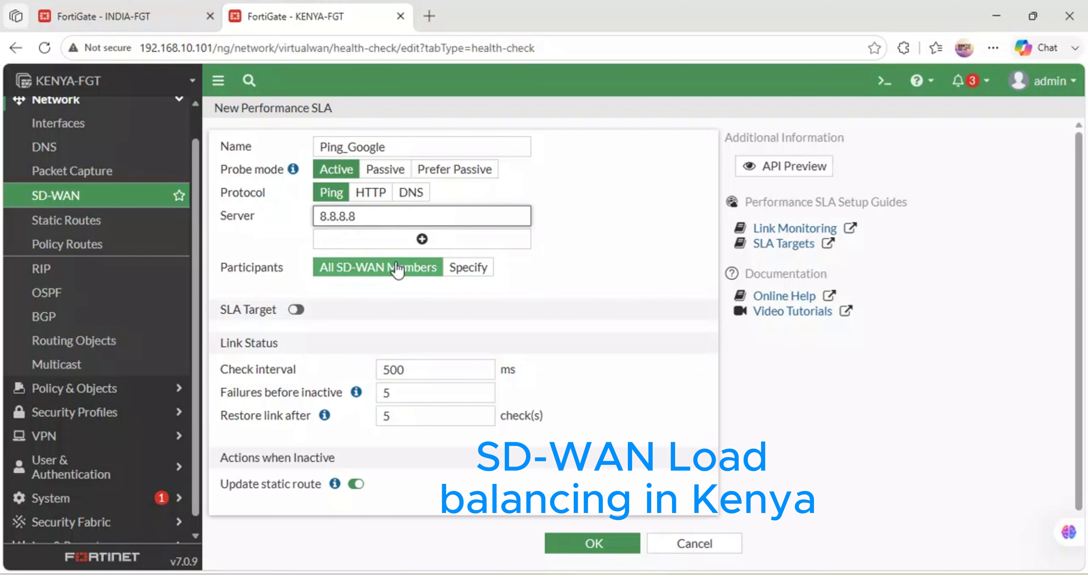
{"action": "left_click", "coordinate": [405, 243]}
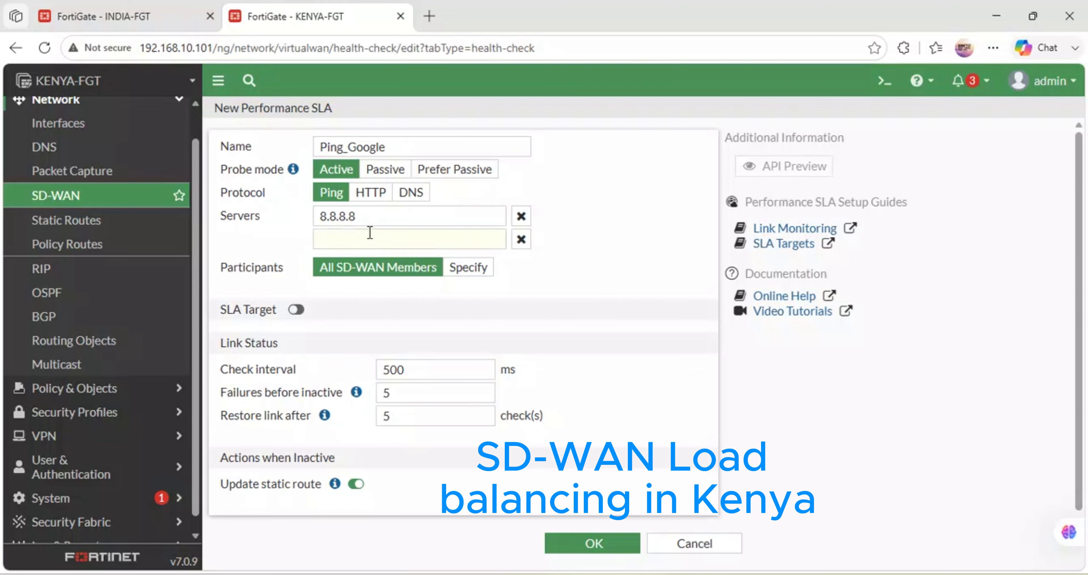
{"action": "left_click", "coordinate": [520, 239]}
- Specify SAFARICOM (port1) and SEACOM-FIBER-LINK (port3) as the Ping_Google SLA's participants
{"action": "left_click", "coordinate": [467, 267]}
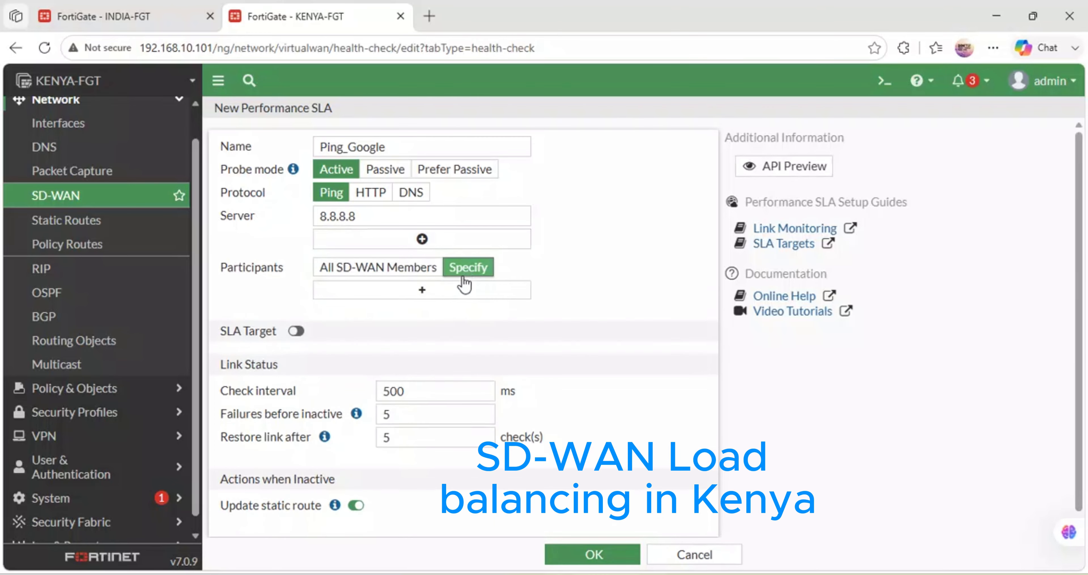
{"action": "left_click", "coordinate": [443, 291]}
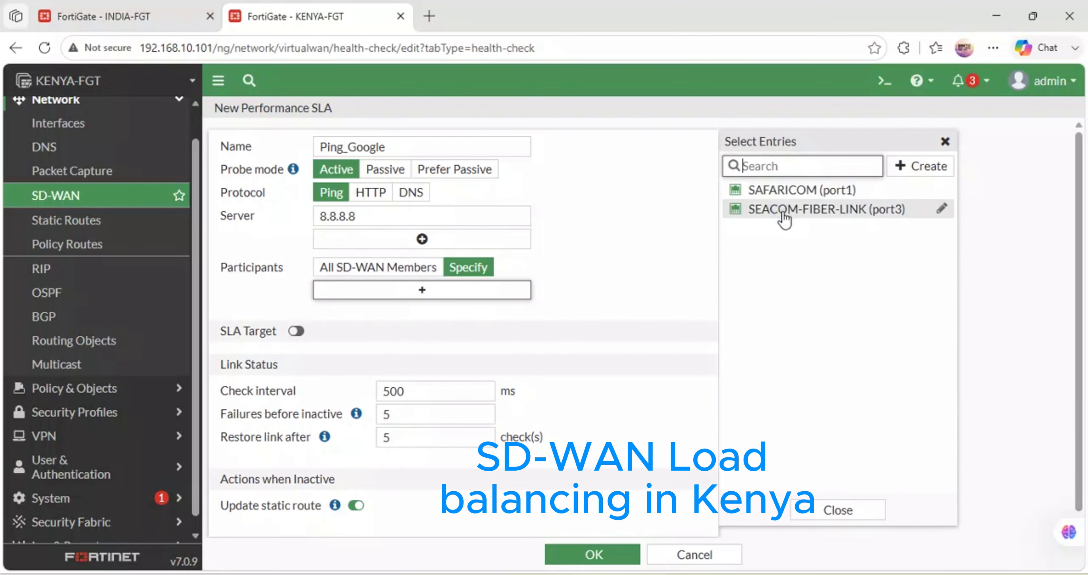
{"action": "left_click", "coordinate": [767, 193]}
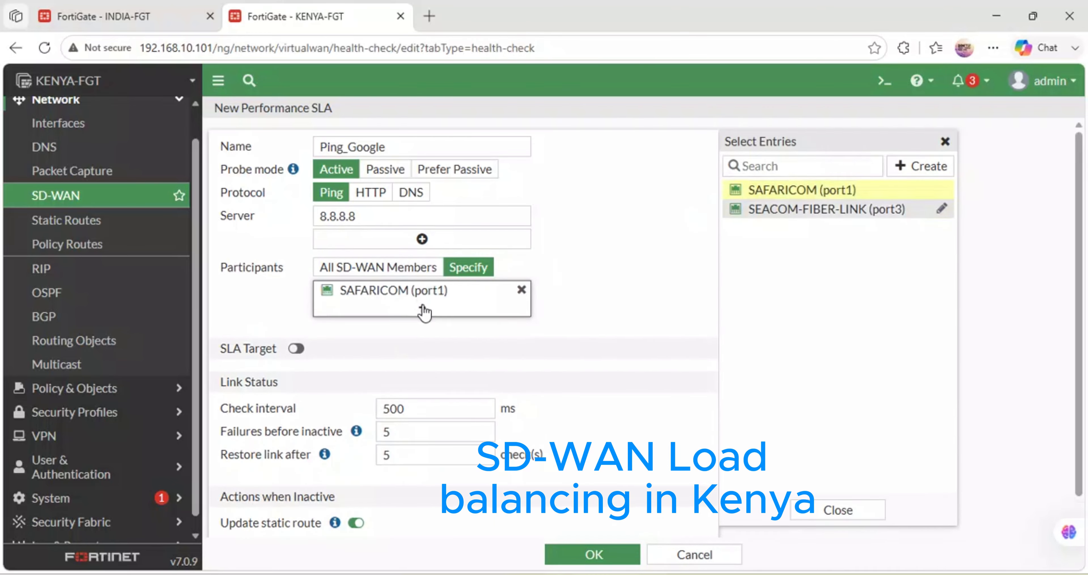
{"action": "left_click", "coordinate": [756, 208]}
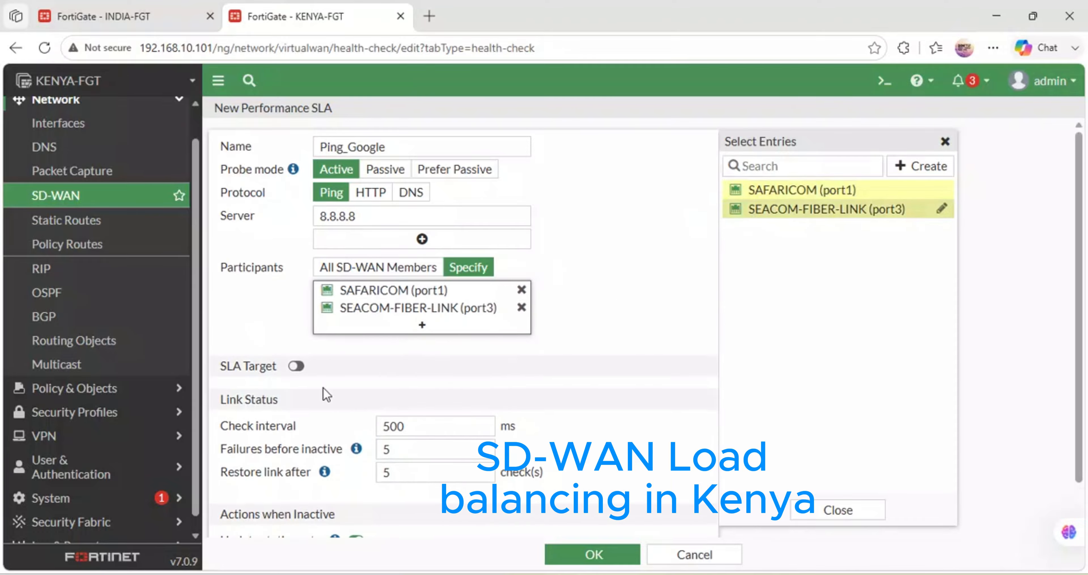
- Enable the SLA target with a latency threshold of 30 ms, jitter of 0.5 ms and packet loss of 0.5%
{"action": "left_click", "coordinate": [296, 366]}
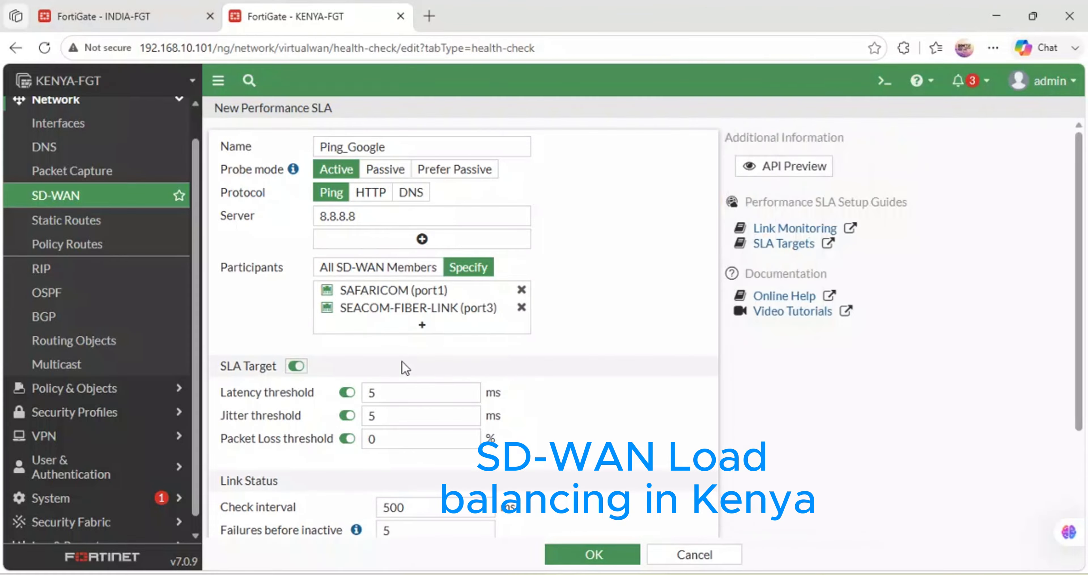
{"action": "scroll", "coordinate": [402, 361], "scroll_direction": "down", "scroll_amount": 2}
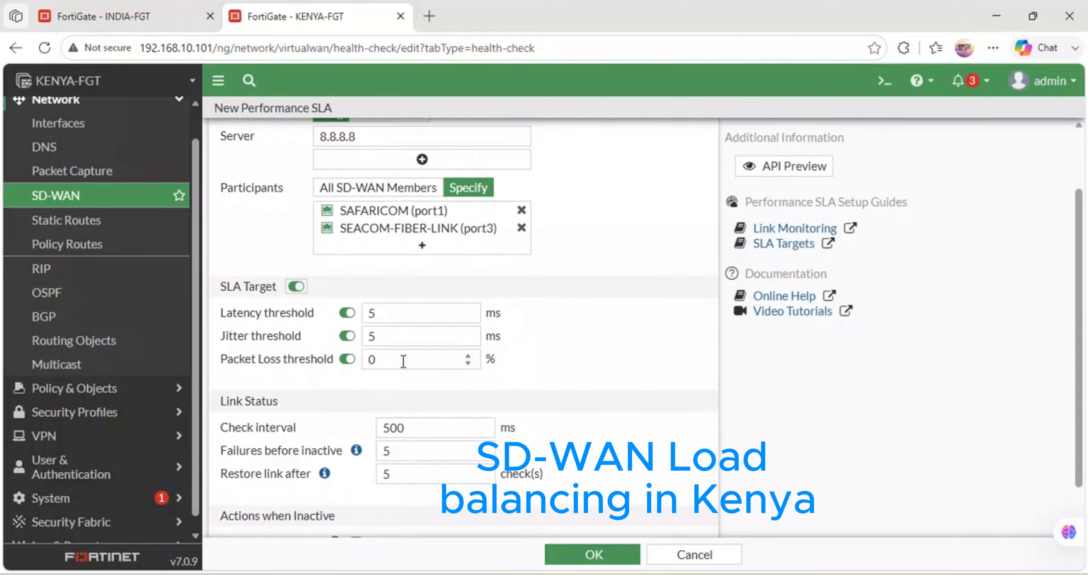
{"action": "left_click", "coordinate": [380, 319]}
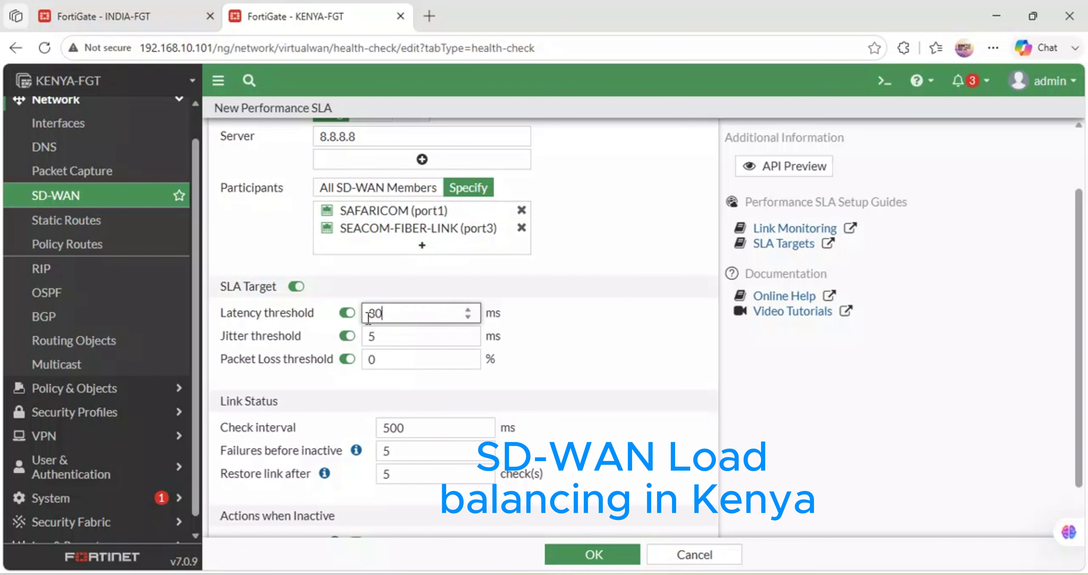
{"action": "double_click", "coordinate": [384, 336]}
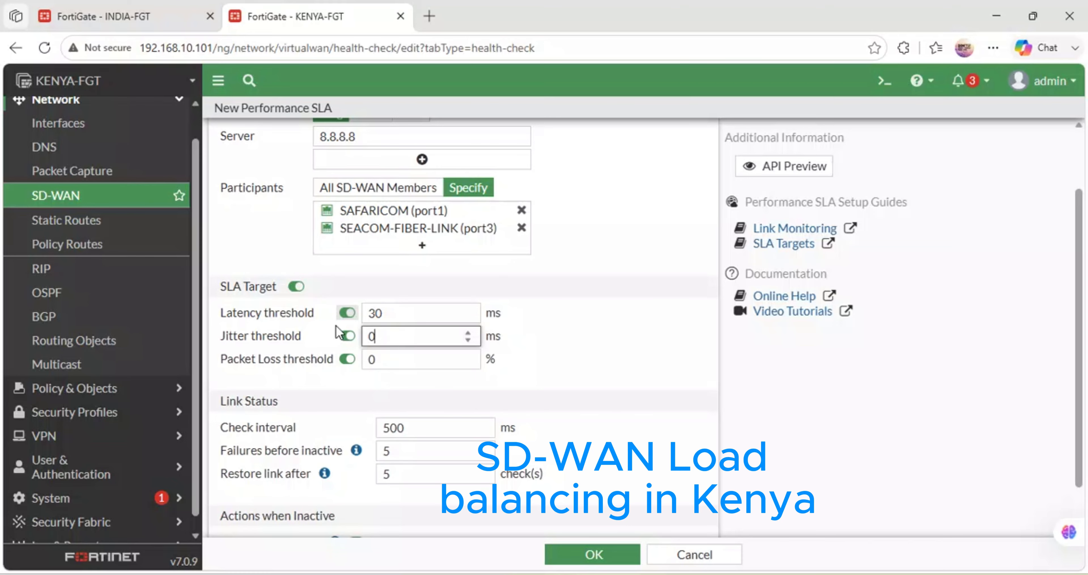
{"action": "left_click", "coordinate": [397, 360]}
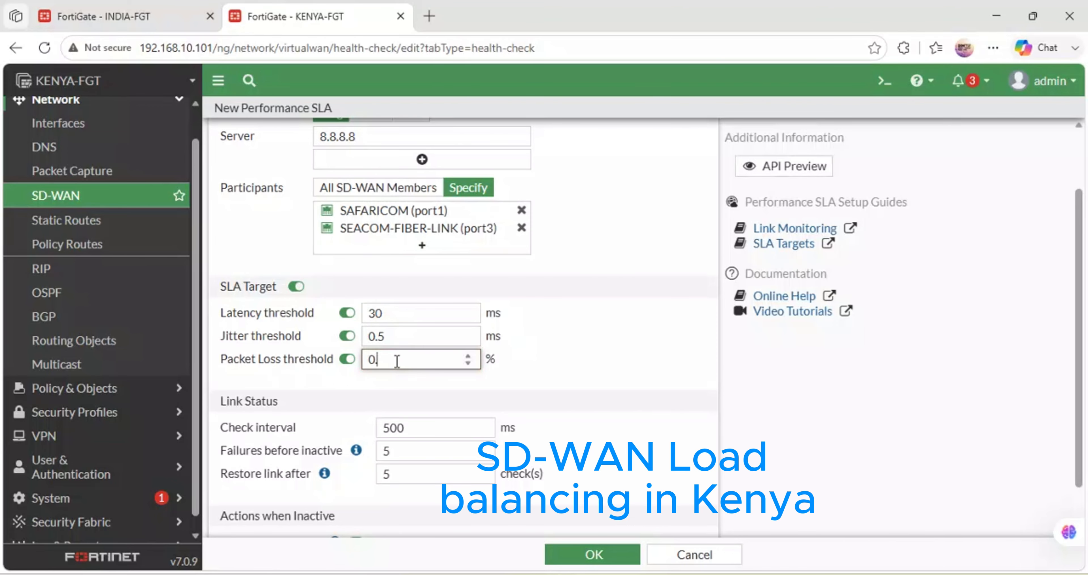
{"action": "left_click", "coordinate": [605, 371]}
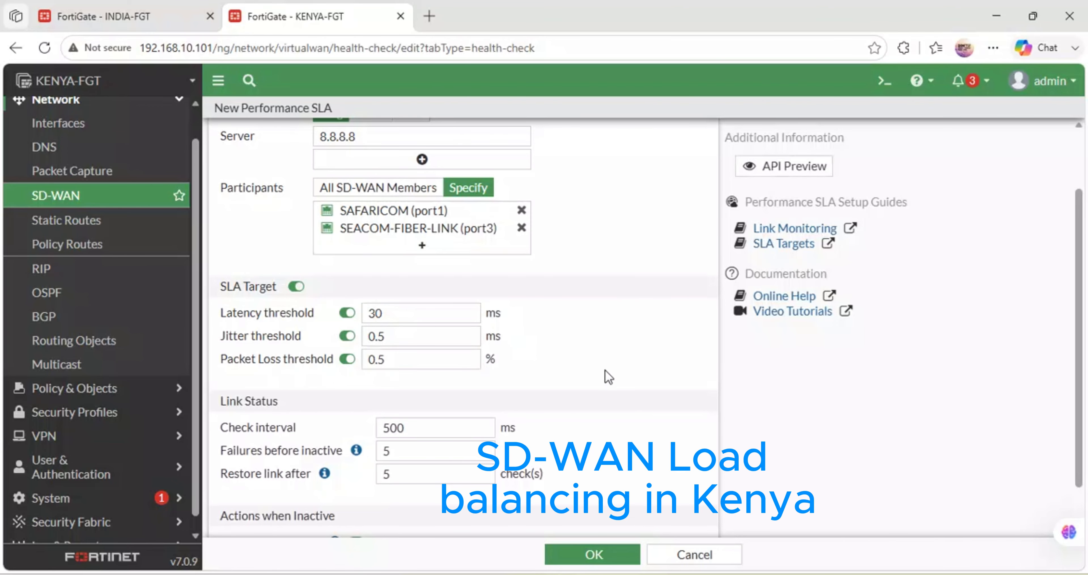
- Set the link to restore after 1 check and go inactive after 1 failure, and save the Ping_Google SLA
{"action": "scroll", "coordinate": [412, 421], "scroll_direction": "down", "scroll_amount": 1}
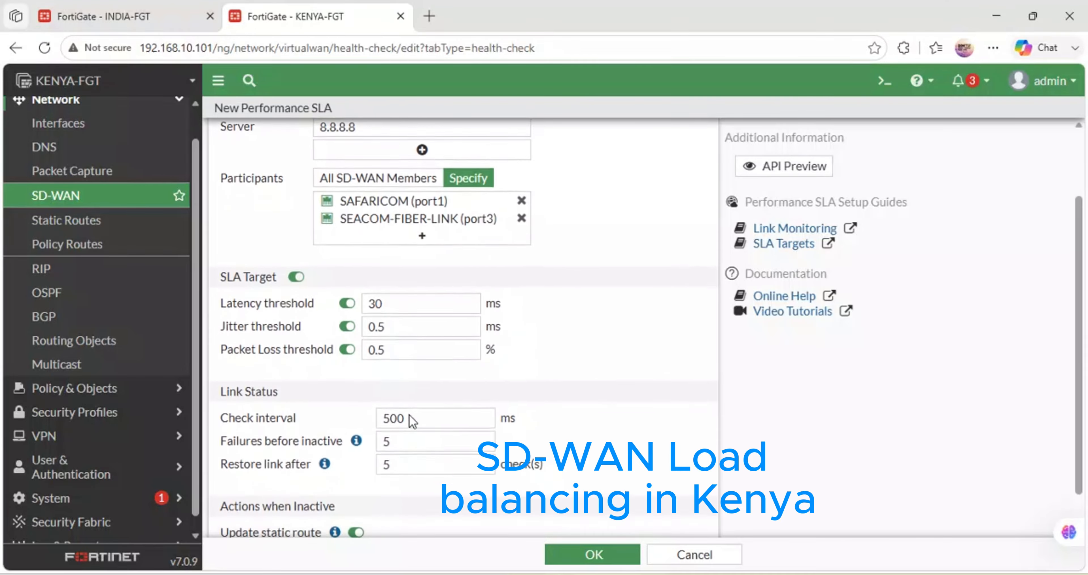
{"action": "scroll", "coordinate": [410, 414], "scroll_direction": "down", "scroll_amount": 2}
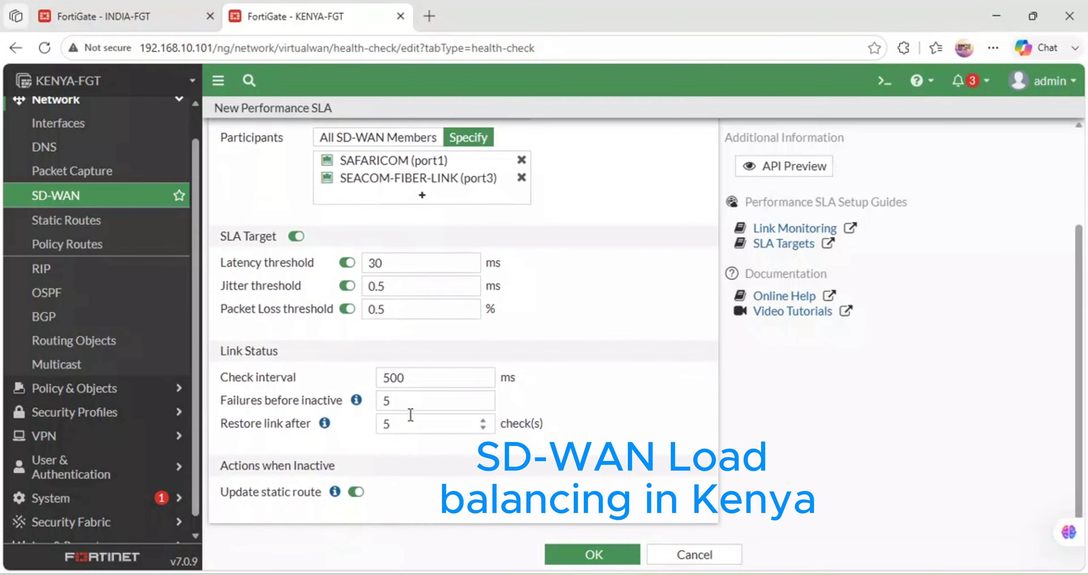
{"action": "left_click_drag", "start_coordinate": [400, 420], "coordinate": [362, 418]}
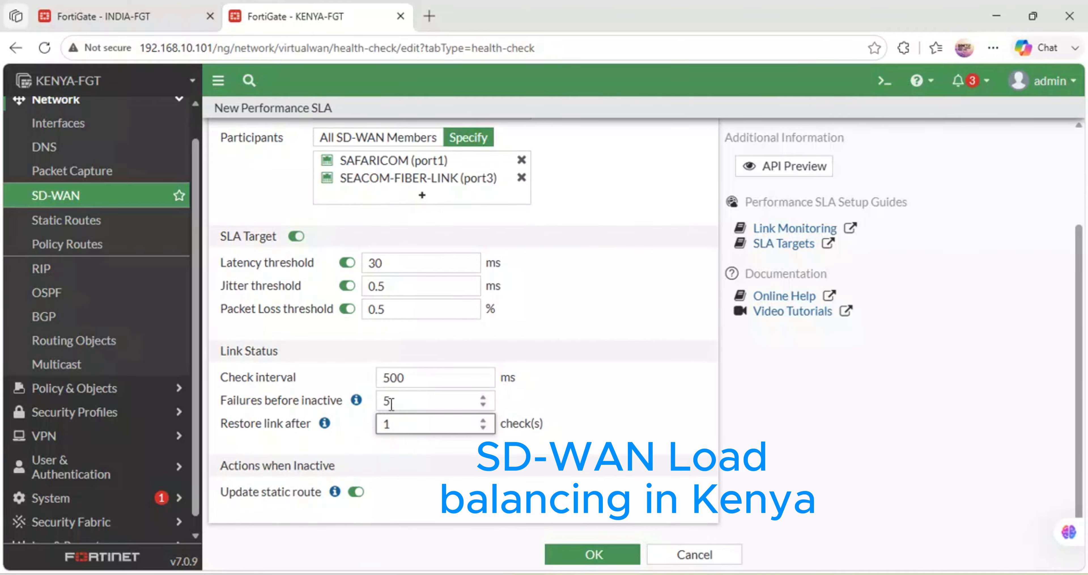
{"action": "left_click", "coordinate": [411, 400]}
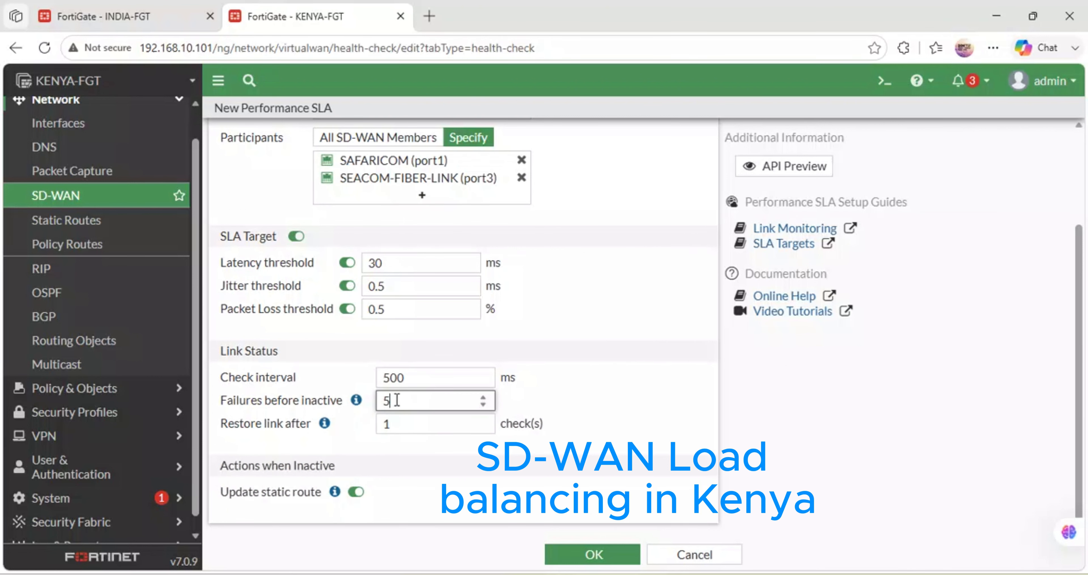
{"action": "type", "text": "1"}
{"action": "left_click", "coordinate": [570, 554]}
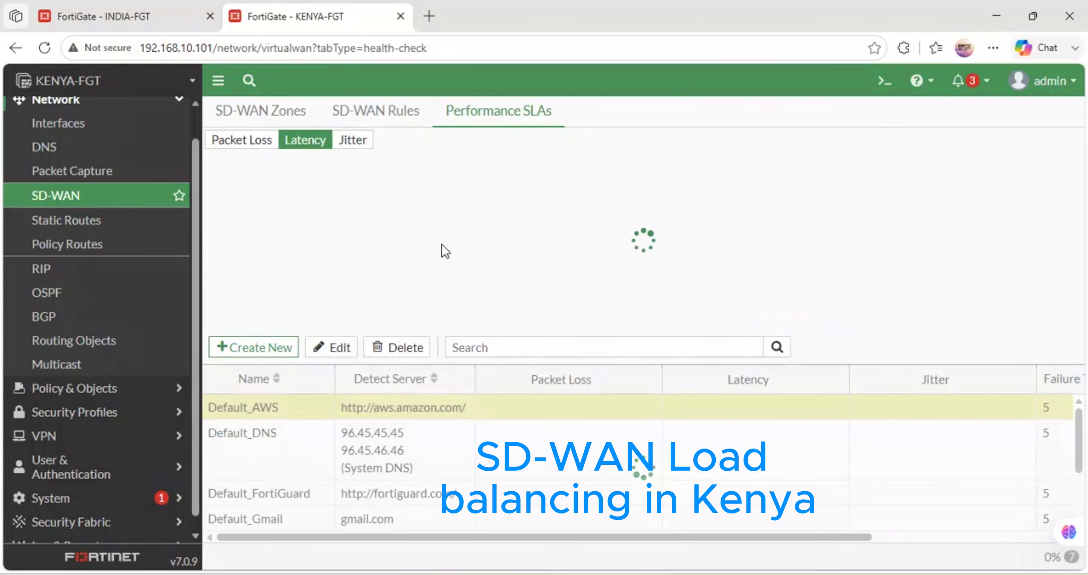
- Start a new SD-WAN rule and name it Access-Internet
{"action": "left_click", "coordinate": [396, 111]}
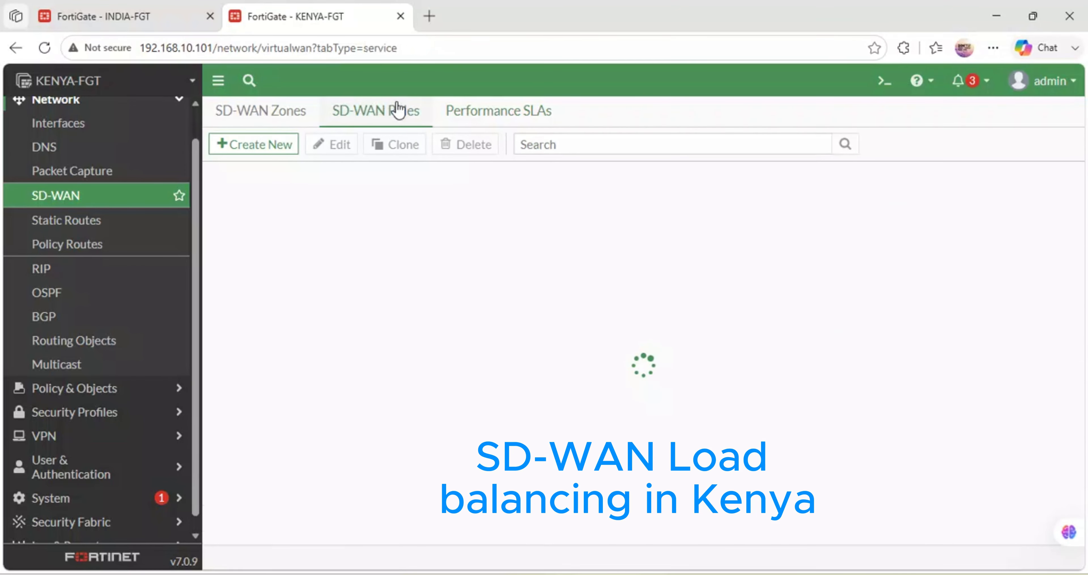
{"action": "left_click", "coordinate": [260, 145]}
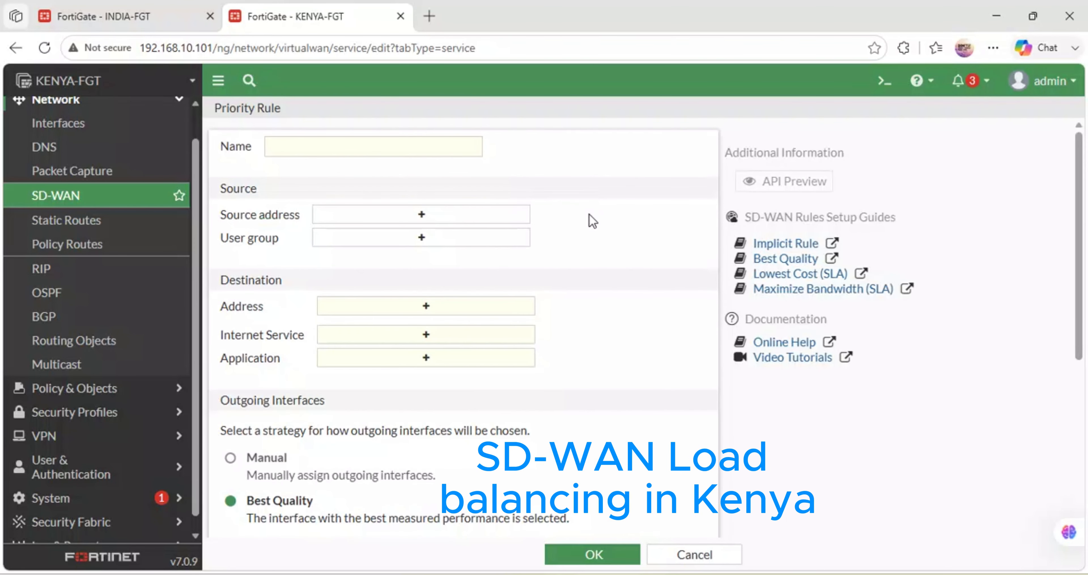
{"action": "left_click", "coordinate": [348, 147]}
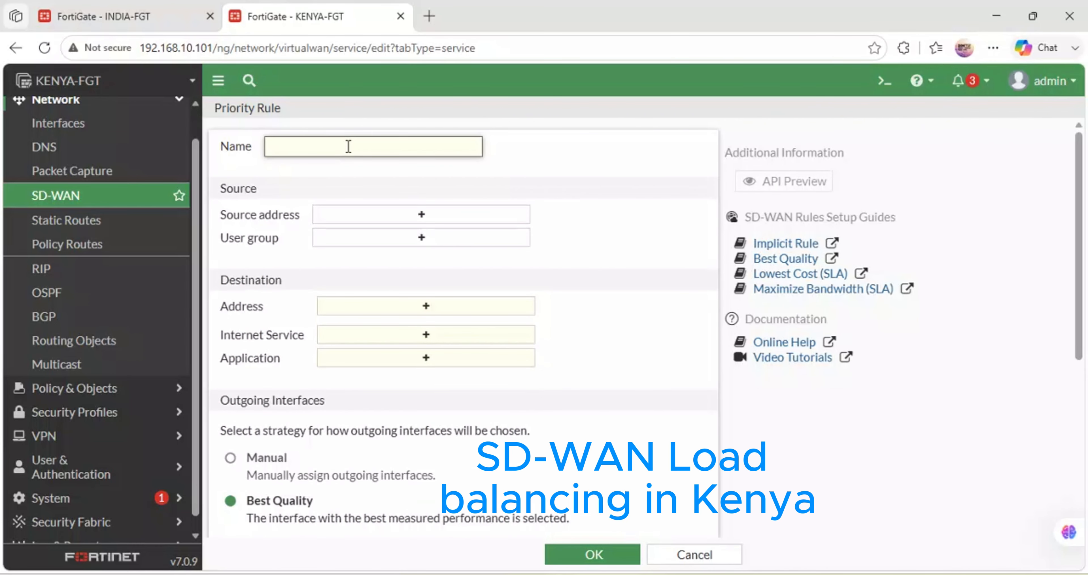
{"action": "type", "text": "Access"}
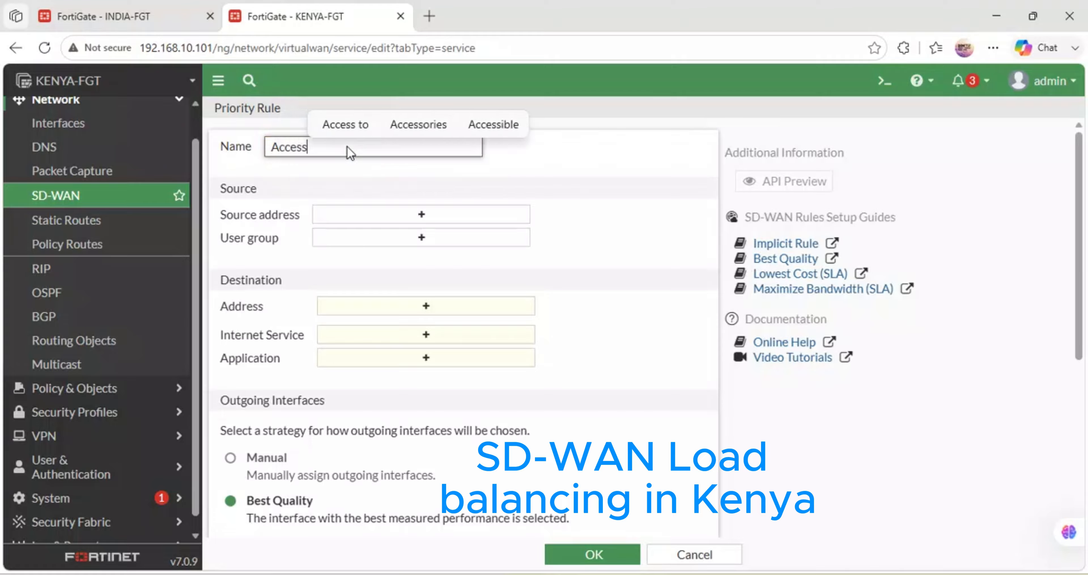
{"action": "type", "text": "-Internet"}
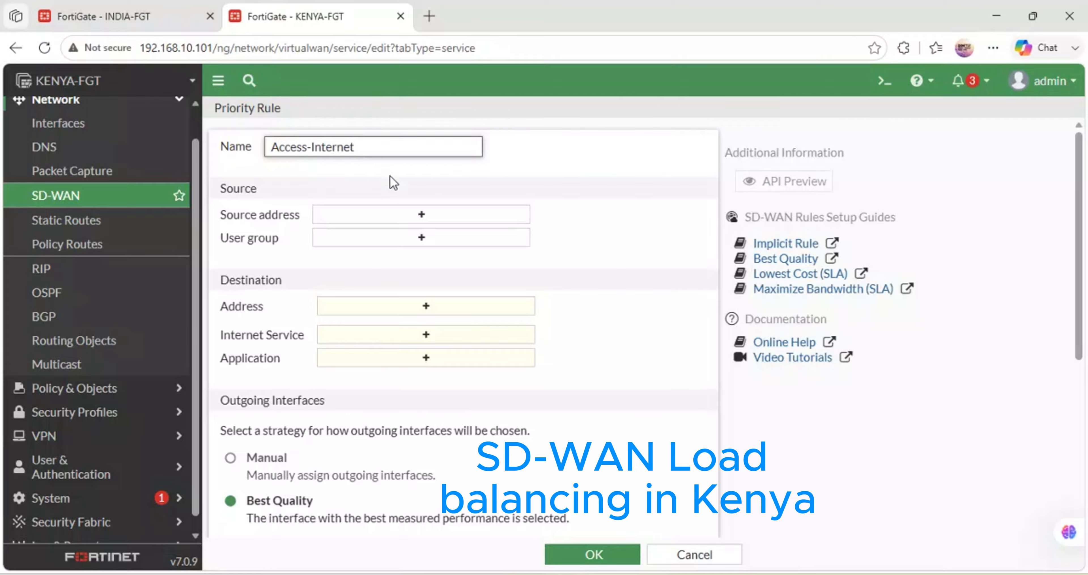
- Set both the source address and the destination address of the Access-Internet rule to all
{"action": "left_click", "coordinate": [380, 214]}
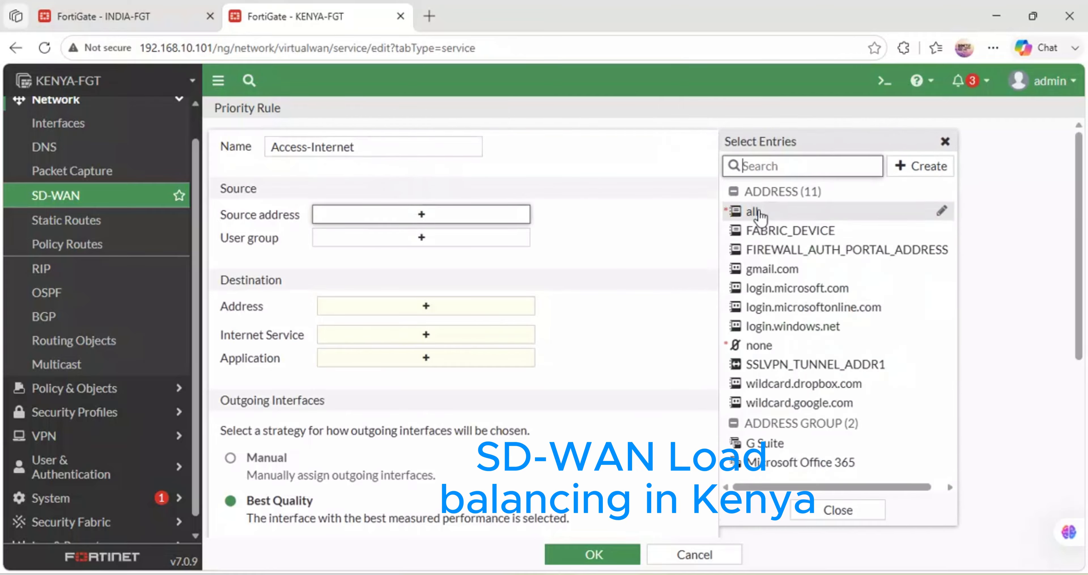
{"action": "left_click", "coordinate": [753, 211]}
{"action": "left_click", "coordinate": [429, 329]}
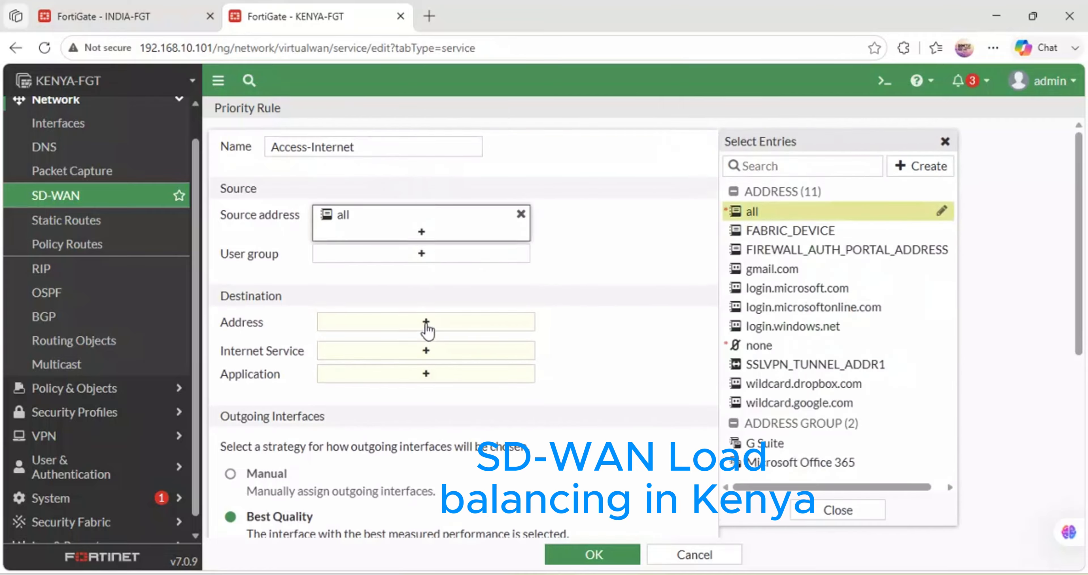
{"action": "left_click", "coordinate": [771, 215]}
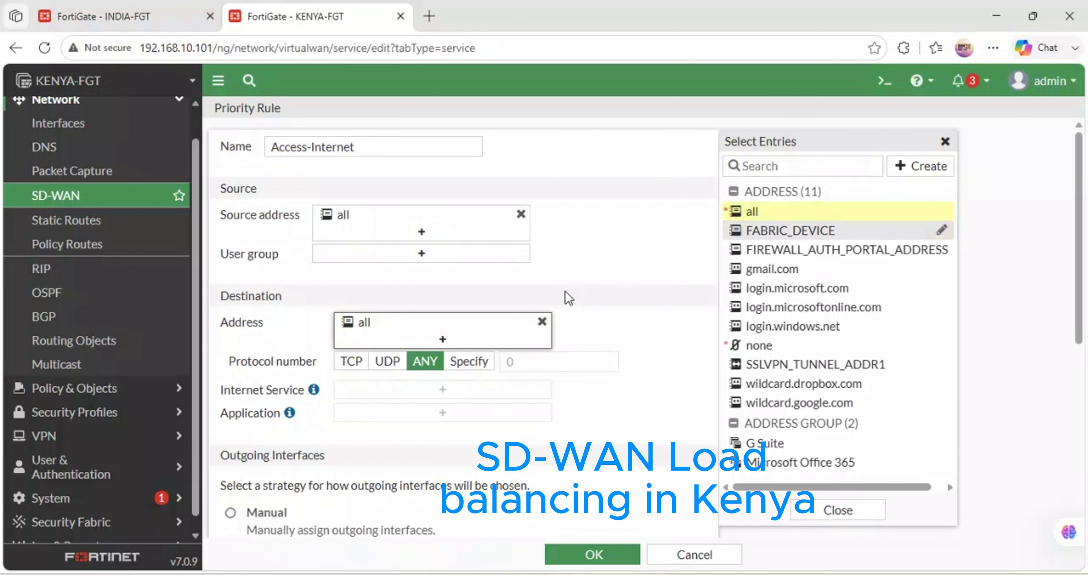
{"action": "scroll", "coordinate": [566, 296], "scroll_direction": "down", "scroll_amount": 3}
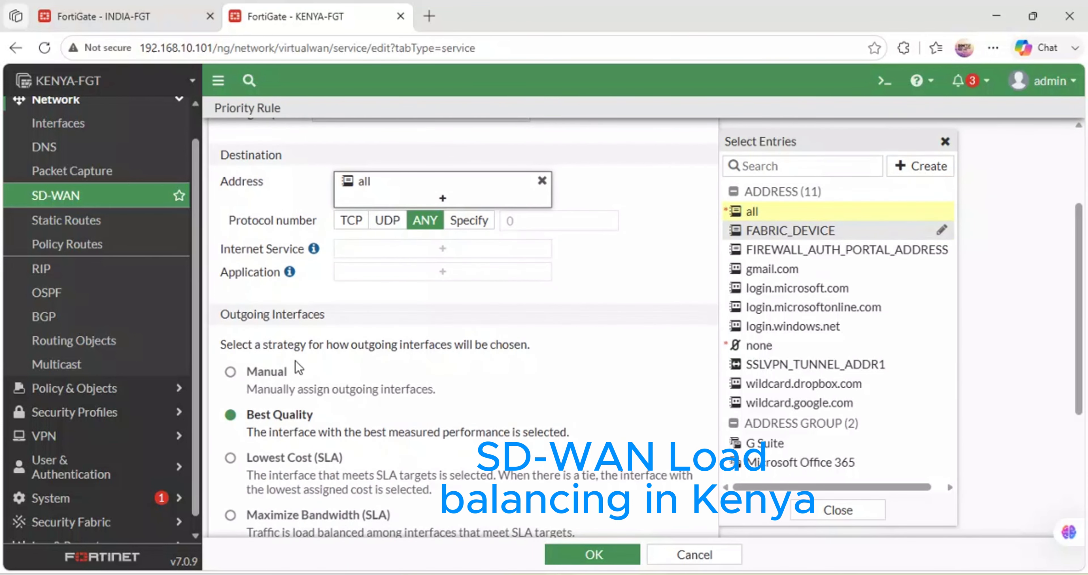
- Set the rule's outgoing strategy to Maximize Bandwidth (SLA) with SAFARICOM (port1) and SEACOM-FIBER-LINK (port3) as preferred interfaces
{"action": "scroll", "coordinate": [295, 363], "scroll_direction": "down", "scroll_amount": 3}
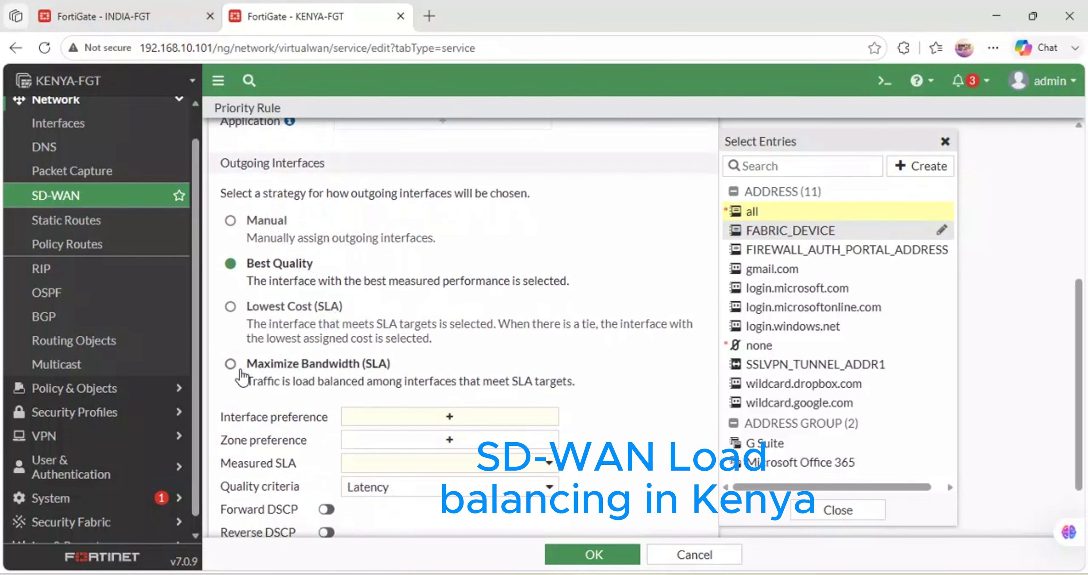
{"action": "left_click", "coordinate": [230, 364]}
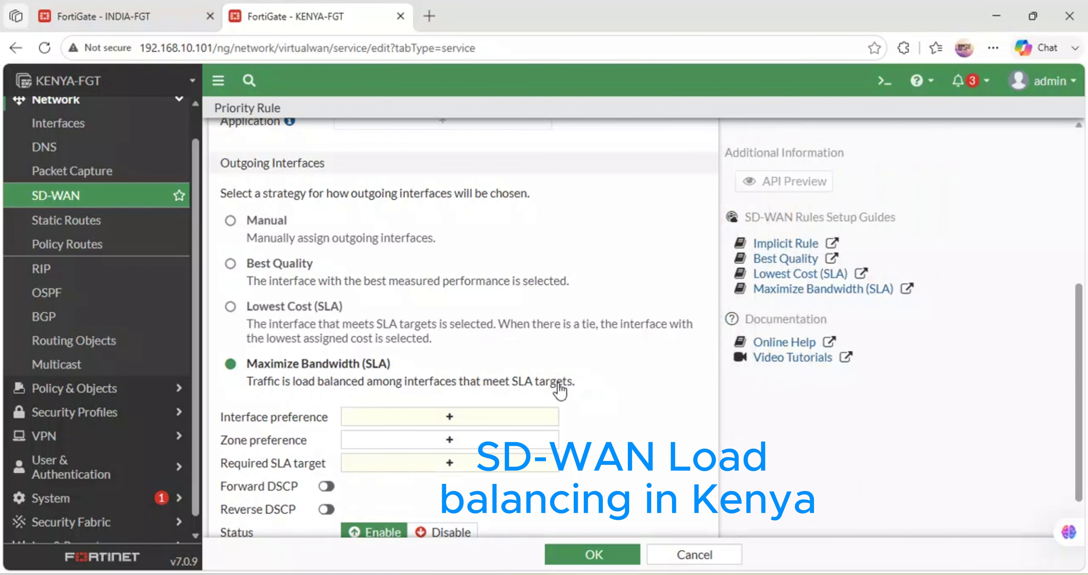
{"action": "scroll", "coordinate": [560, 389], "scroll_direction": "down", "scroll_amount": 1}
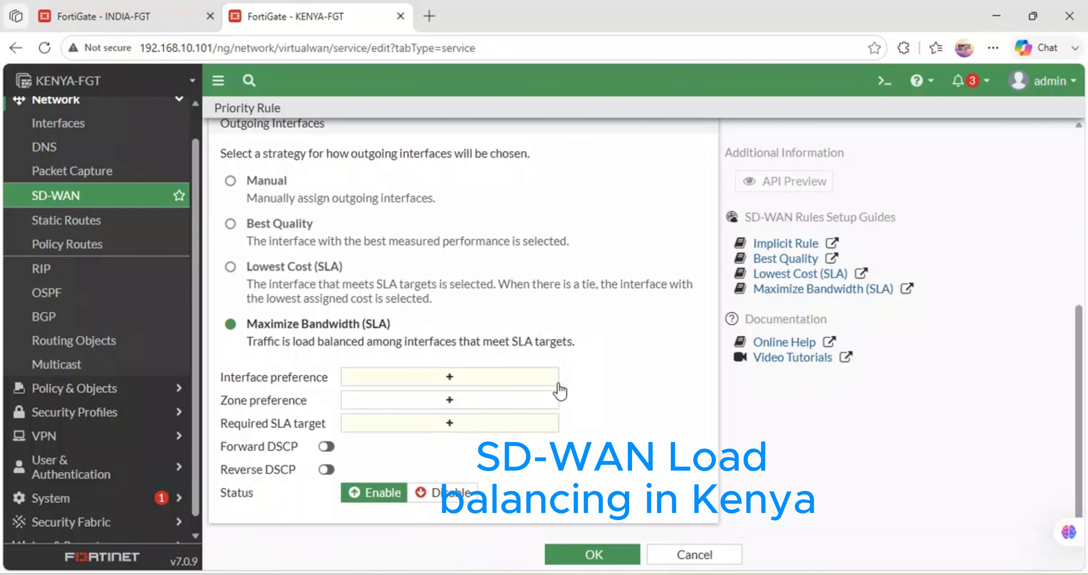
{"action": "left_click", "coordinate": [449, 382]}
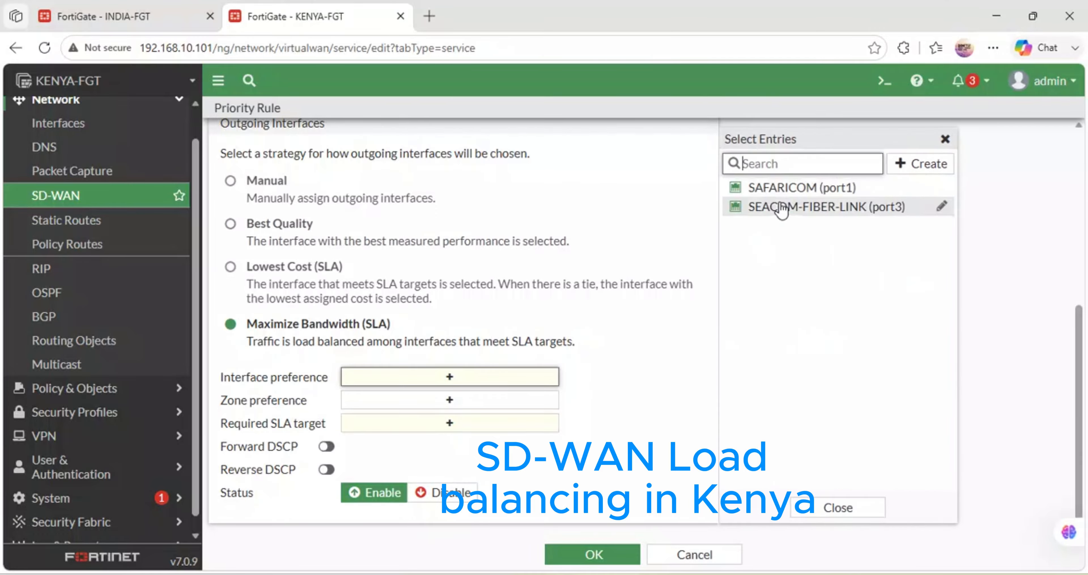
{"action": "left_click", "coordinate": [770, 193]}
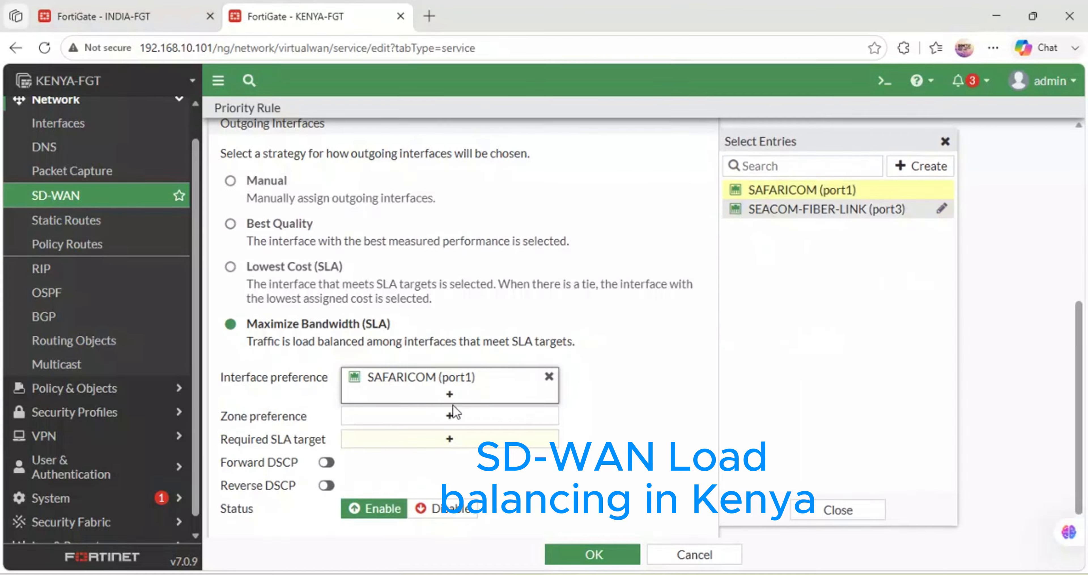
{"action": "left_click", "coordinate": [794, 209]}
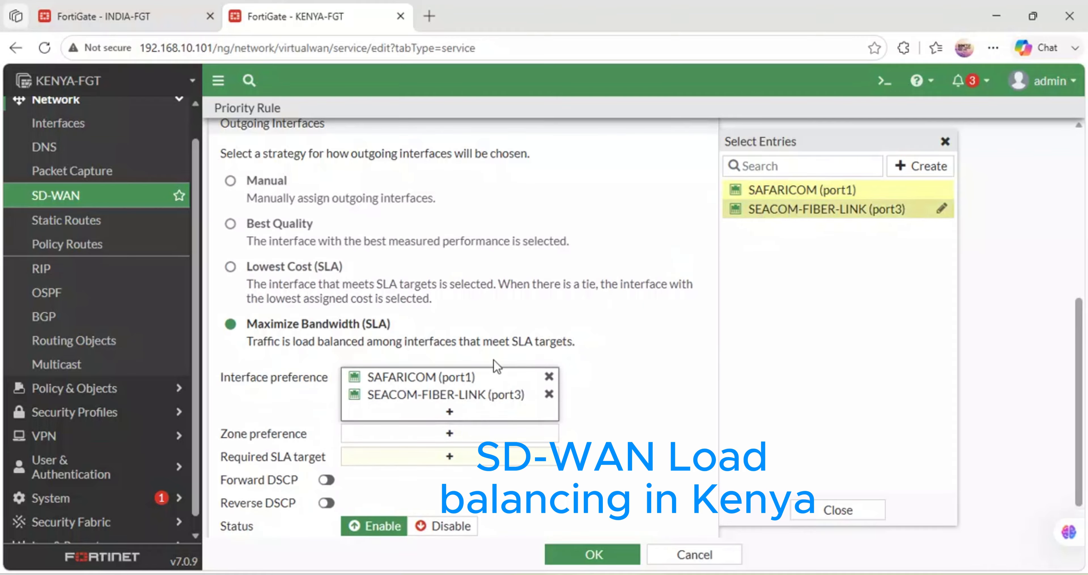
- Set the zone preference to KENYA-SDWAN and the required SLA target to Ping_Google, and save the Access-Internet rule
{"action": "left_click", "coordinate": [427, 437]}
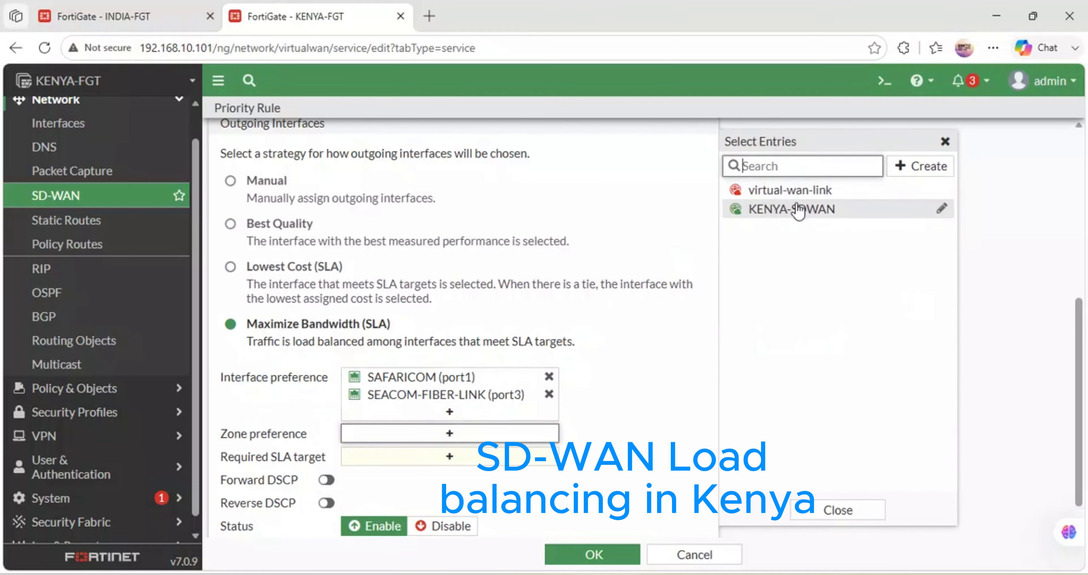
{"action": "left_click", "coordinate": [785, 211]}
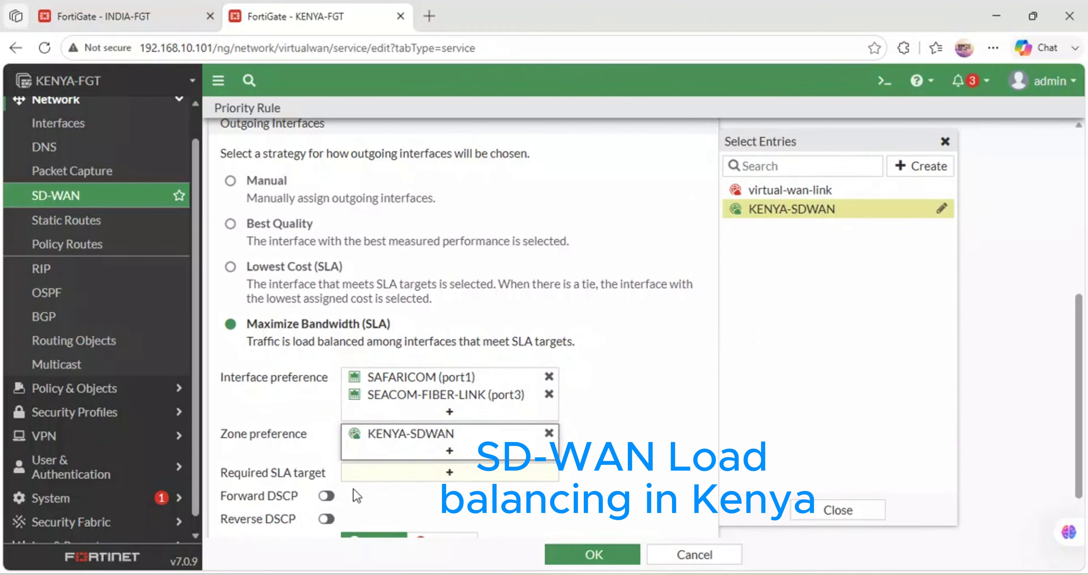
{"action": "left_click", "coordinate": [397, 474]}
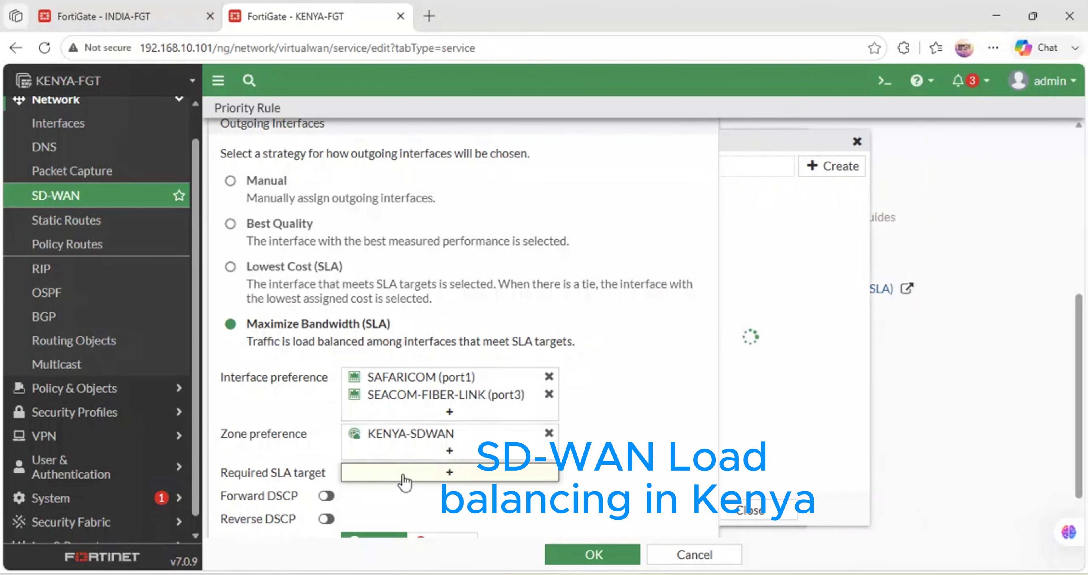
{"action": "left_click", "coordinate": [777, 305]}
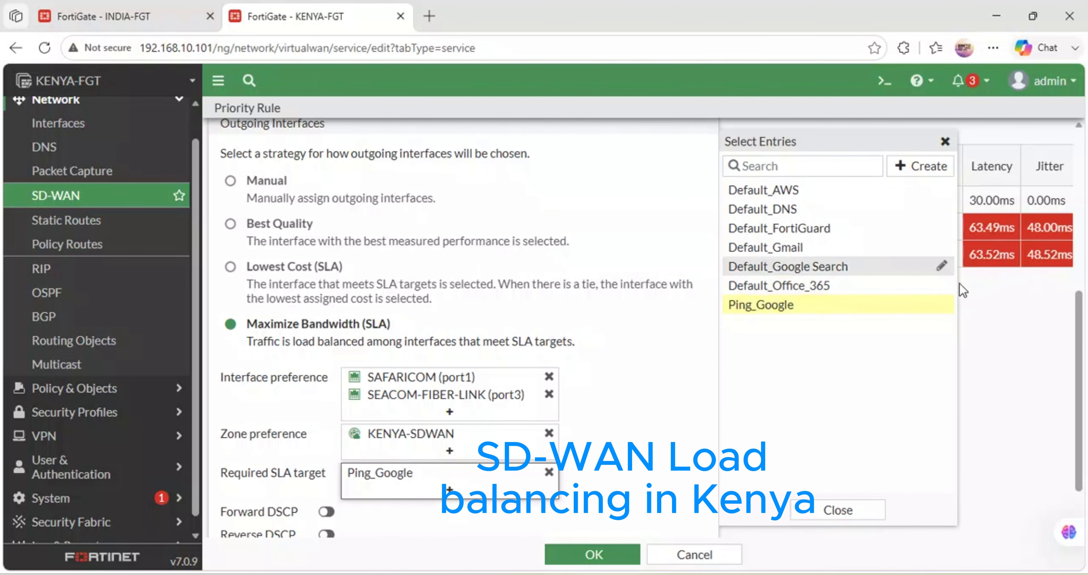
{"action": "mouse_move", "coordinate": [868, 317]}
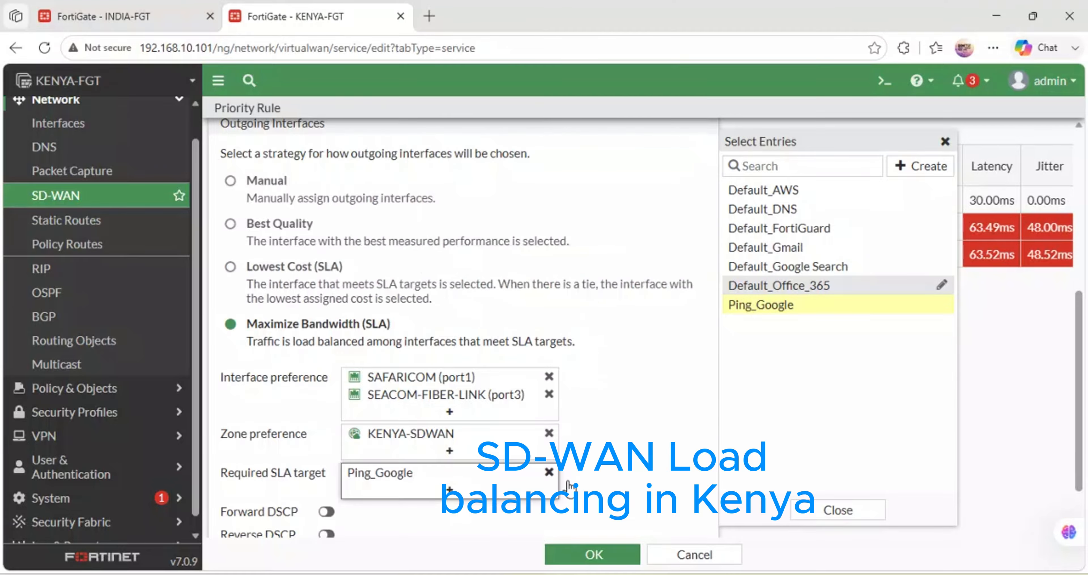
{"action": "scroll", "coordinate": [539, 512], "scroll_direction": "down", "scroll_amount": 3}
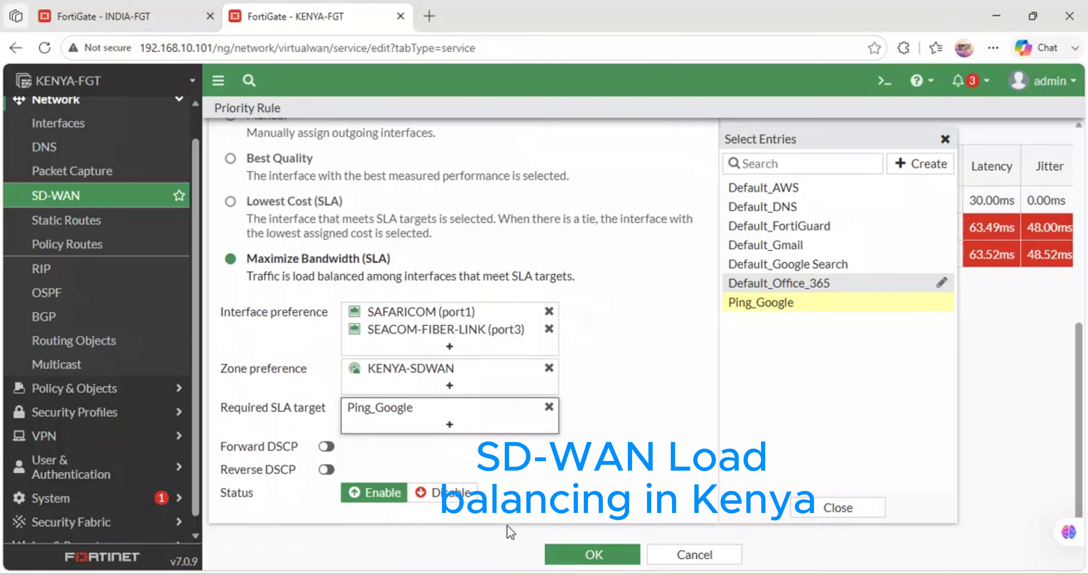
{"action": "left_click", "coordinate": [562, 554]}
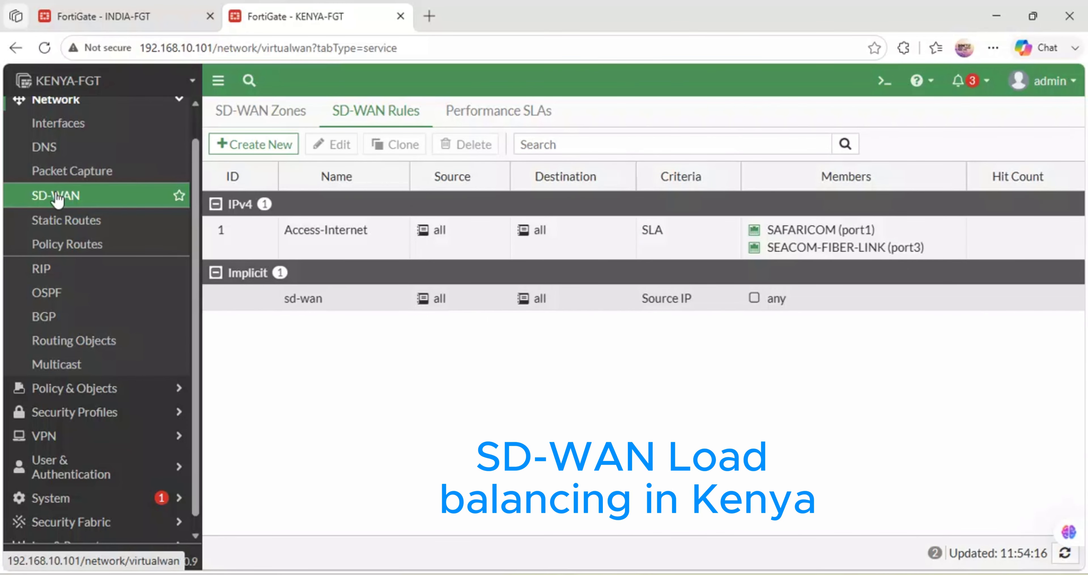
- Review the SD-WAN bandwidth charts and the gateway, cost and traffic of each KENYA-SDWAN member
{"action": "left_click", "coordinate": [100, 199]}
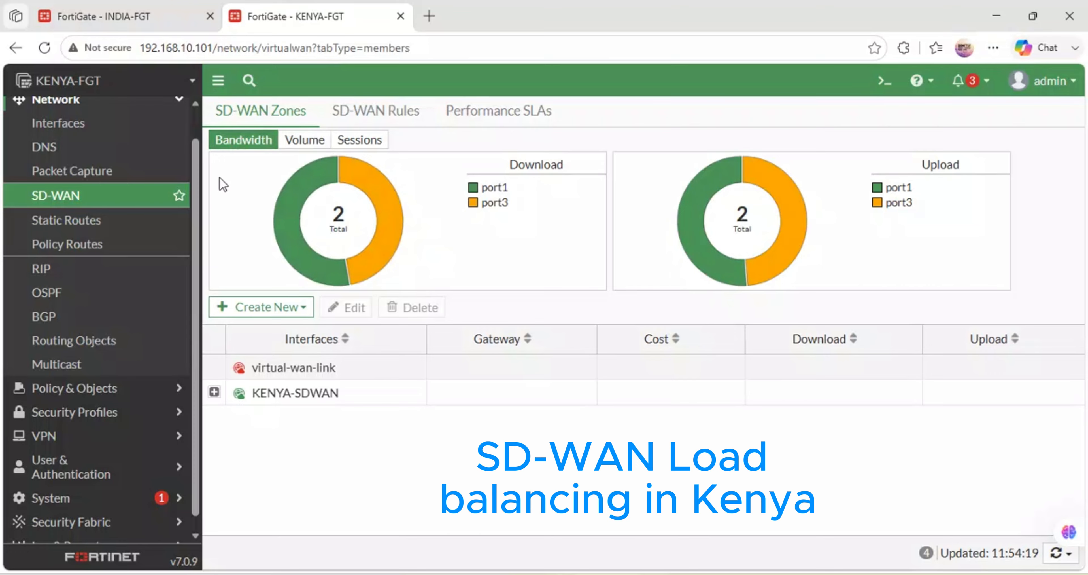
{"action": "mouse_move", "coordinate": [286, 235]}
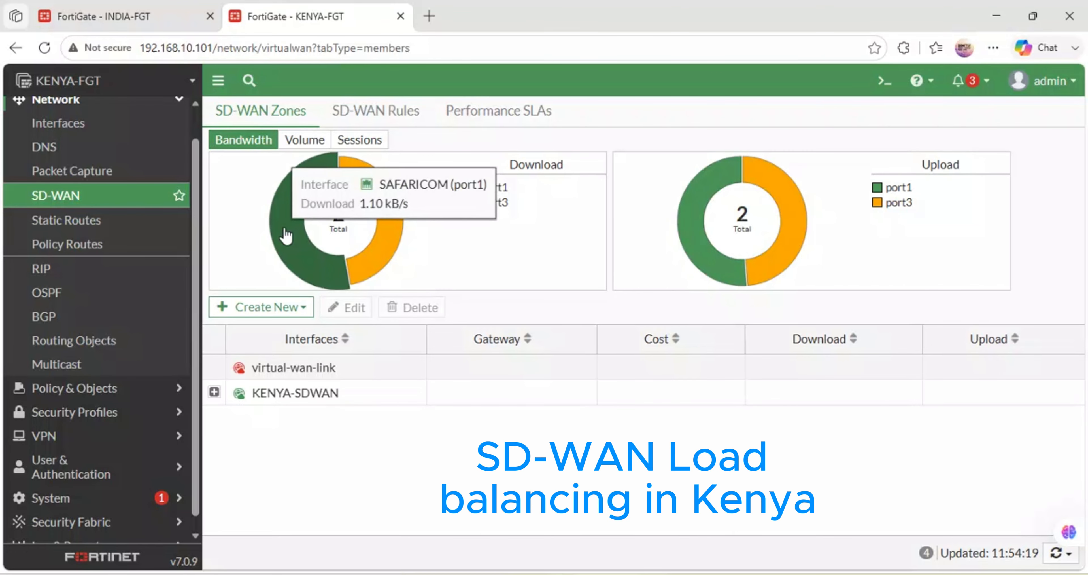
{"action": "mouse_move", "coordinate": [408, 197]}
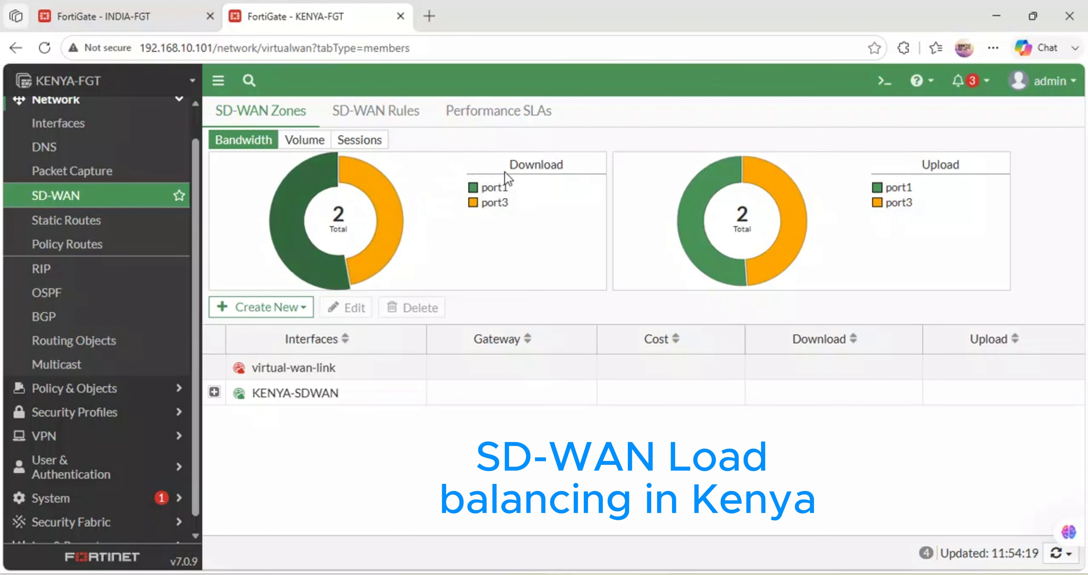
{"action": "left_click", "coordinate": [214, 391]}
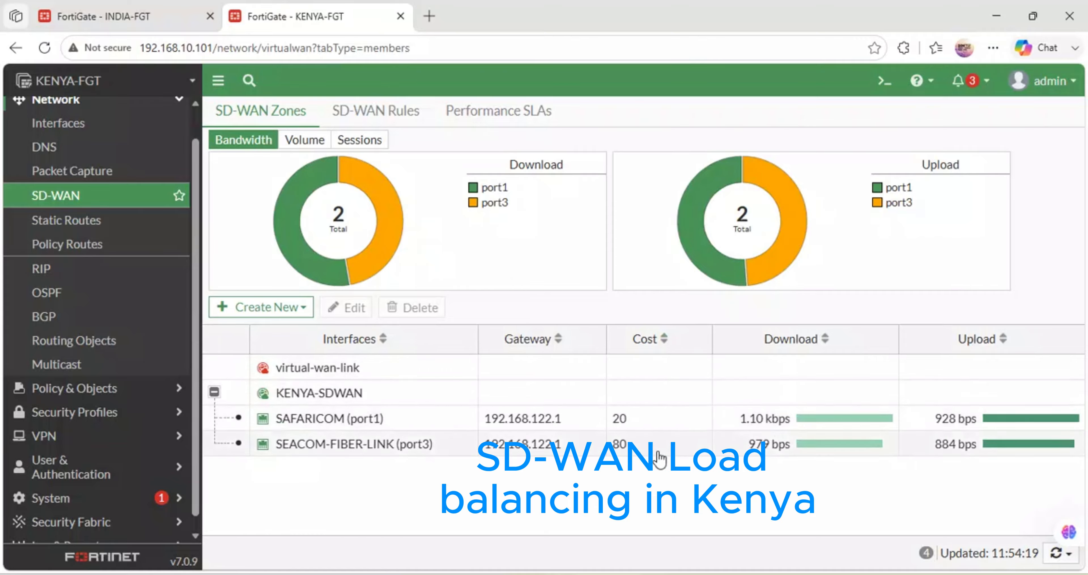
{"action": "left_click", "coordinate": [658, 421]}
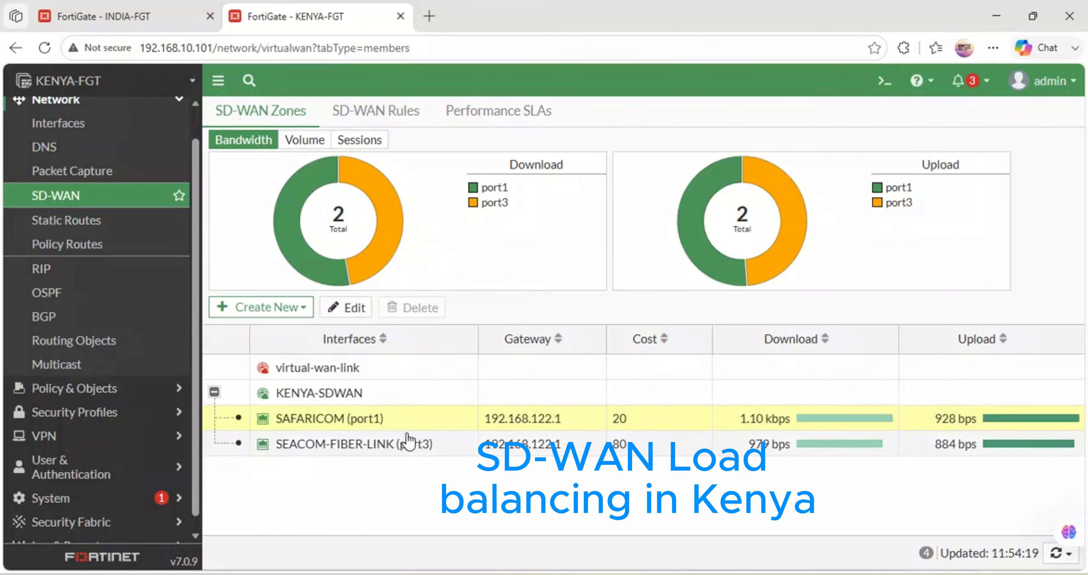
{"action": "left_click", "coordinate": [884, 80]}
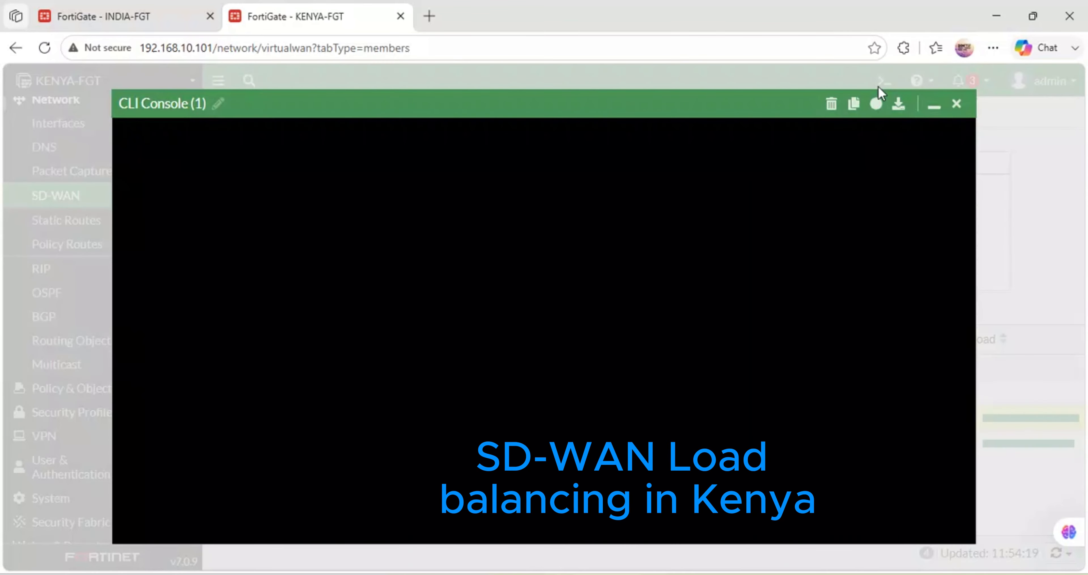
{"action": "left_click", "coordinate": [956, 103]}
- Create a static default route for destination 0.0.0.0/0.0.0.0 through the KENYA-SDWAN interface and save it
{"action": "scroll", "coordinate": [104, 255], "scroll_direction": "up", "scroll_amount": 1}
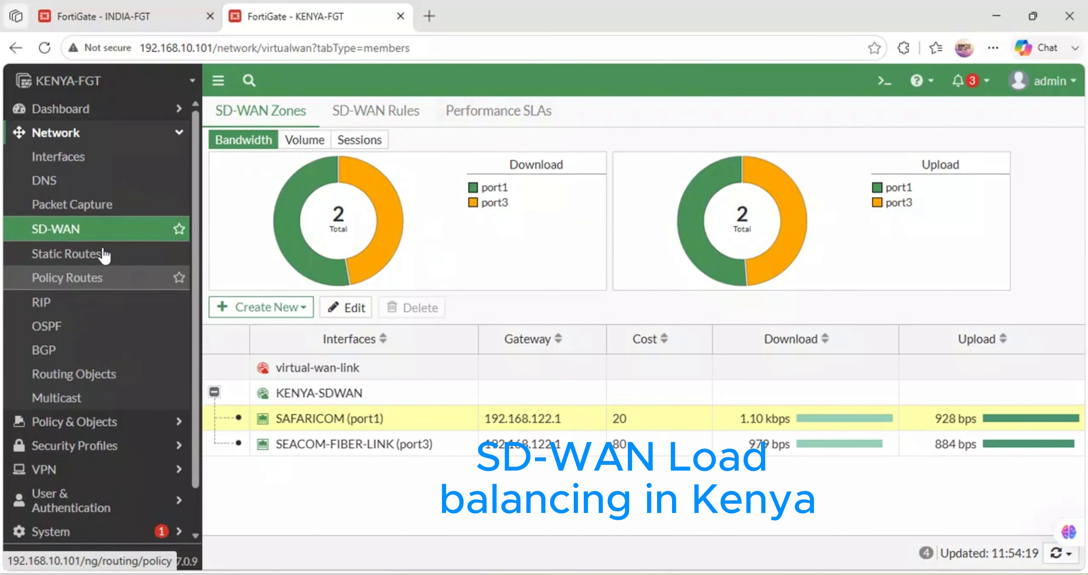
{"action": "left_click", "coordinate": [57, 261]}
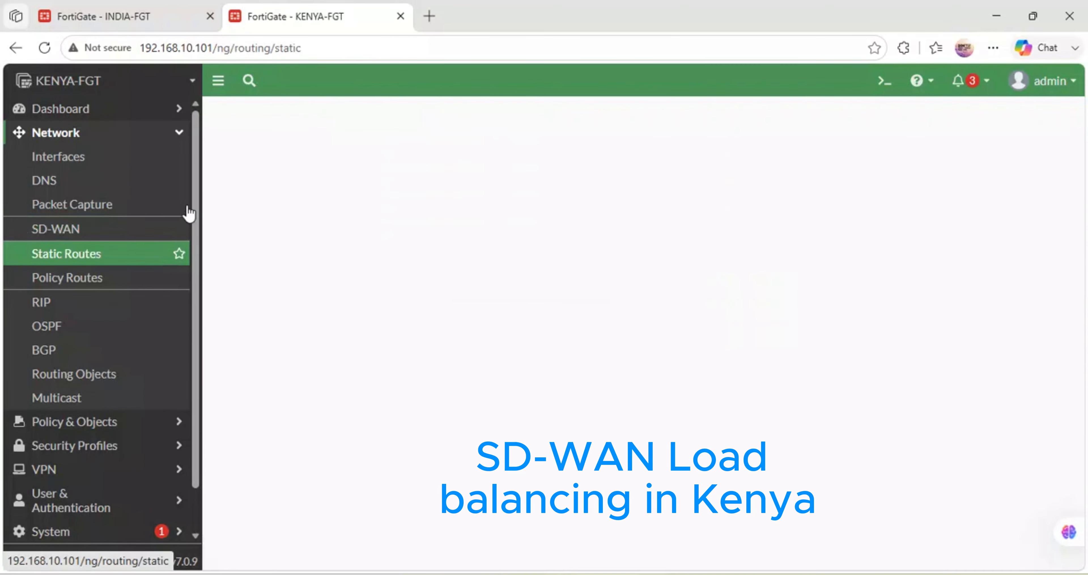
{"action": "left_click", "coordinate": [262, 112]}
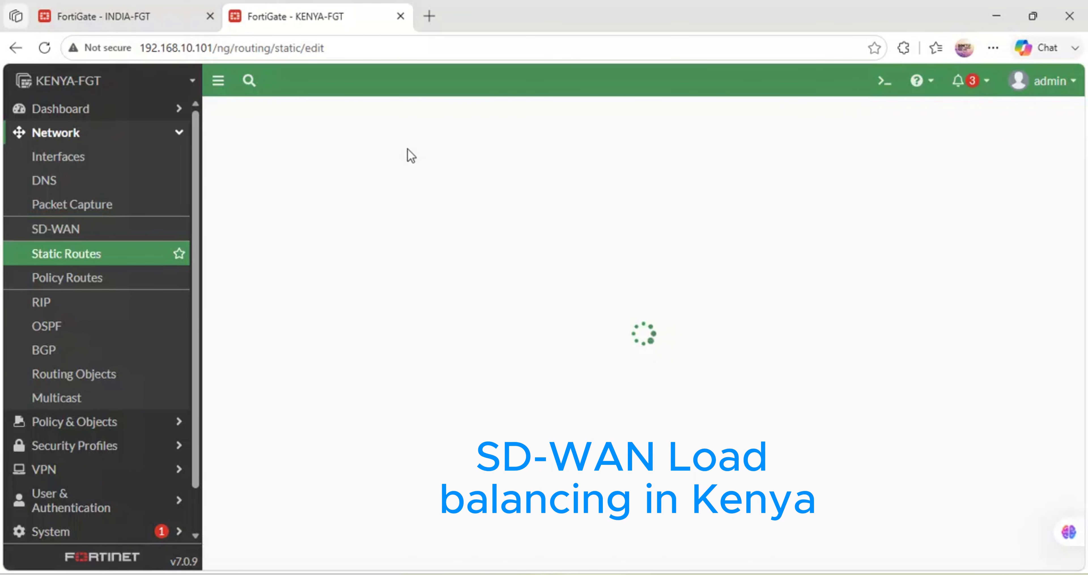
{"action": "left_click", "coordinate": [522, 238]}
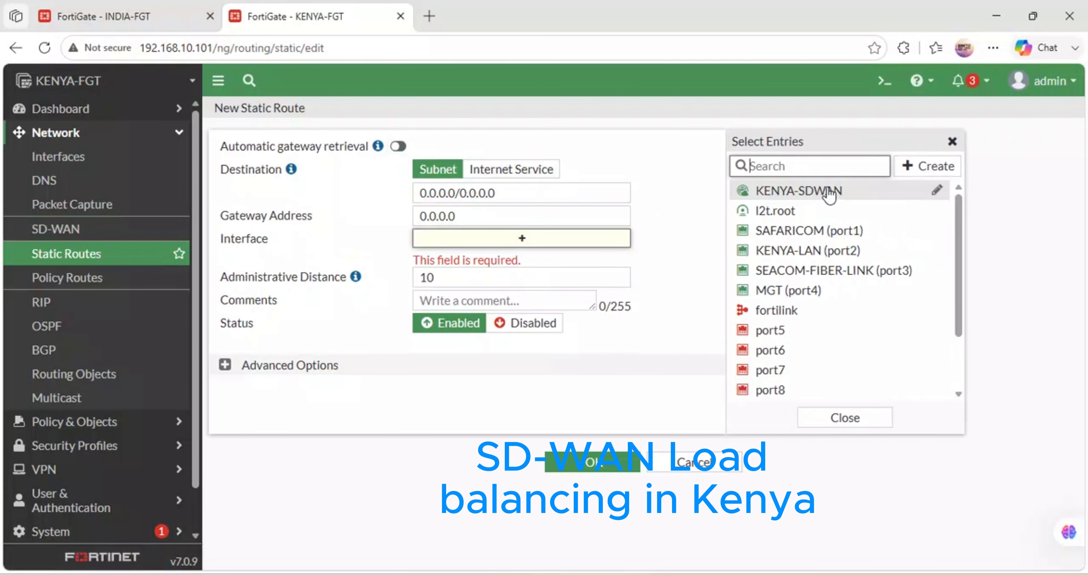
{"action": "triple_click", "coordinate": [462, 195]}
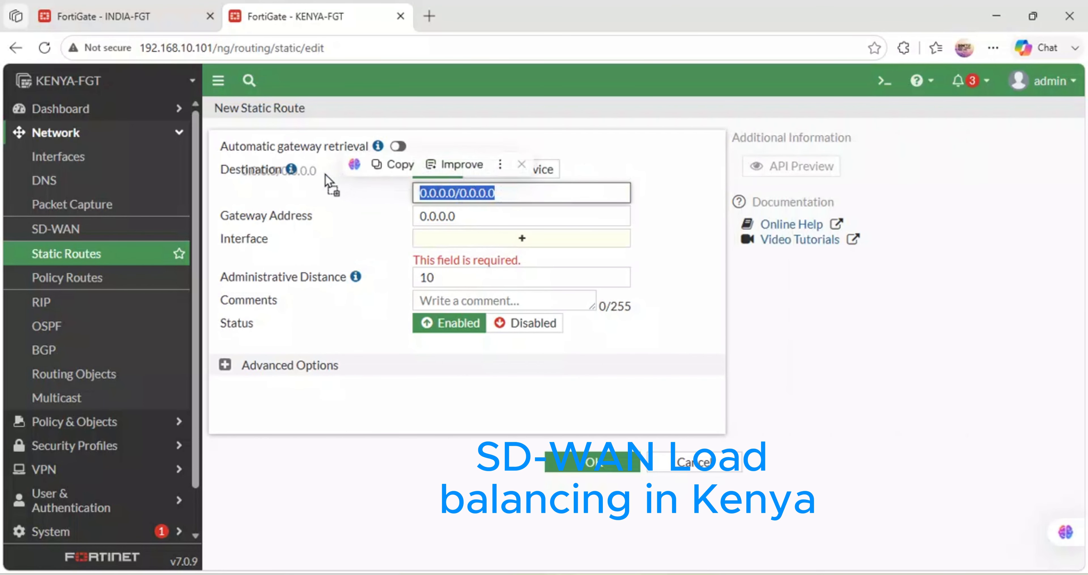
{"action": "left_click", "coordinate": [491, 195]}
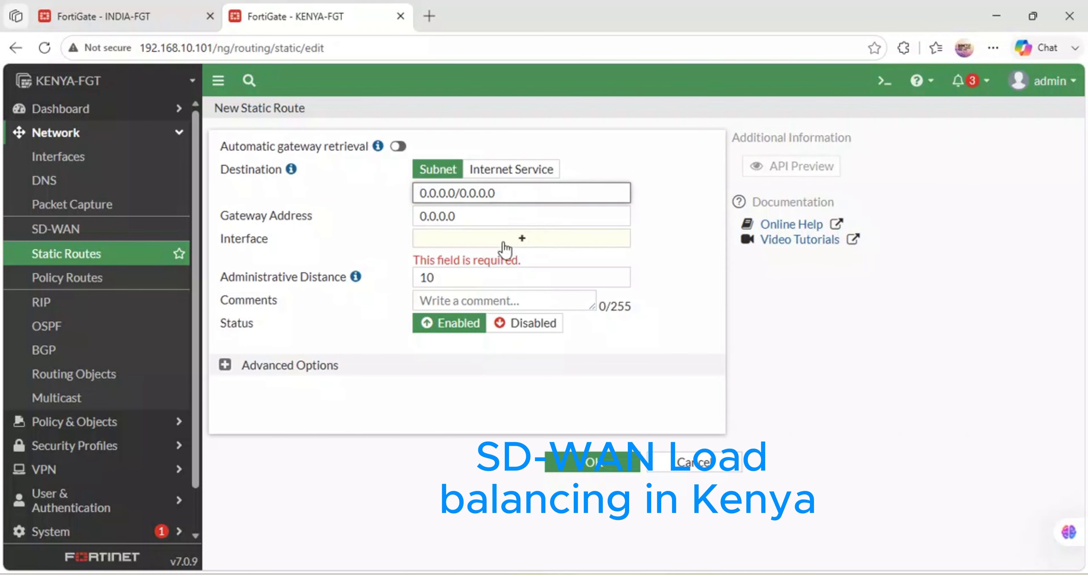
{"action": "left_click", "coordinate": [519, 240]}
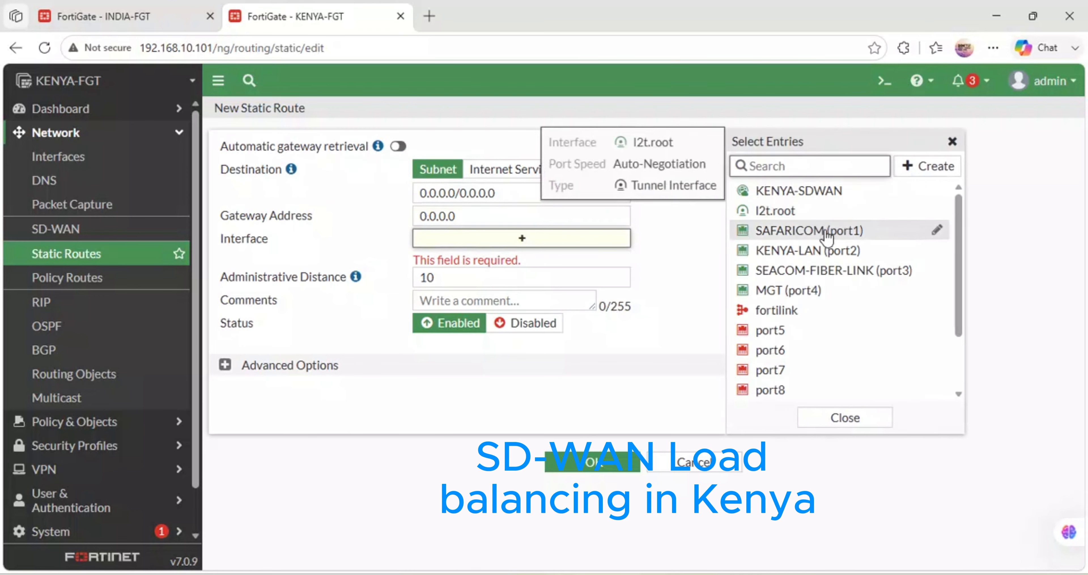
{"action": "left_click", "coordinate": [811, 197]}
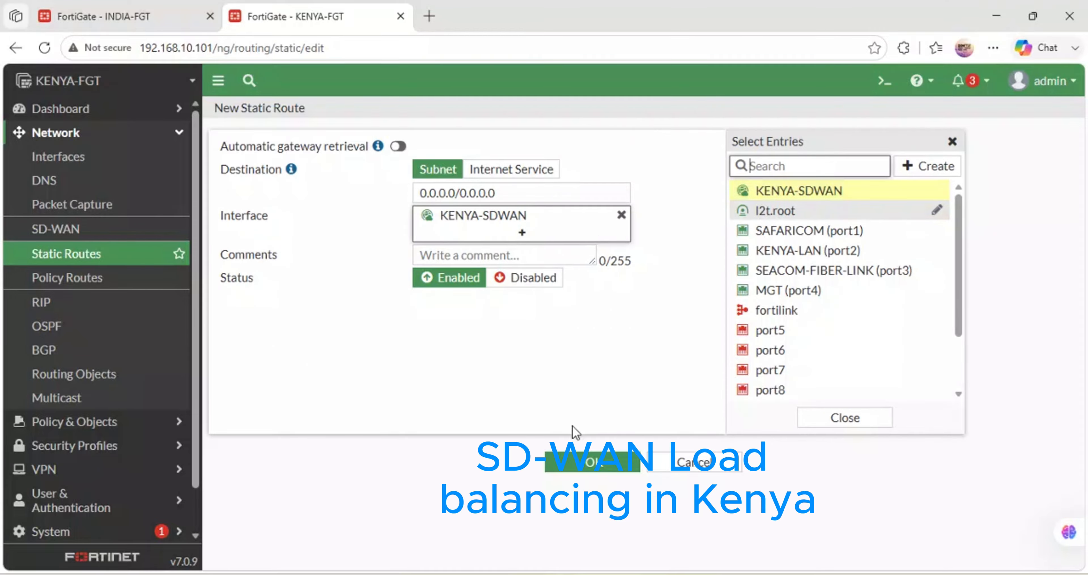
{"action": "left_click", "coordinate": [589, 460]}
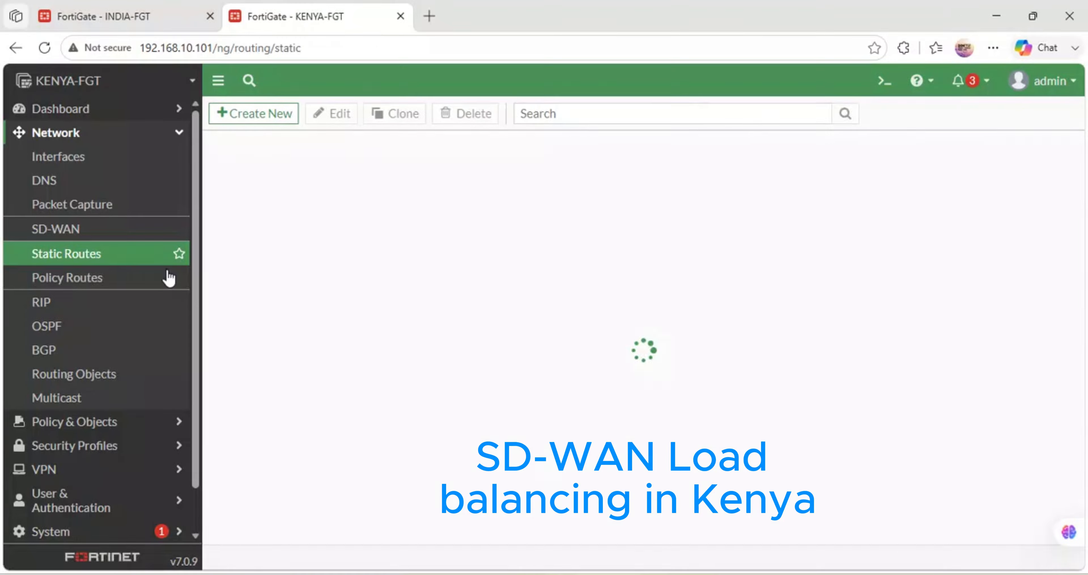
- Start a new firewall policy and name it ACCESS-INTERNET
{"action": "left_click", "coordinate": [82, 427]}
{"action": "left_click", "coordinate": [62, 186]}
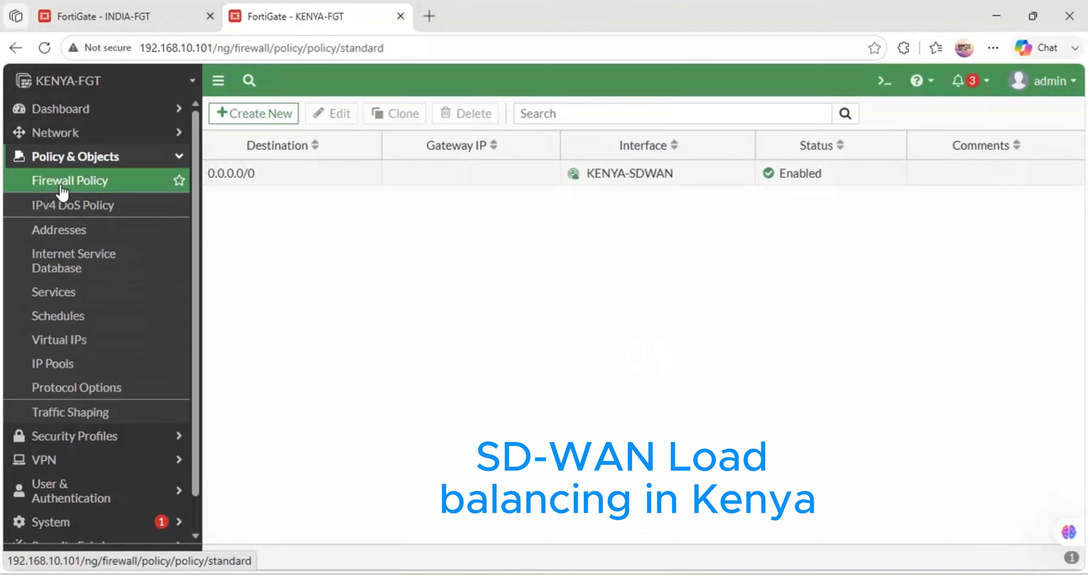
{"action": "left_click", "coordinate": [249, 119]}
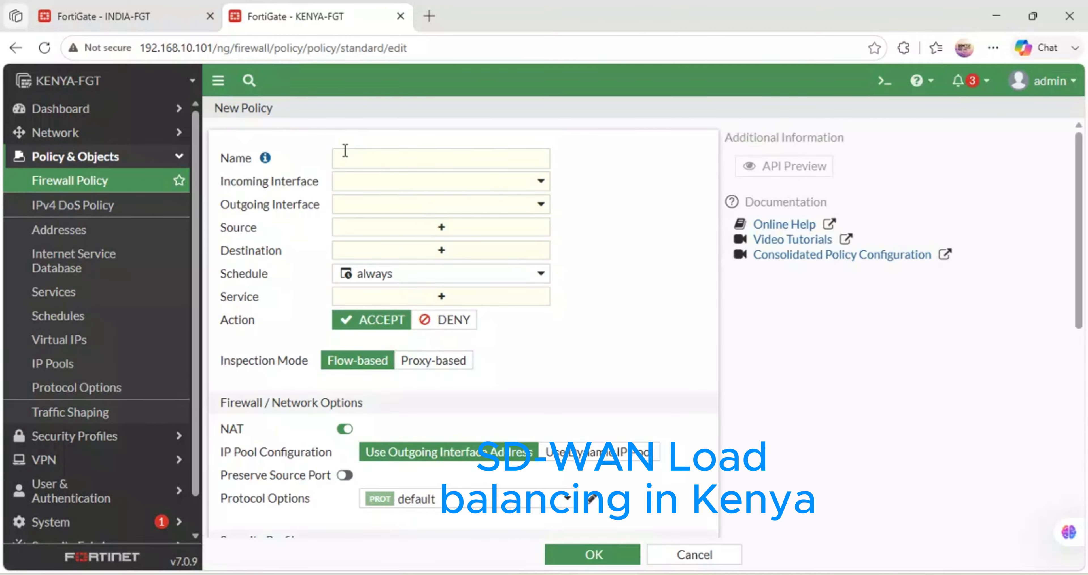
{"action": "left_click", "coordinate": [345, 157]}
{"action": "type", "text": "A"}
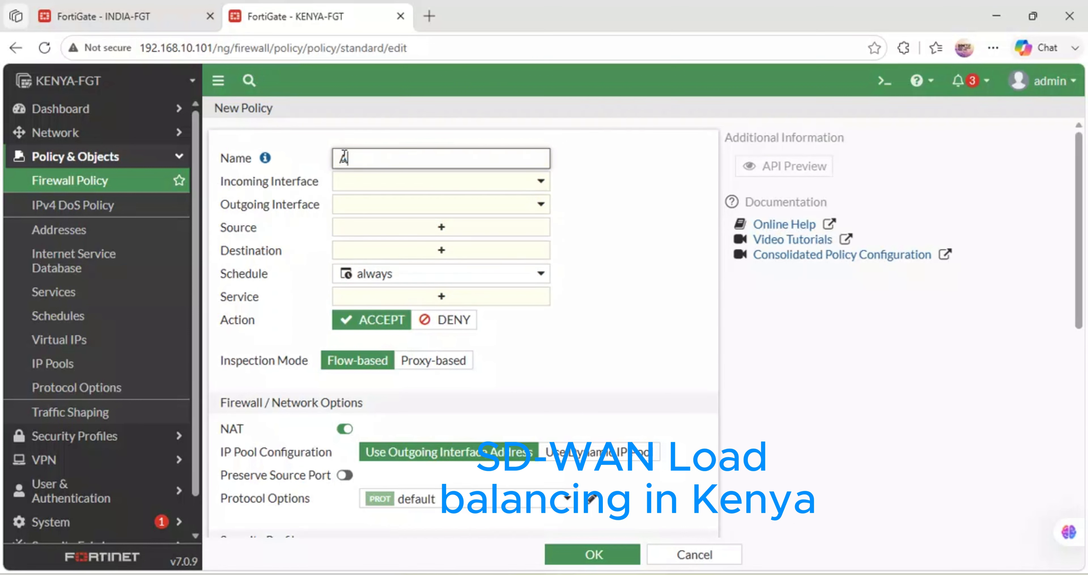
{"action": "type", "text": "CCESS-INTERNET"}
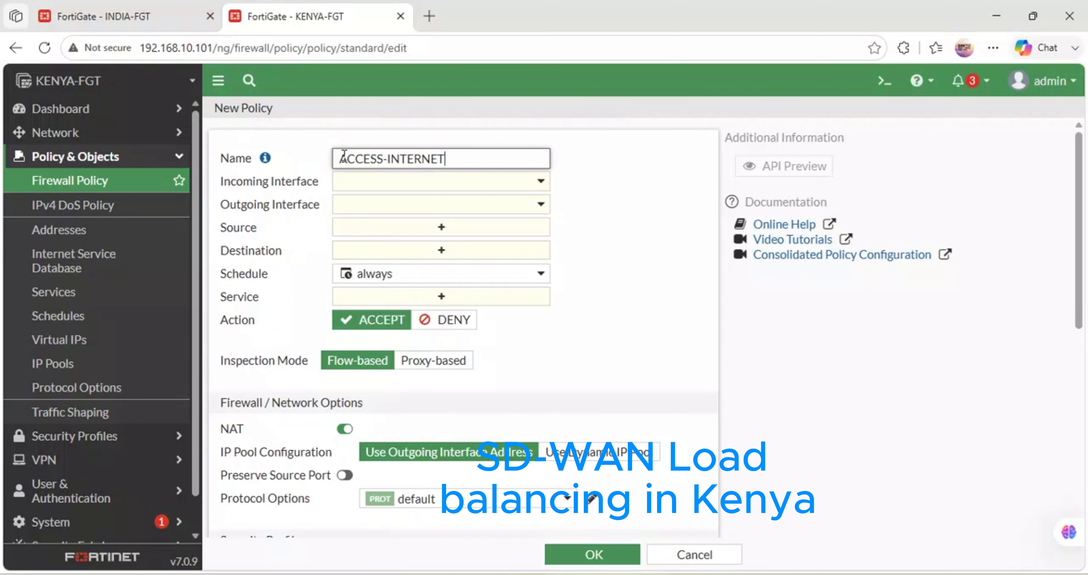
- Set the policy's incoming interface to KENYA-LAN (port2) and its outgoing interface to KENYA-SDWAN
{"action": "left_click", "coordinate": [428, 188]}
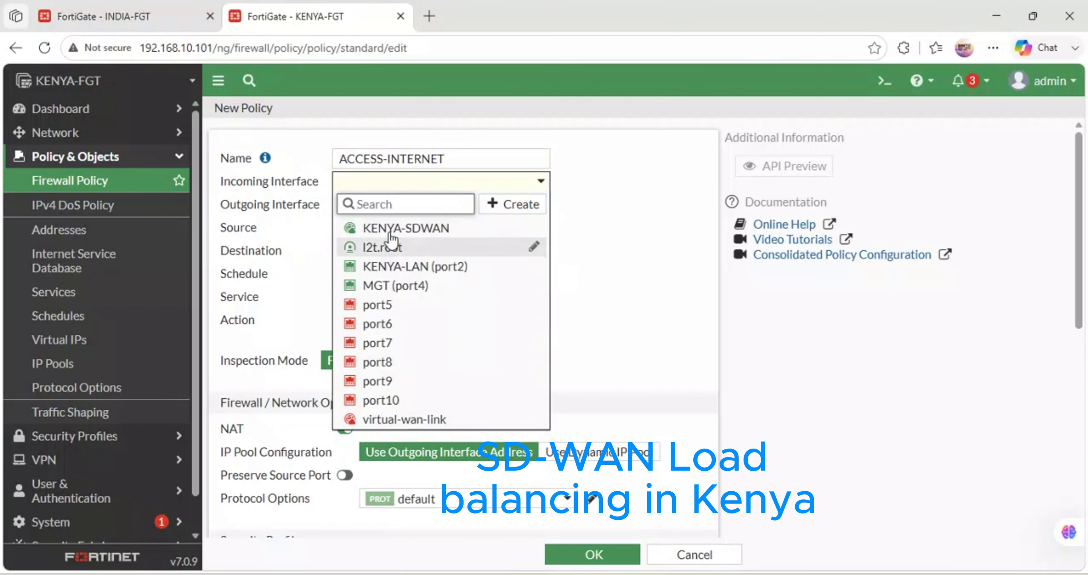
{"action": "left_click", "coordinate": [420, 271]}
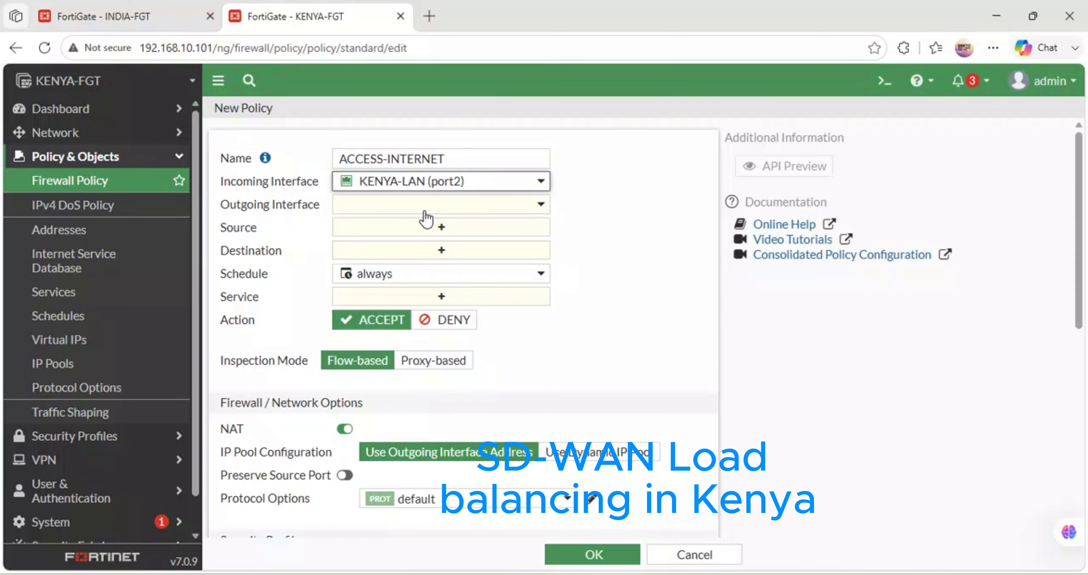
{"action": "left_click", "coordinate": [412, 208]}
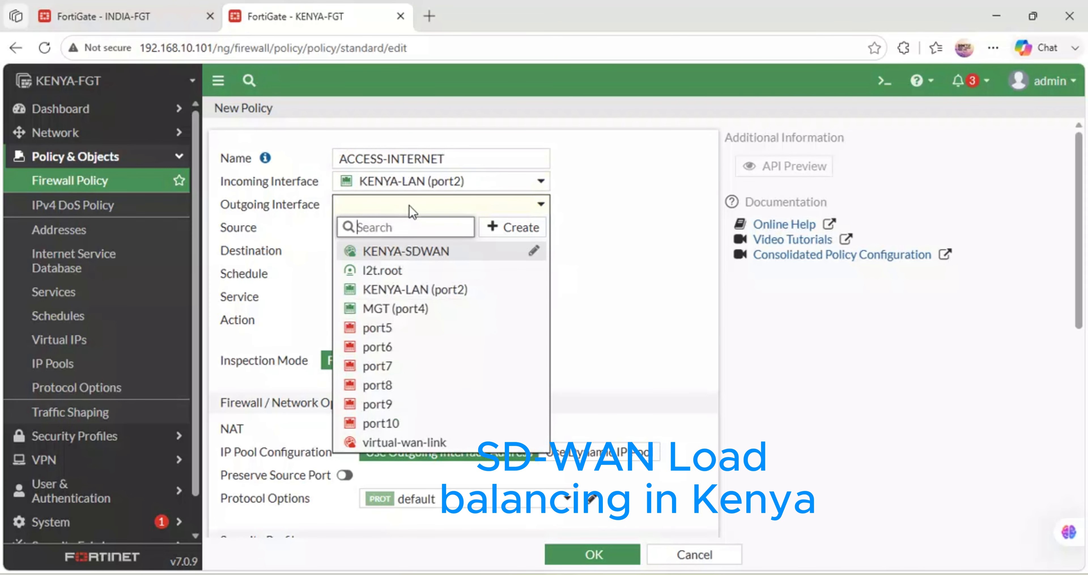
{"action": "left_click", "coordinate": [426, 251]}
- Set the policy's source and destination to all and its service to ALL
{"action": "left_click", "coordinate": [444, 229]}
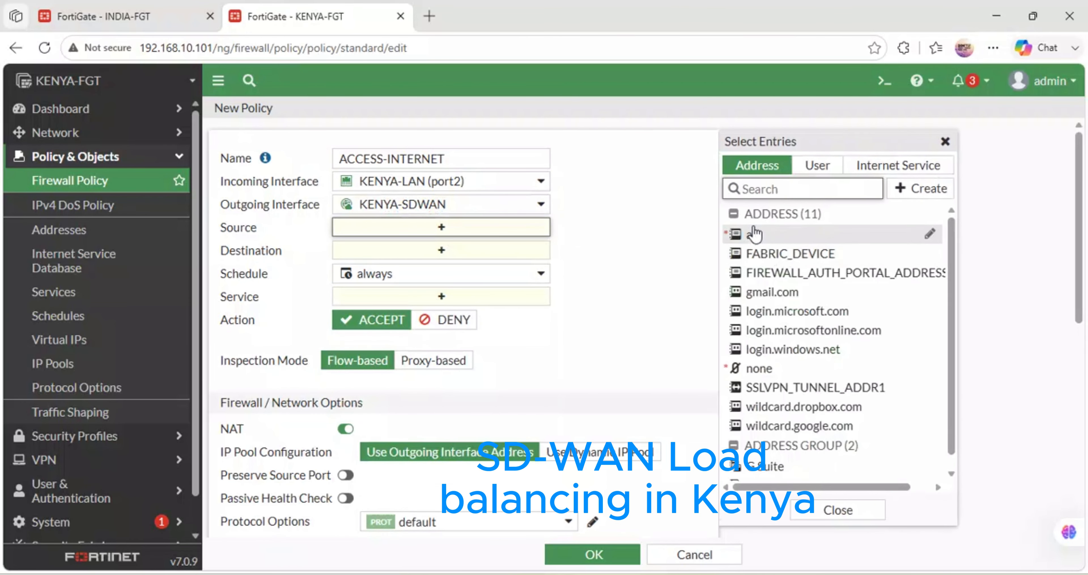
{"action": "left_click", "coordinate": [754, 234]}
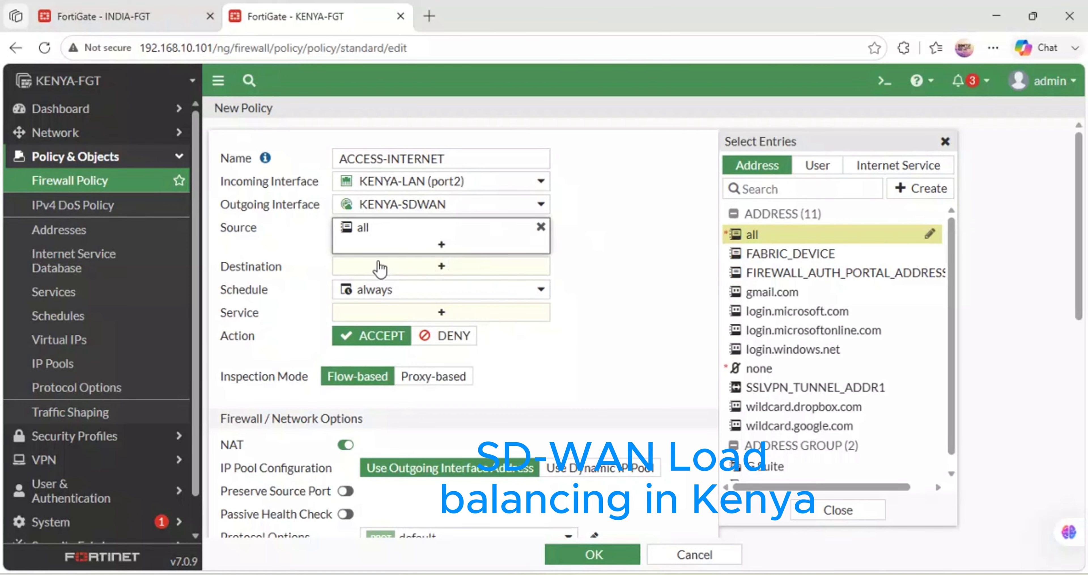
{"action": "left_click", "coordinate": [412, 266]}
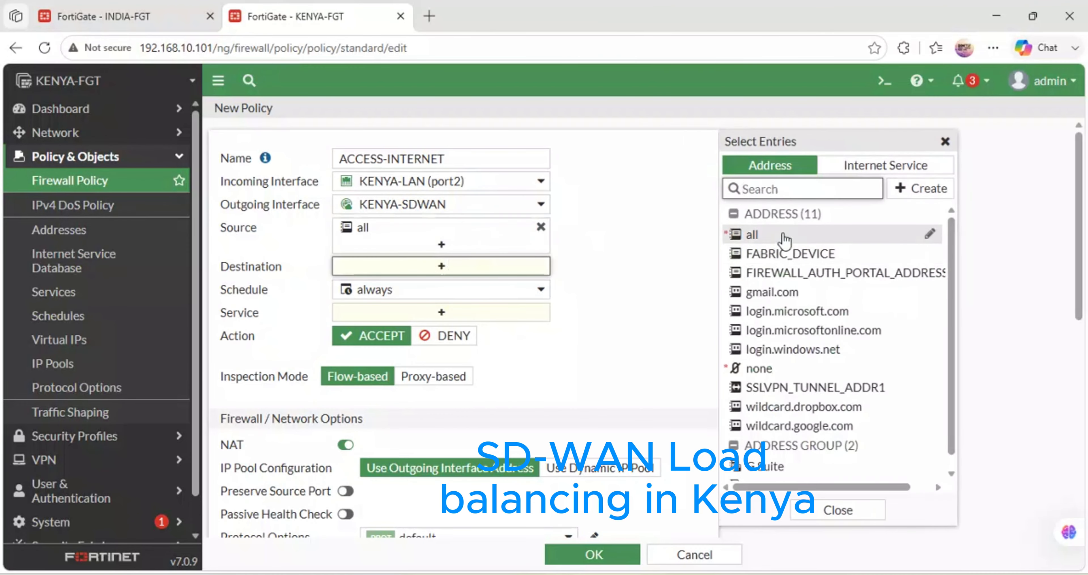
{"action": "left_click", "coordinate": [775, 235]}
{"action": "left_click", "coordinate": [385, 329]}
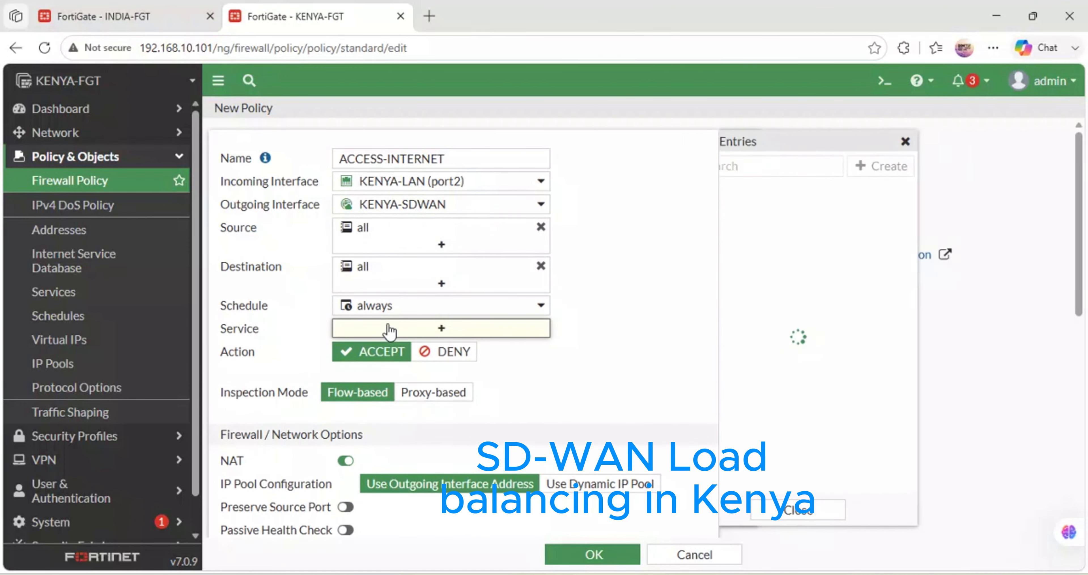
{"action": "left_click", "coordinate": [759, 235]}
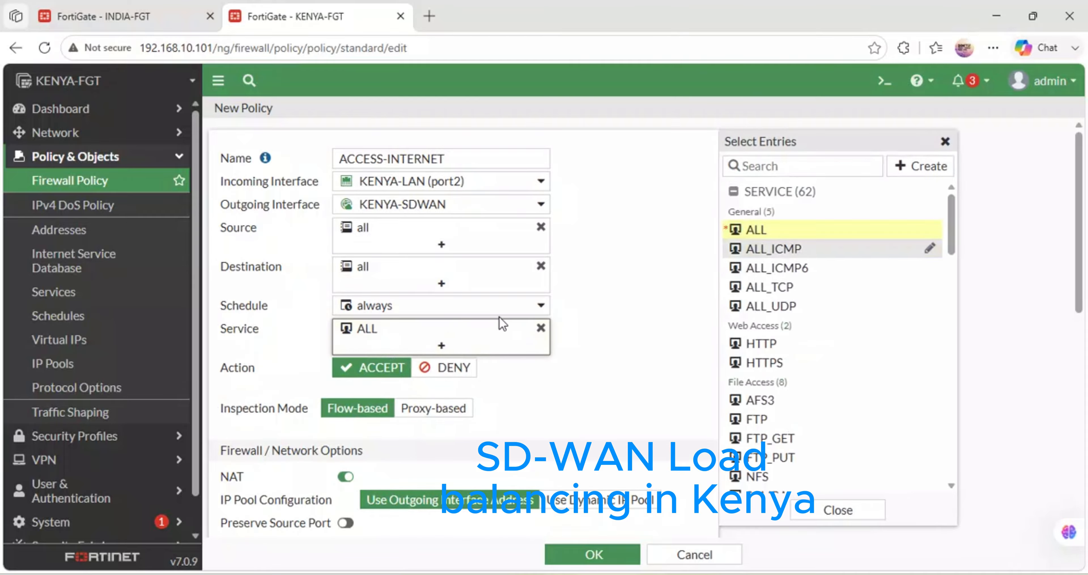
- Log all sessions for allowed traffic, enable log generation when sessions start, and save the ACCESS-INTERNET policy
{"action": "scroll", "coordinate": [433, 393], "scroll_direction": "down", "scroll_amount": 5}
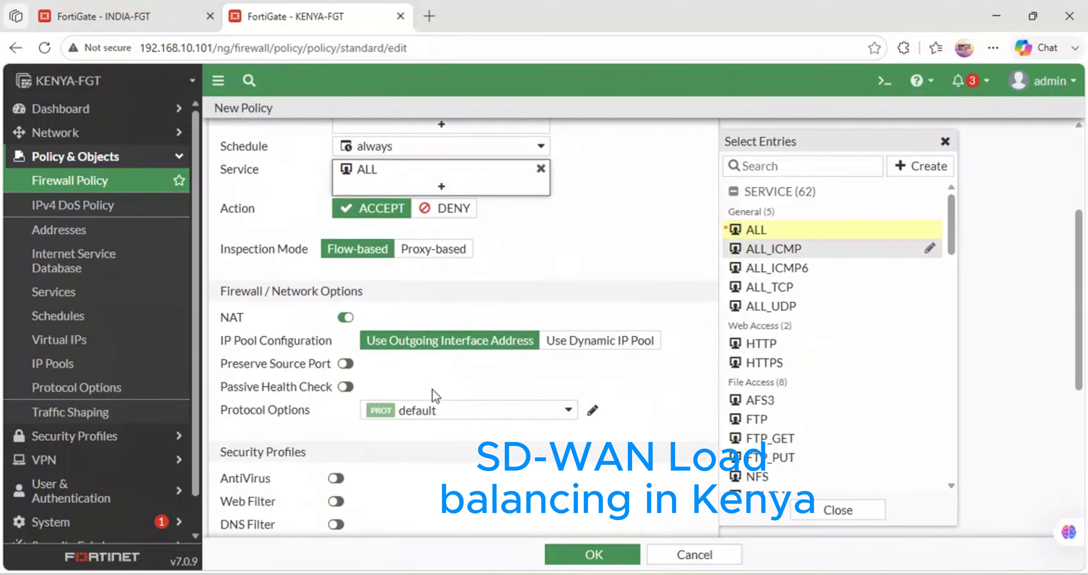
{"action": "scroll", "coordinate": [521, 378], "scroll_direction": "up", "scroll_amount": 1}
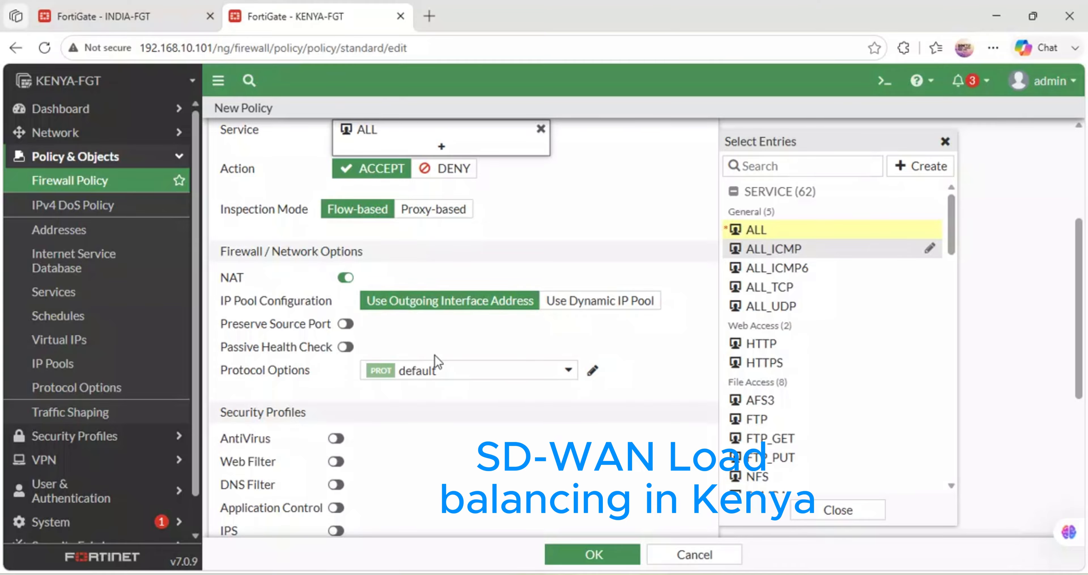
{"action": "scroll", "coordinate": [435, 361], "scroll_direction": "down", "scroll_amount": 6}
{"action": "scroll", "coordinate": [435, 349], "scroll_direction": "up", "scroll_amount": 2}
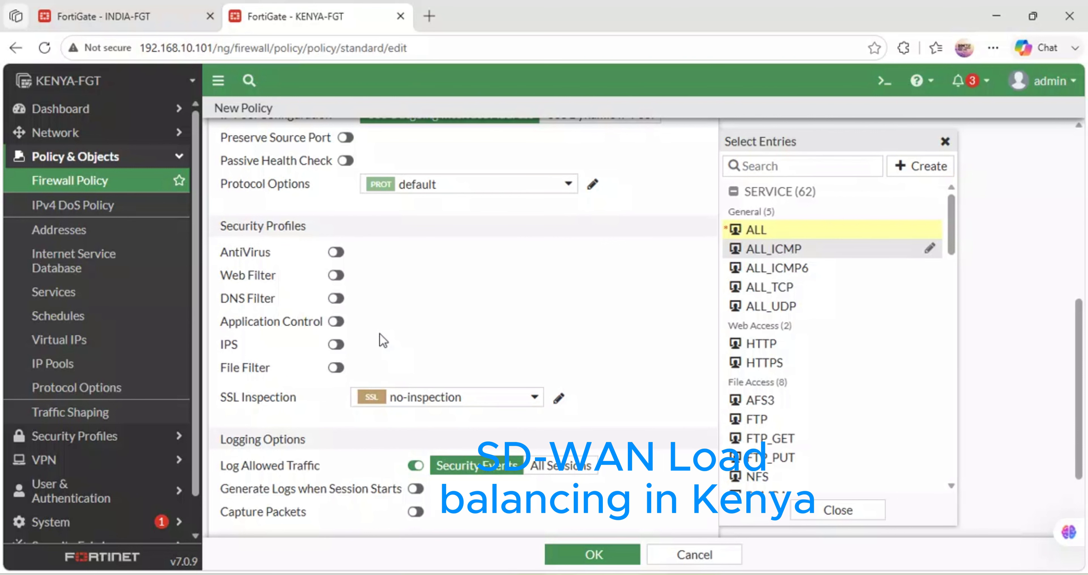
{"action": "left_click", "coordinate": [561, 464]}
{"action": "scroll", "coordinate": [509, 501], "scroll_direction": "down", "scroll_amount": 2}
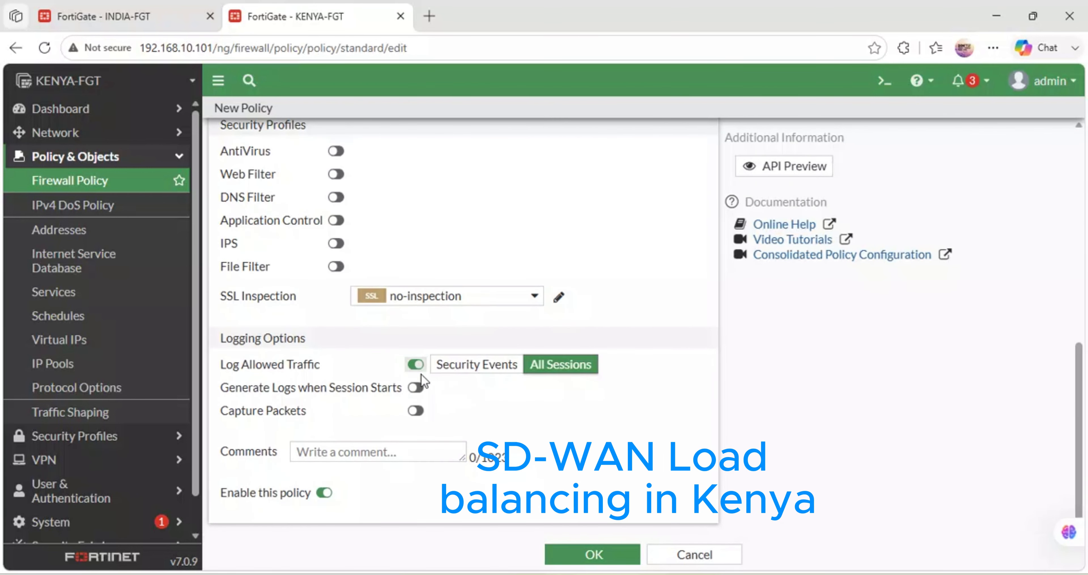
{"action": "left_click", "coordinate": [416, 387]}
{"action": "left_click", "coordinate": [588, 556]}
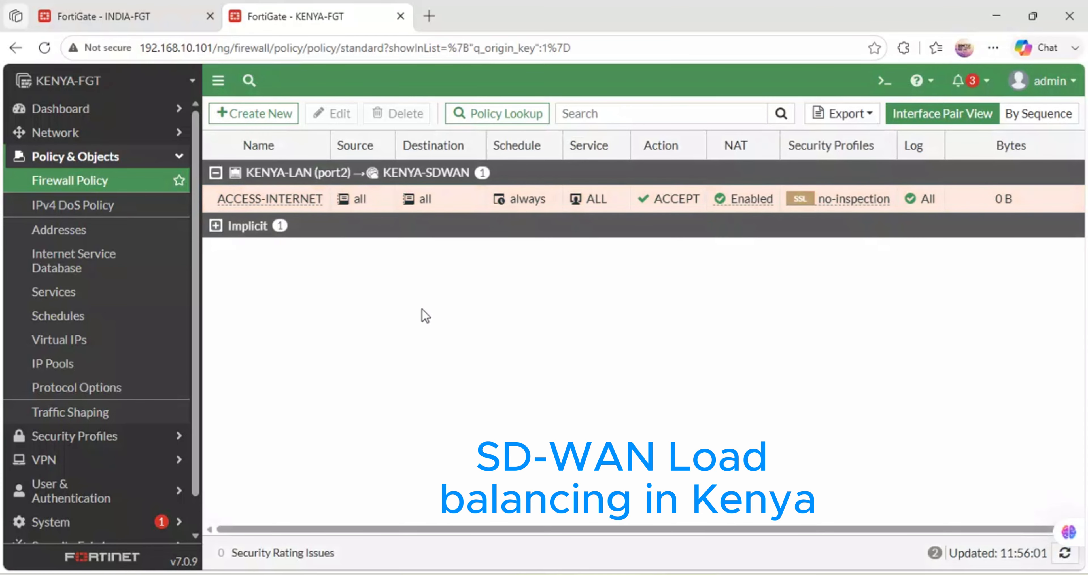
- Test internet connectivity from the KENYA FortiGate's CLI console with execute ping 8.8.8.8, and minimize the console
{"action": "left_click", "coordinate": [886, 80]}
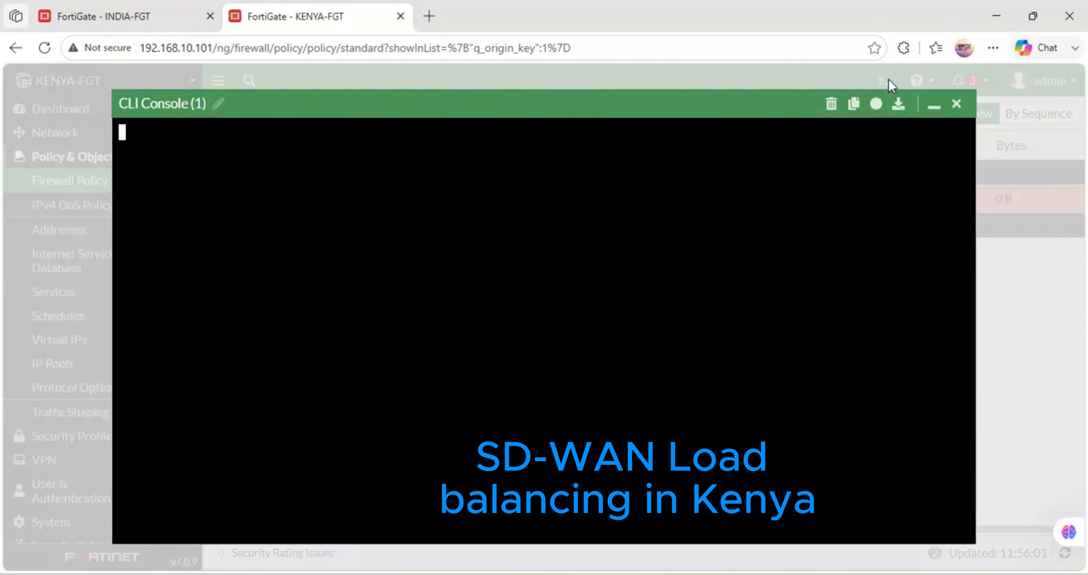
{"action": "type", "text": "execute"}
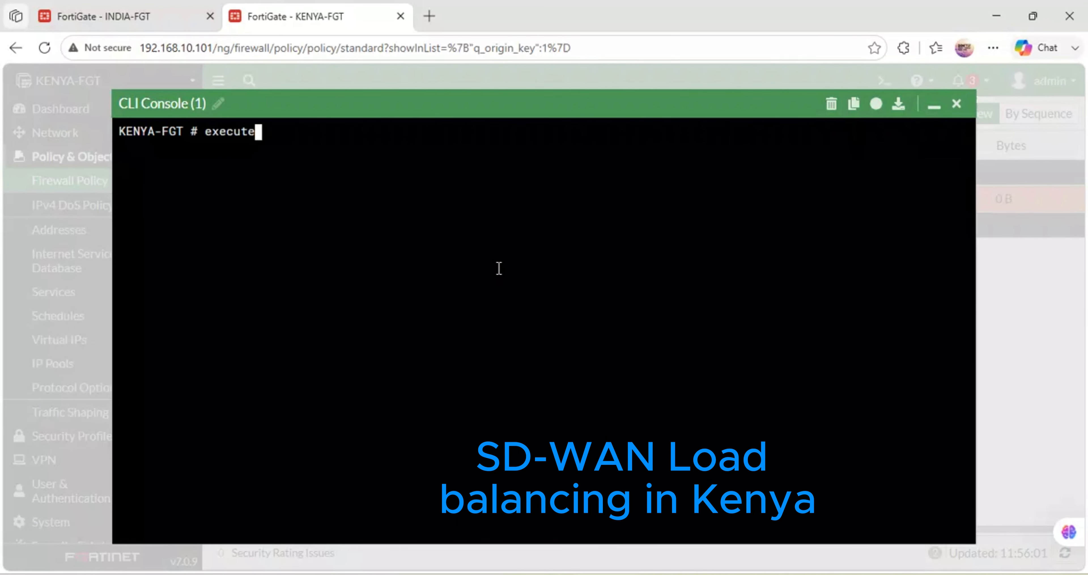
{"action": "type", "text": " ping 8.8.8.8"}
{"action": "key", "text": "Return"}
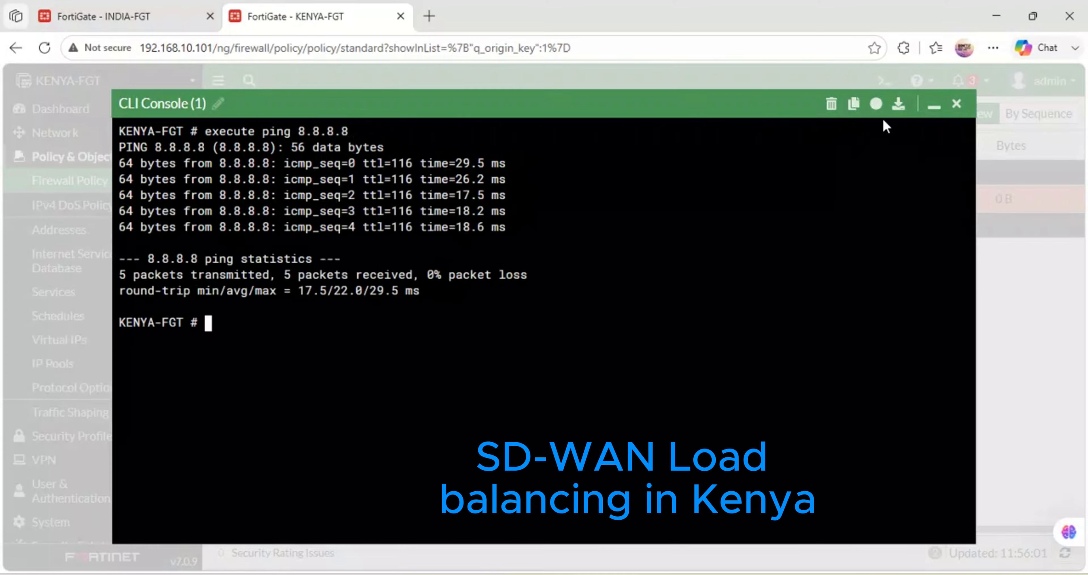
{"action": "left_click", "coordinate": [932, 106]}
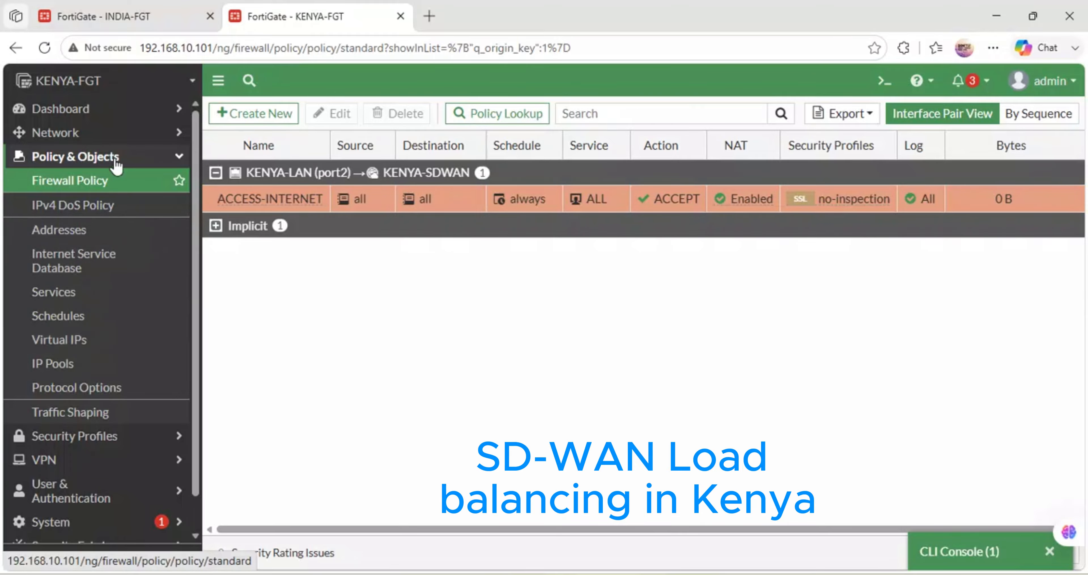
- Examine the SD-WAN bandwidth, volume and session charts and the traffic of each KENYA-SDWAN member
{"action": "left_click", "coordinate": [137, 134]}
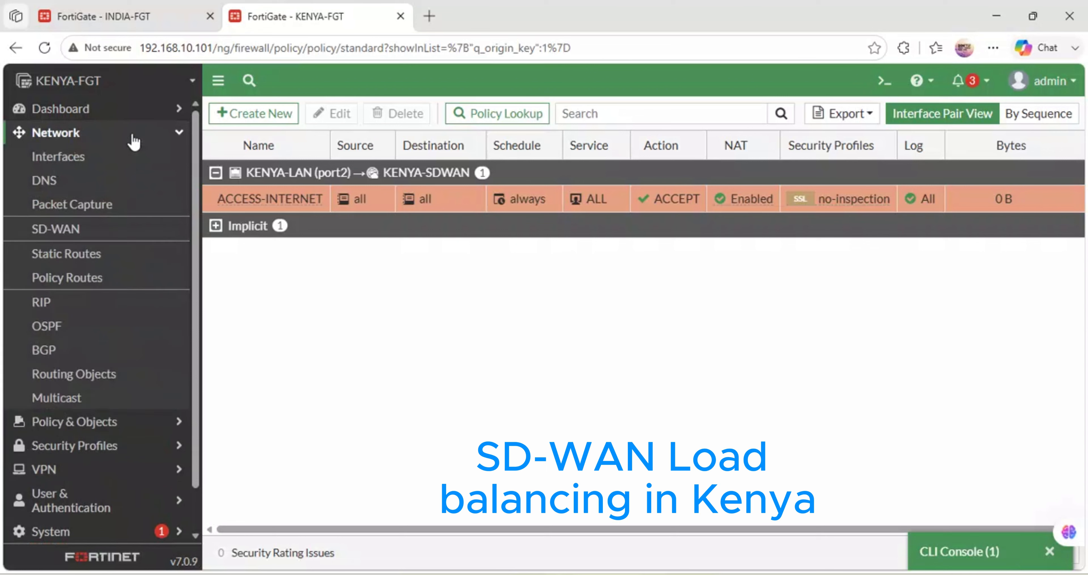
{"action": "left_click", "coordinate": [53, 229]}
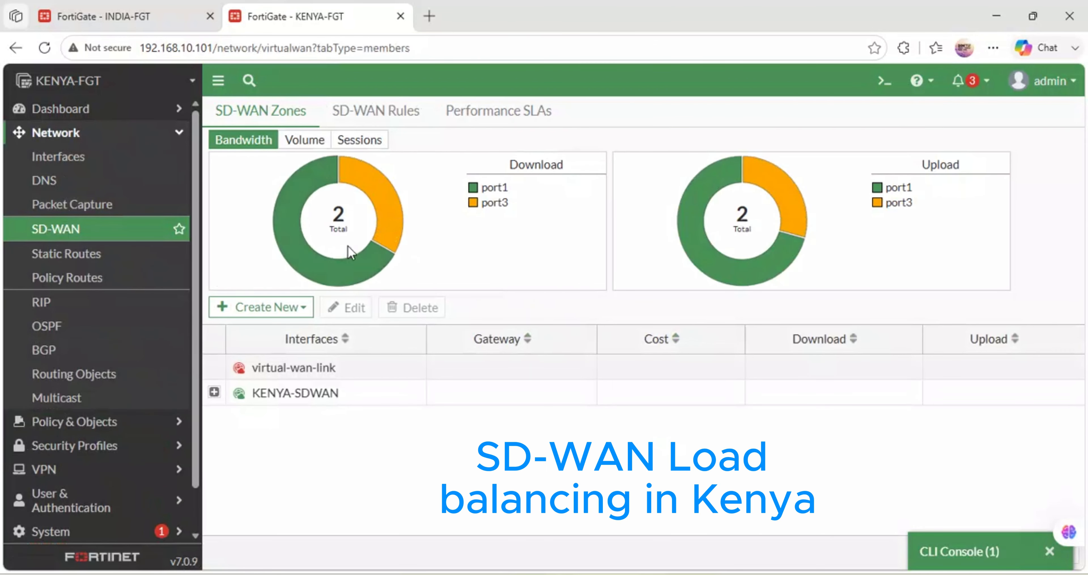
{"action": "mouse_move", "coordinate": [371, 209]}
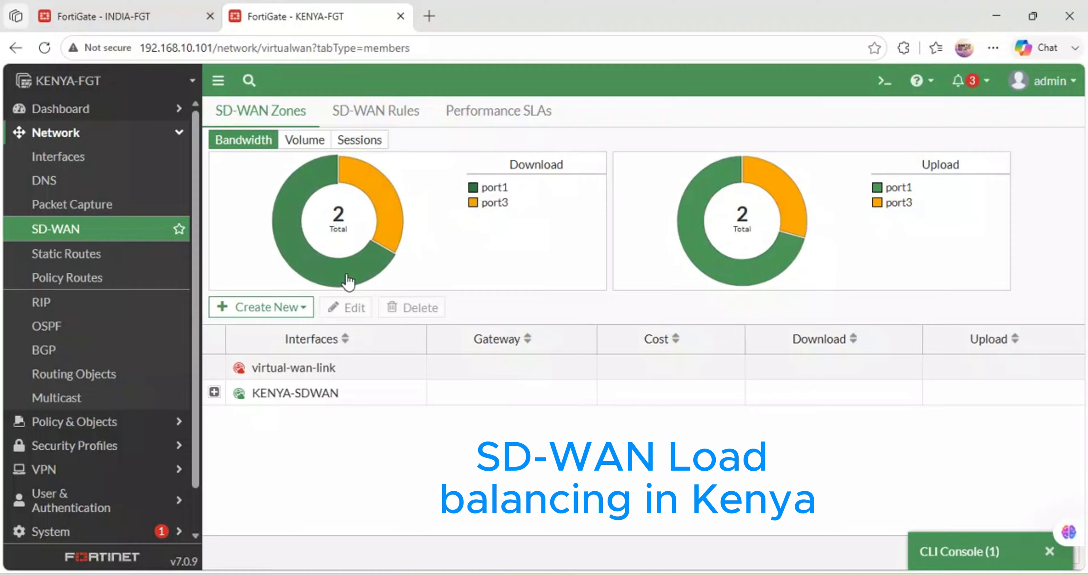
{"action": "mouse_move", "coordinate": [349, 181]}
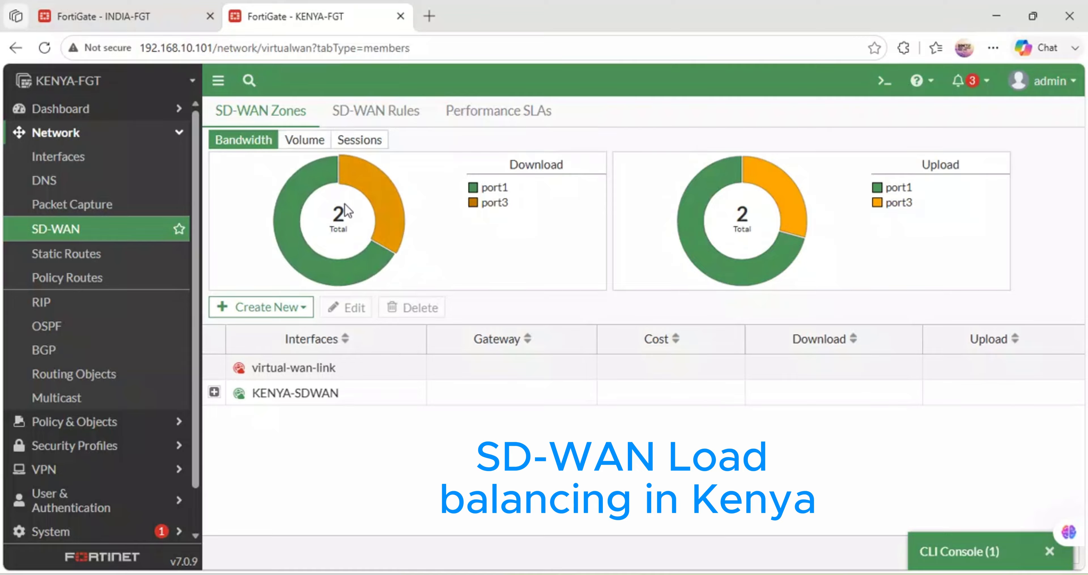
{"action": "left_click", "coordinate": [308, 141]}
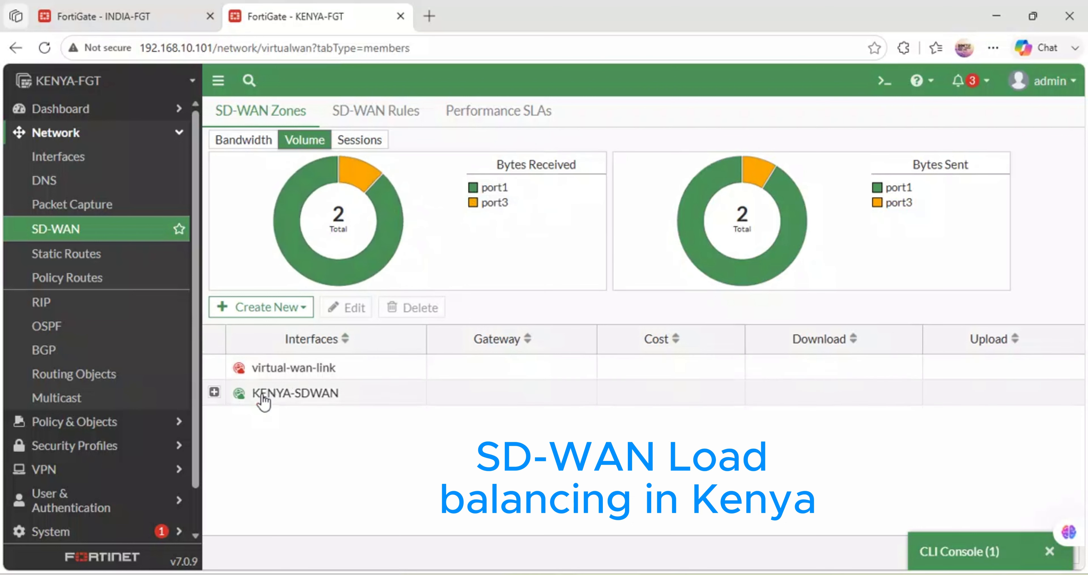
{"action": "left_click", "coordinate": [214, 393]}
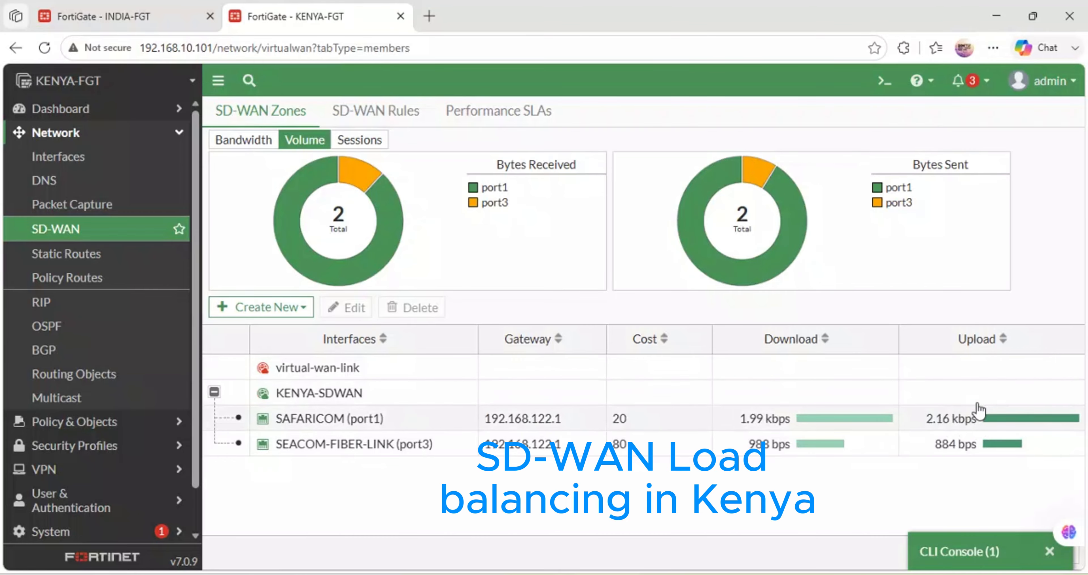
{"action": "left_click", "coordinate": [244, 140]}
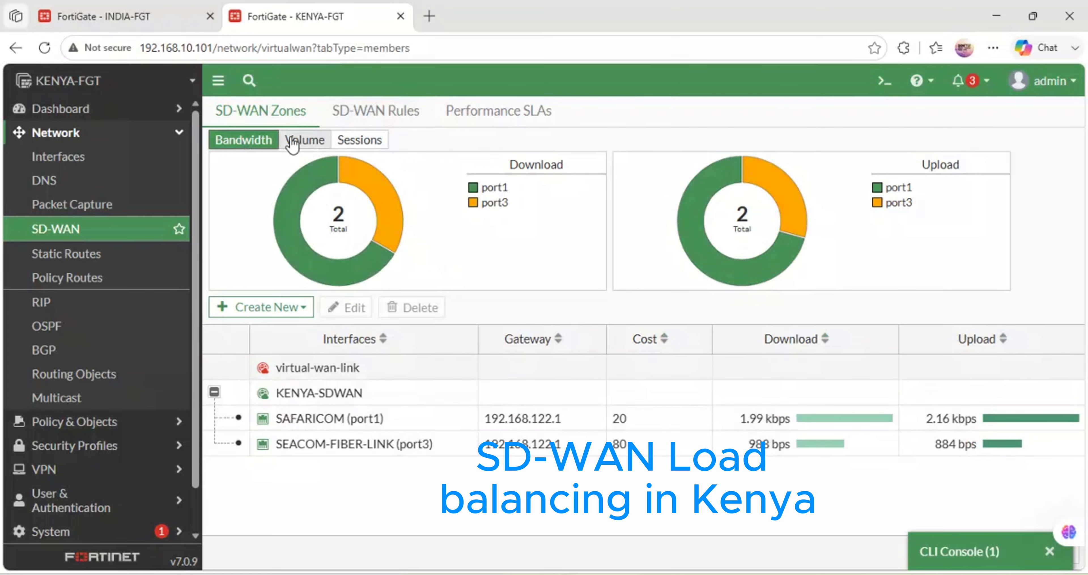
{"action": "left_click", "coordinate": [304, 140]}
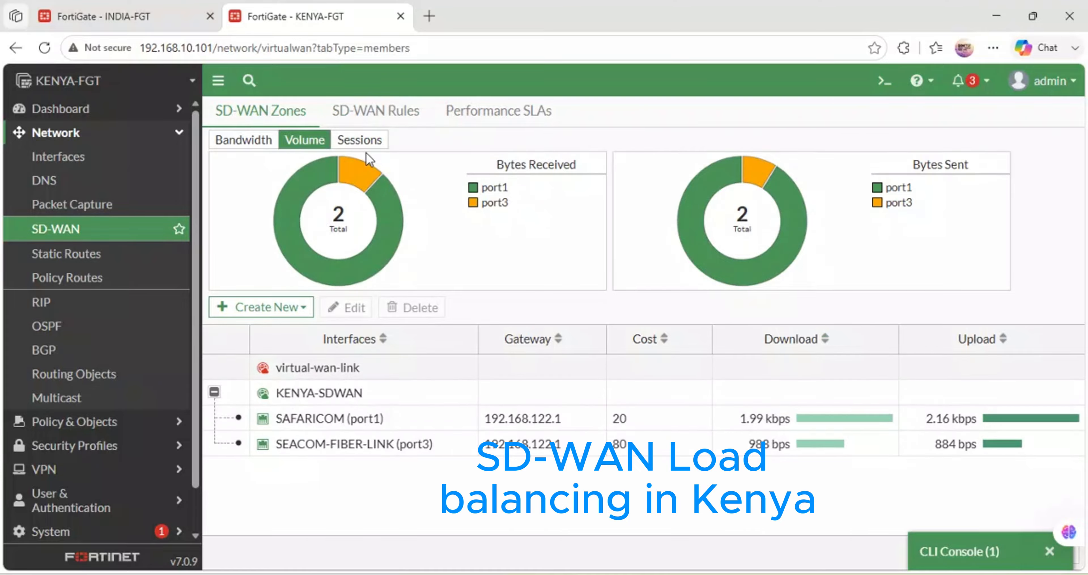
{"action": "left_click", "coordinate": [360, 142]}
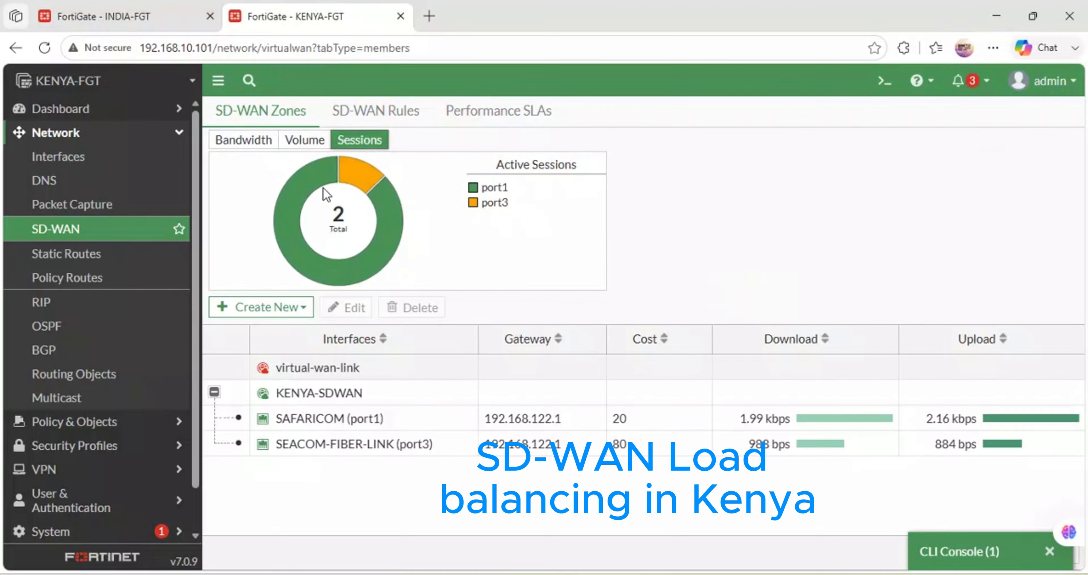
{"action": "mouse_move", "coordinate": [395, 254]}
- Repeat execute ping 8.8.8.8 in the CLI console, minimize it, and reload the SD-WAN page
{"action": "left_click", "coordinate": [953, 552]}
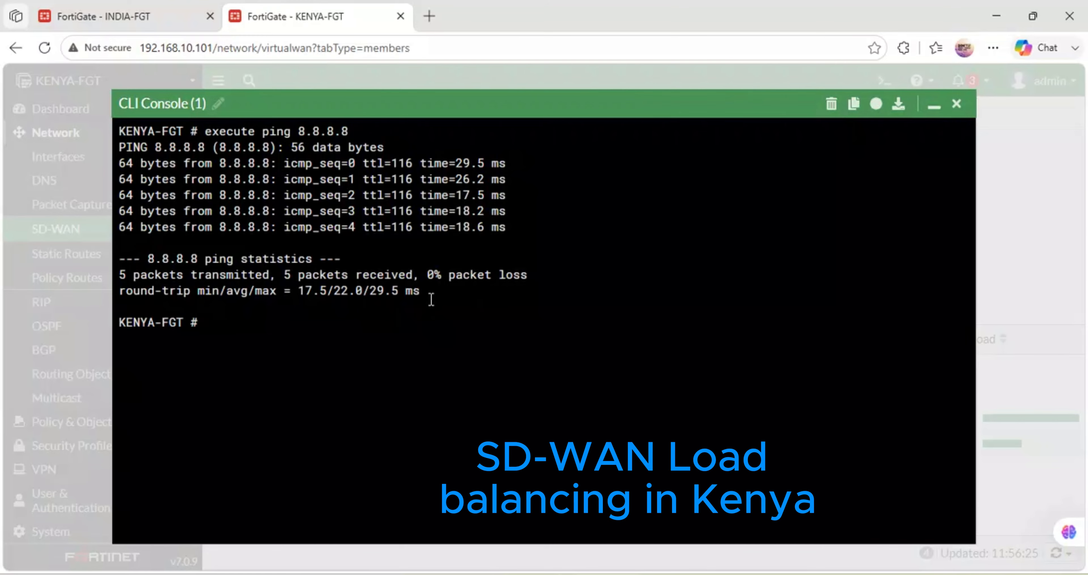
{"action": "key", "text": "Up"}
{"action": "key", "text": "Return"}
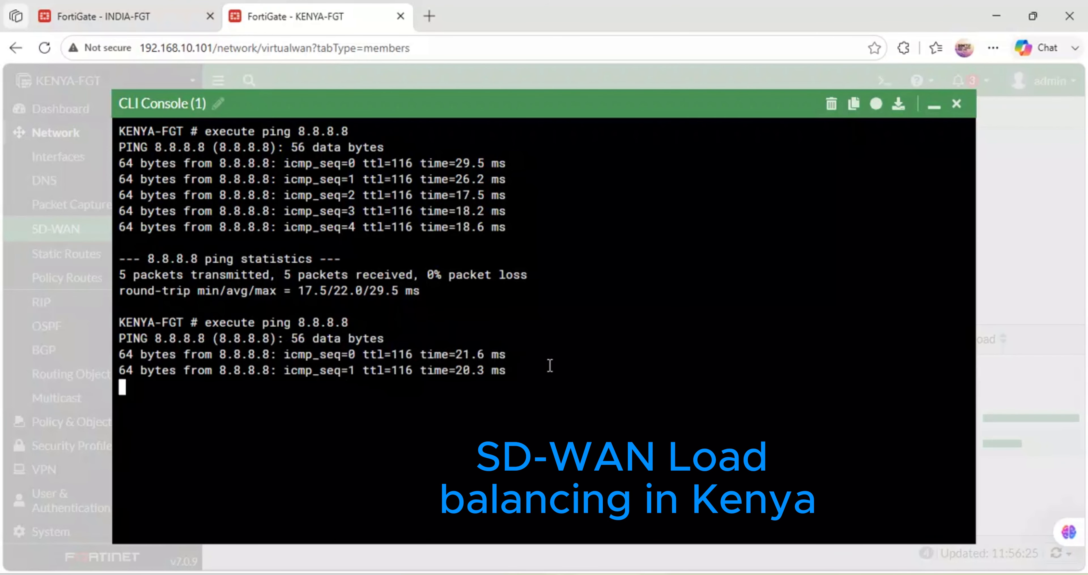
{"action": "left_click_drag", "start_coordinate": [521, 371], "coordinate": [108, 363]}
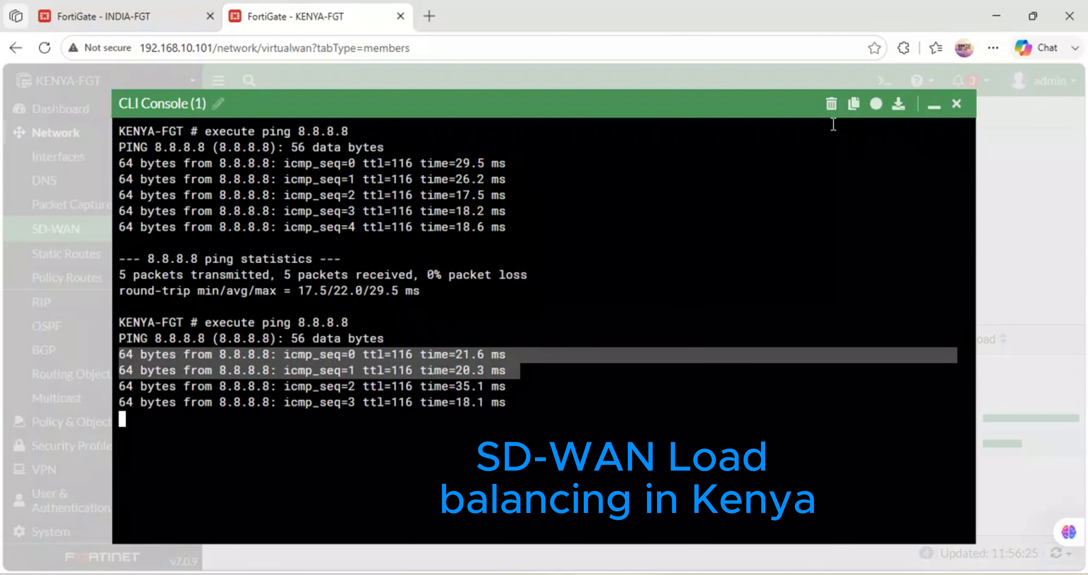
{"action": "left_click", "coordinate": [934, 106]}
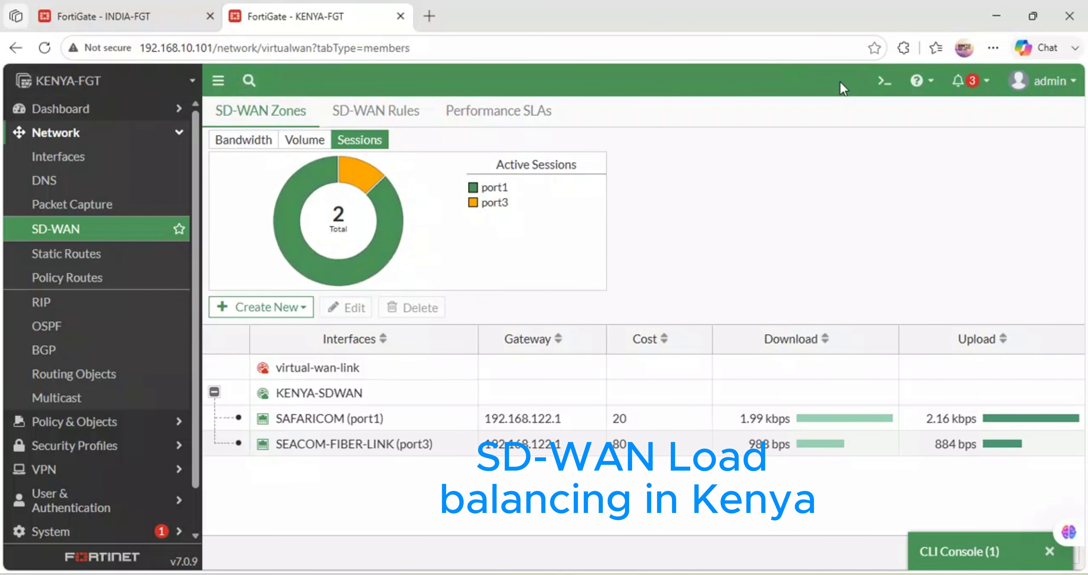
{"action": "left_click", "coordinate": [45, 48]}
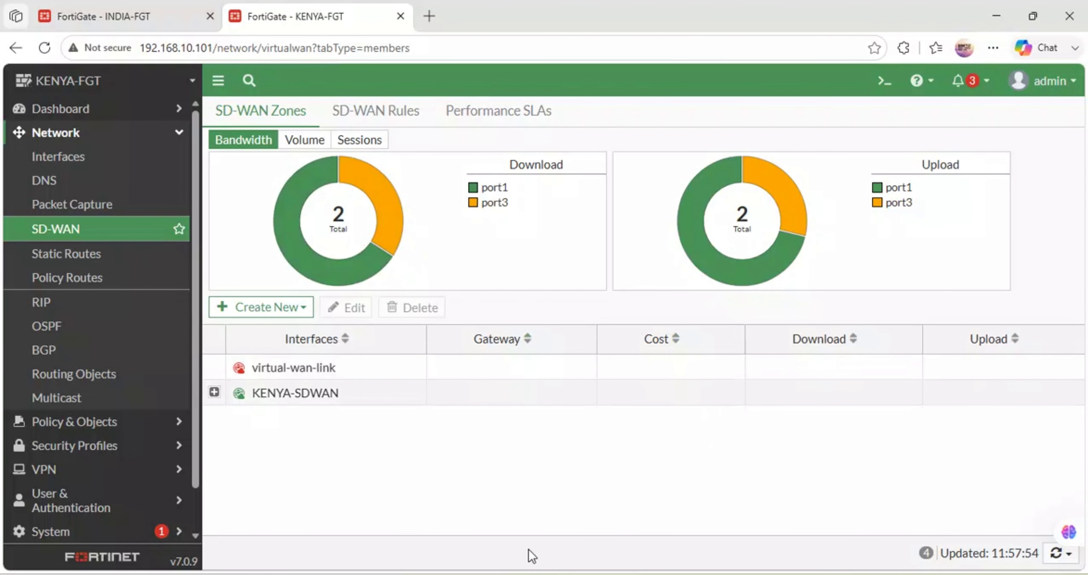
- Switch to GNS3, suspend the SAFARICOM link to KENYA's Port1, and slightly reposition the SEACOM cloud and label
{"action": "mouse_move", "coordinate": [452, 572]}
{"action": "left_click", "coordinate": [465, 528]}
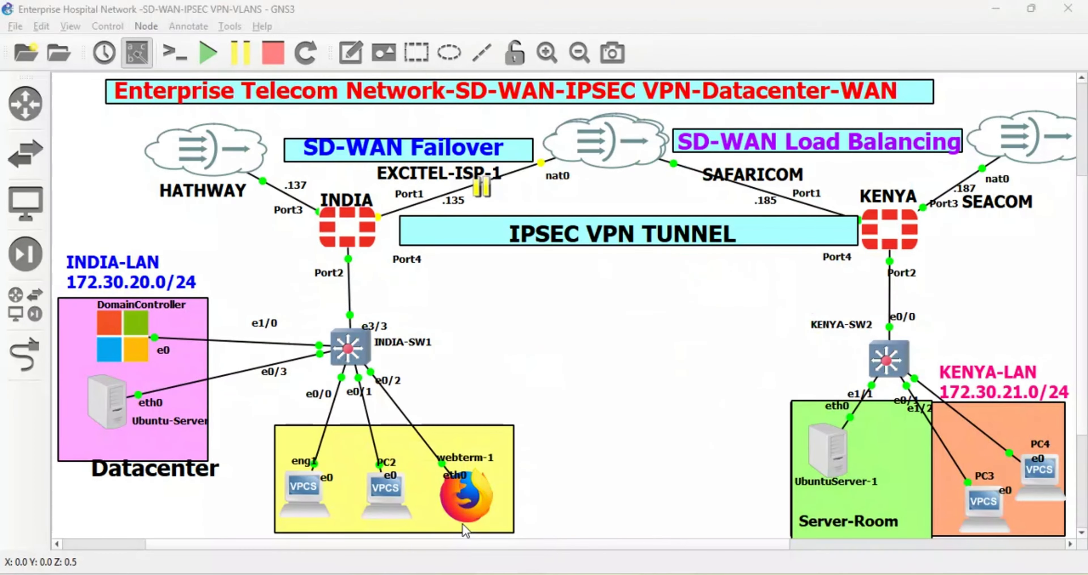
{"action": "right_click", "coordinate": [784, 198]}
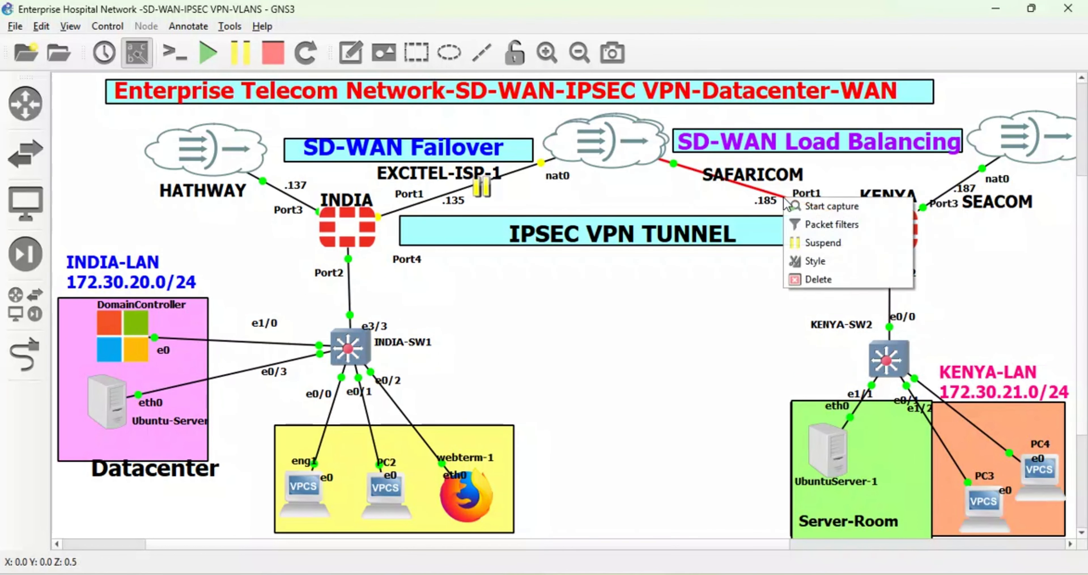
{"action": "left_click", "coordinate": [813, 245]}
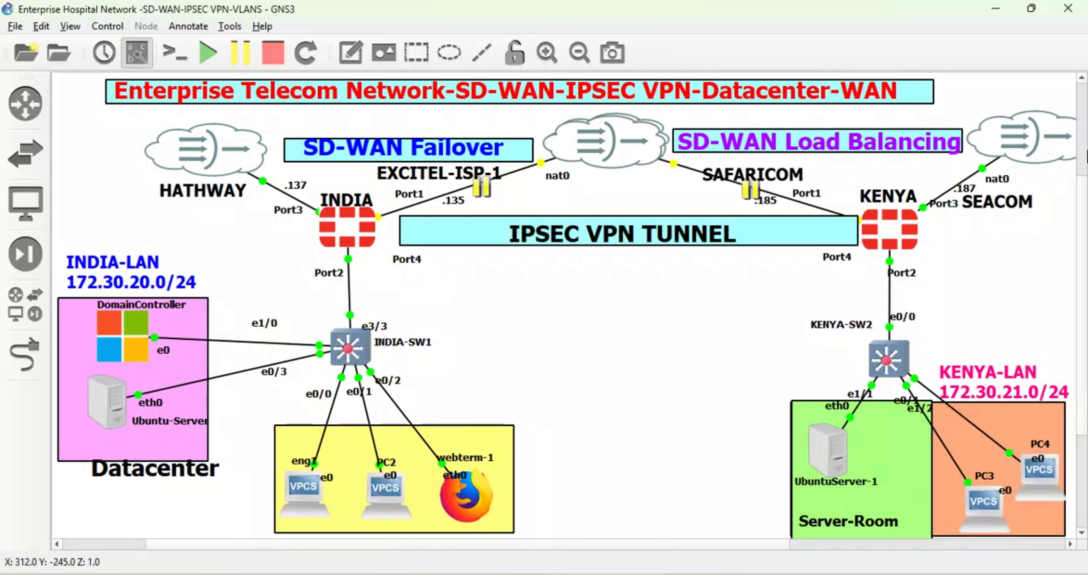
{"action": "left_click_drag", "start_coordinate": [980, 199], "coordinate": [1005, 142]}
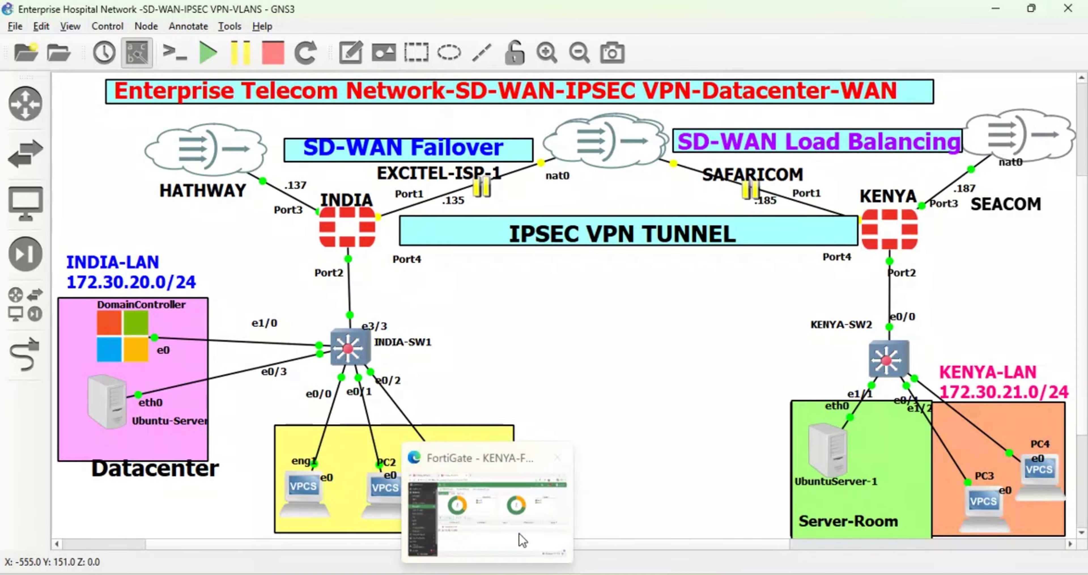
- Switch to the KENYA FortiGate in the browser, reload its SD-WAN page, and examine the bandwidth charts and KENYA-SDWAN members
{"action": "left_click", "coordinate": [520, 526]}
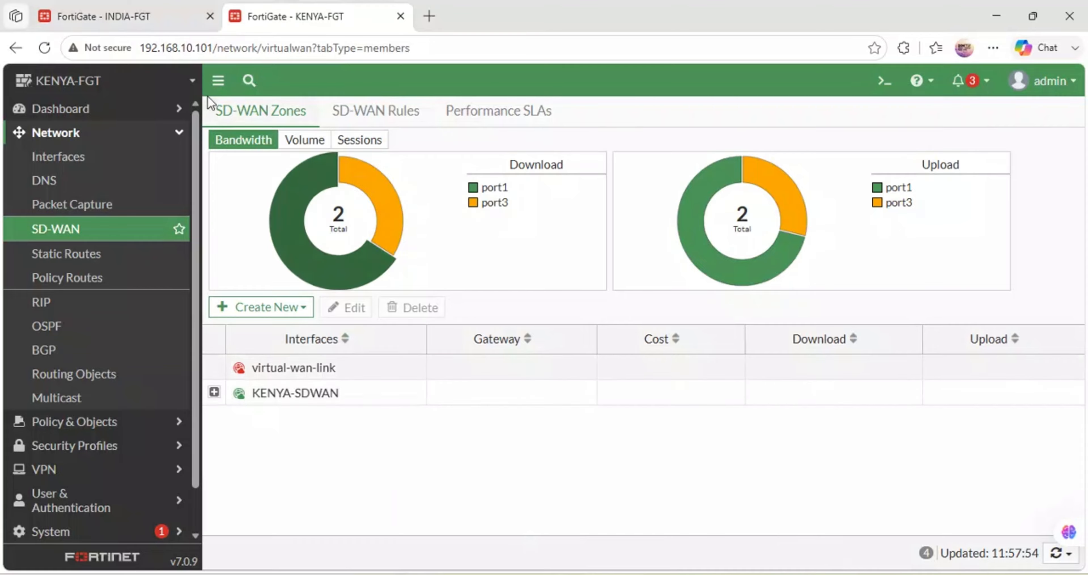
{"action": "left_click", "coordinate": [45, 48]}
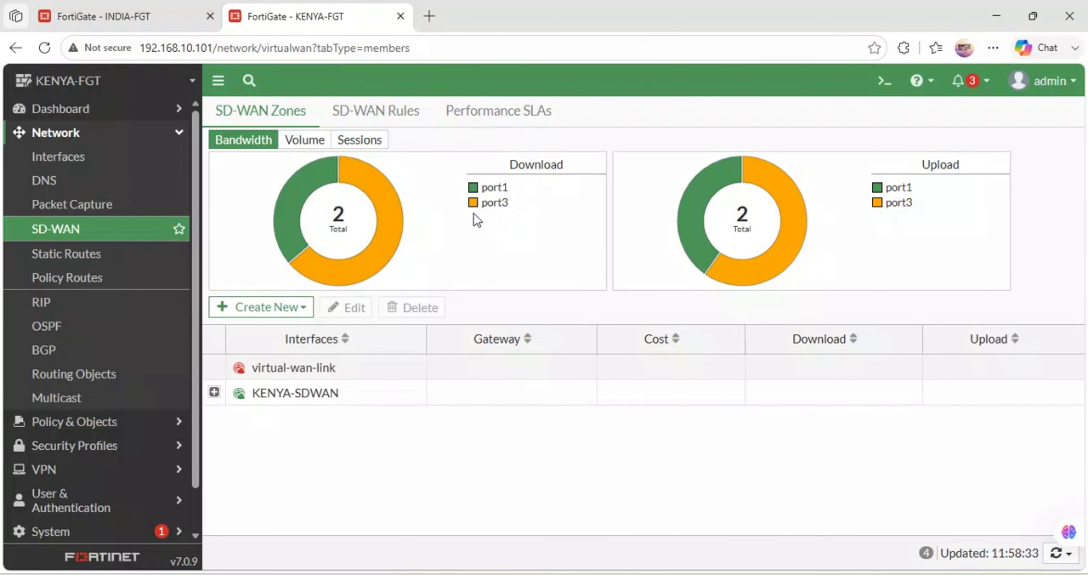
{"action": "mouse_move", "coordinate": [477, 214]}
{"action": "left_click", "coordinate": [214, 393]}
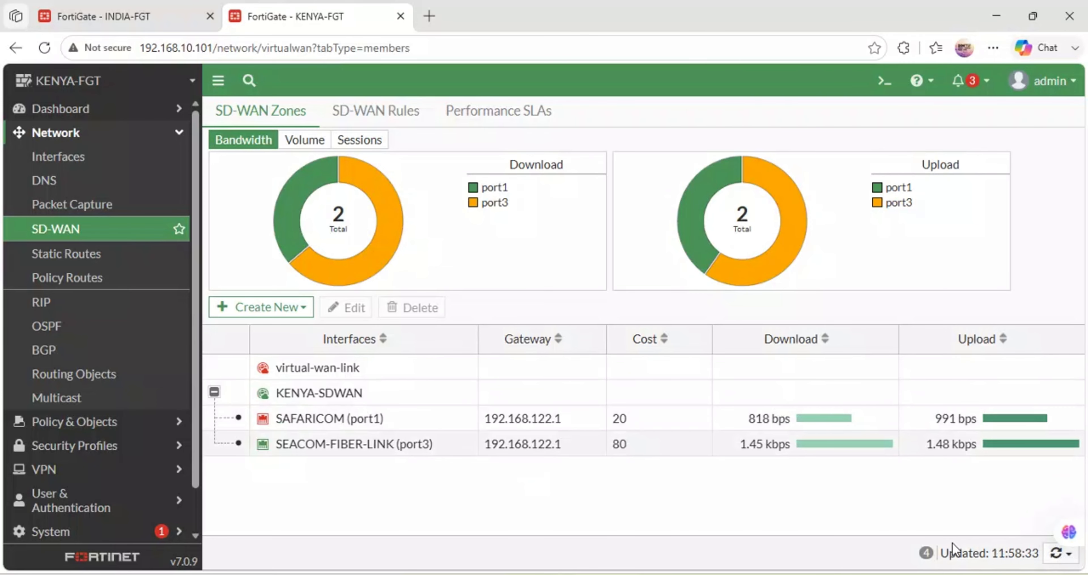
- Run execute ping 1.1.1.1 twice in the CLI console of the KENYA FortiGate, and minimize the console
{"action": "left_click", "coordinate": [891, 80]}
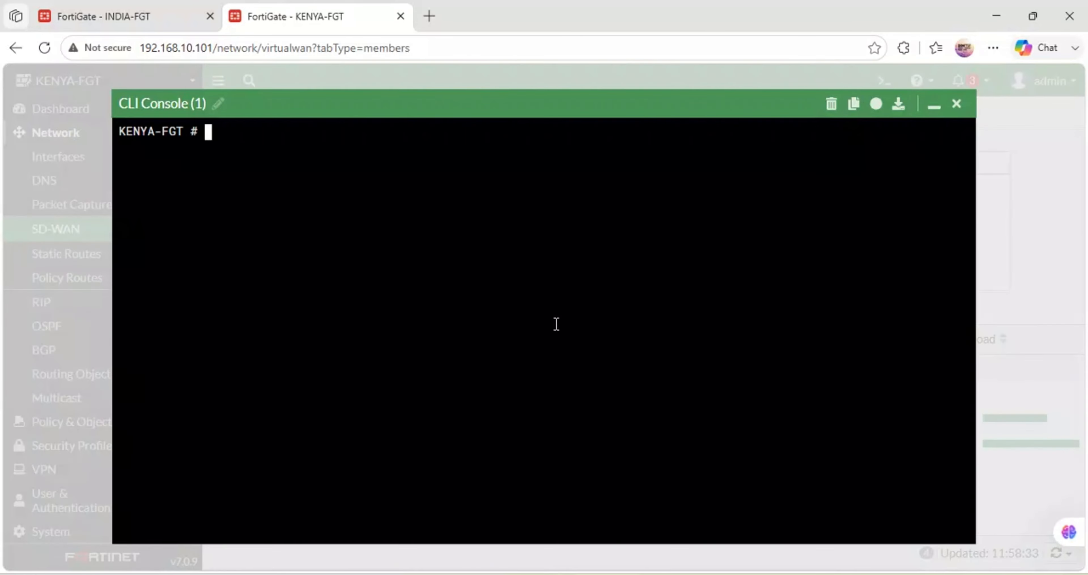
{"action": "type", "text": "execute ping"}
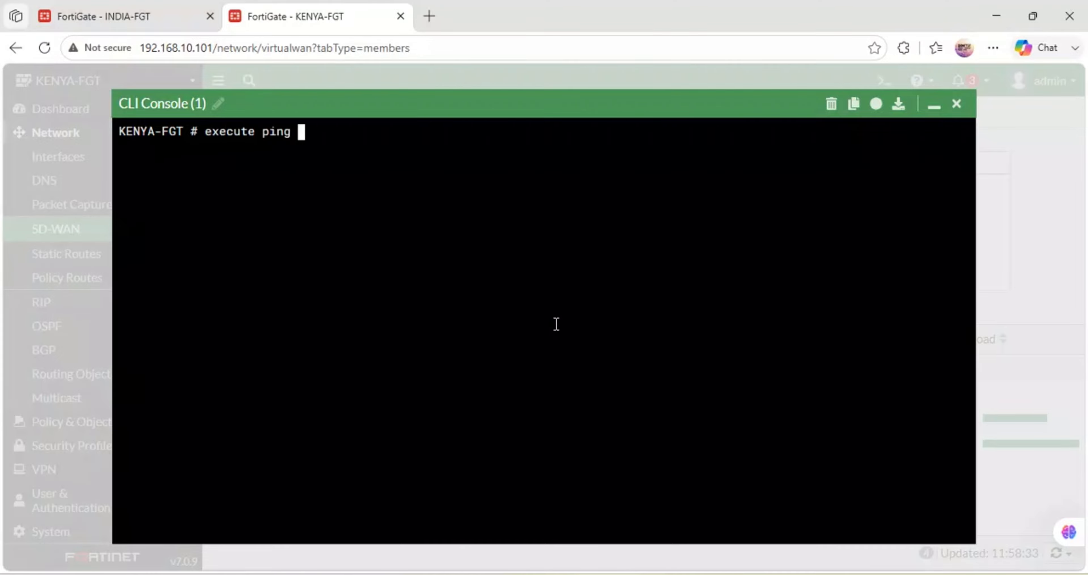
{"action": "type", "text": " 1.1.1.1"}
{"action": "key", "text": "Return"}
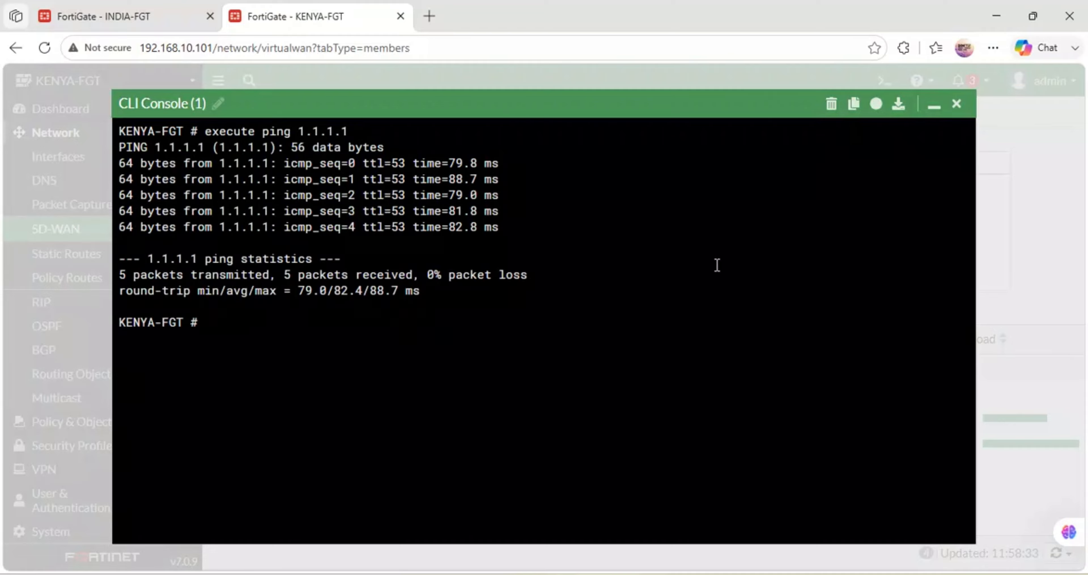
{"action": "key", "text": "Up"}
{"action": "key", "text": "Return"}
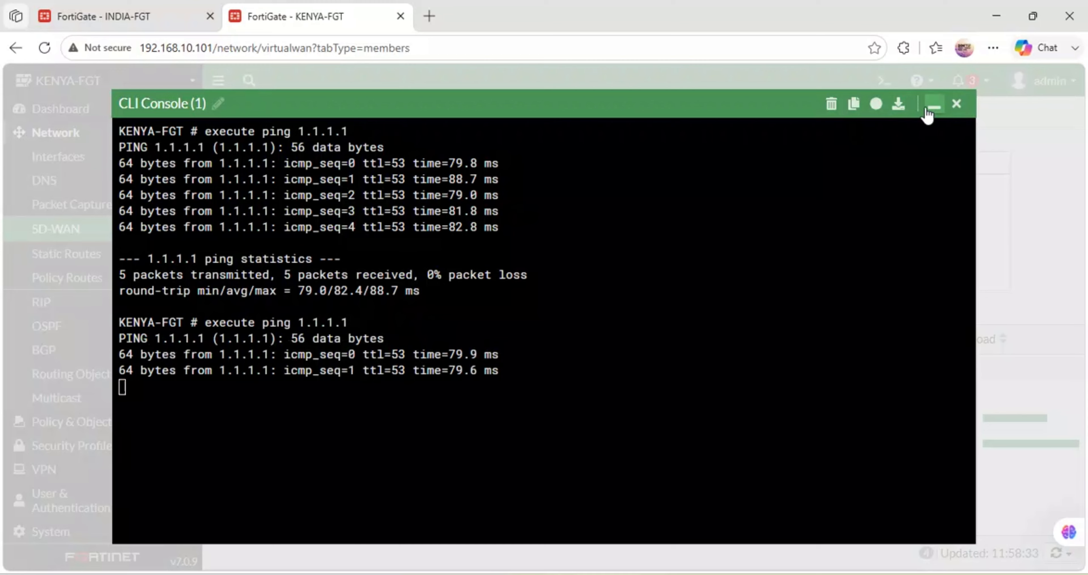
{"action": "left_click", "coordinate": [929, 105]}
- Reload the SD-WAN page and examine the bandwidth, volume and session charts and the traffic of each KENYA-SDWAN member
{"action": "left_click", "coordinate": [51, 53]}
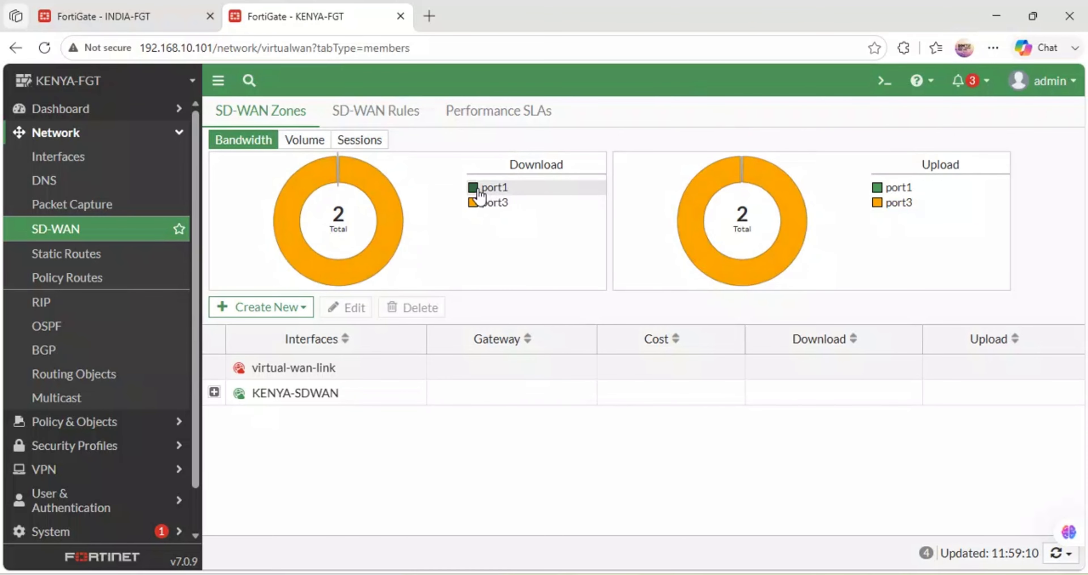
{"action": "mouse_move", "coordinate": [480, 195]}
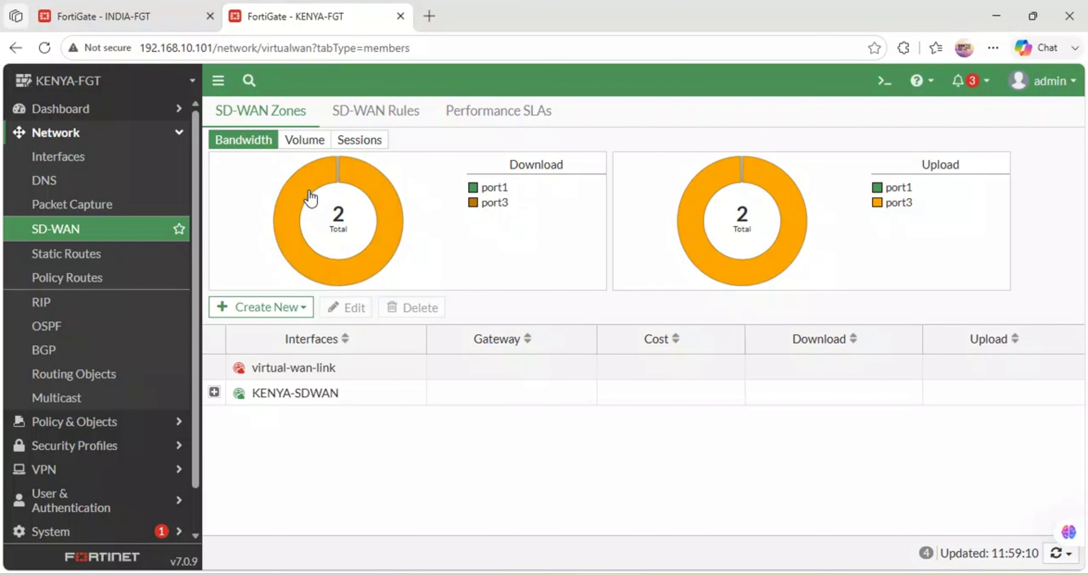
{"action": "mouse_move", "coordinate": [308, 208]}
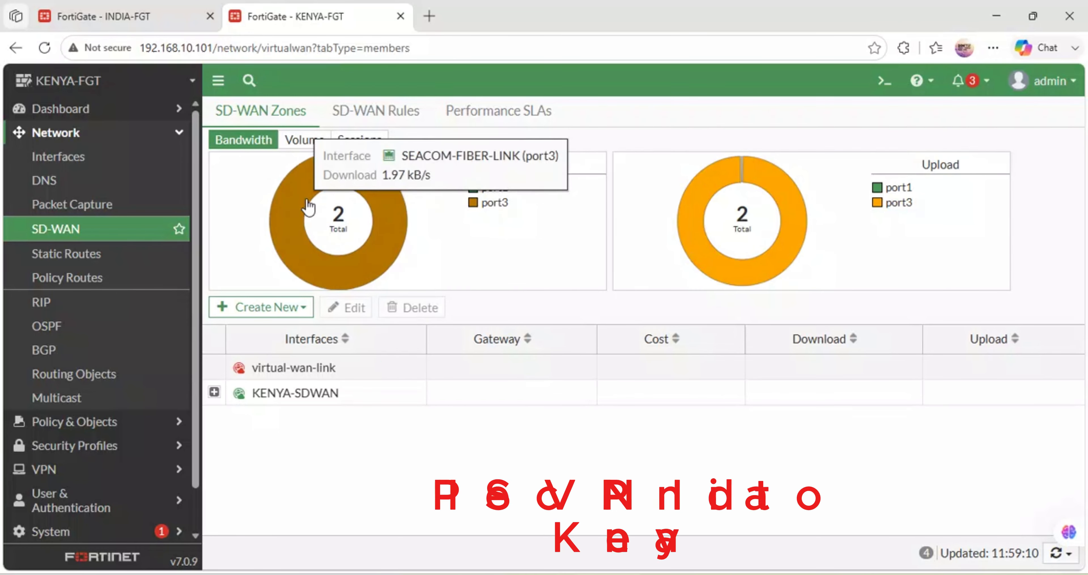
{"action": "left_click", "coordinate": [304, 139]}
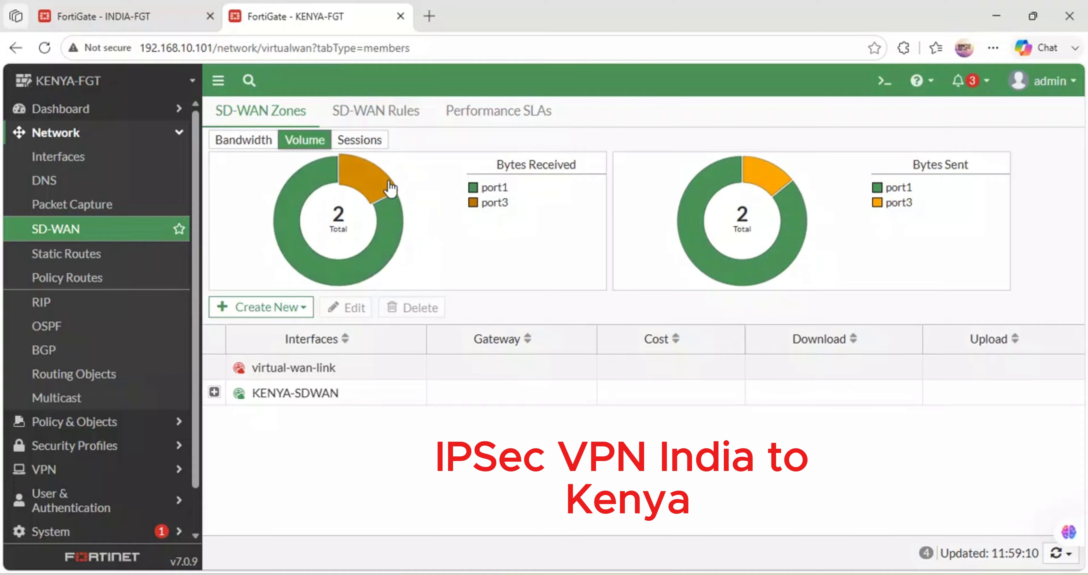
{"action": "left_click", "coordinate": [365, 147]}
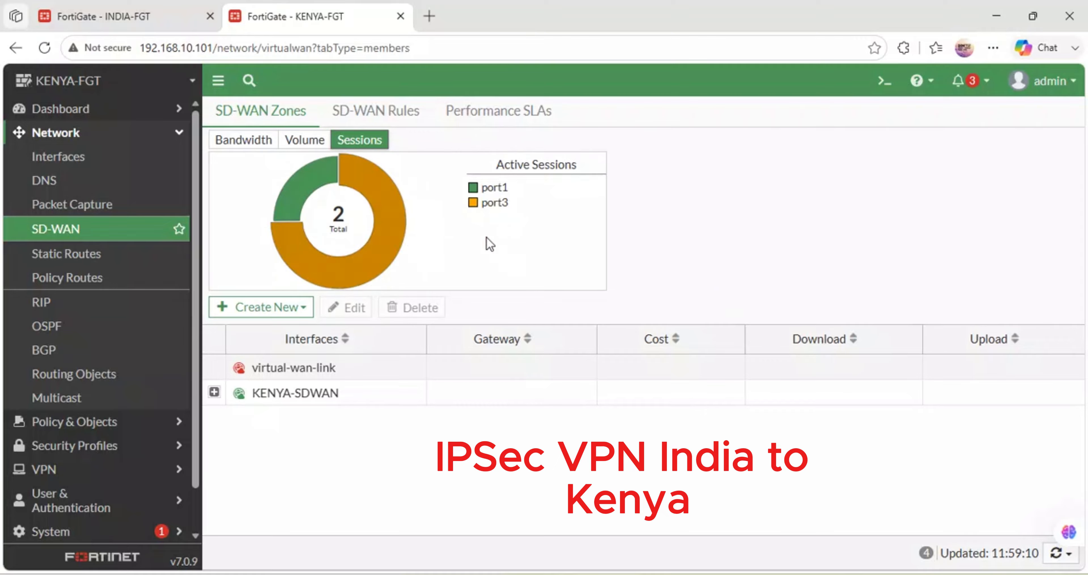
{"action": "left_click", "coordinate": [221, 400]}
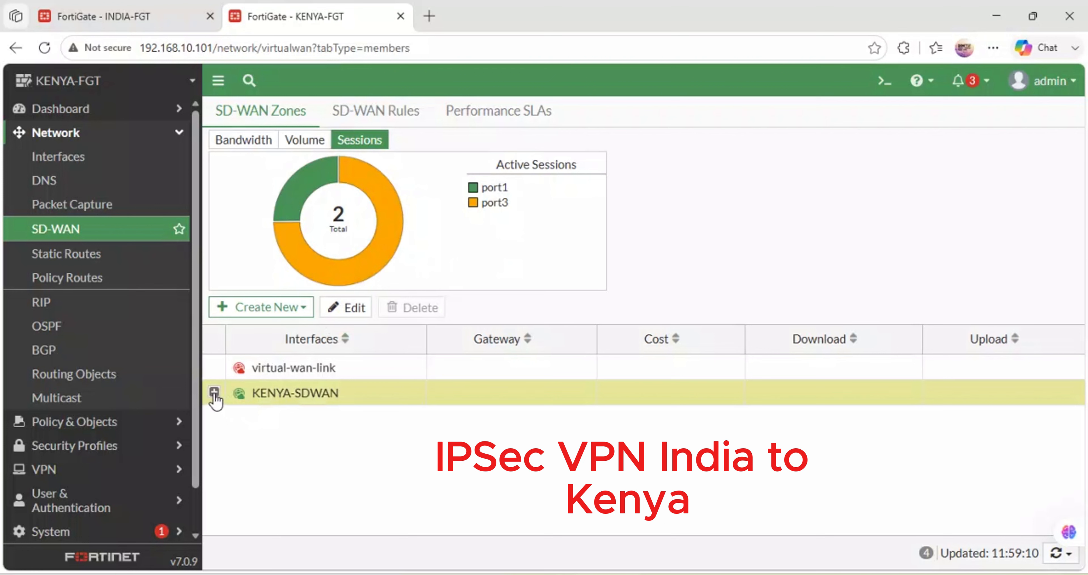
{"action": "left_click", "coordinate": [214, 392]}
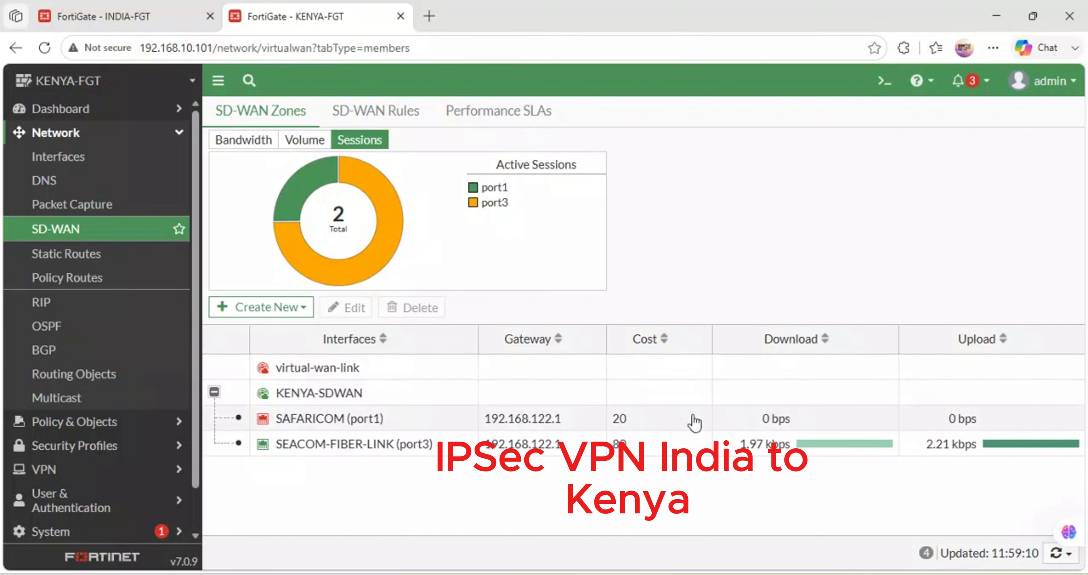
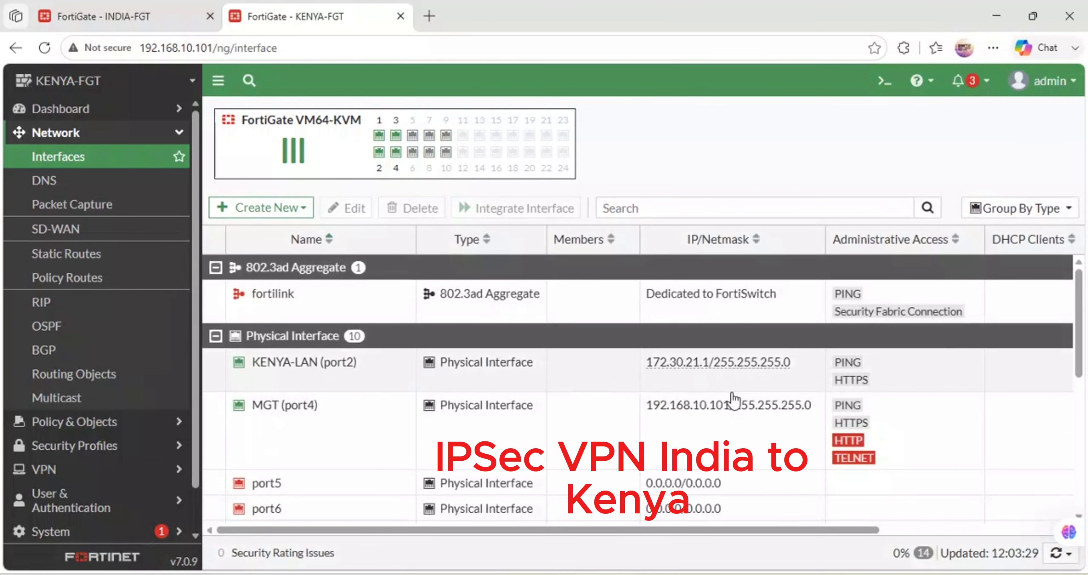
- Check the KENYA interfaces' IP addresses, return to INDIA's VPN wizard, and complete its authentication stage by entering the pre-shared key
{"action": "scroll", "coordinate": [689, 461], "scroll_direction": "down", "scroll_amount": 6}
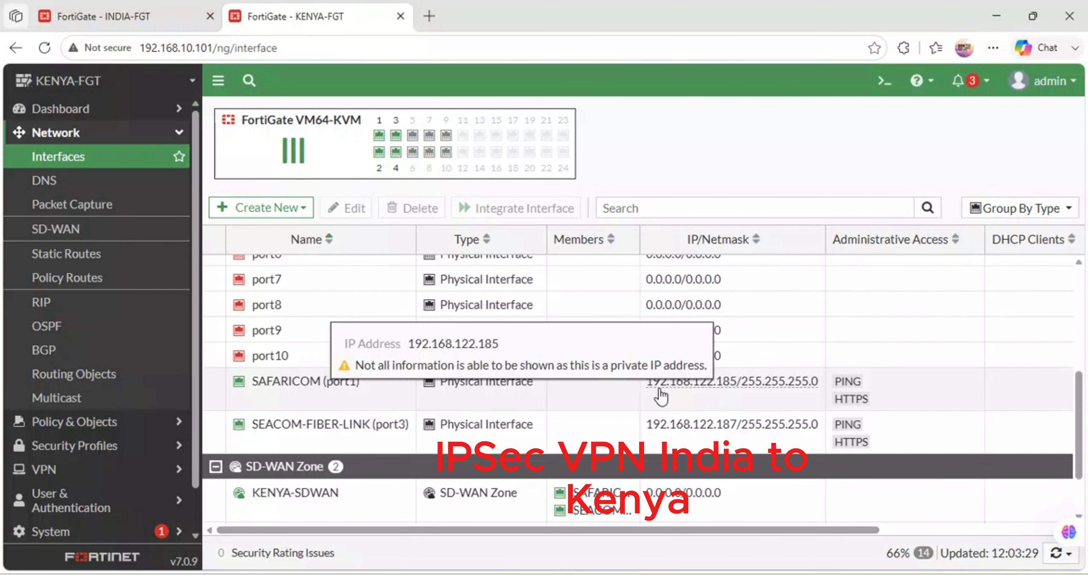
{"action": "left_click", "coordinate": [136, 8]}
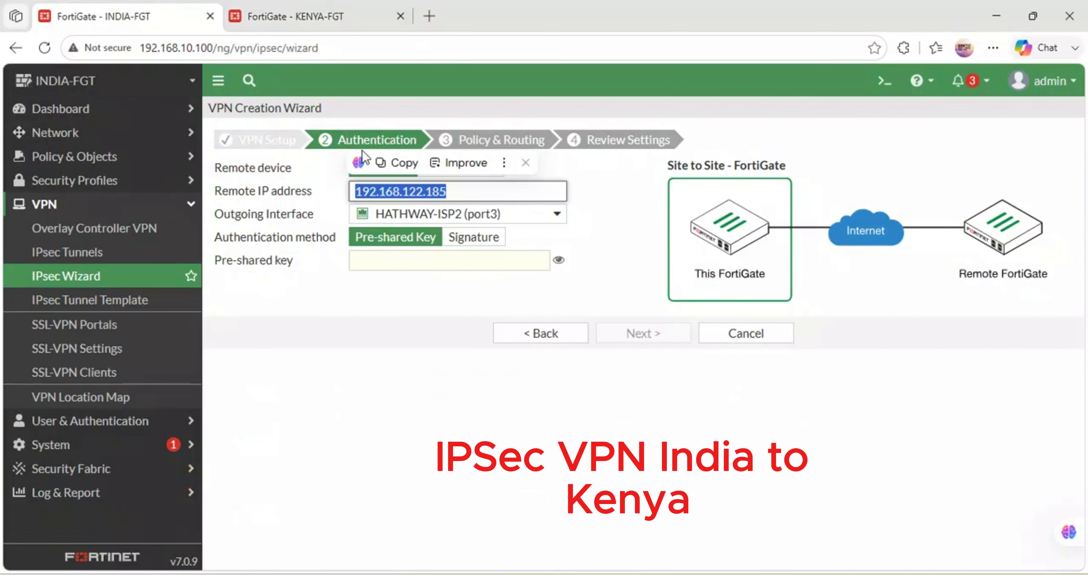
{"action": "left_click", "coordinate": [389, 258]}
{"action": "type", "text": "•••••"}
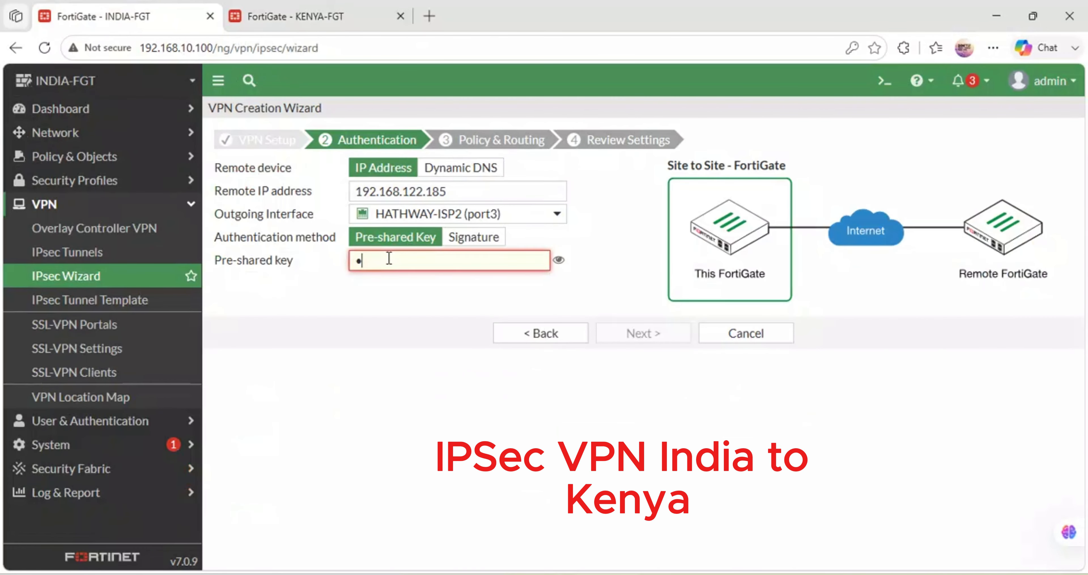
{"action": "type", "text": "••••"}
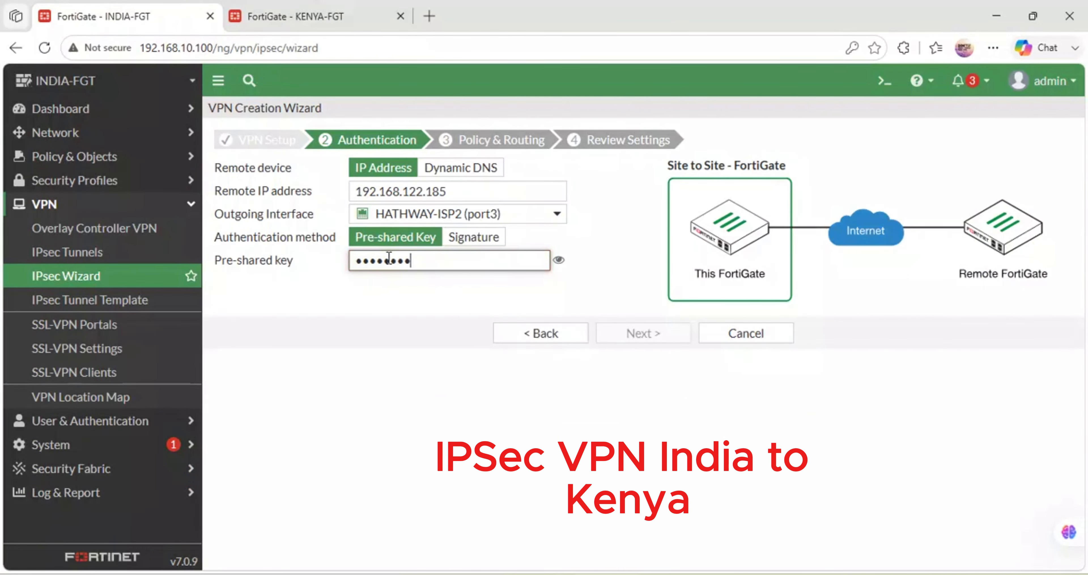
{"action": "left_click", "coordinate": [563, 265]}
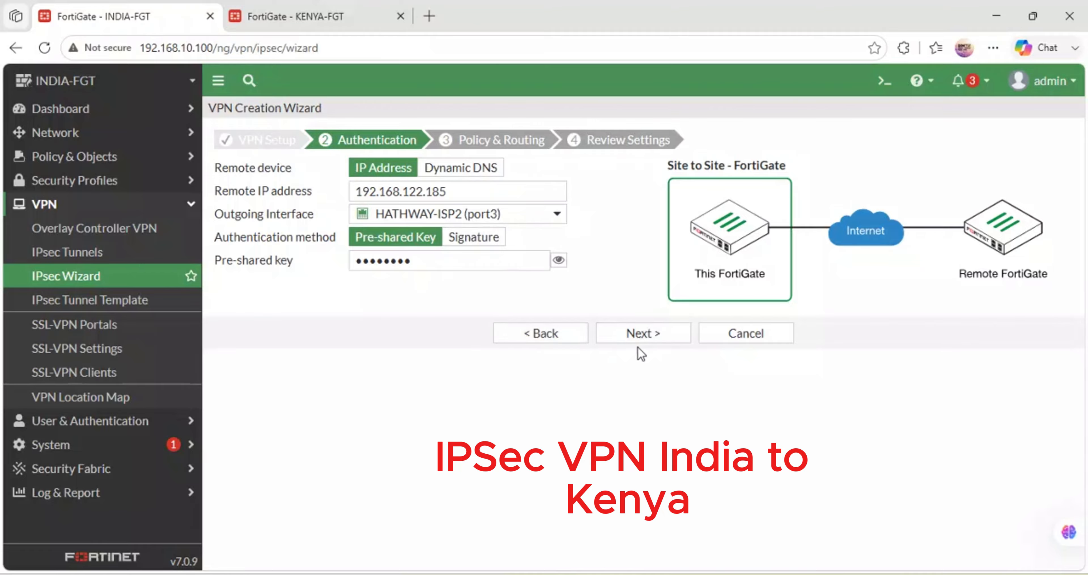
{"action": "left_click", "coordinate": [648, 346]}
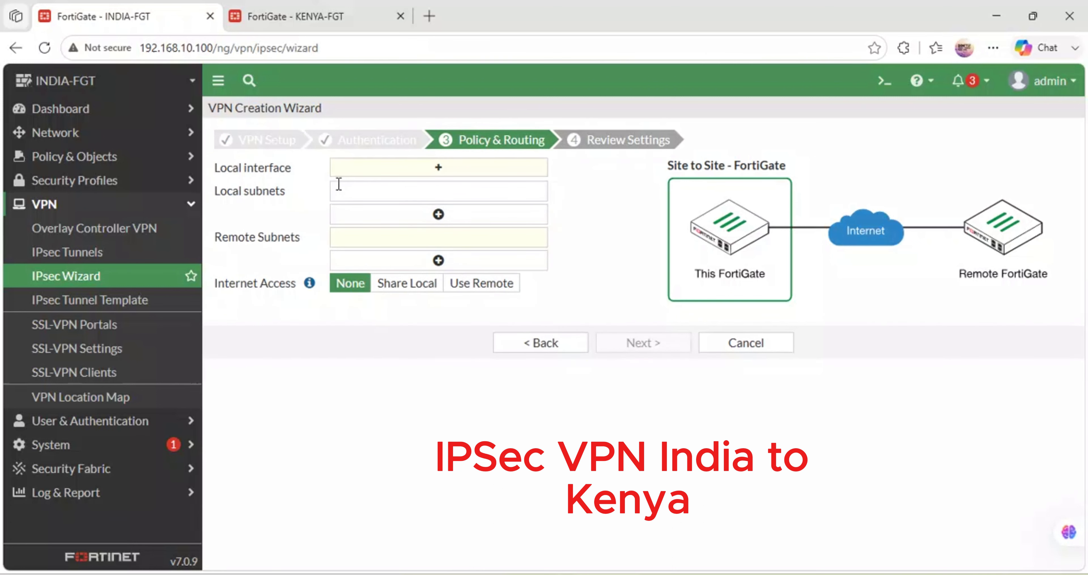
- Set the INDIA tunnel's local interface to INDIA-LAN (port2) and check the local subnet filled in for it
{"action": "left_click", "coordinate": [389, 190]}
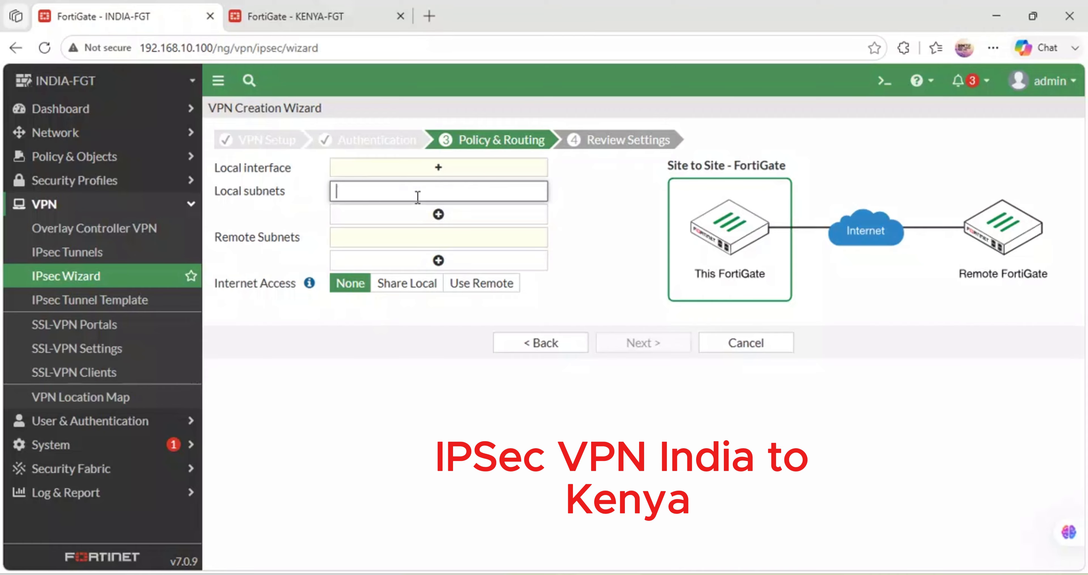
{"action": "left_click", "coordinate": [444, 172]}
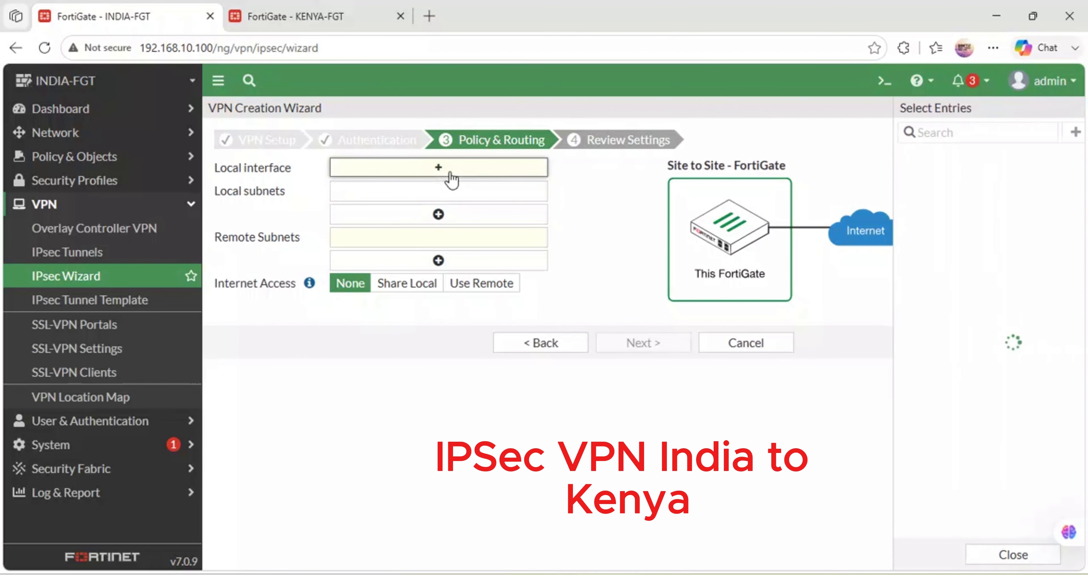
{"action": "mouse_move", "coordinate": [879, 174]}
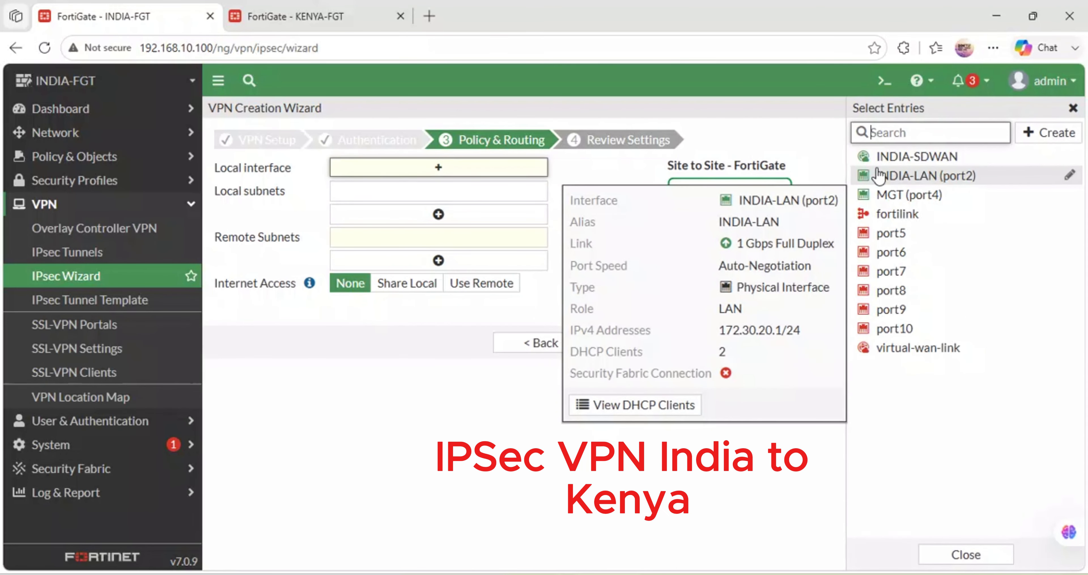
{"action": "left_click", "coordinate": [908, 176]}
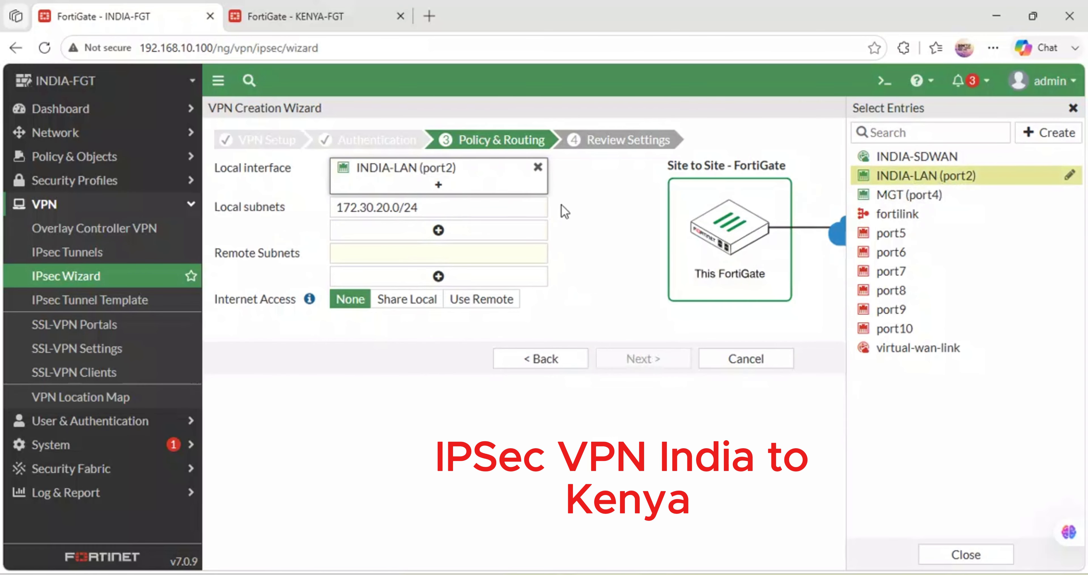
{"action": "left_click", "coordinate": [611, 199]}
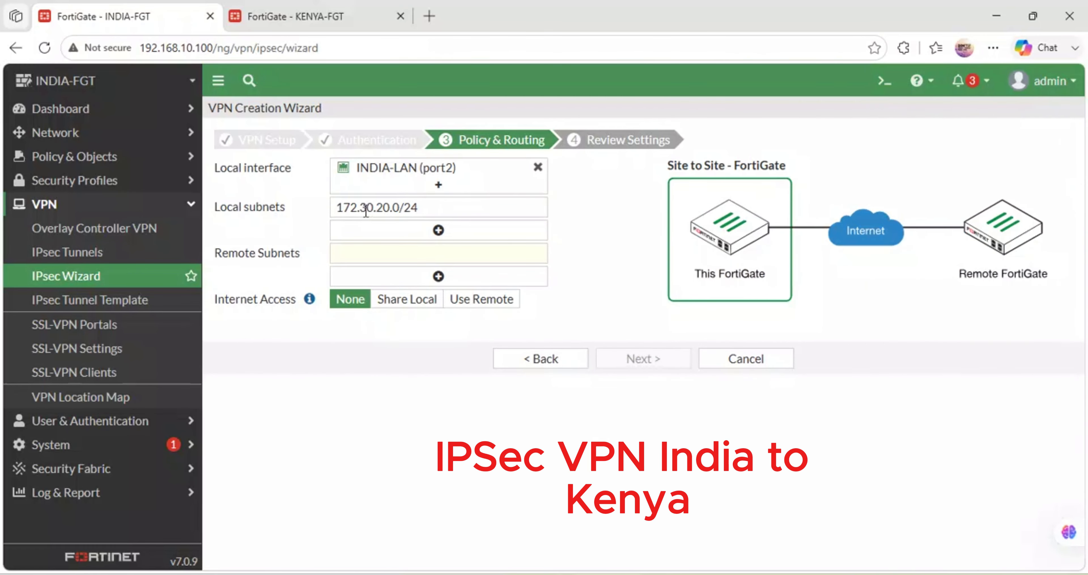
{"action": "left_click_drag", "start_coordinate": [463, 207], "coordinate": [284, 196]}
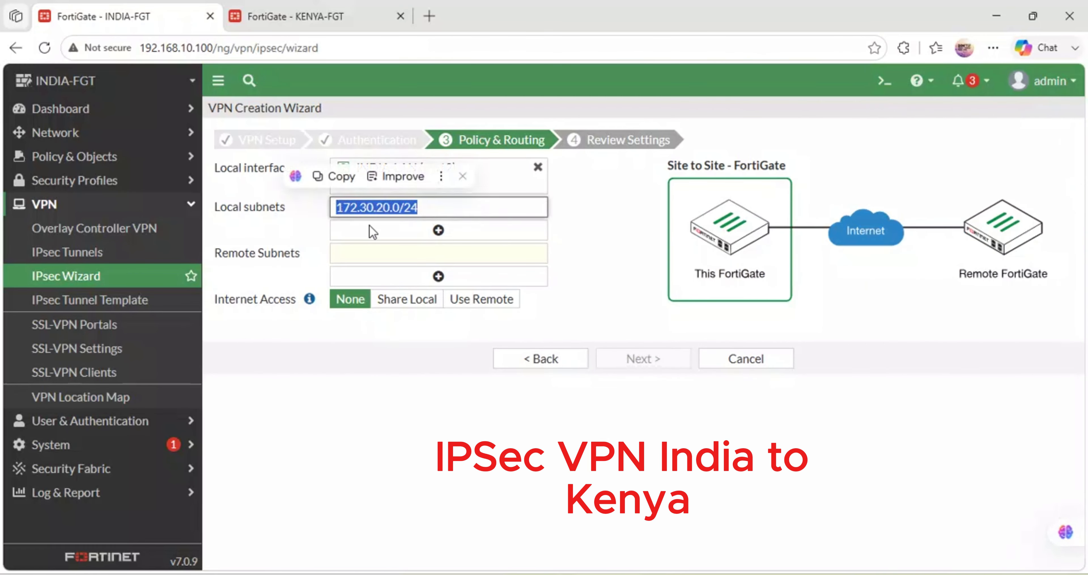
- Set the INDIA tunnel's remote subnet to 172.30.21.0/24
{"action": "left_click", "coordinate": [423, 252]}
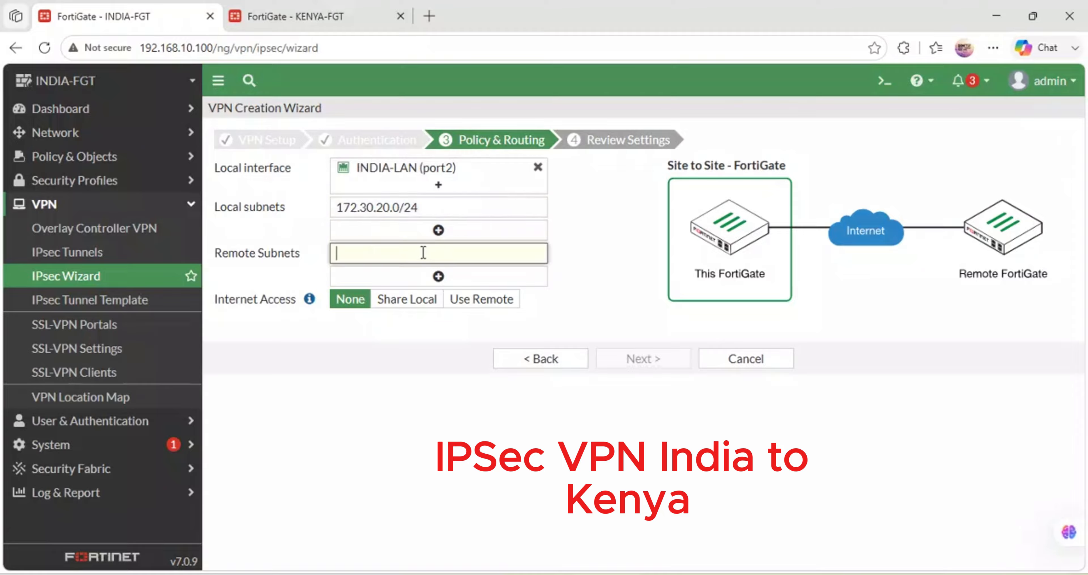
{"action": "type", "text": "172"}
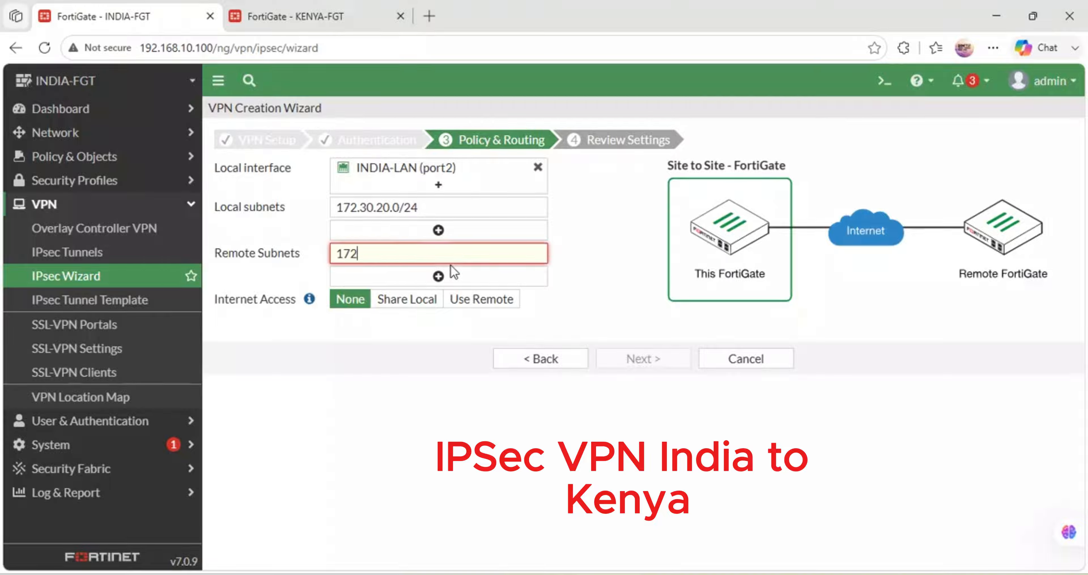
{"action": "type", "text": ".30.21.0/24"}
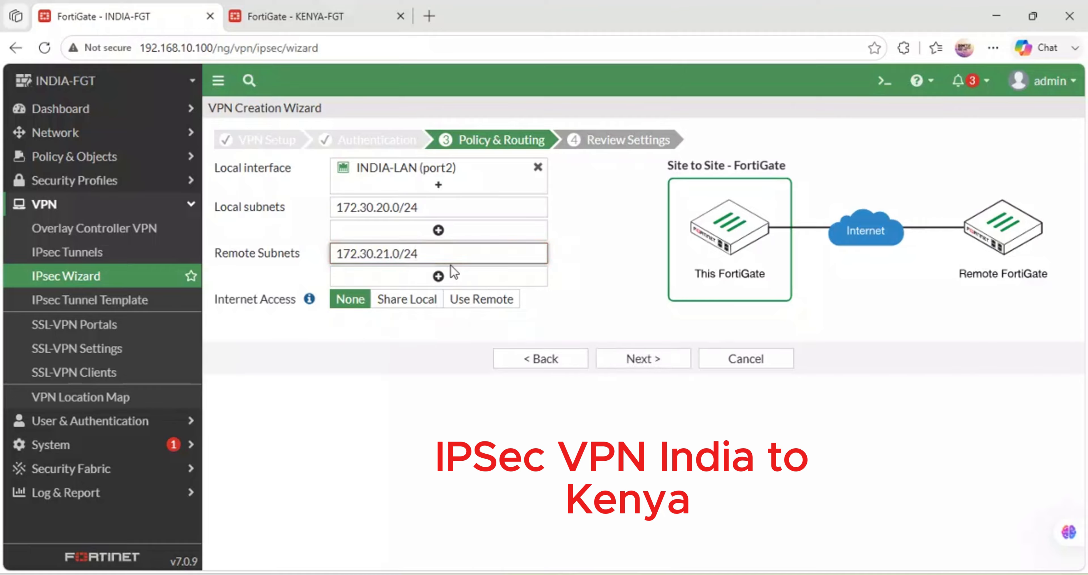
{"action": "left_click", "coordinate": [453, 378]}
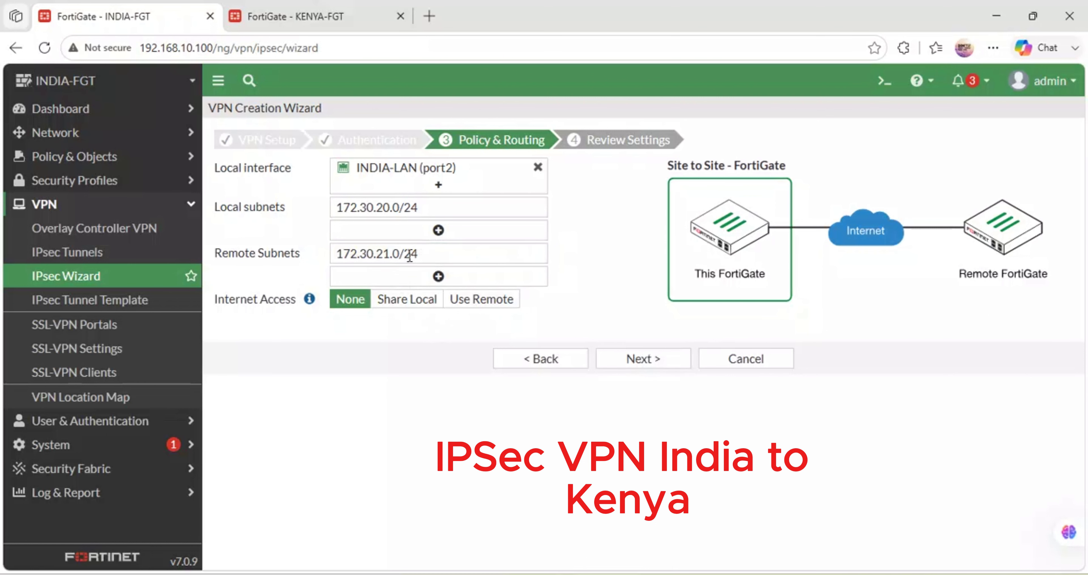
- Create the INDIA-VPN tunnel from the wizard's review stage and show the tunnel list
{"action": "left_click", "coordinate": [659, 367]}
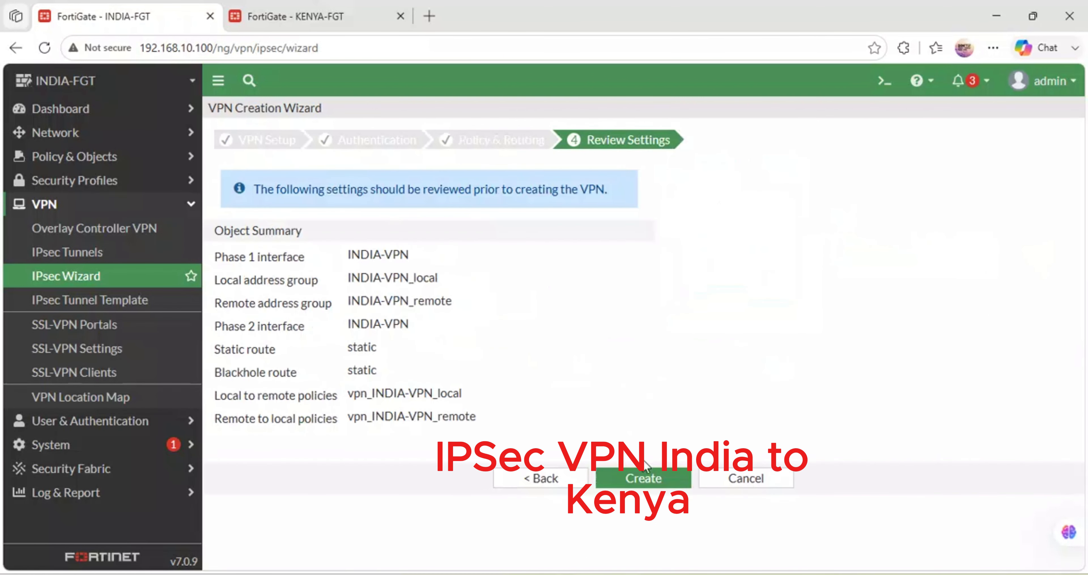
{"action": "left_click", "coordinate": [652, 485]}
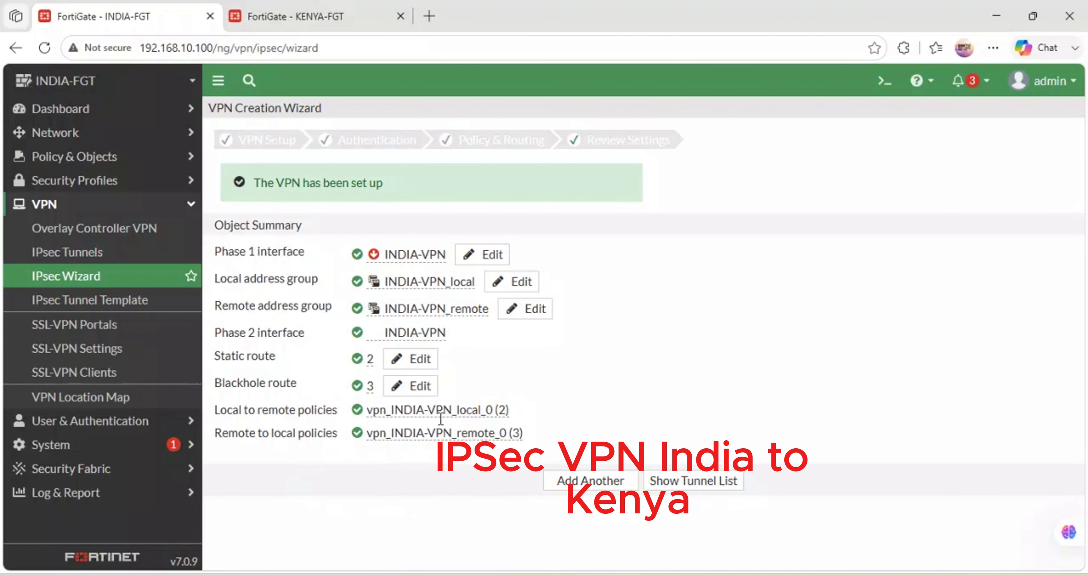
{"action": "left_click", "coordinate": [705, 486]}
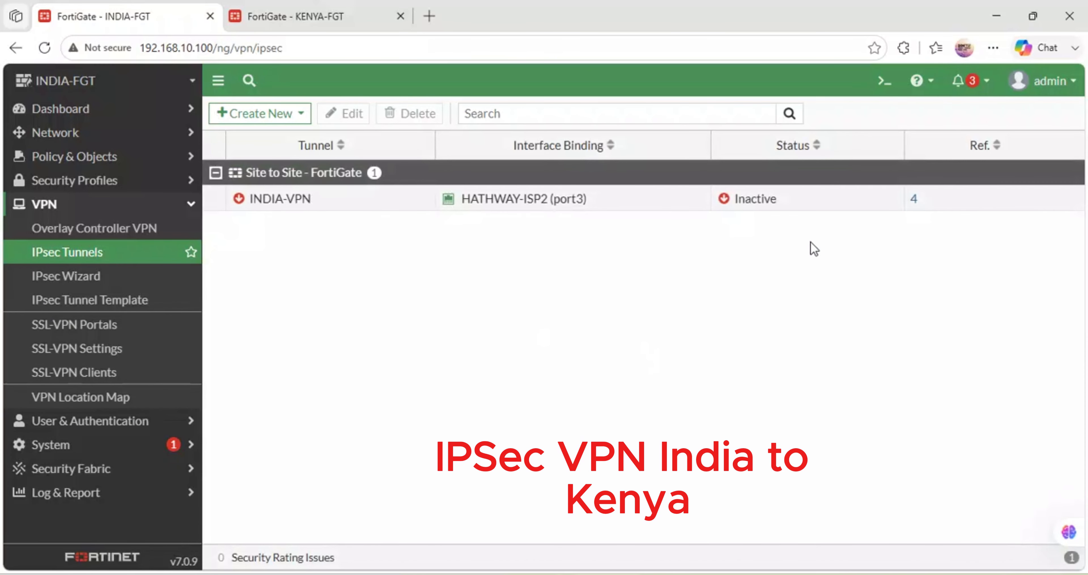
- Review the INDIA-VPN tunnel's settings and examine its Phase 1 and Phase 2 status in the IPsec monitor
{"action": "double_click", "coordinate": [750, 199]}
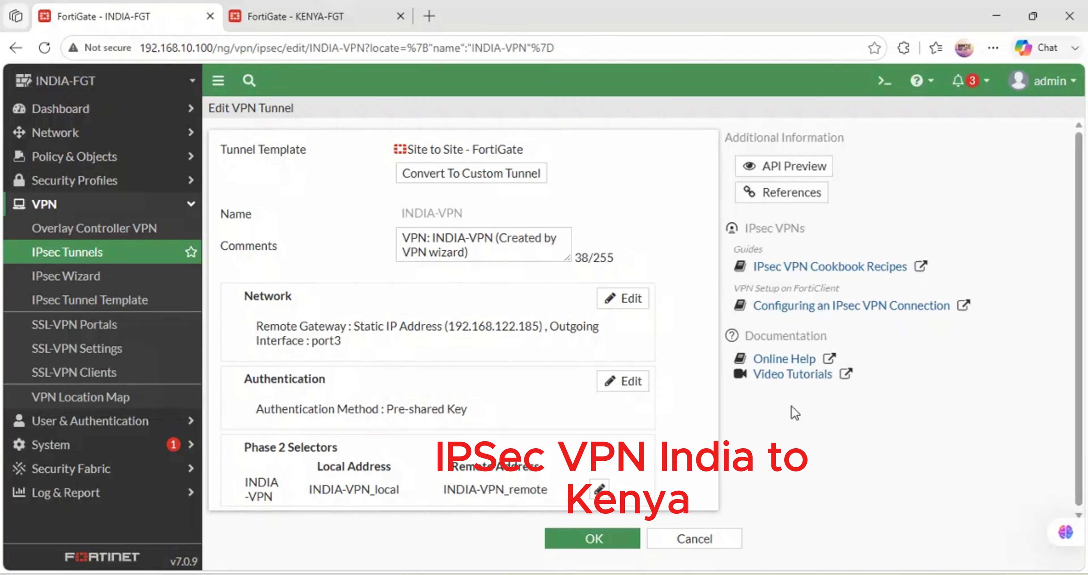
{"action": "left_click", "coordinate": [555, 541]}
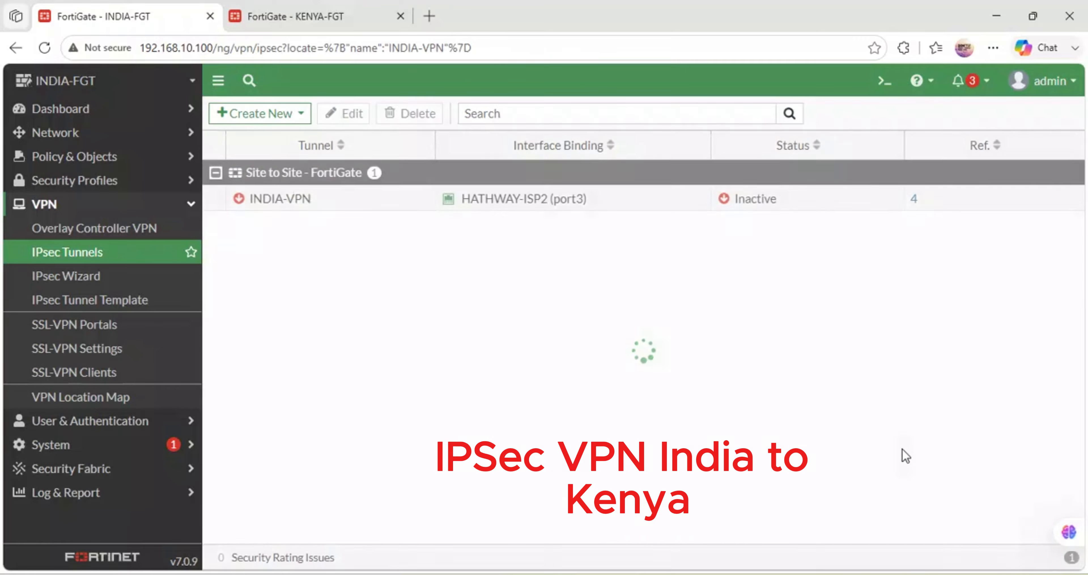
{"action": "left_click", "coordinate": [724, 206]}
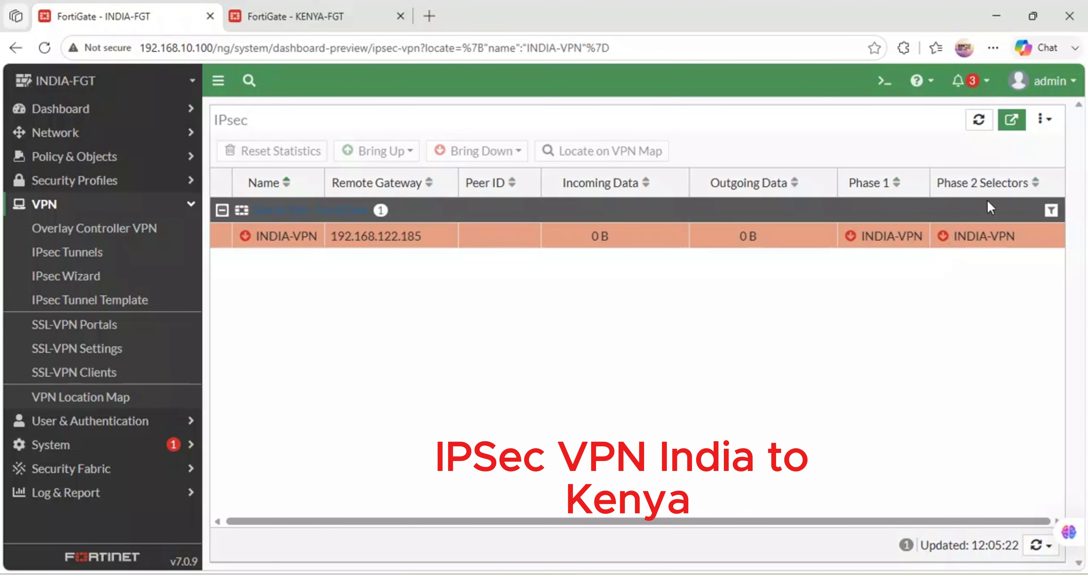
{"action": "left_click", "coordinate": [287, 8]}
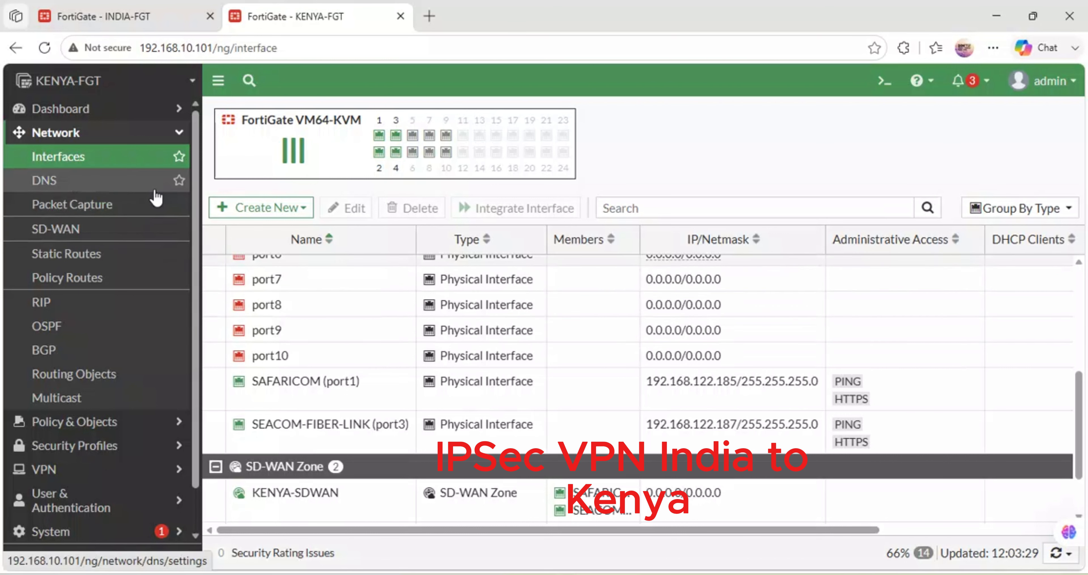
{"action": "left_click", "coordinate": [125, 8]}
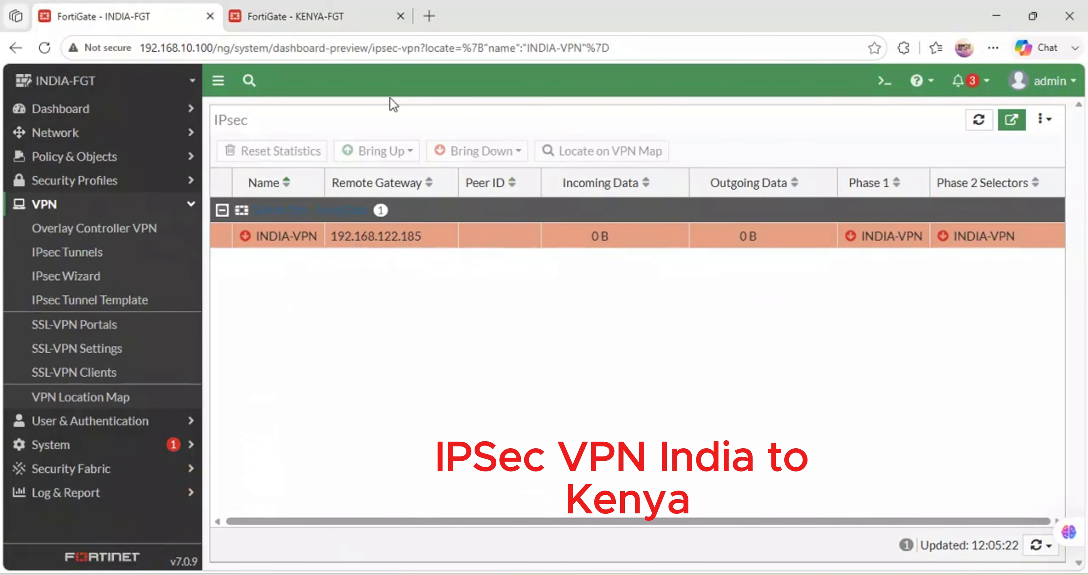
- Start a new IPsec tunnel on the KENYA FortiGate, name it KENYA-VPN, and proceed to its authentication settings
{"action": "left_click", "coordinate": [291, 7]}
{"action": "left_click", "coordinate": [52, 475]}
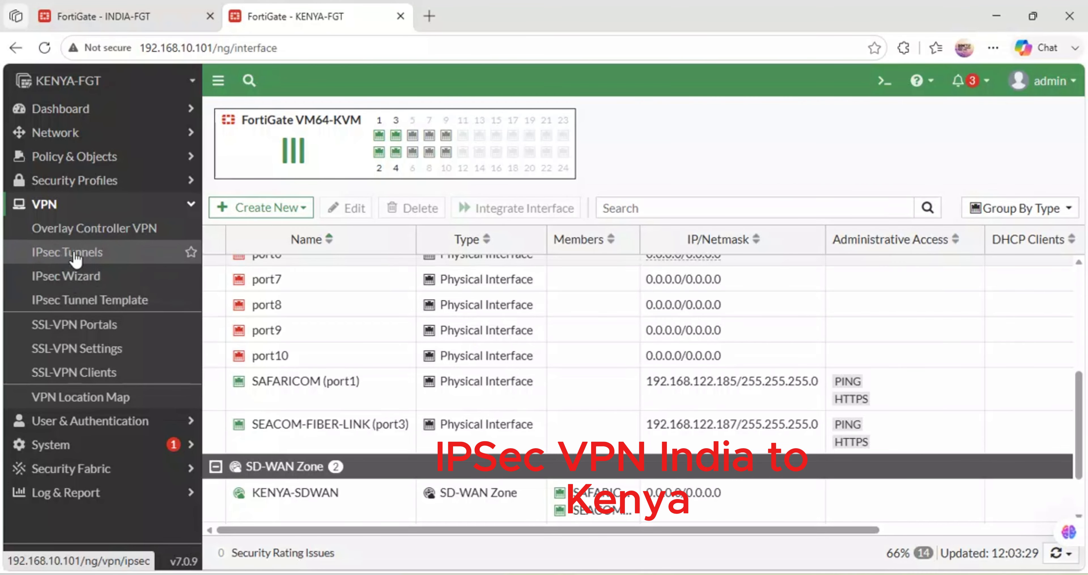
{"action": "left_click", "coordinate": [76, 253]}
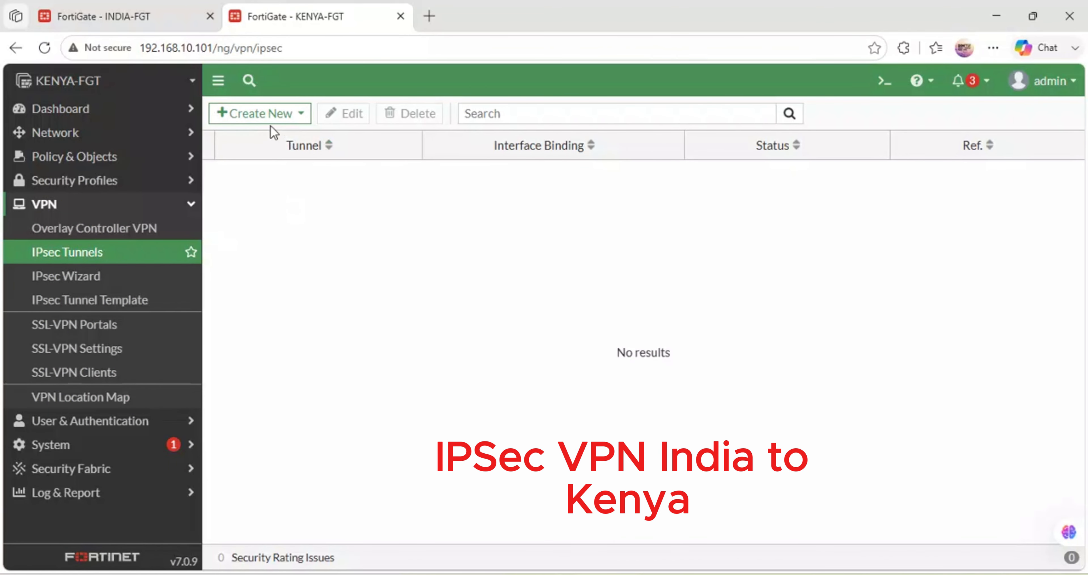
{"action": "left_click", "coordinate": [266, 115]}
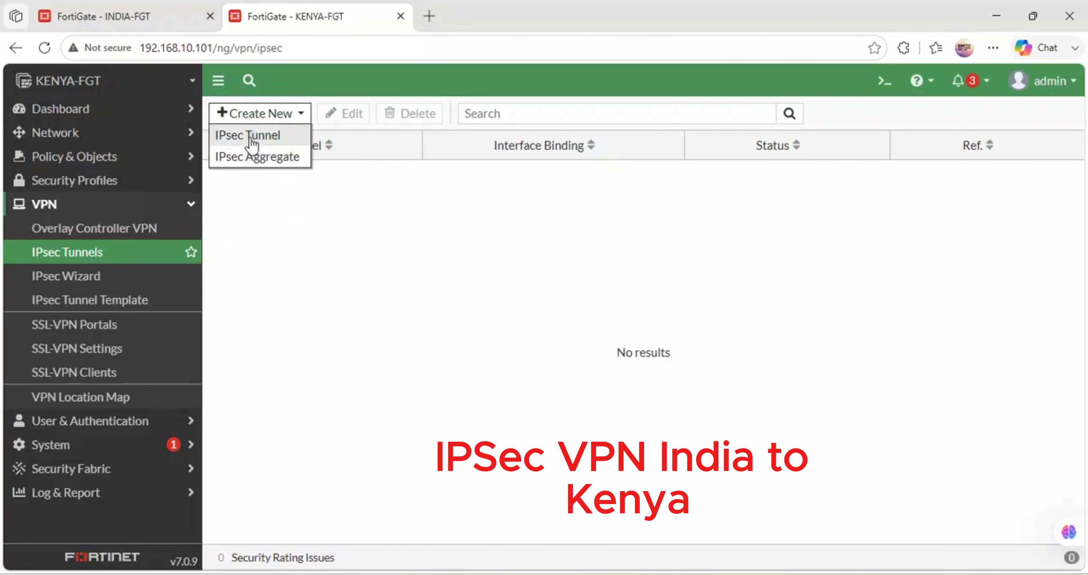
{"action": "left_click", "coordinate": [249, 136]}
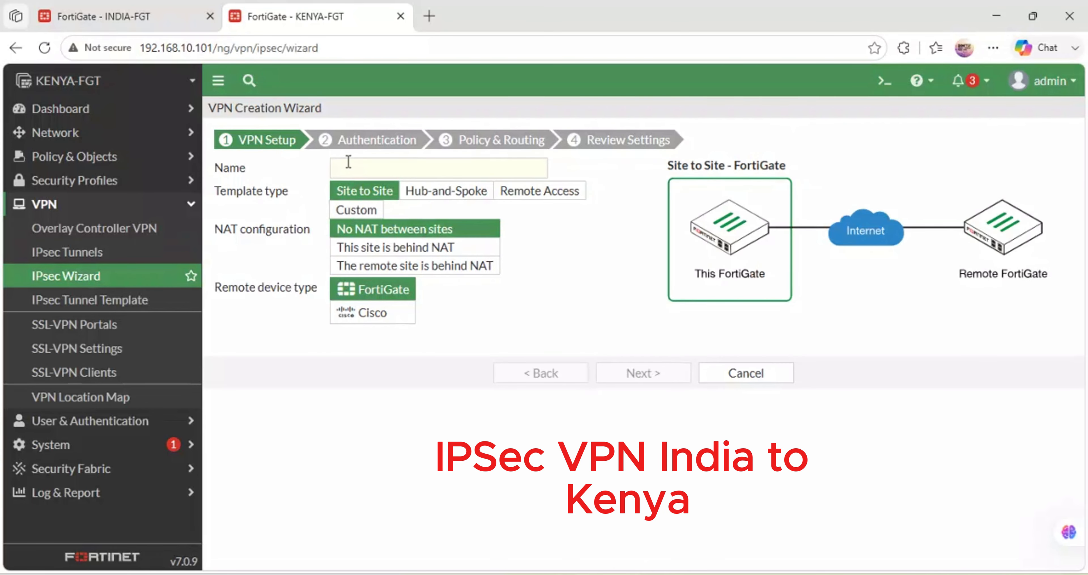
{"action": "left_click", "coordinate": [347, 166]}
{"action": "type", "text": "KEN"}
{"action": "type", "text": "YA-VPN"}
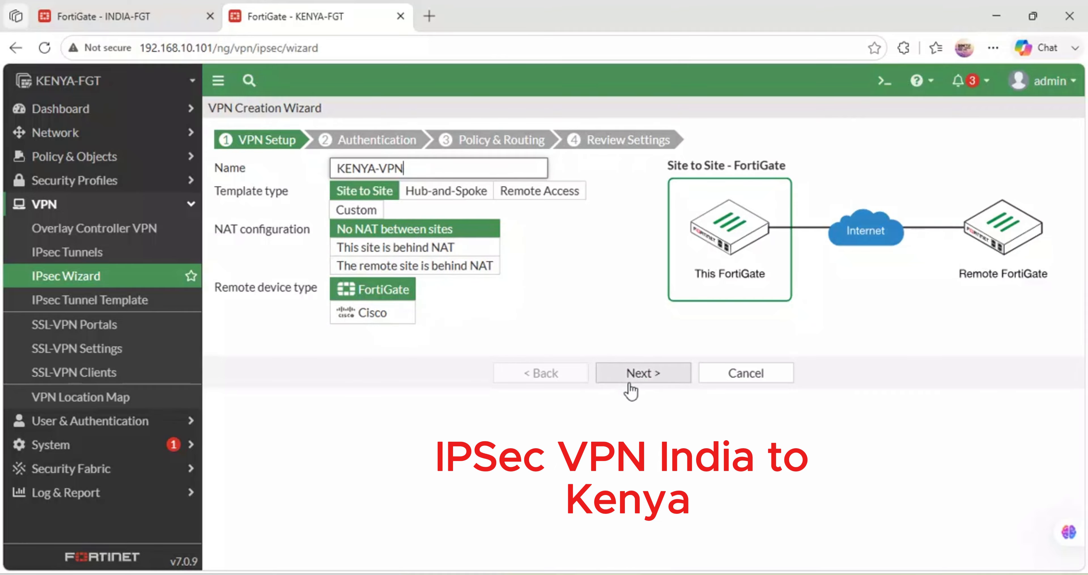
{"action": "left_click", "coordinate": [637, 374]}
- Set KENYA-VPN's remote IP address to 192.168.122.135 and keep SEACOM-FIBER-LINK (port3) as the outgoing interface
{"action": "left_click", "coordinate": [380, 191]}
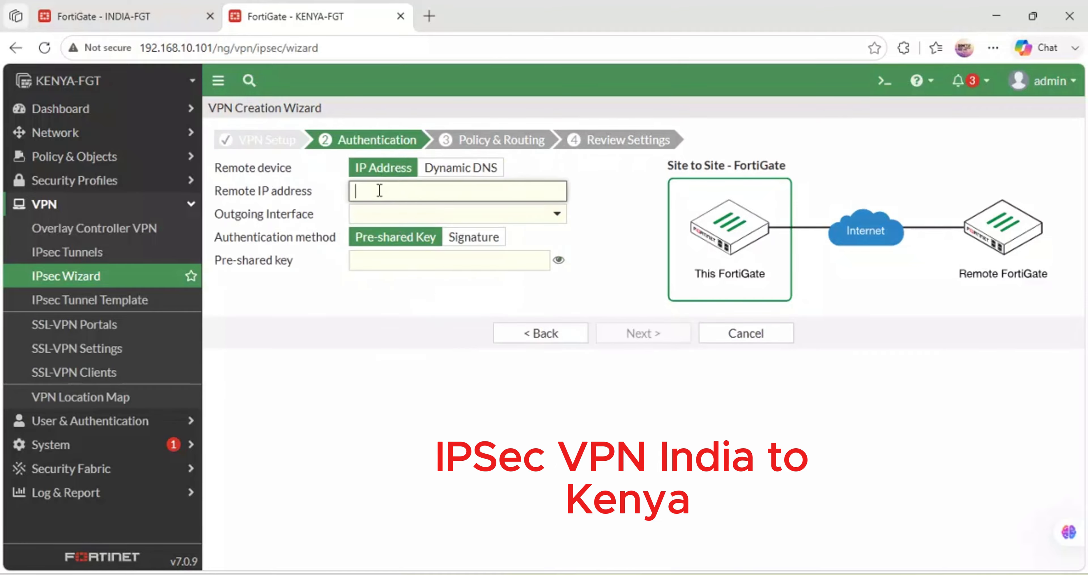
{"action": "type", "text": "192.168"}
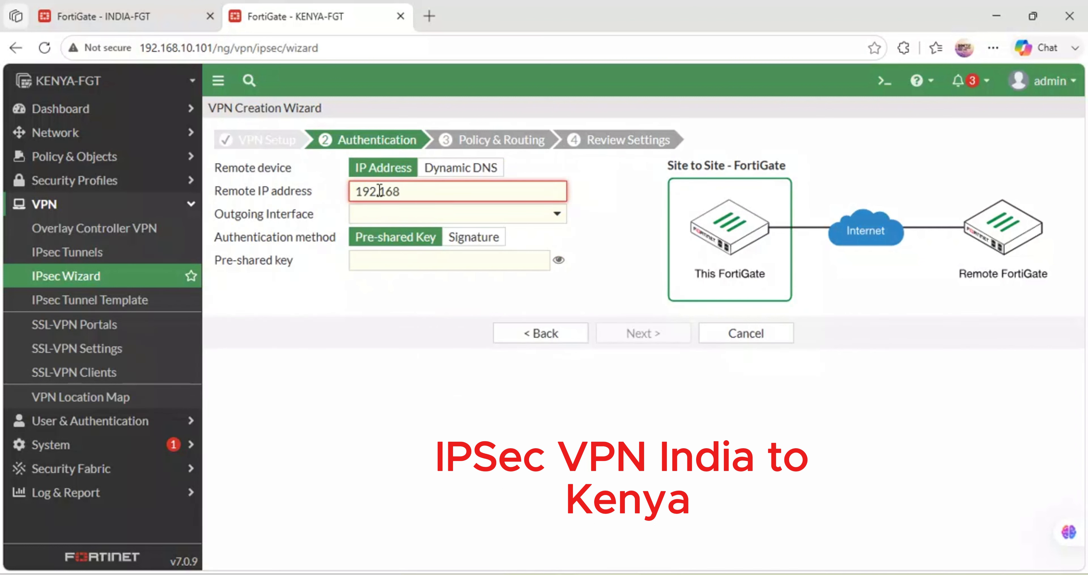
{"action": "type", "text": ".122.12"}
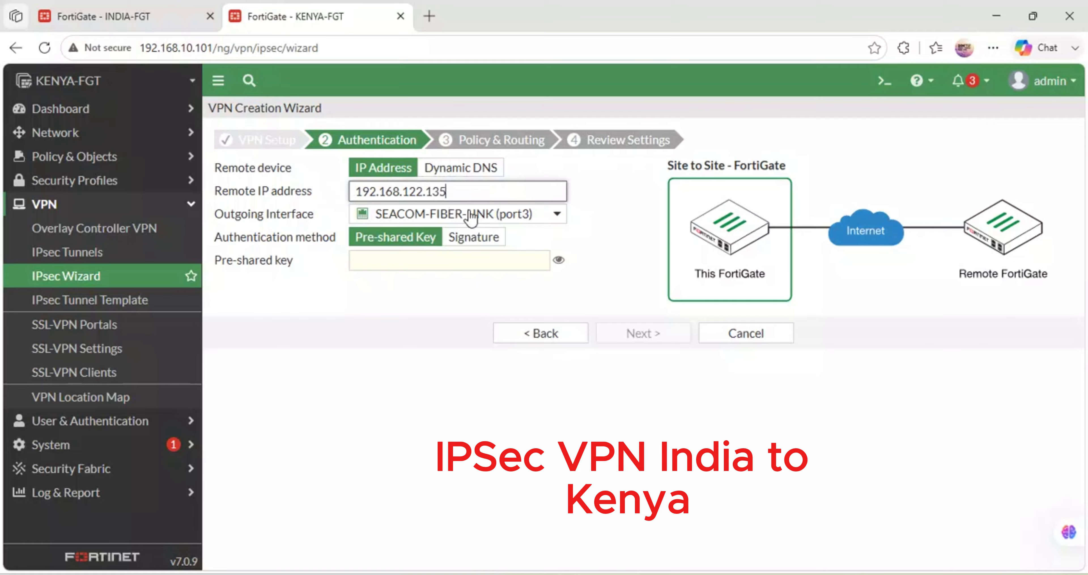
{"action": "mouse_move", "coordinate": [453, 219]}
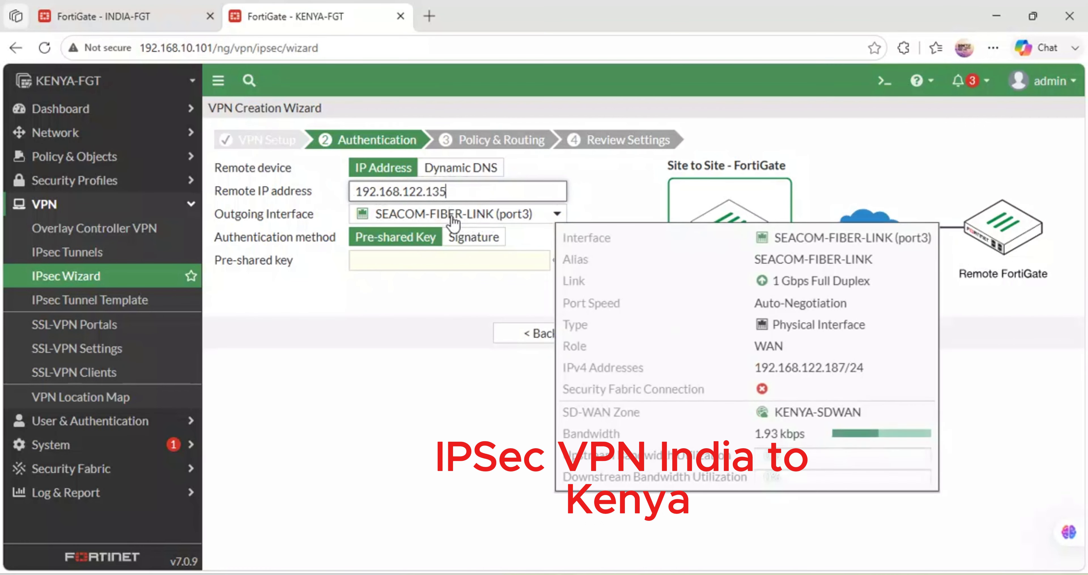
{"action": "left_click", "coordinate": [484, 216]}
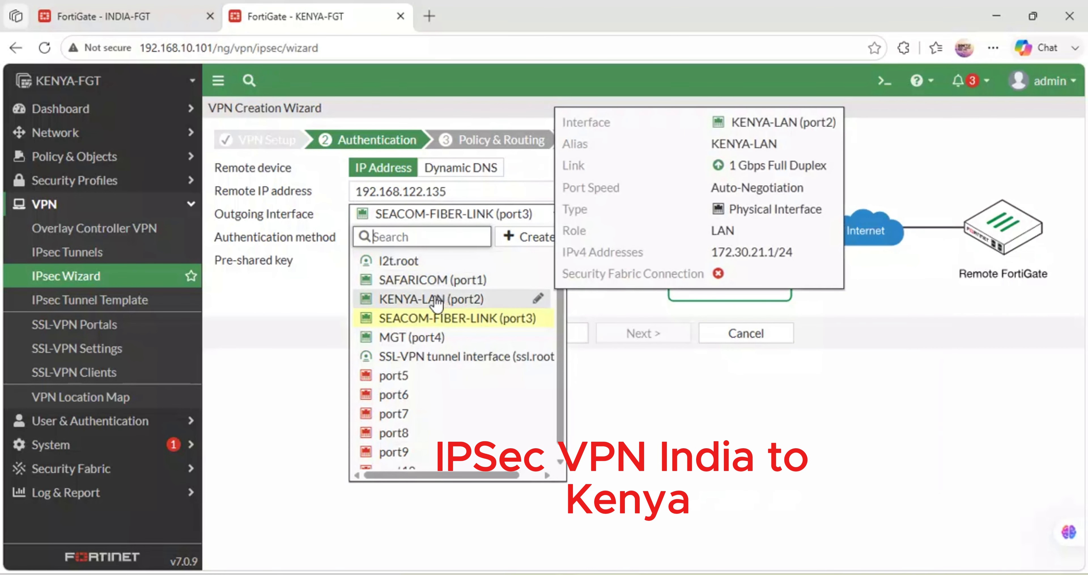
{"action": "left_click", "coordinate": [320, 304]}
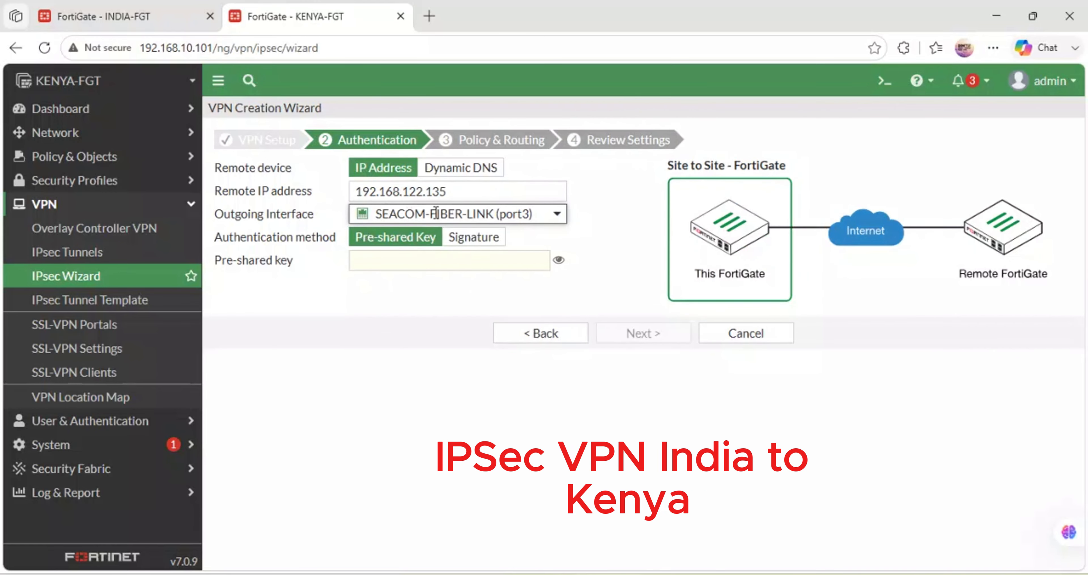
- Check the port addresses in the GNS3 topology and set KENYA-VPN's outgoing interface to SAFARICOM (port1)
{"action": "mouse_move", "coordinate": [453, 574]}
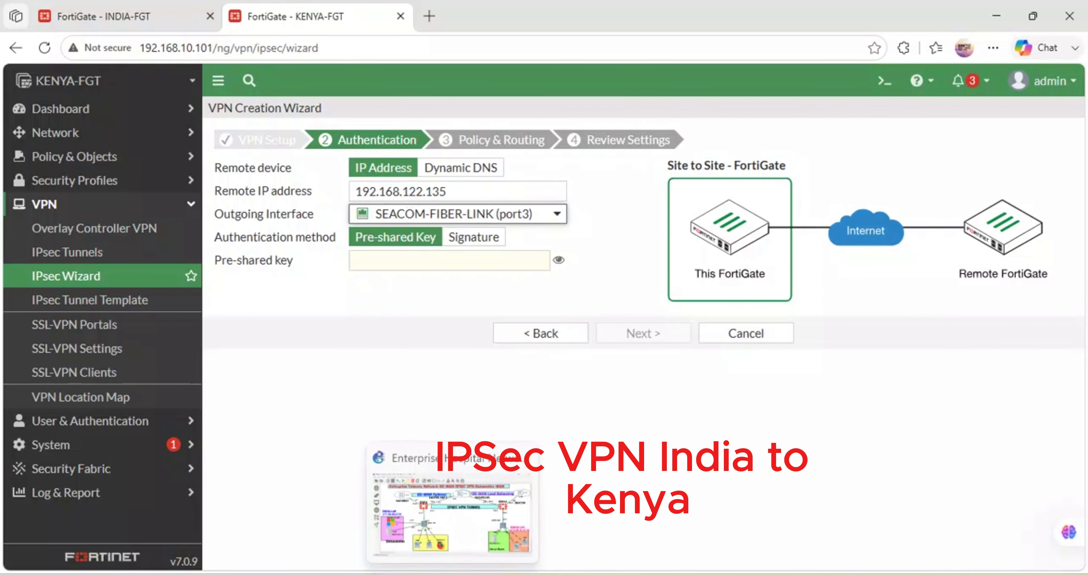
{"action": "left_click", "coordinate": [473, 524]}
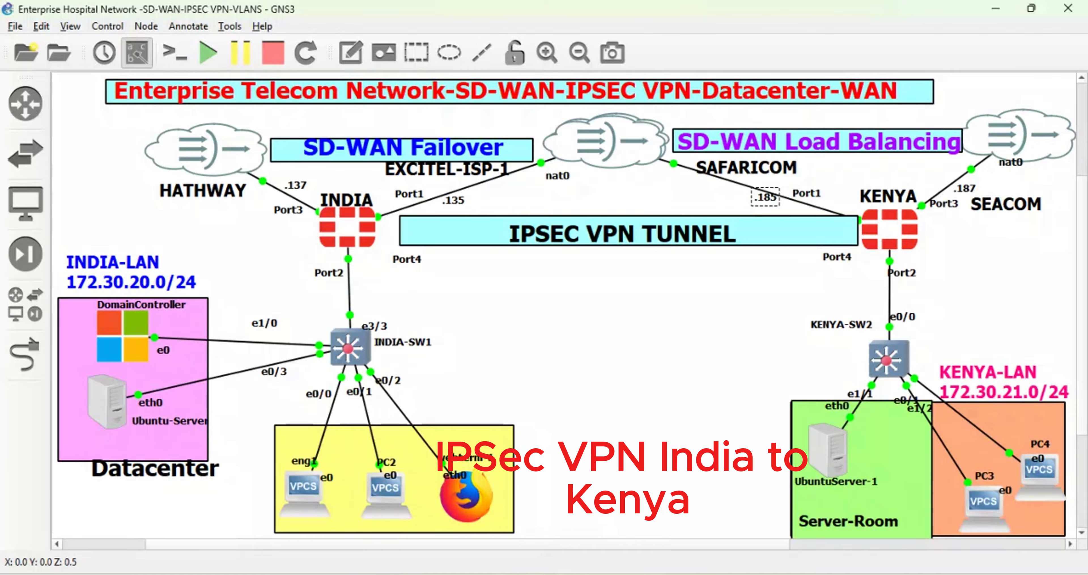
{"action": "left_click", "coordinate": [499, 522]}
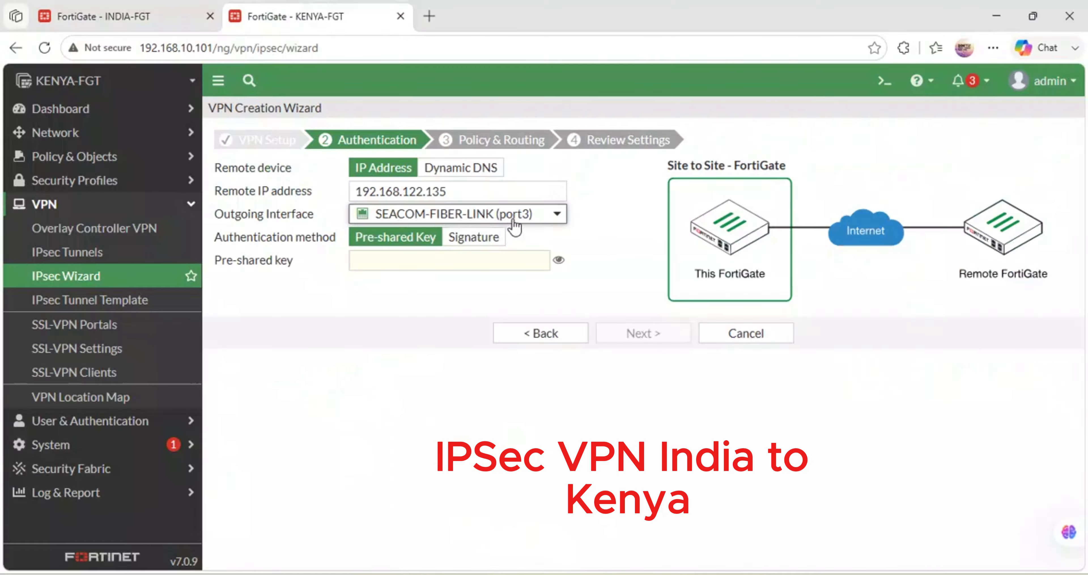
{"action": "mouse_move", "coordinate": [514, 223]}
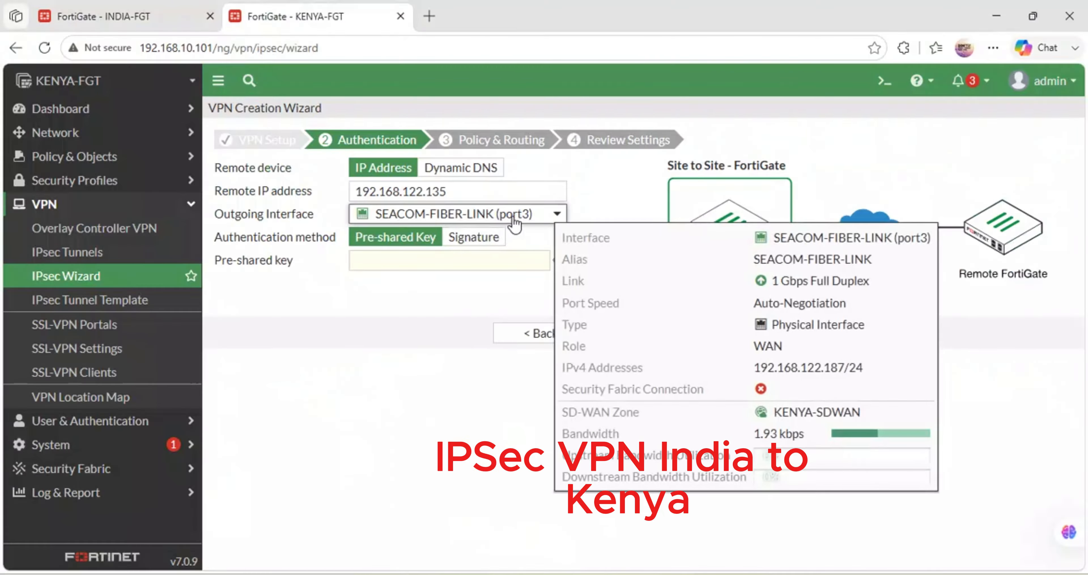
{"action": "left_click", "coordinate": [514, 224]}
{"action": "left_click", "coordinate": [442, 280]}
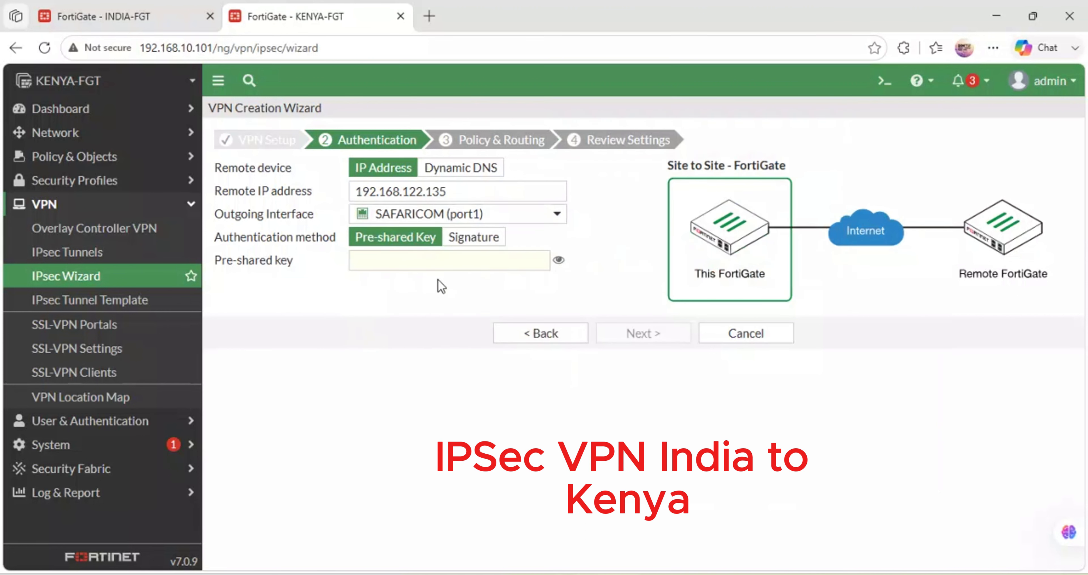
- Enter the pre-shared key for KENYA-VPN and proceed to its policy and routing settings
{"action": "left_click", "coordinate": [403, 257]}
{"action": "type", "text": "••"}
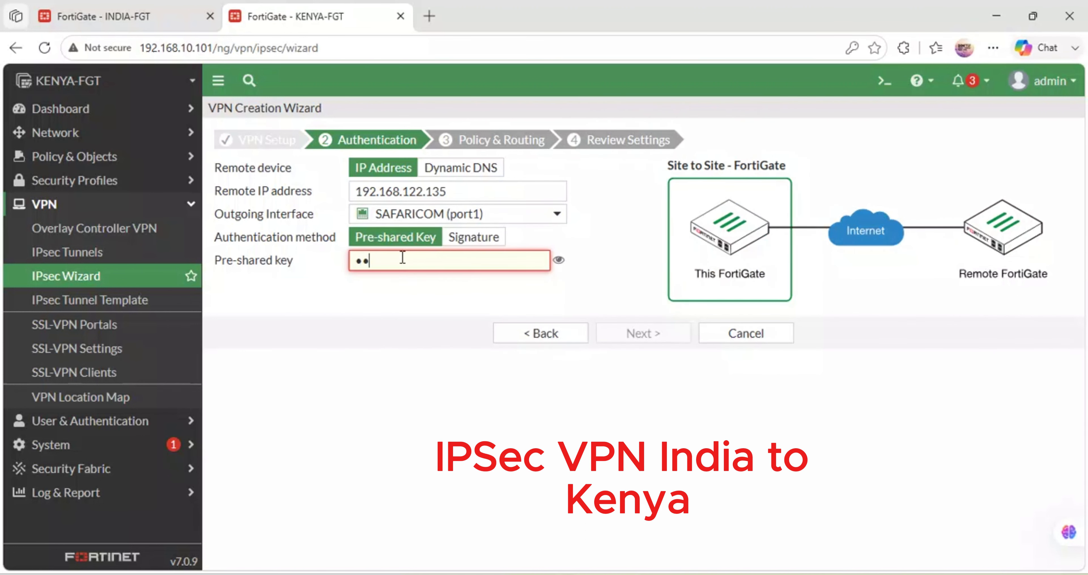
{"action": "type", "text": "•••••"}
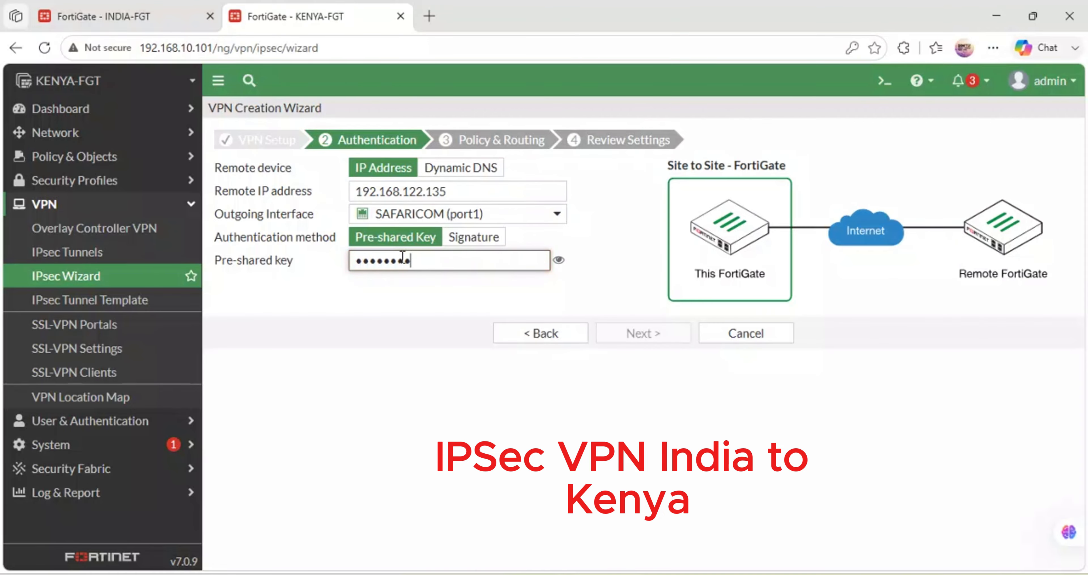
{"action": "left_click", "coordinate": [636, 334]}
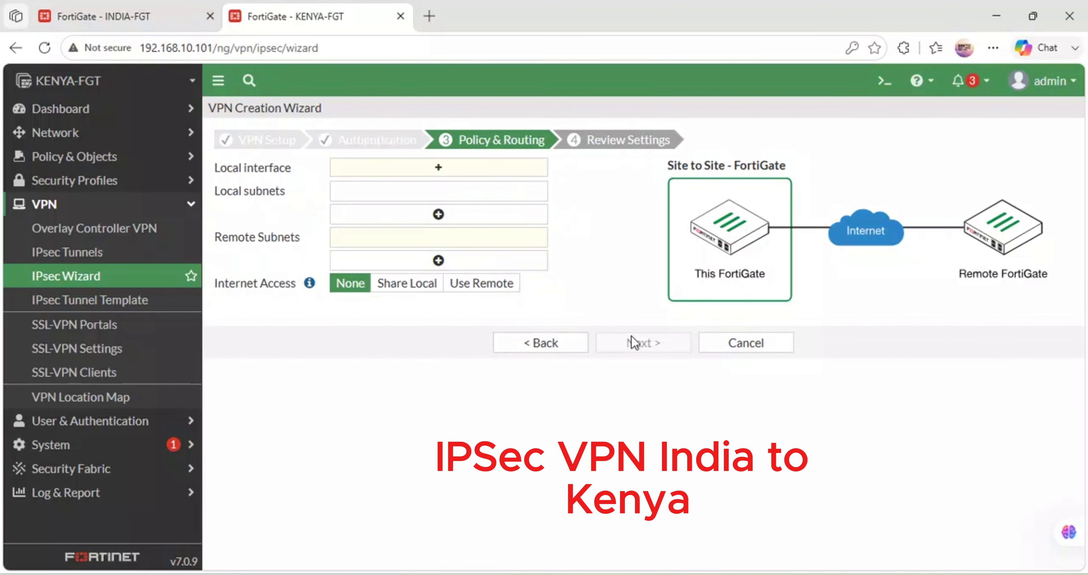
- Select KENYA-LAN (port2) as the local interface and set the remote subnet to 172.30.20.0/24
{"action": "left_click", "coordinate": [379, 194]}
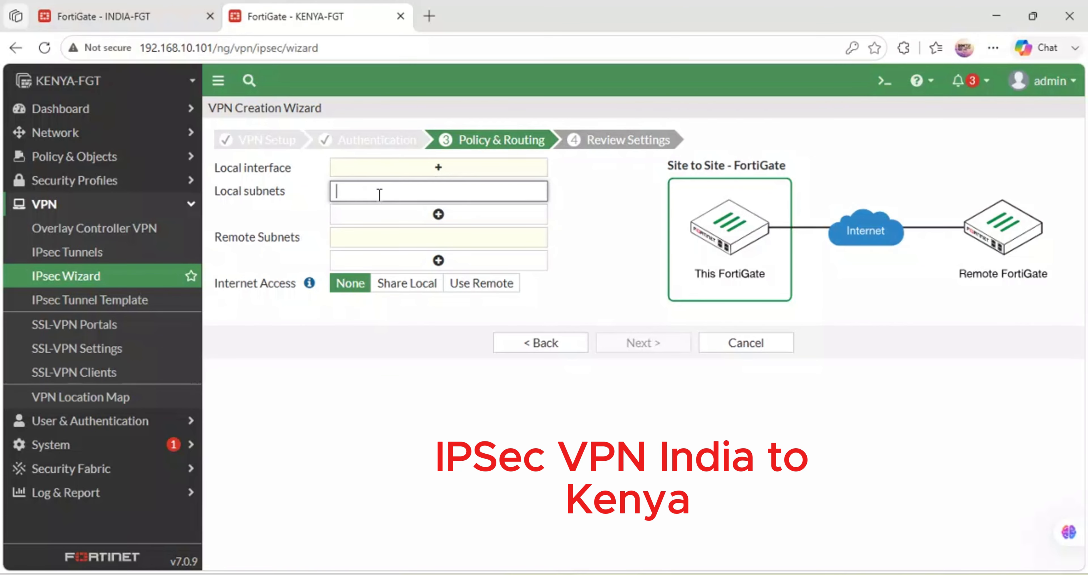
{"action": "left_click", "coordinate": [438, 168]}
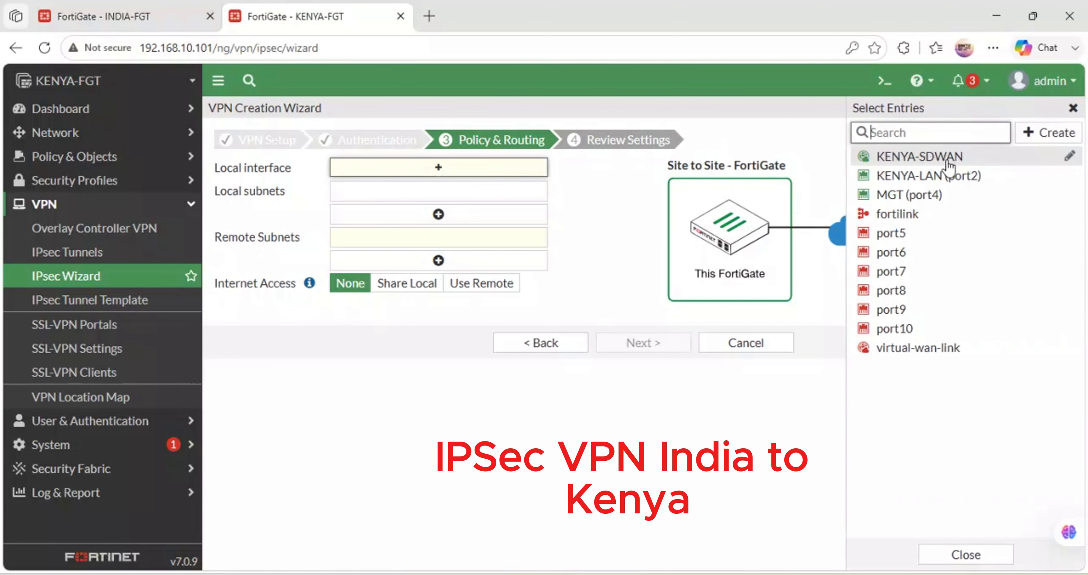
{"action": "left_click", "coordinate": [945, 180]}
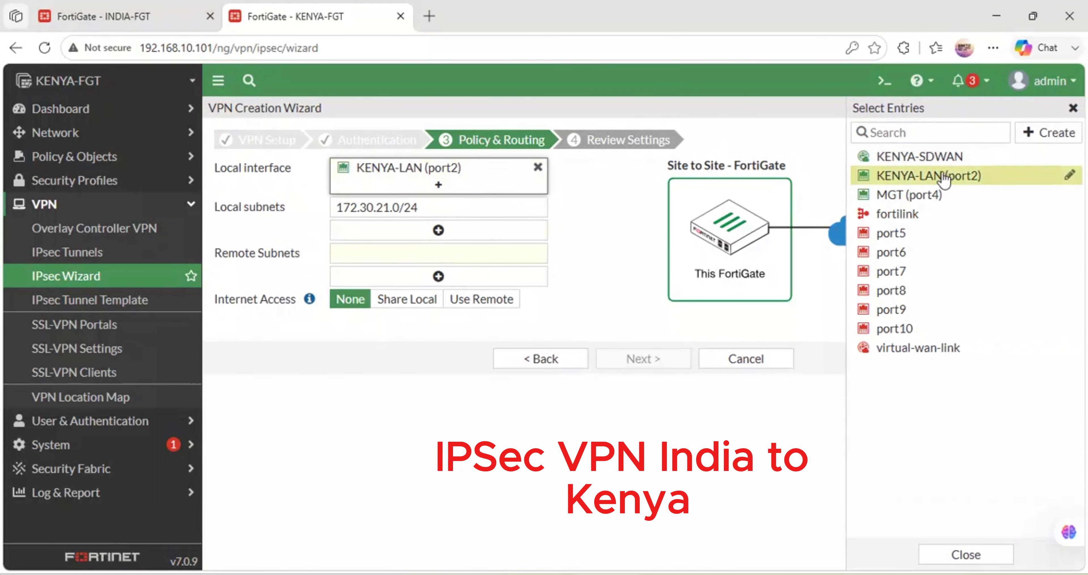
{"action": "left_click", "coordinate": [391, 256]}
{"action": "type", "text": "172.30.20"}
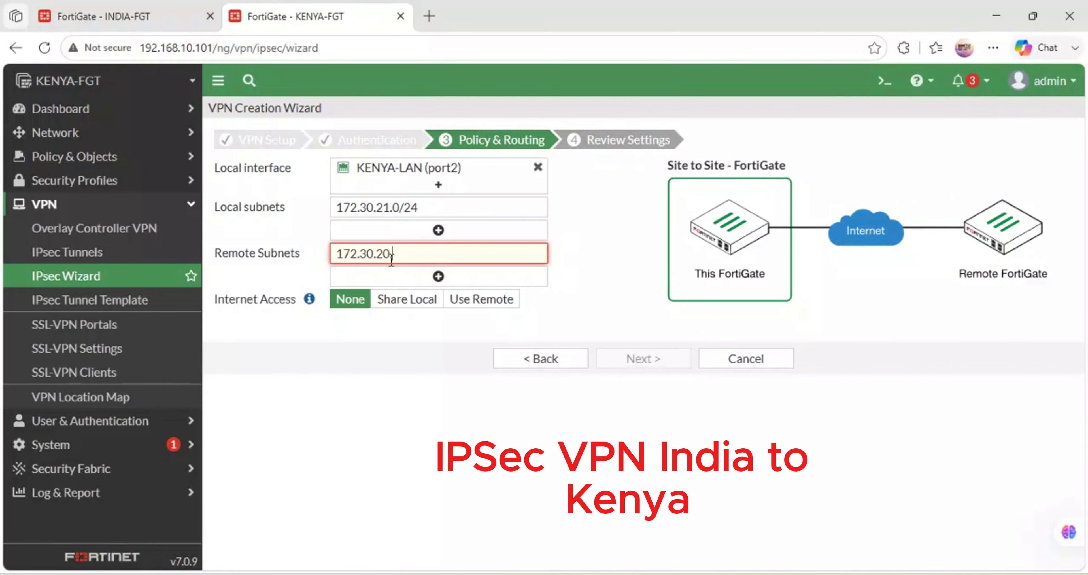
{"action": "type", "text": ".0/24"}
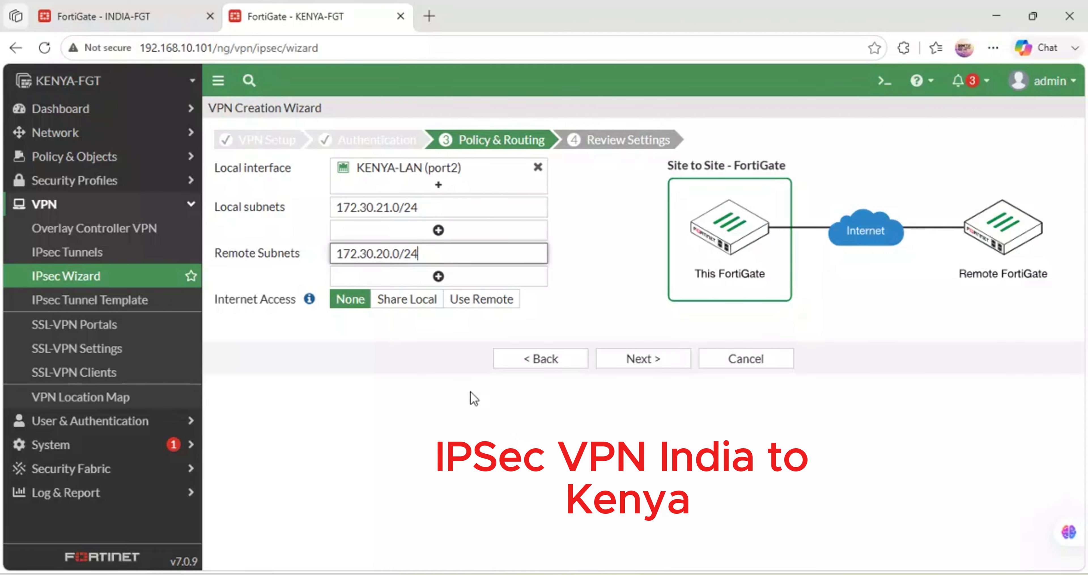
- Check INDIA-VPN on the INDIA FortiGate, create the KENYA-VPN tunnel, and inspect its local-to-remote policy
{"action": "left_click", "coordinate": [120, 9]}
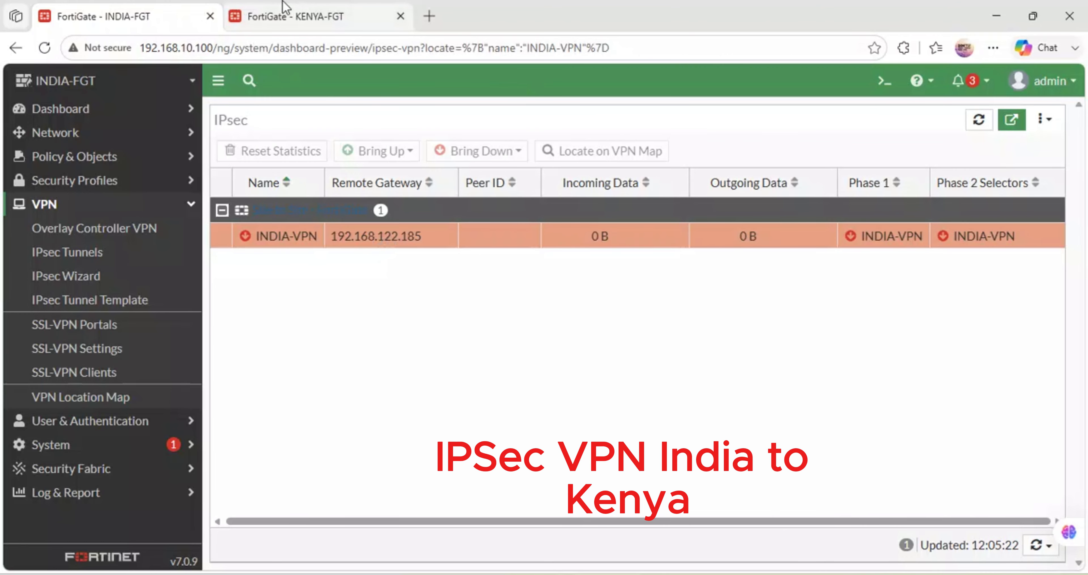
{"action": "left_click", "coordinate": [296, 10]}
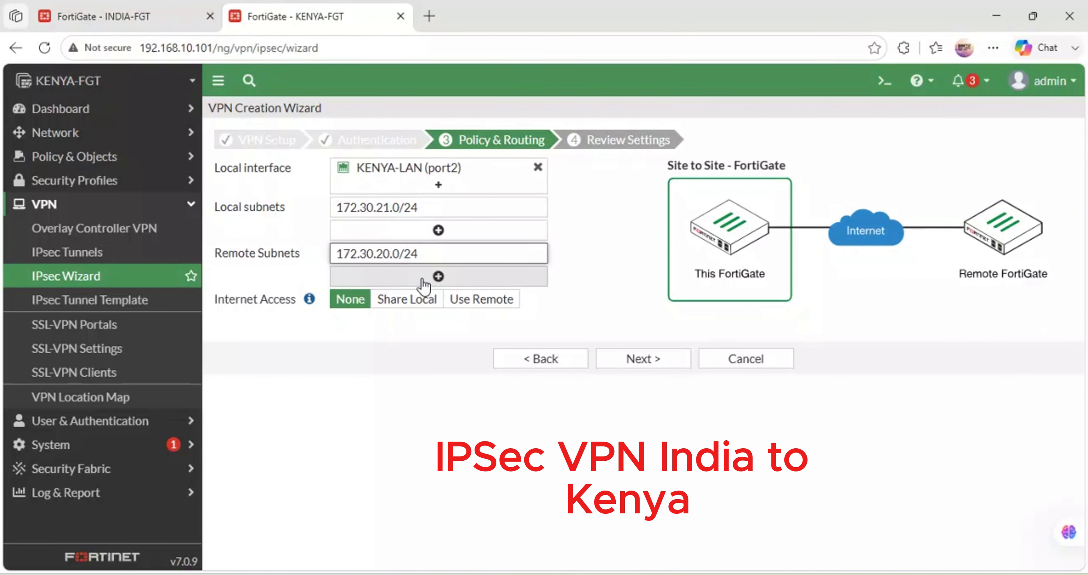
{"action": "left_click", "coordinate": [649, 360]}
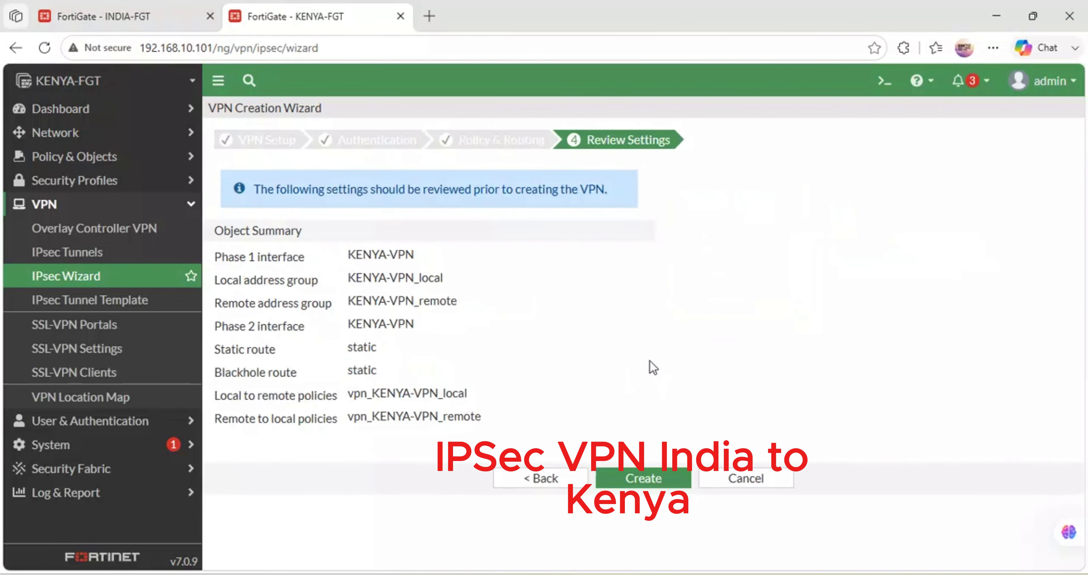
{"action": "left_click", "coordinate": [639, 479]}
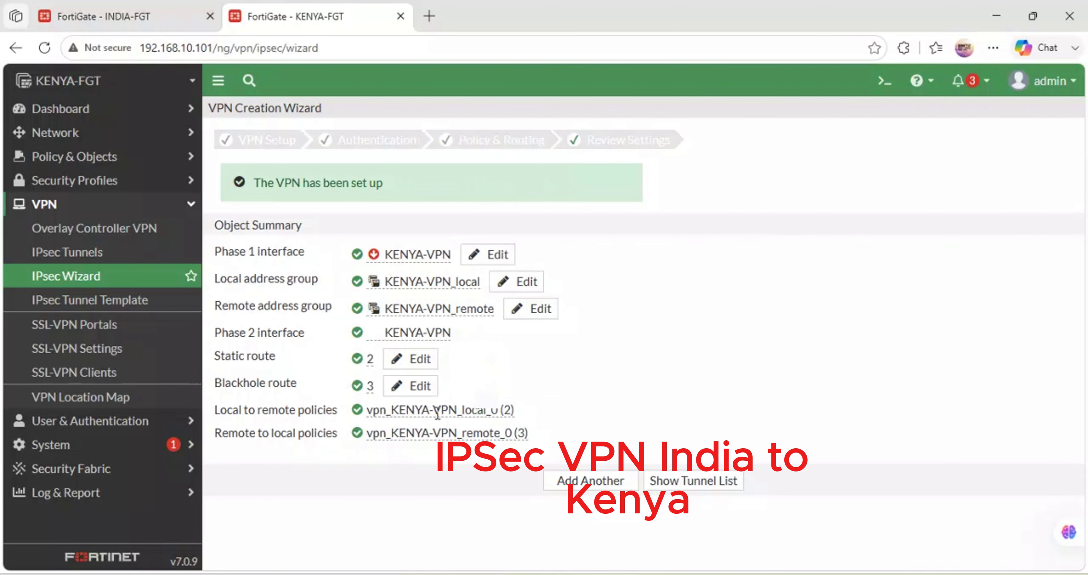
{"action": "mouse_move", "coordinate": [438, 412]}
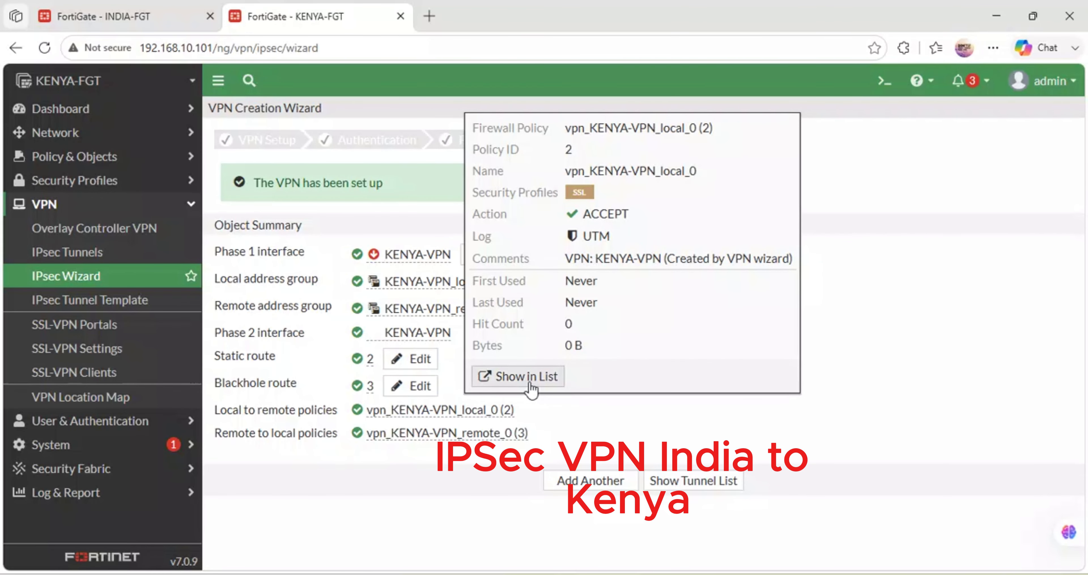
- Review the KENYA-VPN tunnel's settings and examine its refreshed Phase 1 and Phase 2 status in the IPsec monitor
{"action": "left_click", "coordinate": [85, 252]}
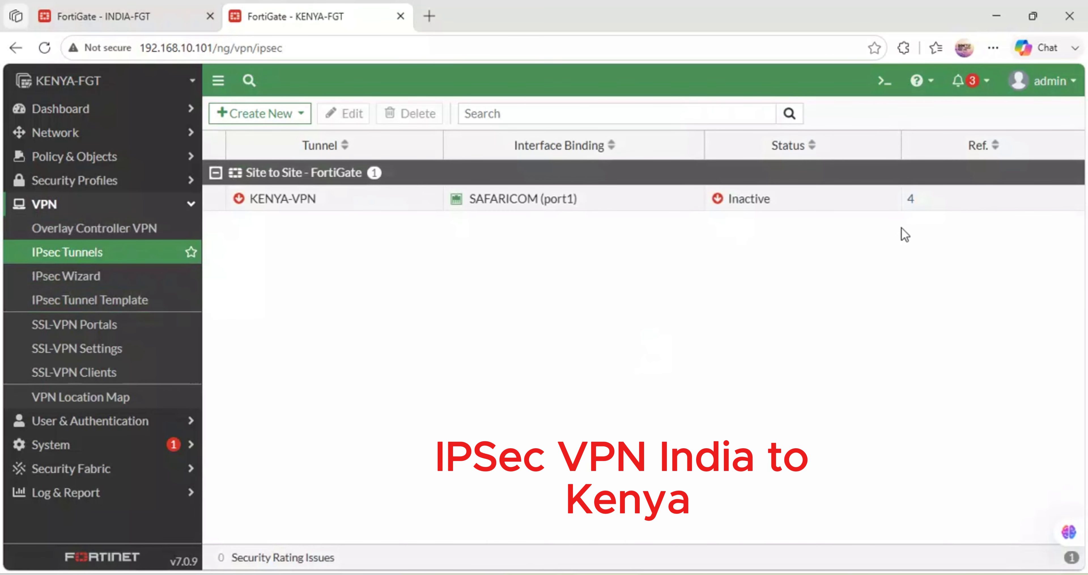
{"action": "double_click", "coordinate": [732, 202]}
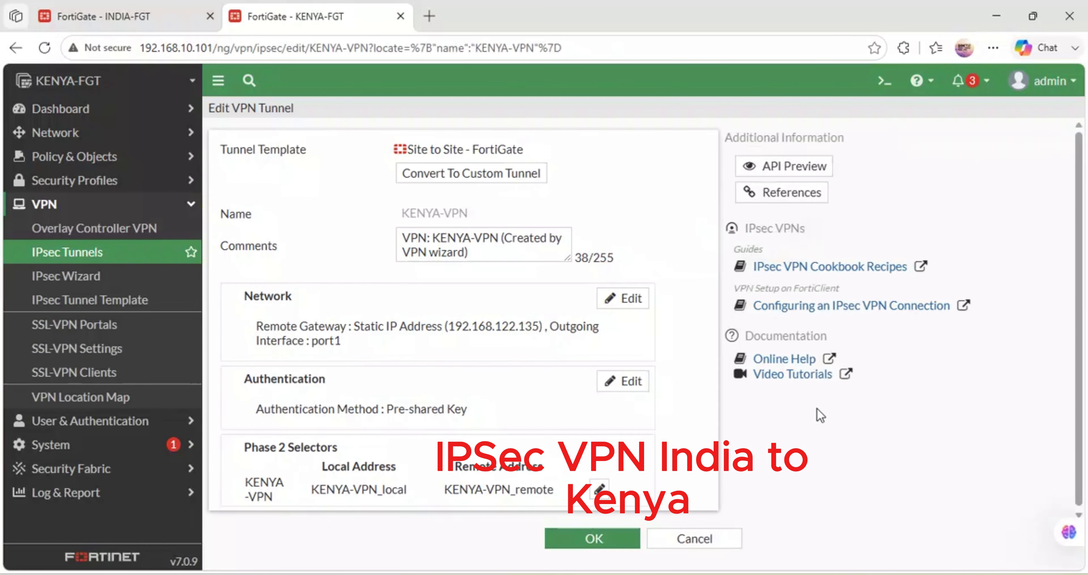
{"action": "left_click", "coordinate": [610, 535]}
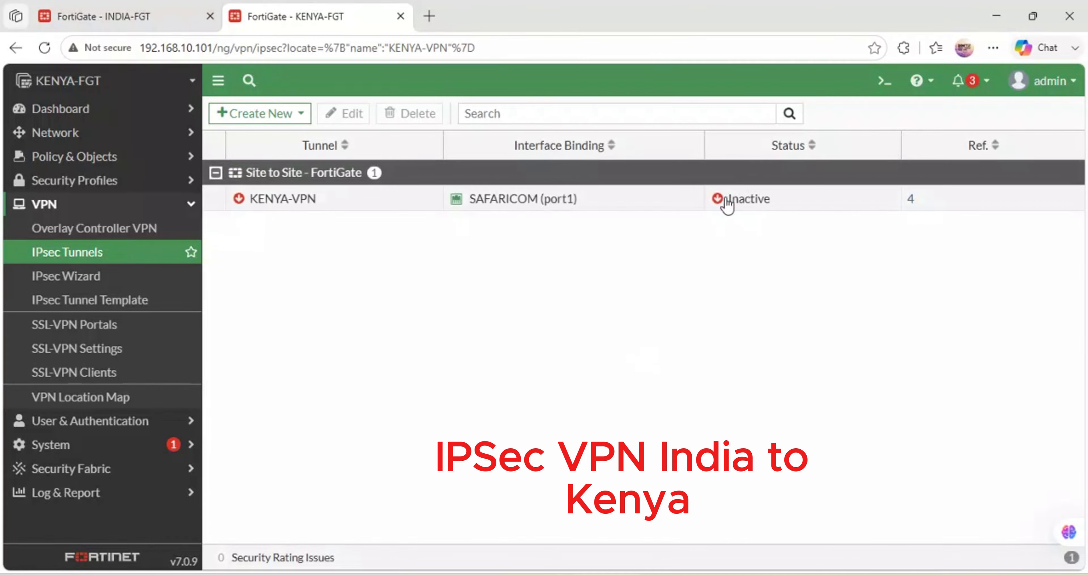
{"action": "left_click", "coordinate": [725, 198]}
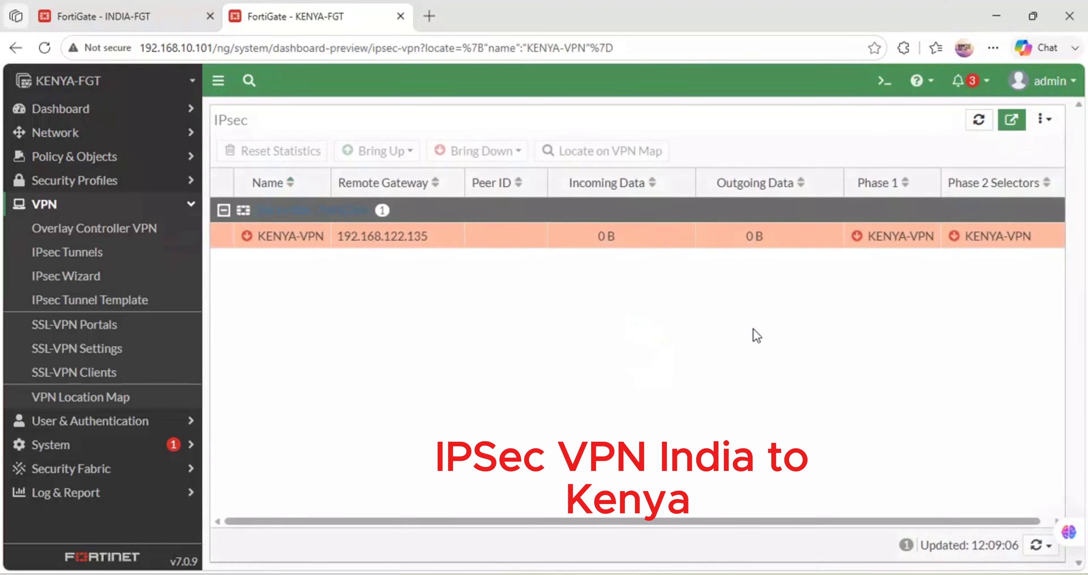
{"action": "left_click_drag", "start_coordinate": [644, 522], "coordinate": [895, 488]}
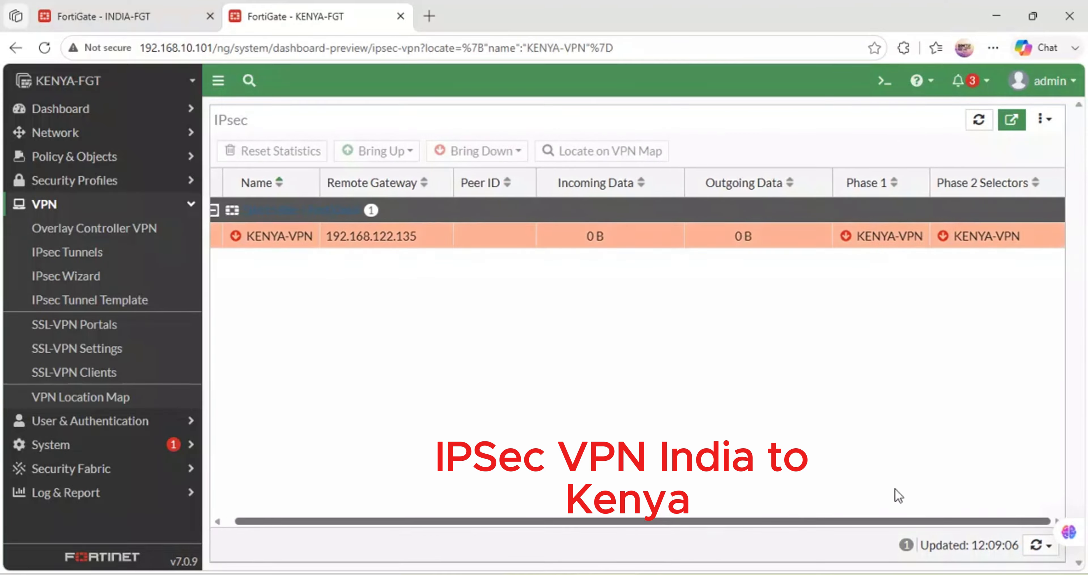
{"action": "left_click", "coordinate": [44, 47]}
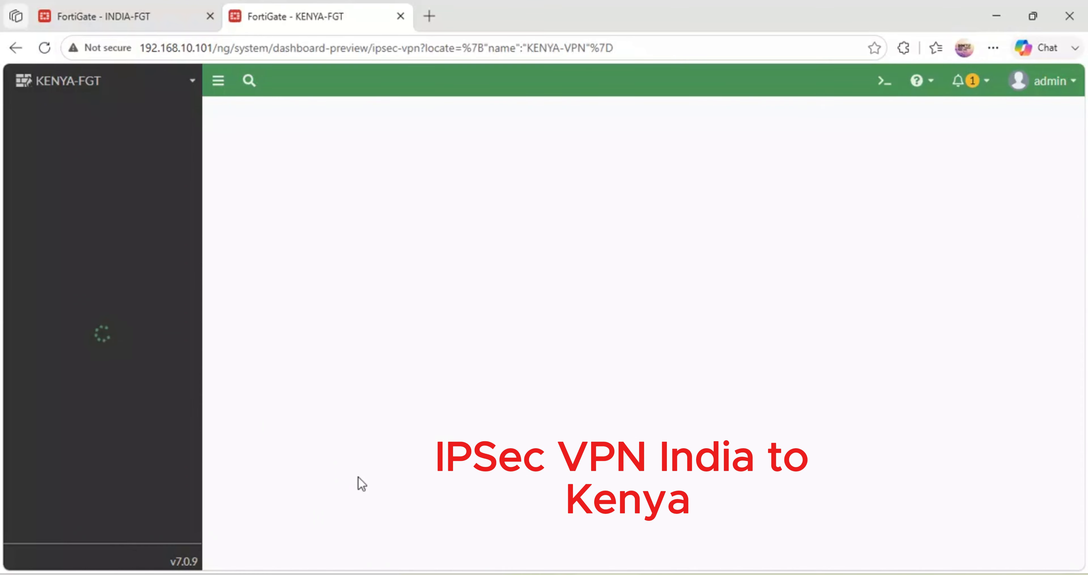
- Check INDIA's Port1 address in the GNS3 topology and verify it with diagnose ip address list in INDIA's Solar-PuTTY session
{"action": "left_click", "coordinate": [452, 574]}
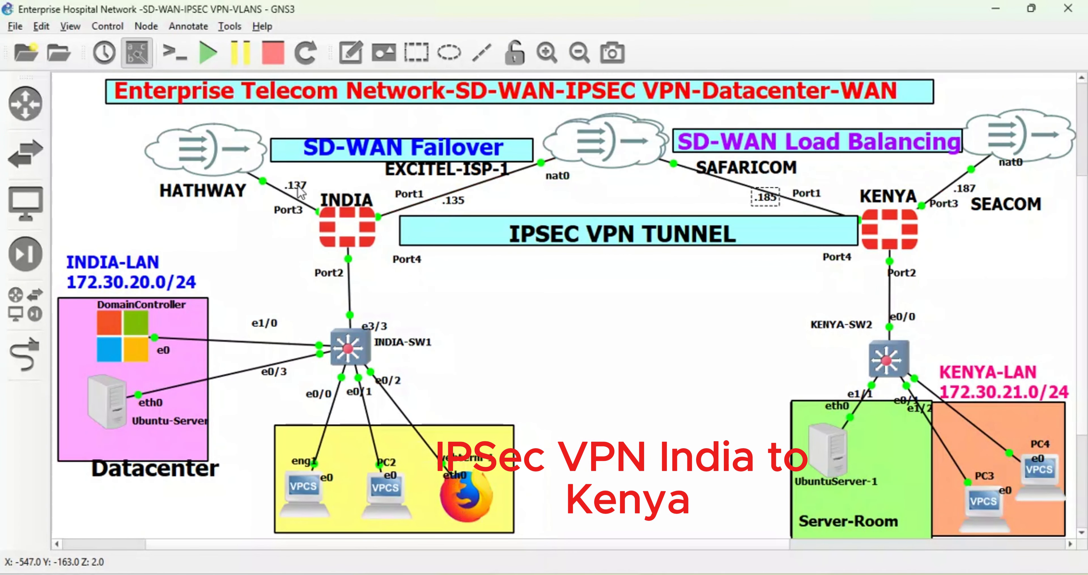
{"action": "left_click", "coordinate": [452, 195]}
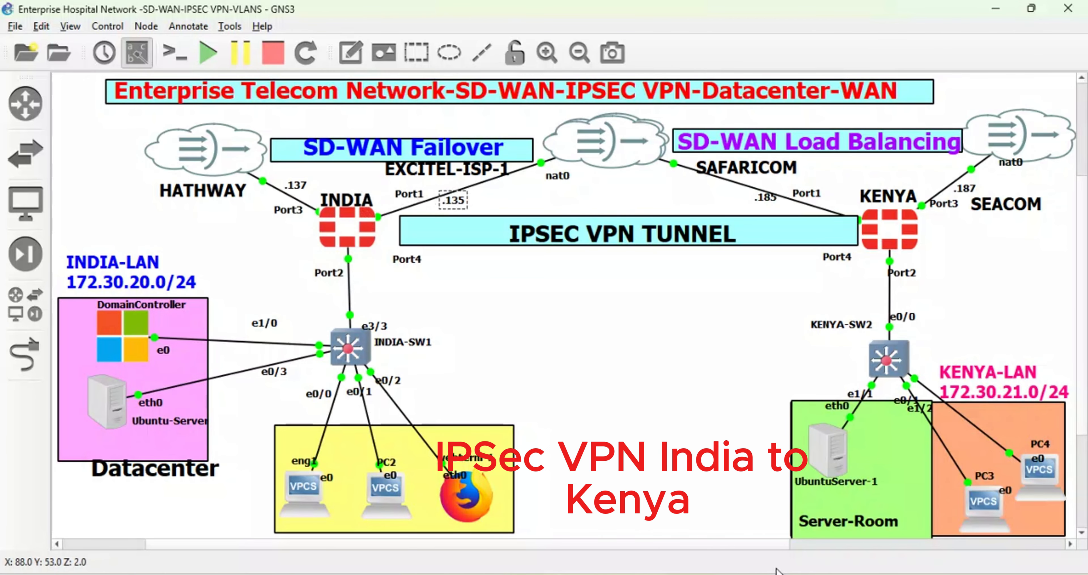
{"action": "mouse_move", "coordinate": [837, 573]}
{"action": "left_click", "coordinate": [784, 527]}
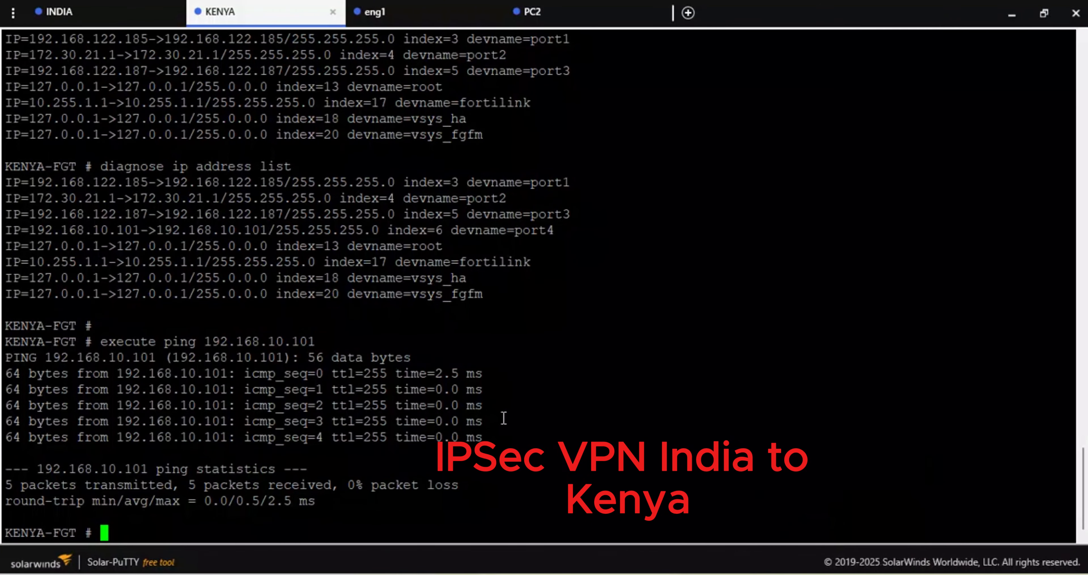
{"action": "left_click", "coordinate": [152, 13]}
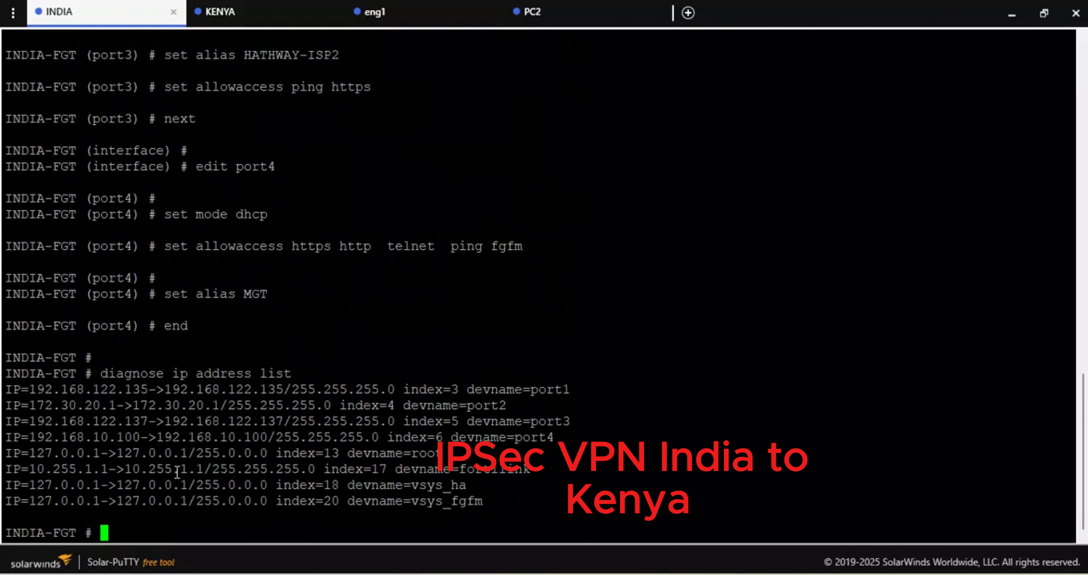
{"action": "type", "text": "dia"}
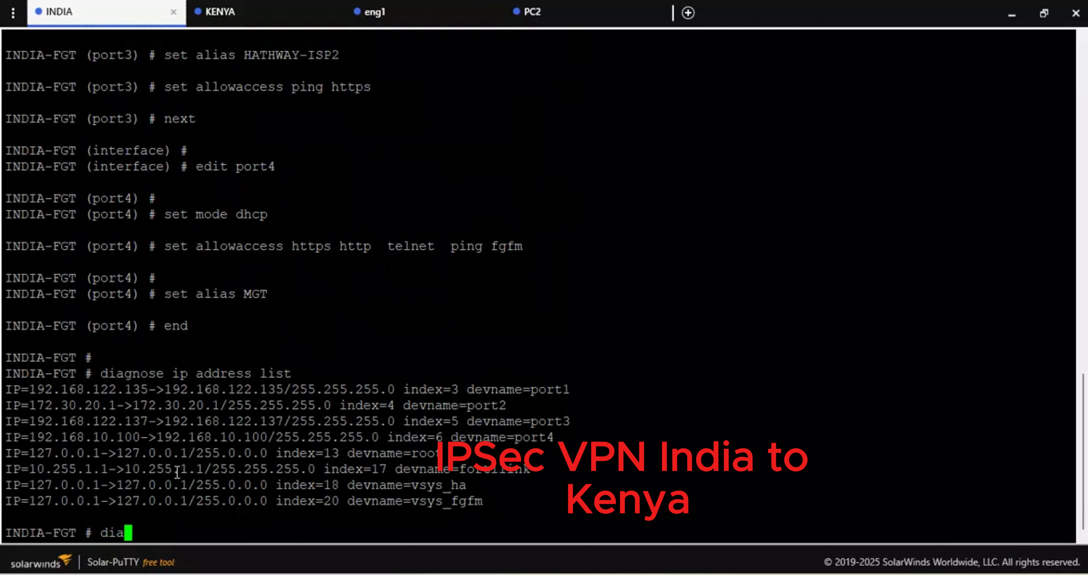
{"action": "key", "text": "Tab"}
{"action": "type", "text": "ip a"}
{"action": "key", "text": "Tab"}
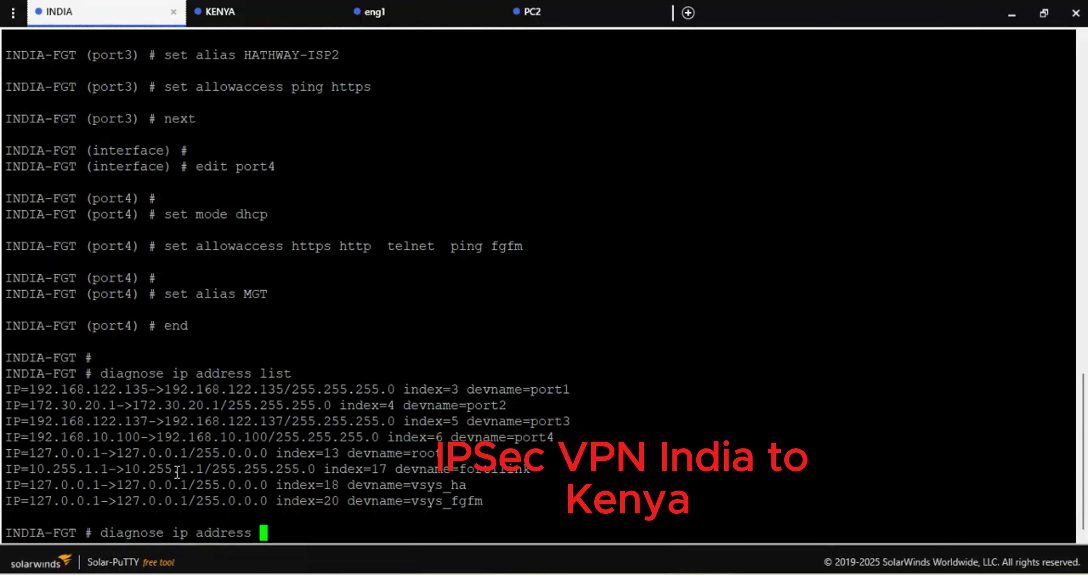
{"action": "key", "text": "Tab"}
{"action": "key", "text": "Return"}
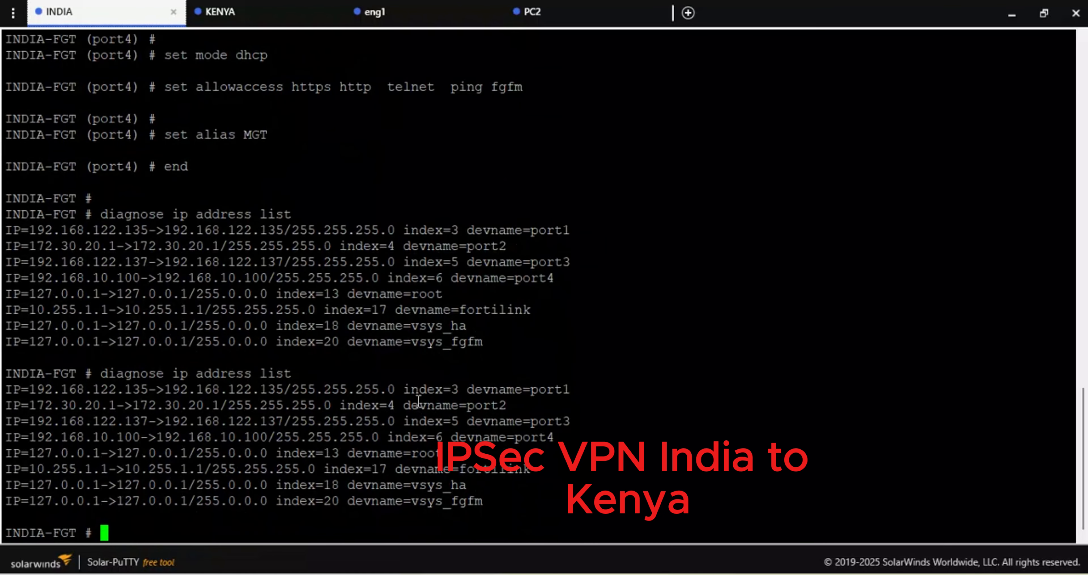
{"action": "left_click_drag", "start_coordinate": [283, 391], "coordinate": [196, 393]}
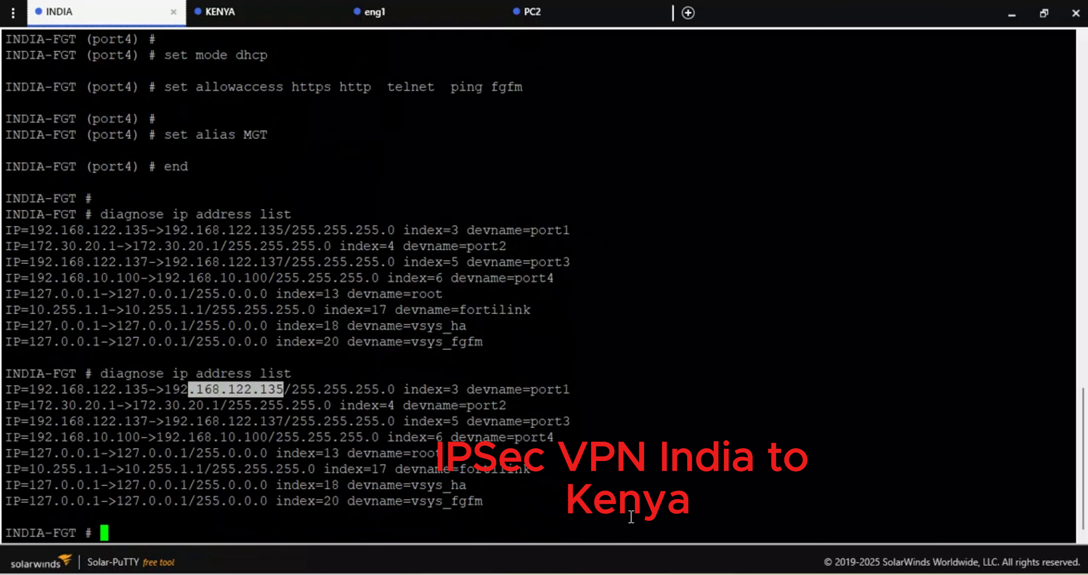
- Switch back to the browser and refresh the INDIA FortiGate's IPsec monitor to examine INDIA-VPN's status
{"action": "mouse_move", "coordinate": [487, 573]}
{"action": "left_click", "coordinate": [489, 507]}
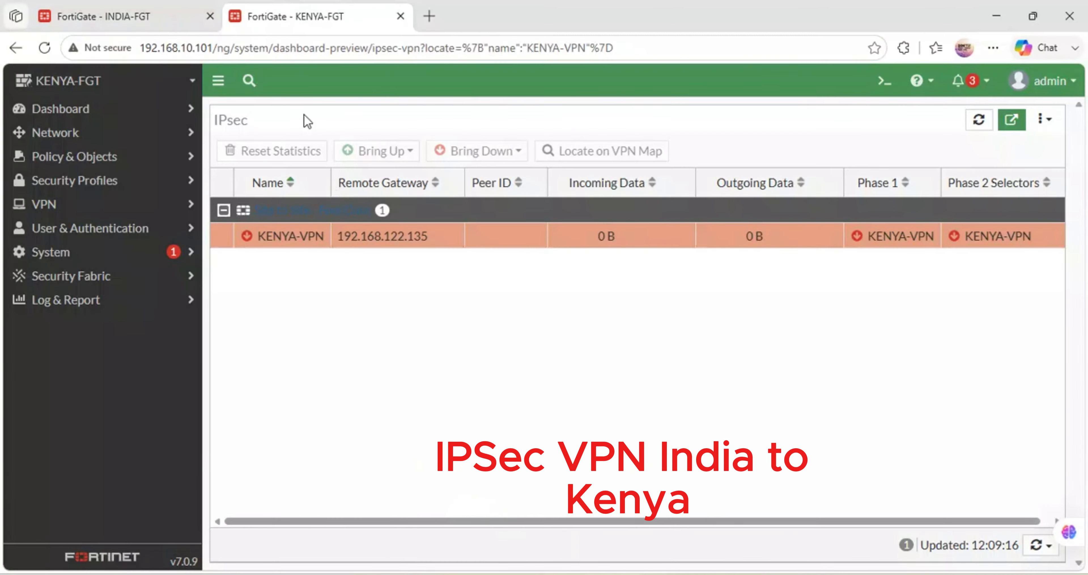
{"action": "left_click", "coordinate": [129, 5]}
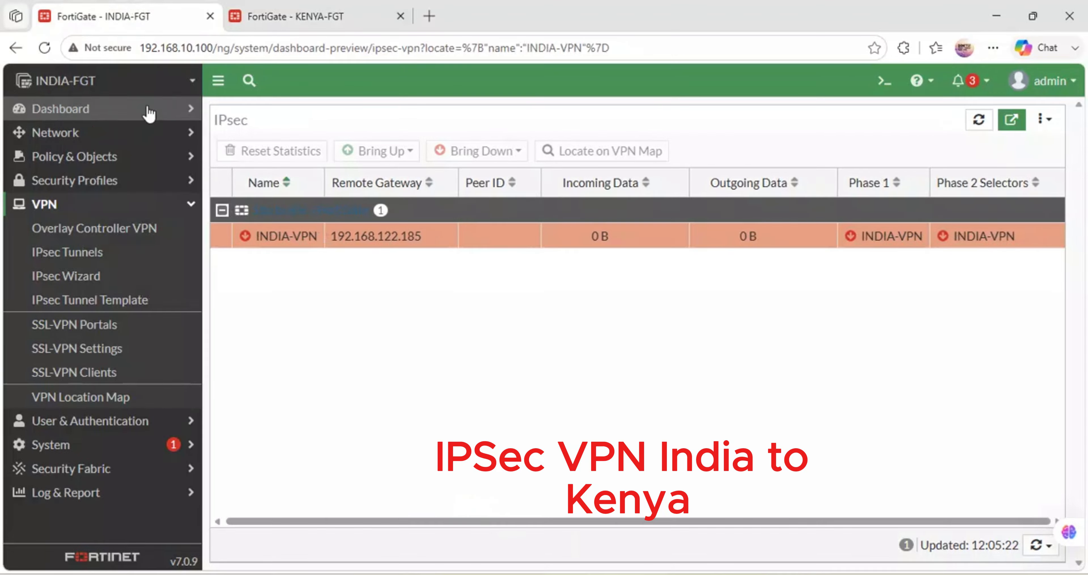
{"action": "left_click", "coordinate": [45, 47]}
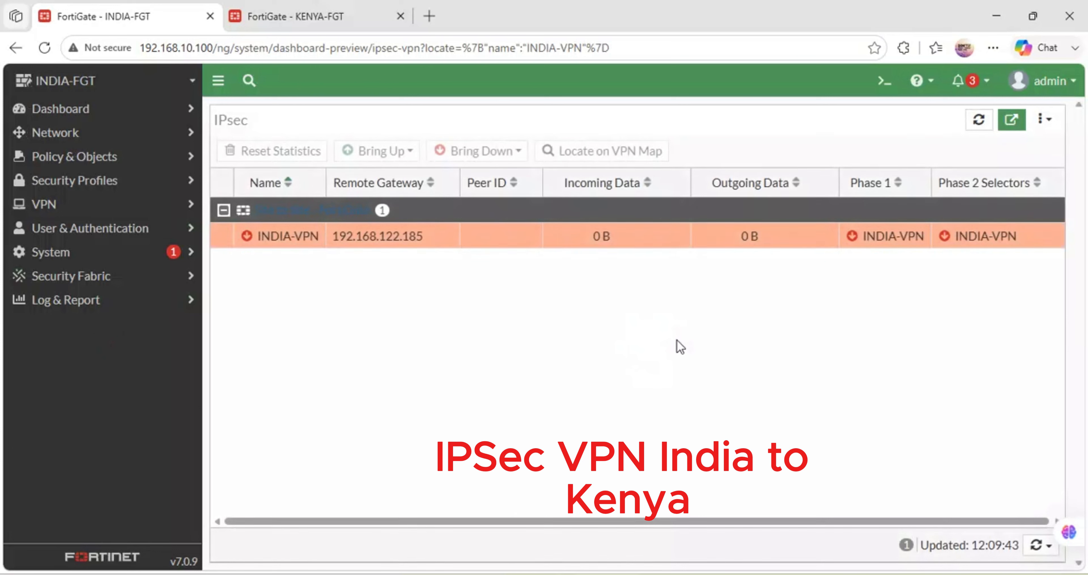
- Select INDIA-VPN in INDIA's IPsec monitor, and open the KENYA-VPN tunnel's settings on the KENYA FortiGate to review its gateway and interface
{"action": "left_click", "coordinate": [855, 241]}
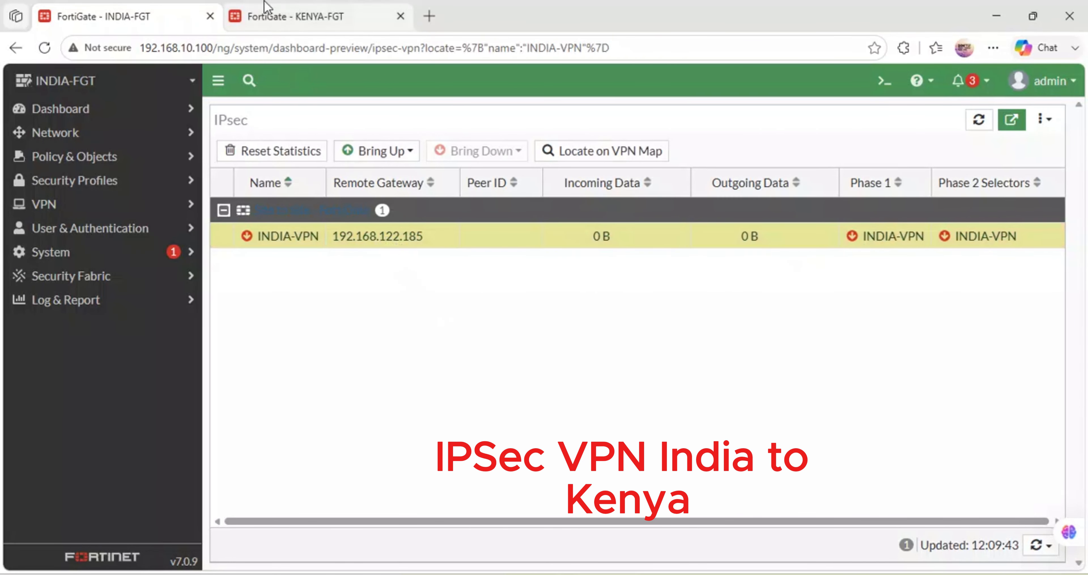
{"action": "left_click", "coordinate": [333, 14]}
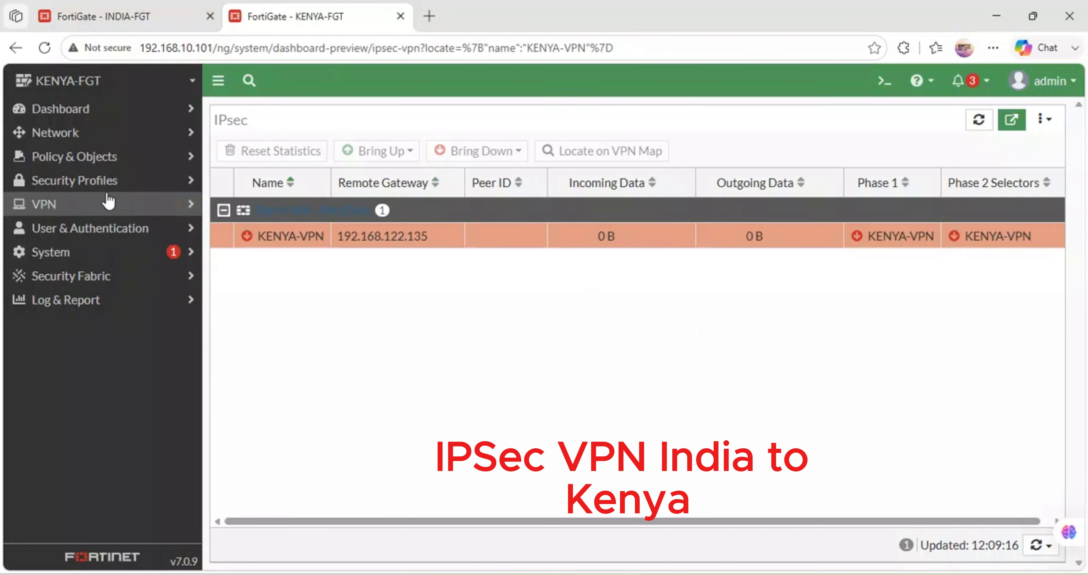
{"action": "left_click", "coordinate": [81, 206]}
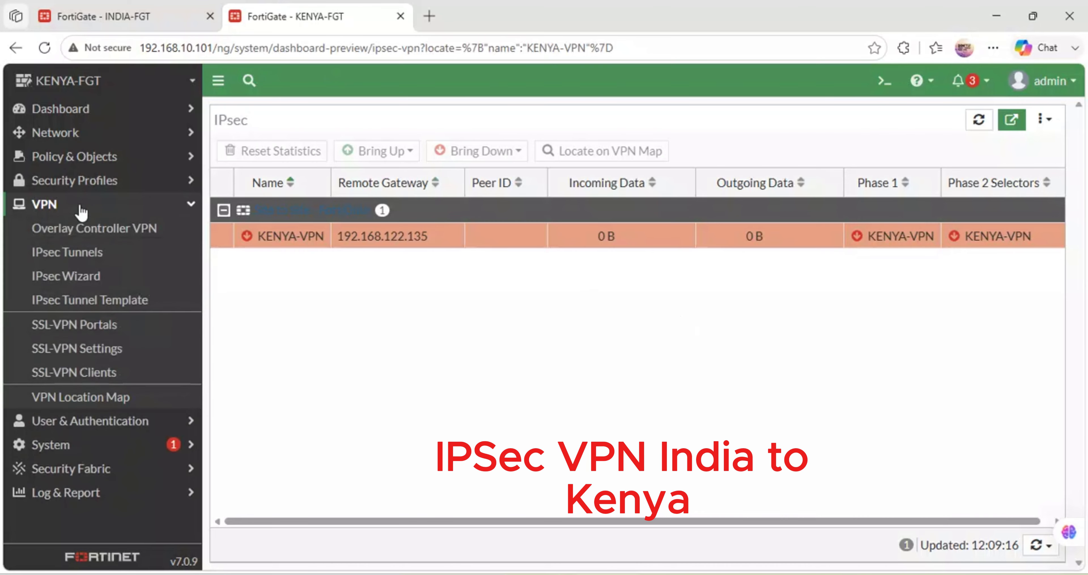
{"action": "left_click", "coordinate": [66, 253]}
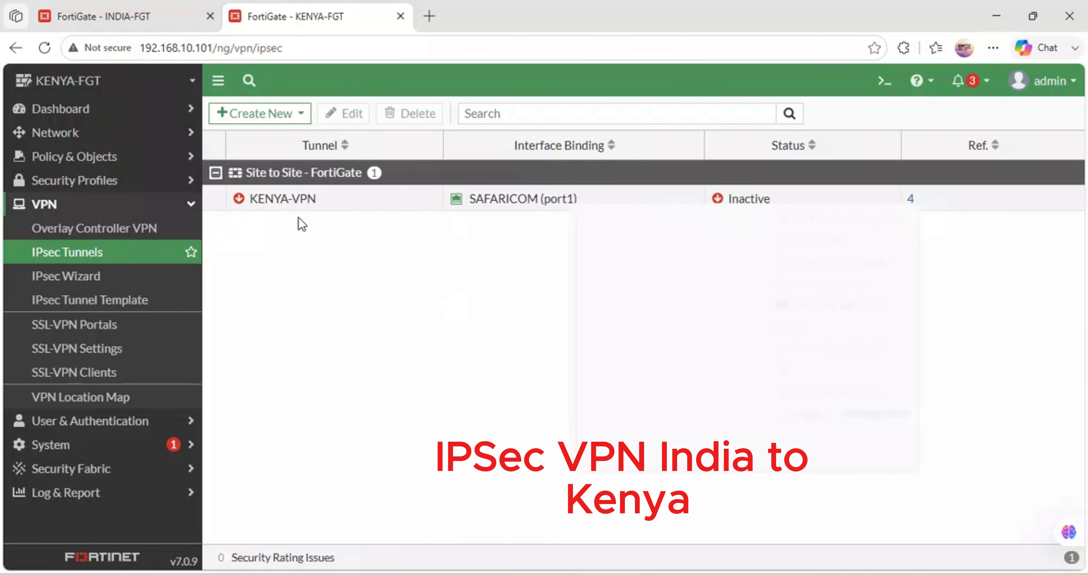
{"action": "double_click", "coordinate": [251, 207]}
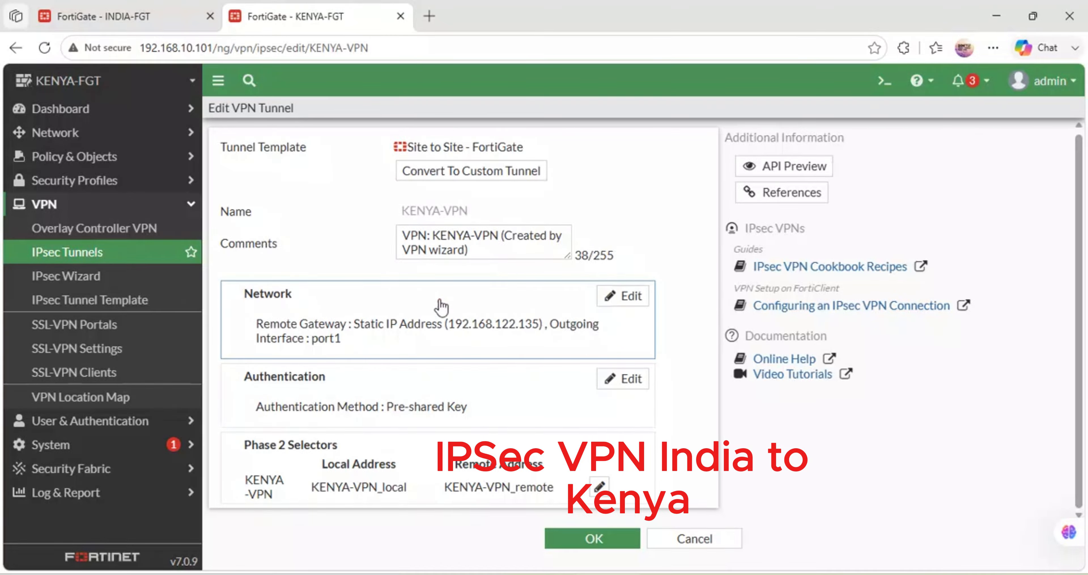
- Check the EXCITEL-ISP-1 and SAFARICOM Port1 addresses in the GNS3 topology, and return to the INDIA FortiGate in the browser
{"action": "left_click", "coordinate": [128, 7]}
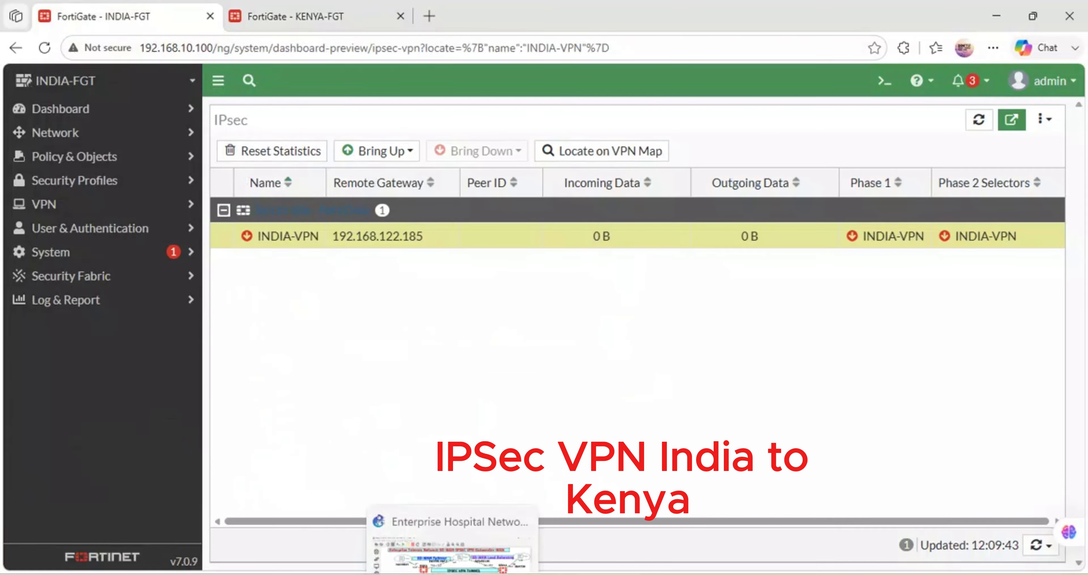
{"action": "left_click", "coordinate": [452, 528]}
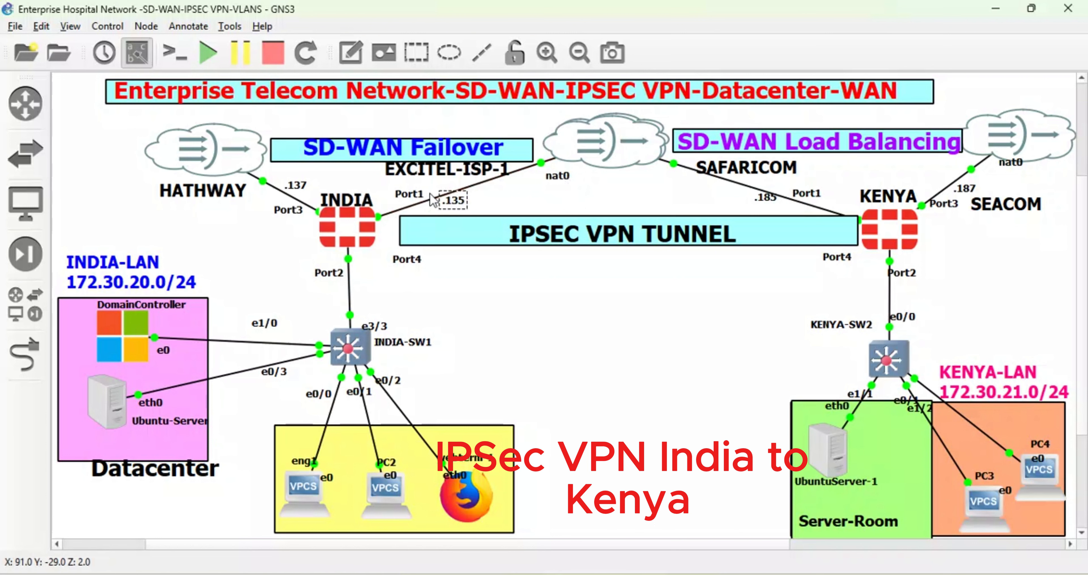
{"action": "left_click", "coordinate": [446, 170]}
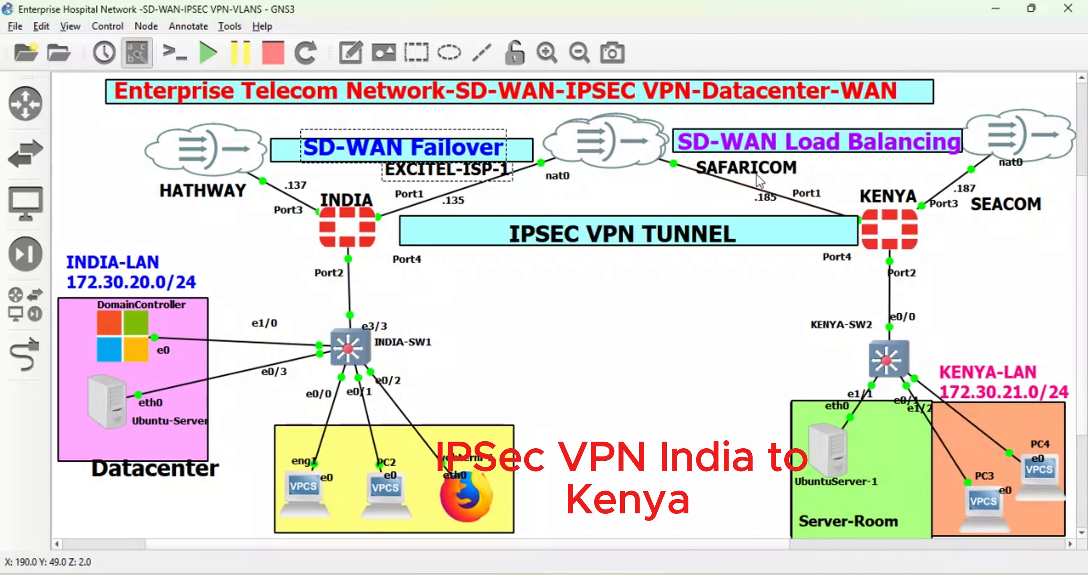
{"action": "mouse_move", "coordinate": [487, 573]}
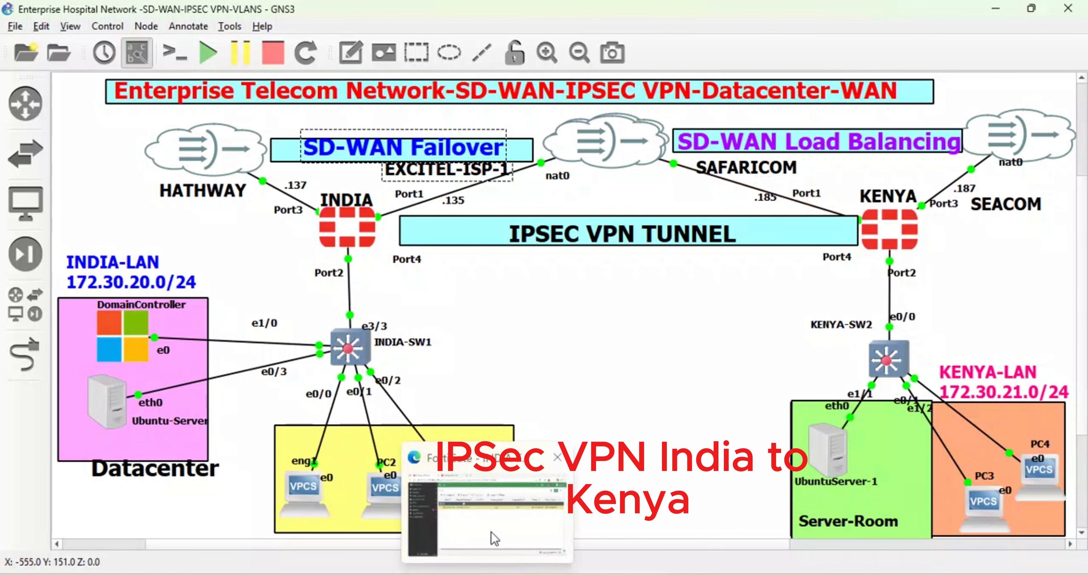
{"action": "left_click", "coordinate": [493, 538]}
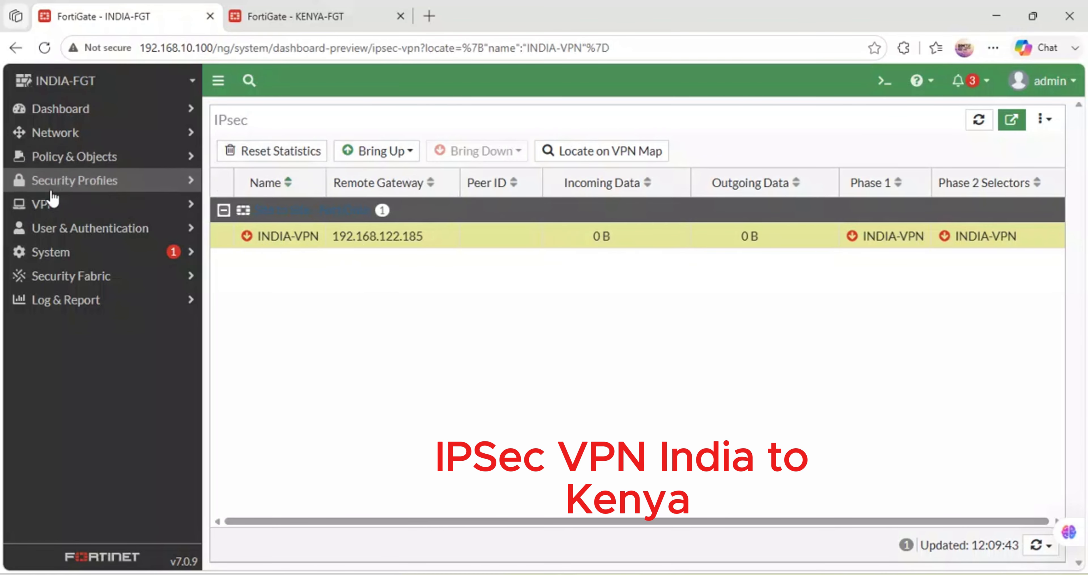
- Open INDIA-VPN's monitor from the IPsec tunnel list's status and try to bring up all its Phase 2 selectors
{"action": "left_click", "coordinate": [50, 204]}
{"action": "left_click", "coordinate": [67, 253]}
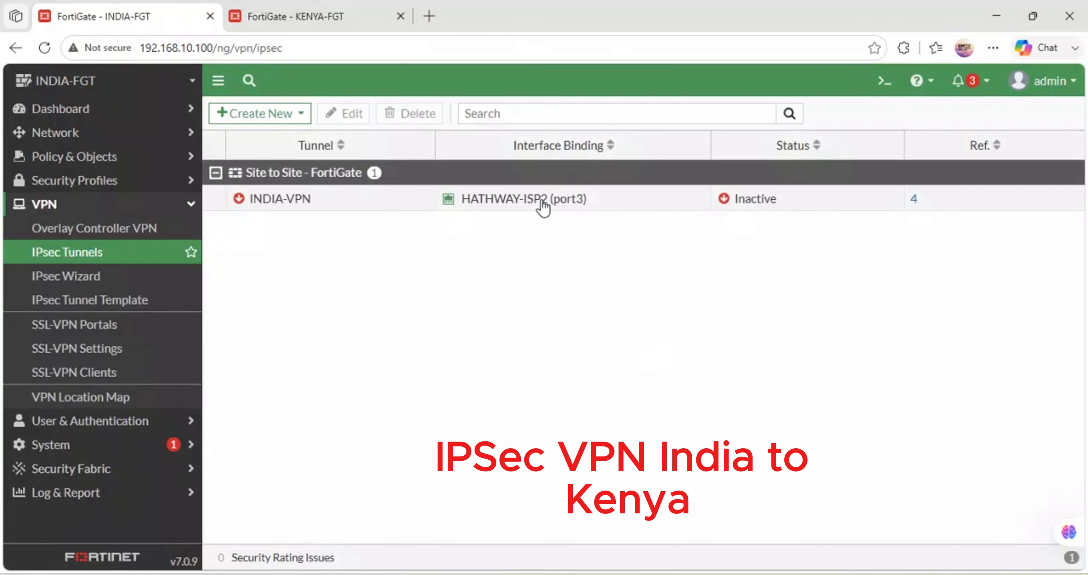
{"action": "left_click", "coordinate": [731, 198]}
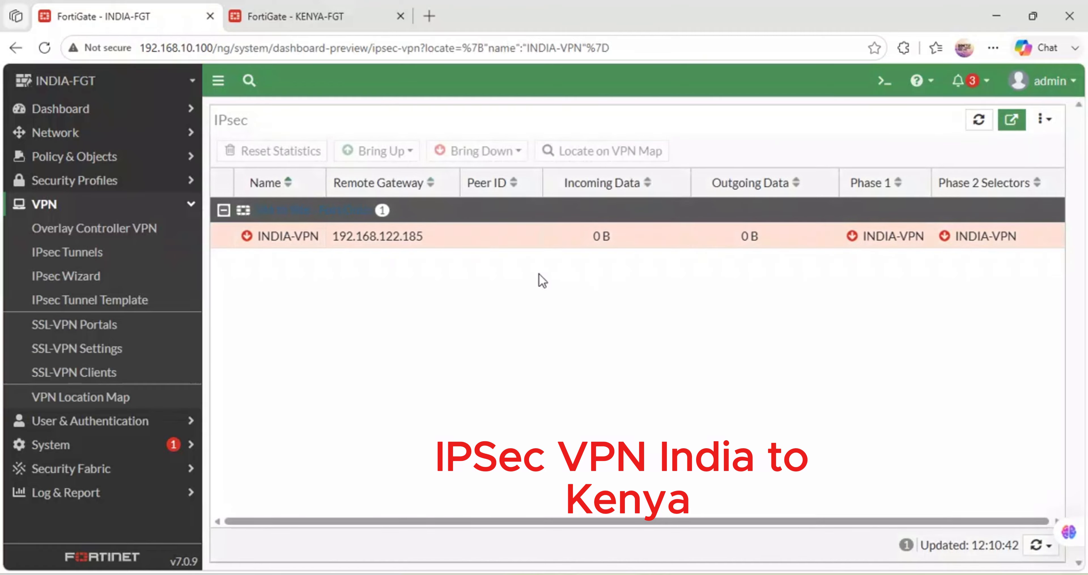
{"action": "left_click", "coordinate": [762, 247]}
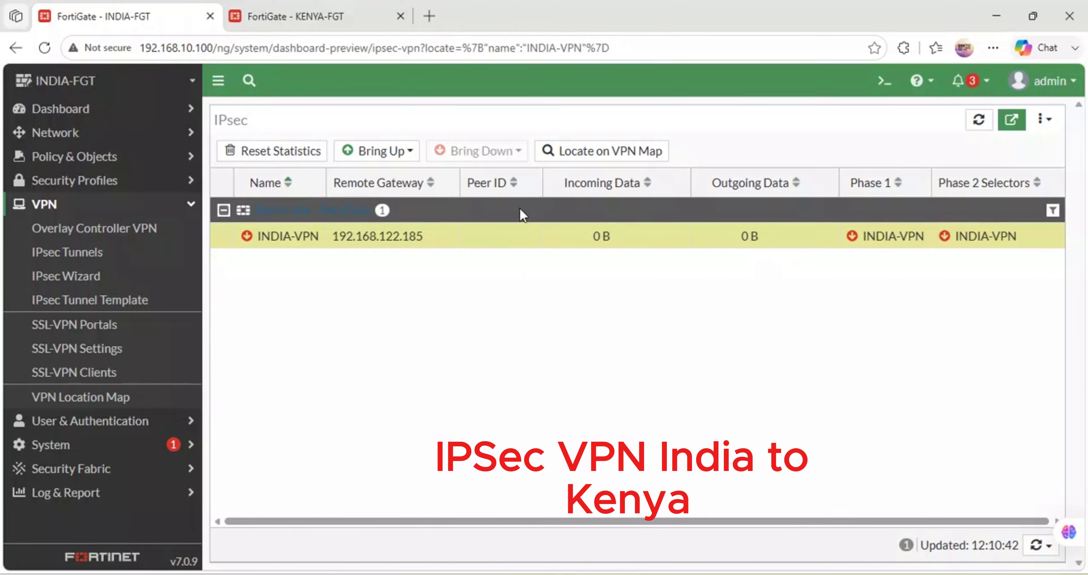
{"action": "right_click", "coordinate": [853, 242]}
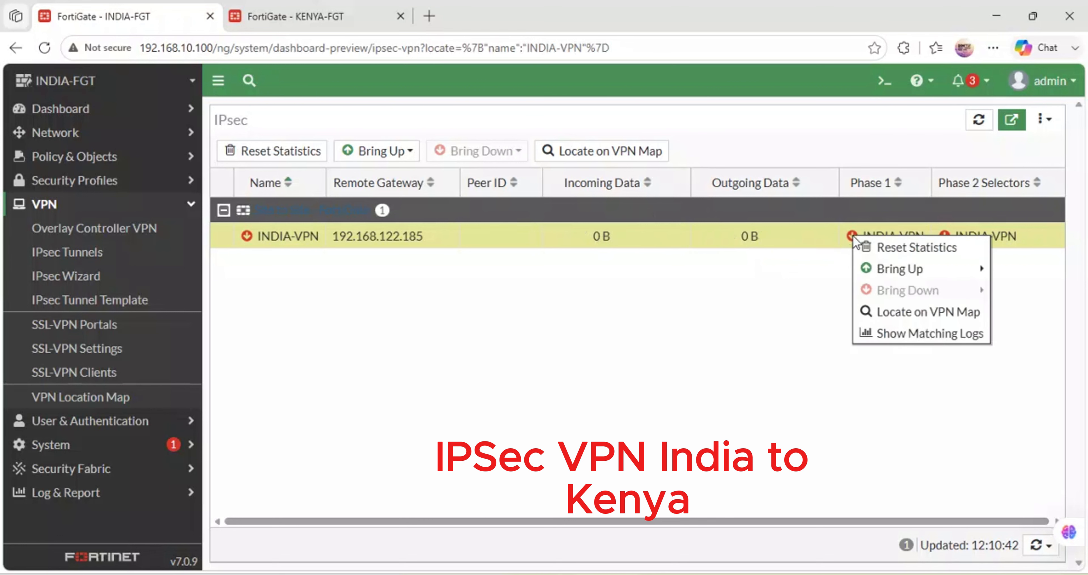
{"action": "mouse_move", "coordinate": [900, 271]}
{"action": "left_click", "coordinate": [747, 291]}
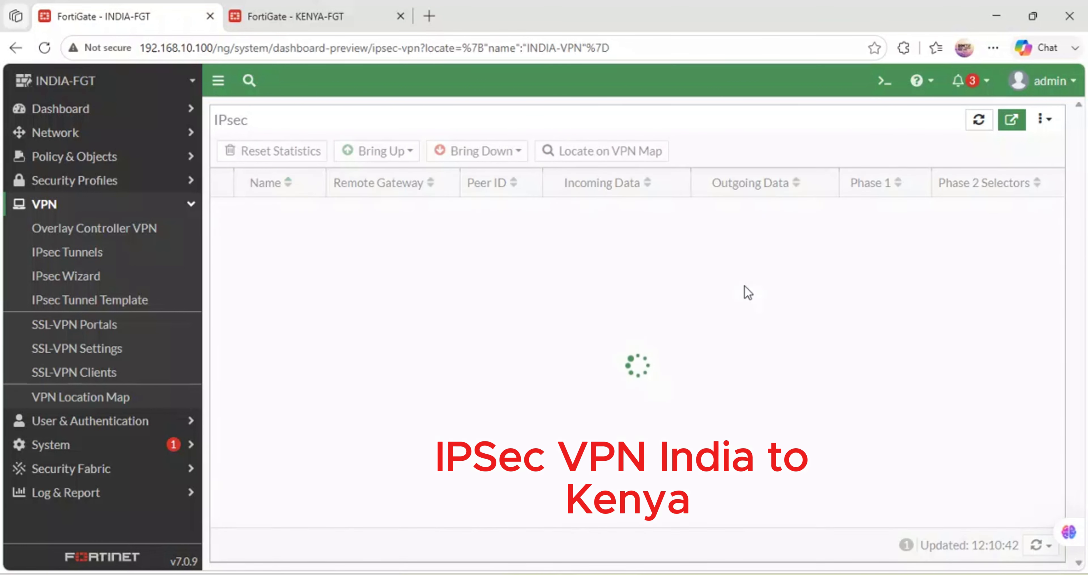
{"action": "right_click", "coordinate": [892, 243]}
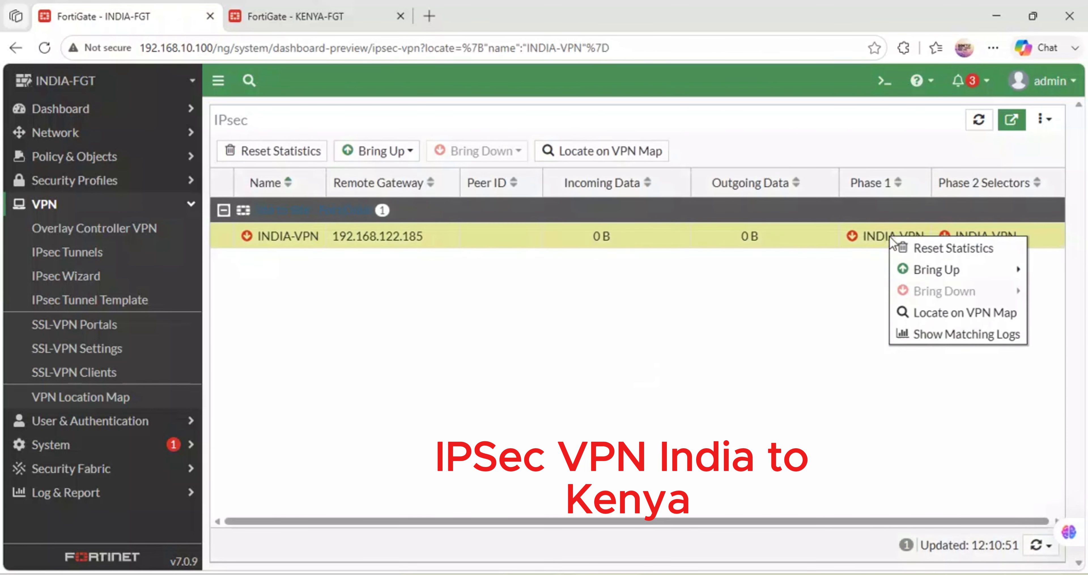
{"action": "mouse_move", "coordinate": [901, 272]}
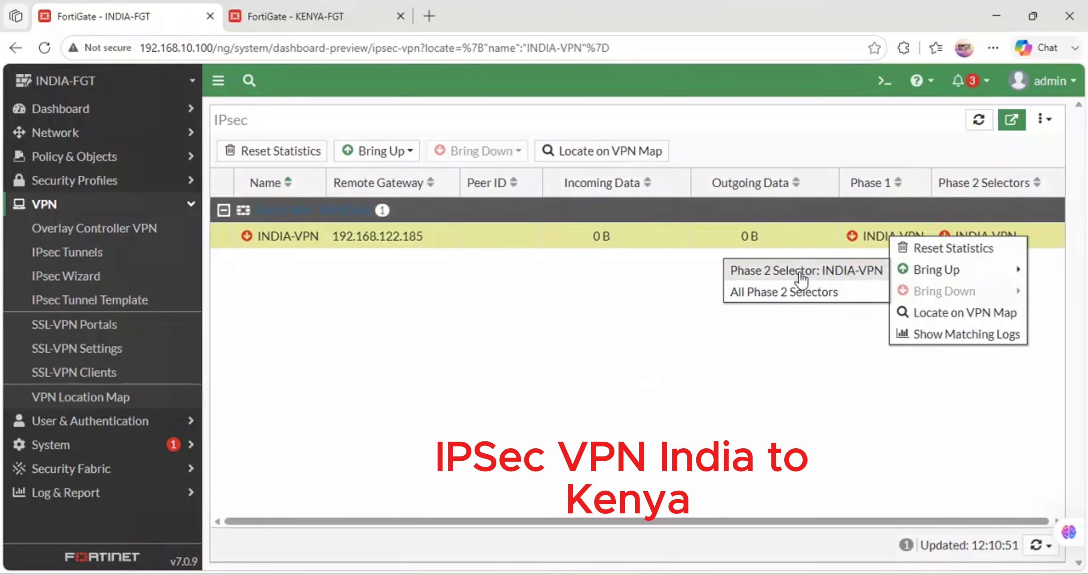
{"action": "left_click", "coordinate": [769, 292]}
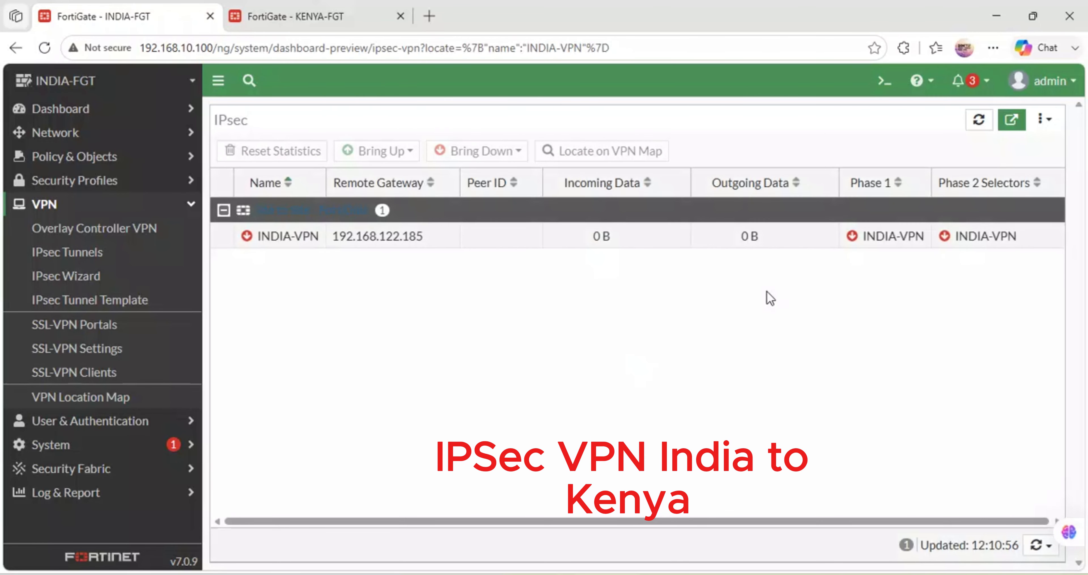
- Recheck KENYA-VPN's network settings, and open the Network section of INDIA-VPN for editing on the INDIA FortiGate
{"action": "left_click", "coordinate": [308, 5]}
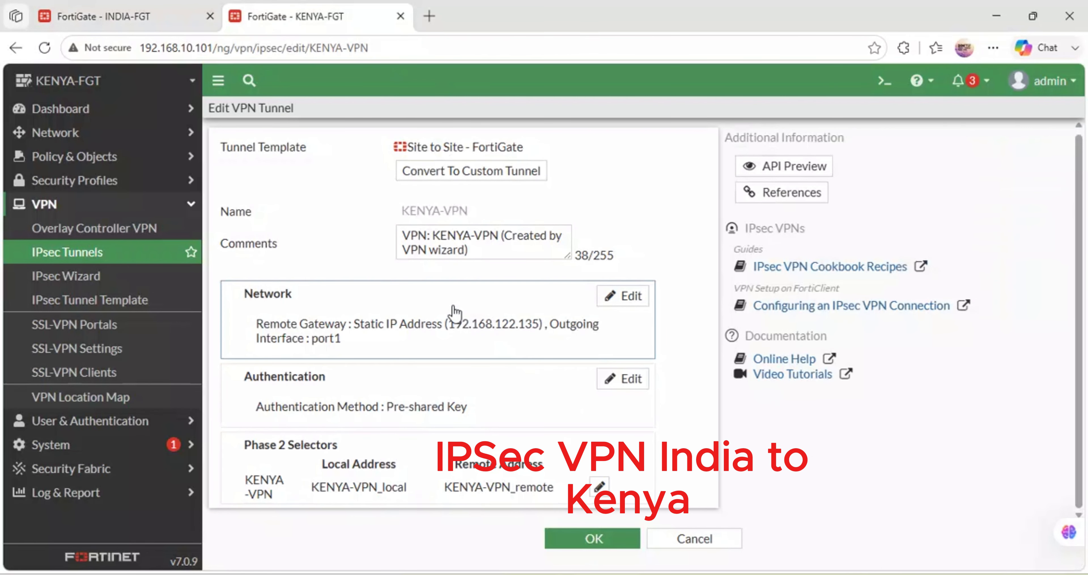
{"action": "left_click", "coordinate": [163, 9]}
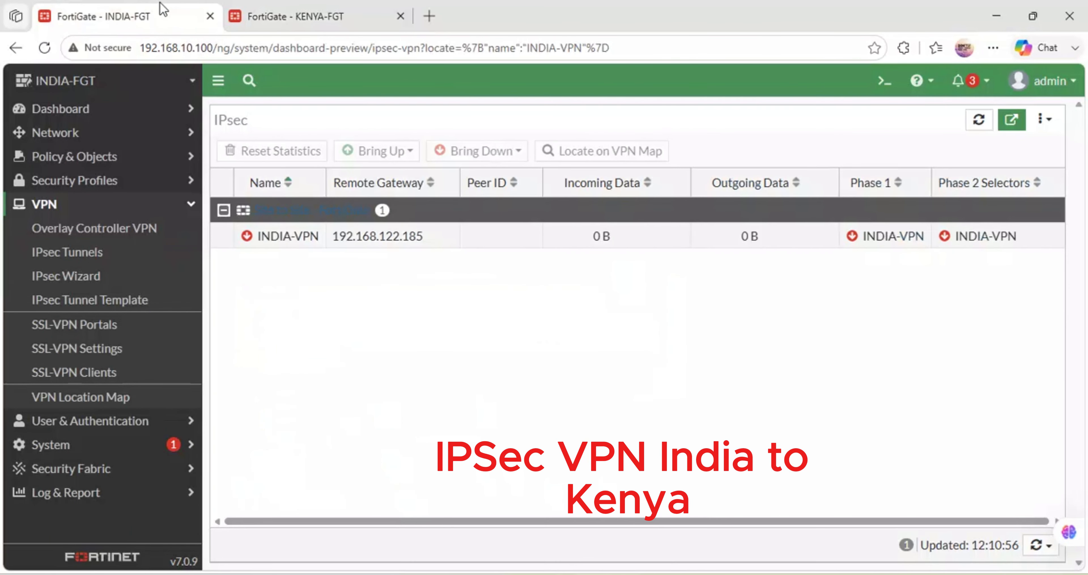
{"action": "left_click", "coordinate": [249, 237]}
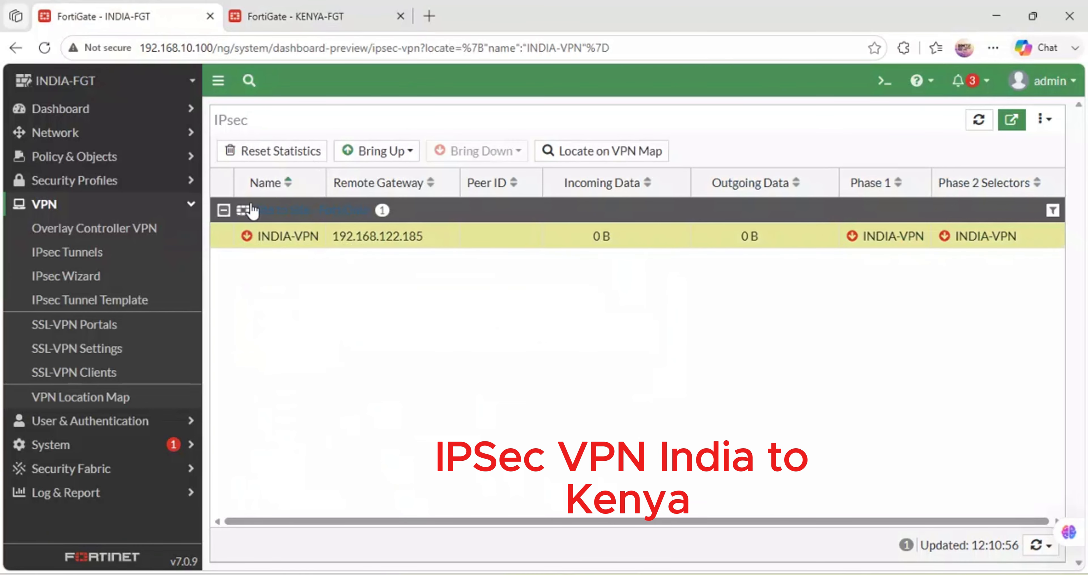
{"action": "left_click", "coordinate": [98, 250]}
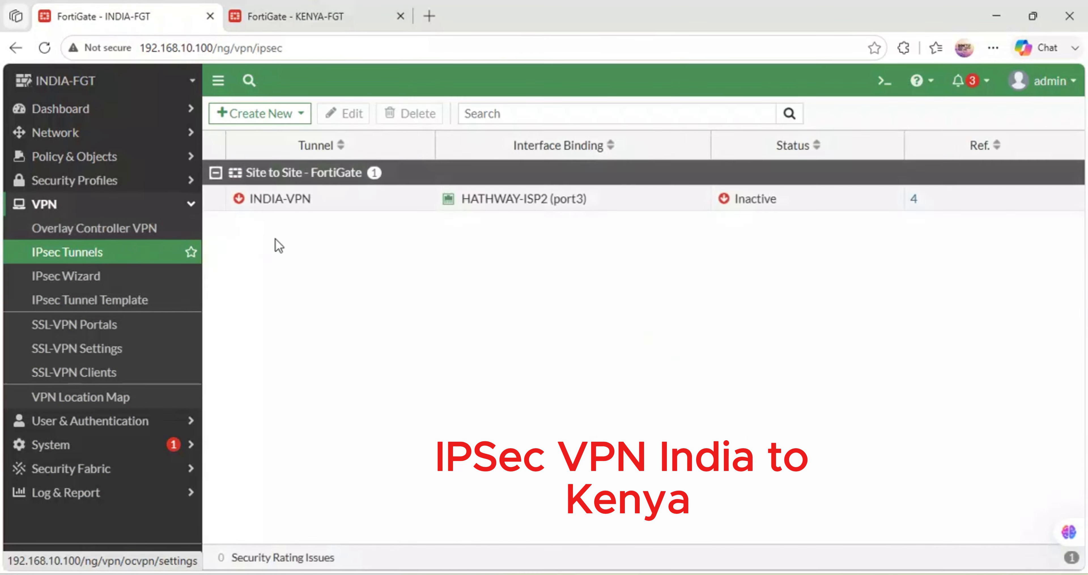
{"action": "double_click", "coordinate": [250, 199]}
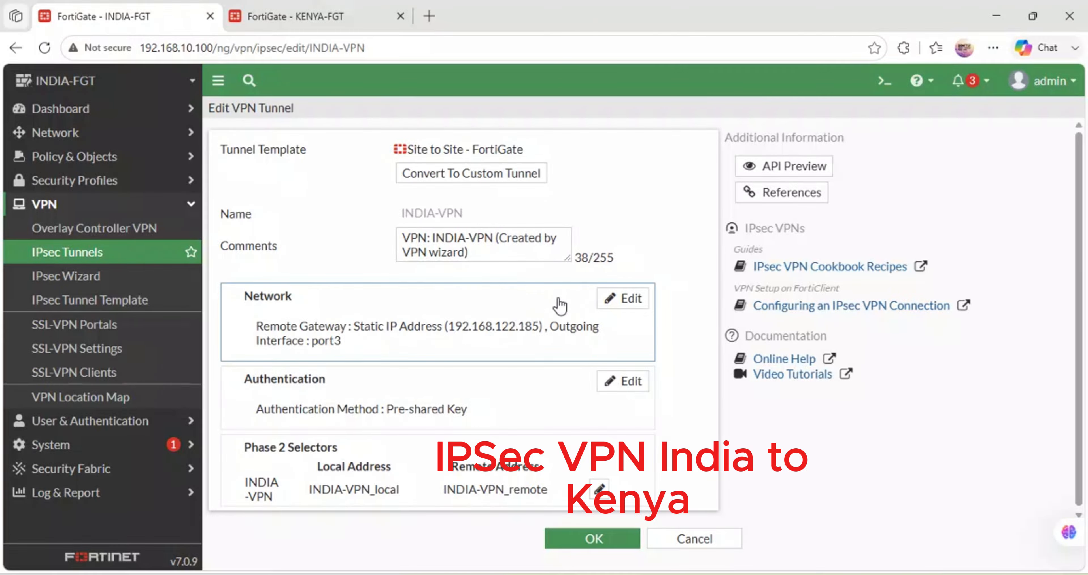
{"action": "left_click", "coordinate": [633, 306]}
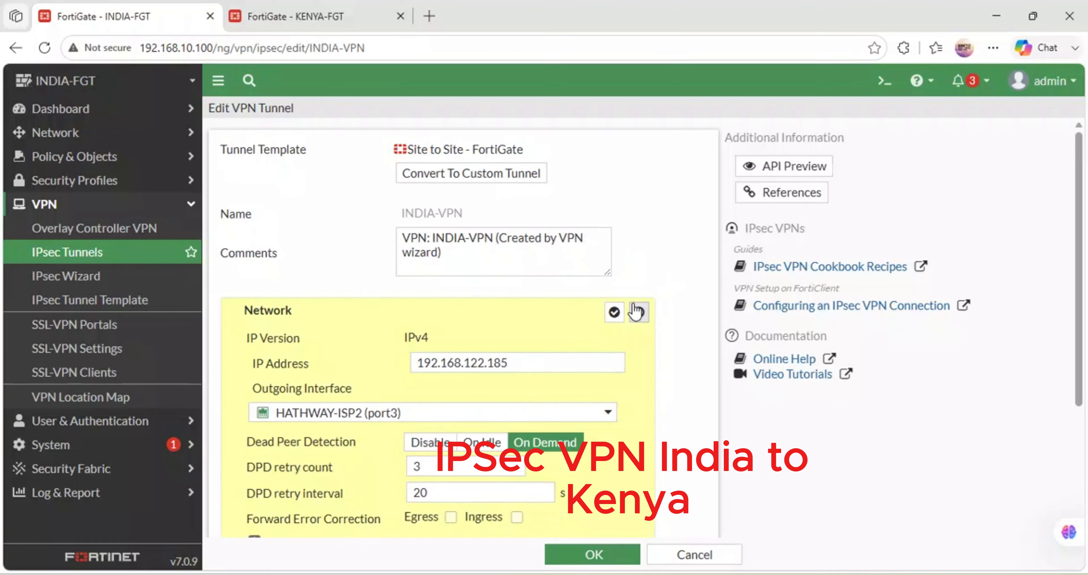
{"action": "scroll", "coordinate": [475, 350], "scroll_direction": "down", "scroll_amount": 1}
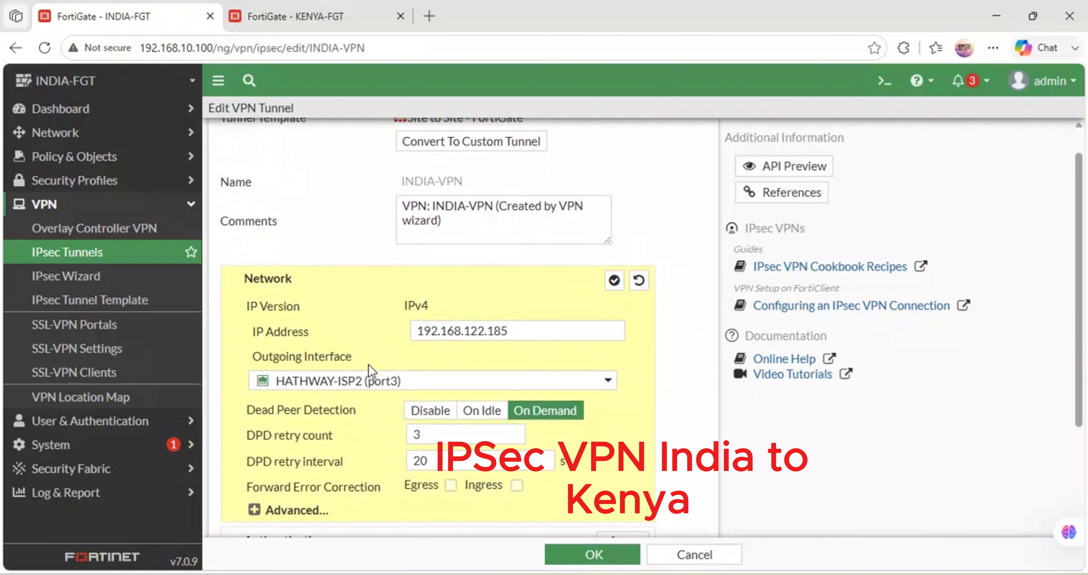
- Check INDIA's ISP ports in the GNS3 topology, nudging the HATHWAY and EXCITEL-ISP-1 labels slightly, and return to the browser
{"action": "mouse_move", "coordinate": [442, 570]}
{"action": "left_click", "coordinate": [465, 524]}
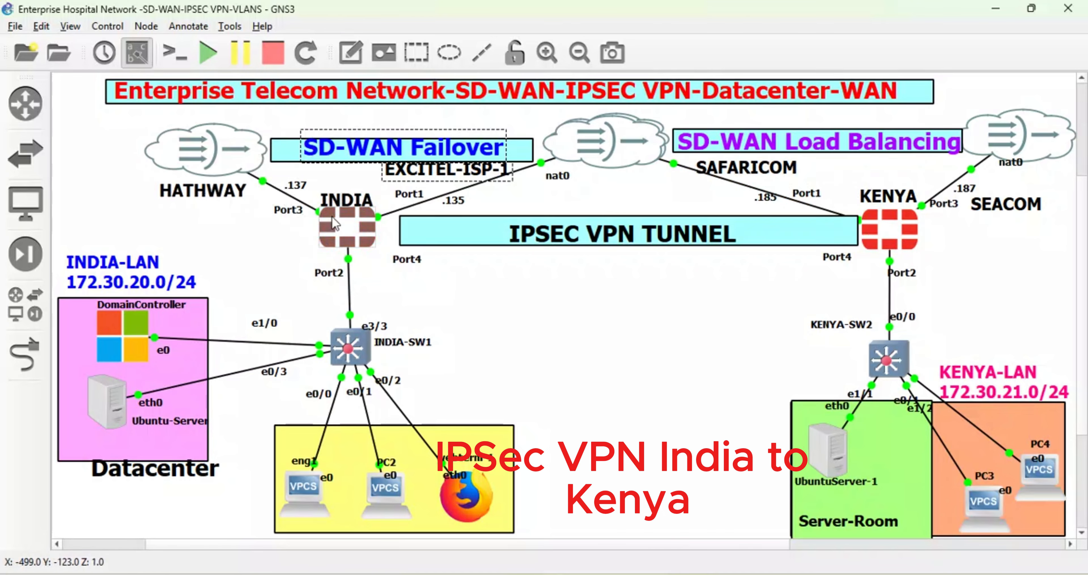
{"action": "mouse_move", "coordinate": [216, 194]}
{"action": "left_mouse_down"}
{"action": "mouse_move", "coordinate": [249, 201]}
{"action": "mouse_move", "coordinate": [233, 202]}
{"action": "left_mouse_up"}
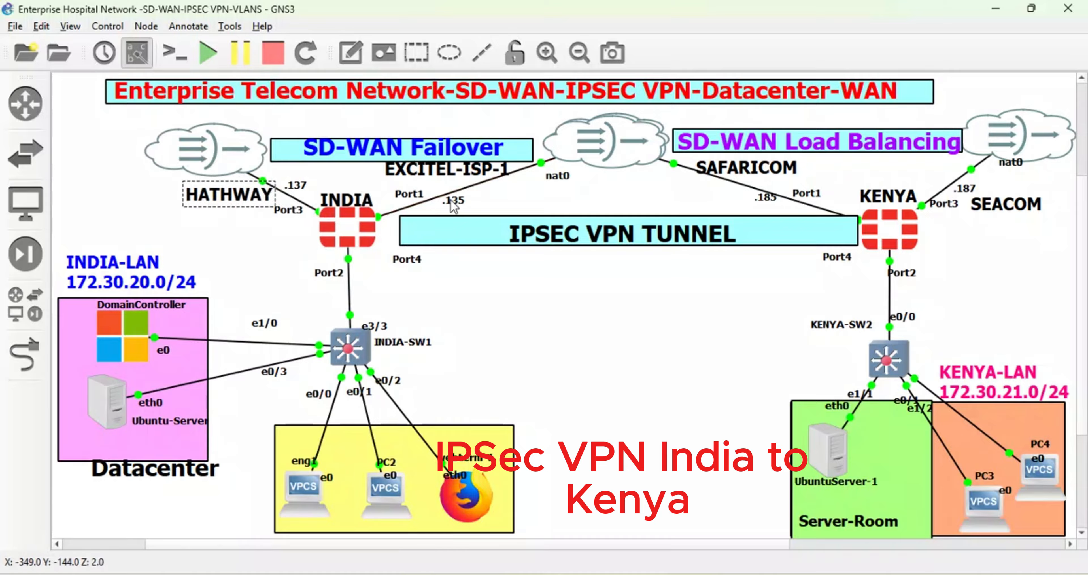
{"action": "left_click_drag", "start_coordinate": [422, 176], "coordinate": [428, 184]}
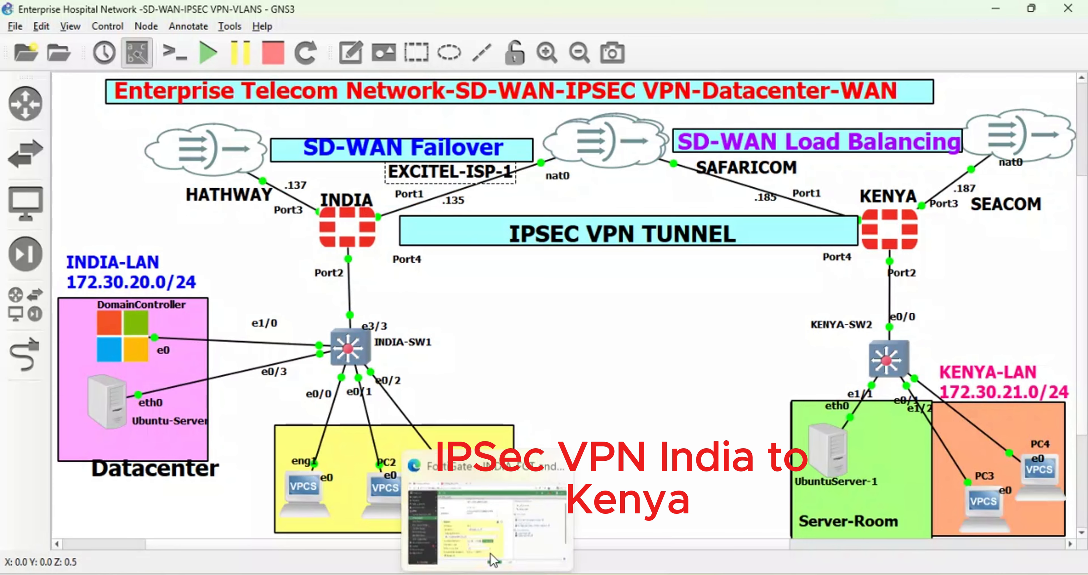
{"action": "left_click", "coordinate": [500, 518]}
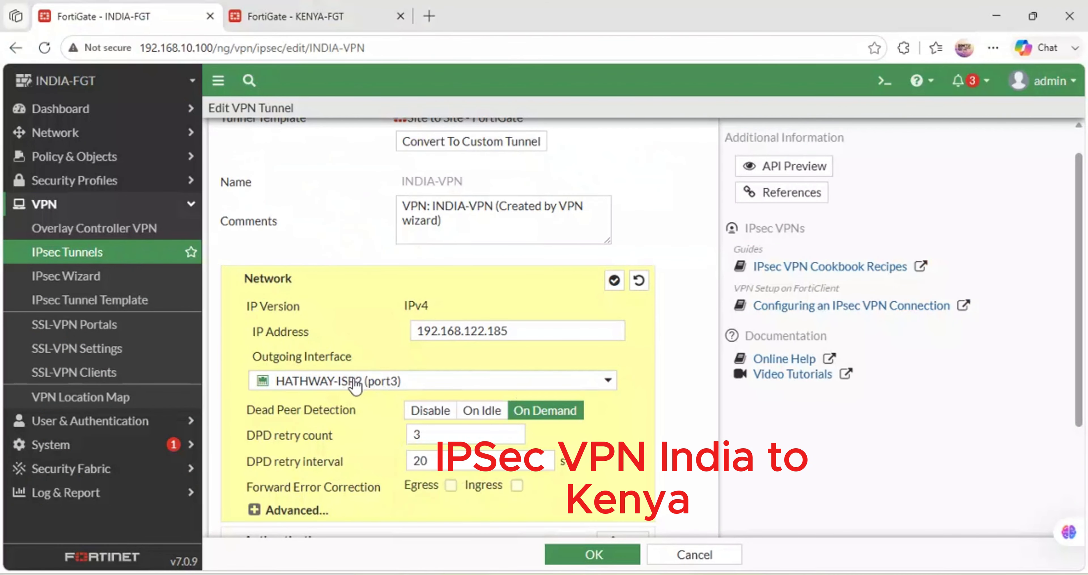
- Set INDIA-VPN's outgoing interface to EXCITEL-ISP1 (port1) and save the tunnel
{"action": "left_click", "coordinate": [421, 380]}
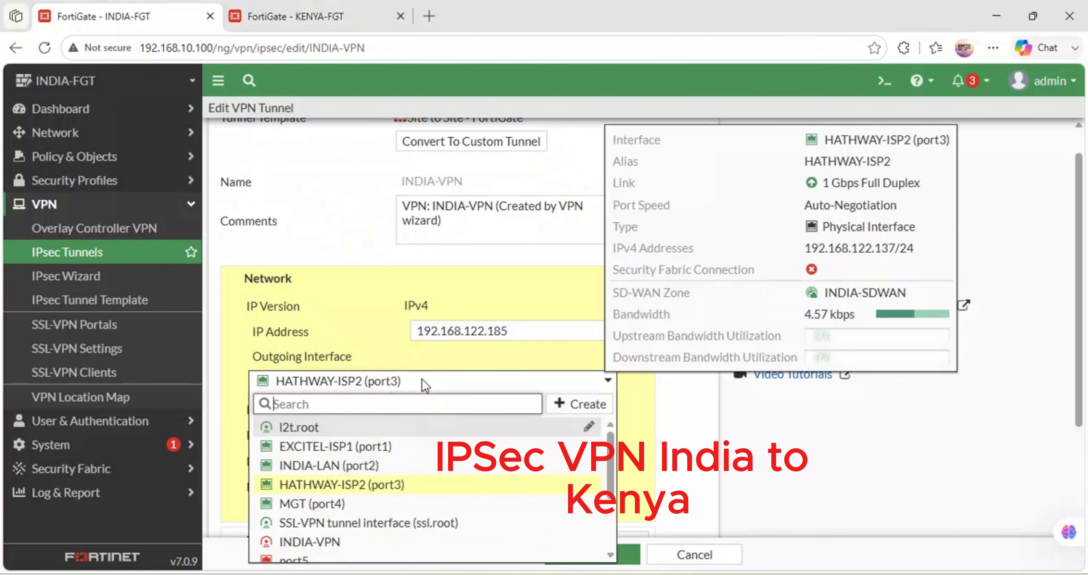
{"action": "left_click", "coordinate": [349, 447]}
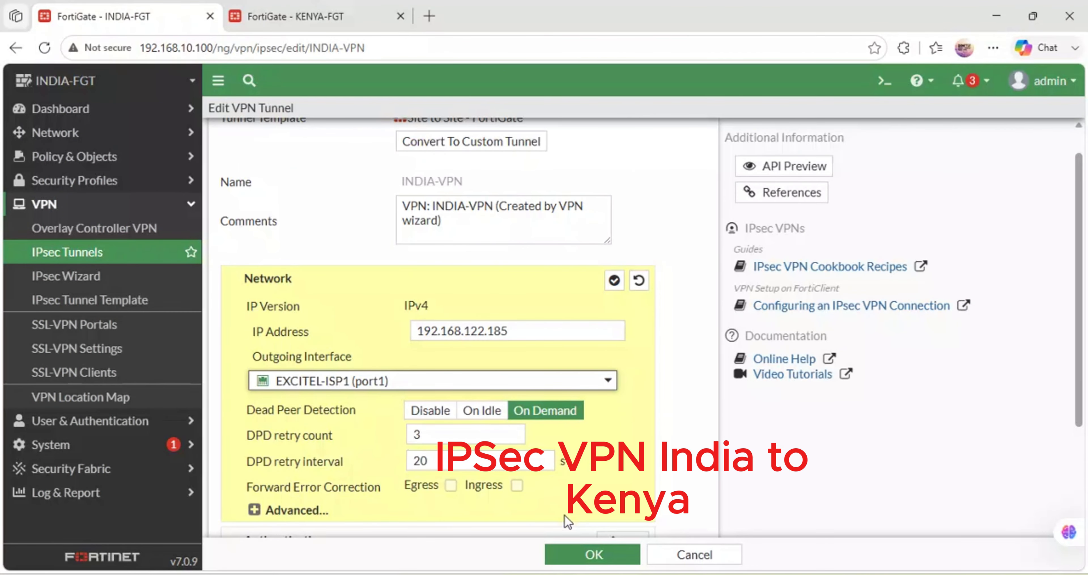
{"action": "left_click", "coordinate": [590, 553]}
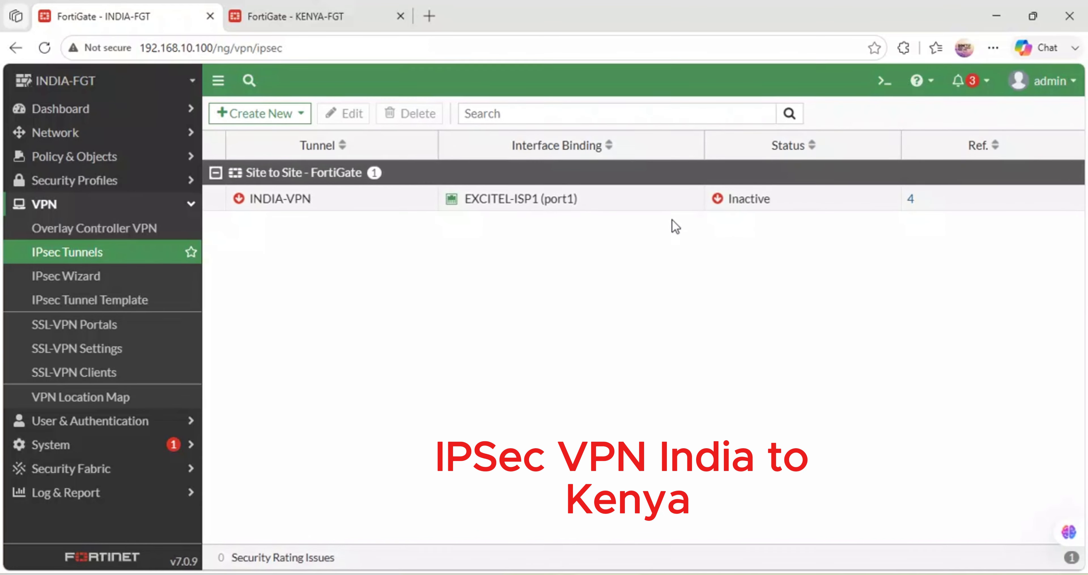
- Reload the INDIA FortiGate's tunnel list page, and save the open KENYA-VPN tunnel settings on the KENYA FortiGate
{"action": "left_click", "coordinate": [45, 48]}
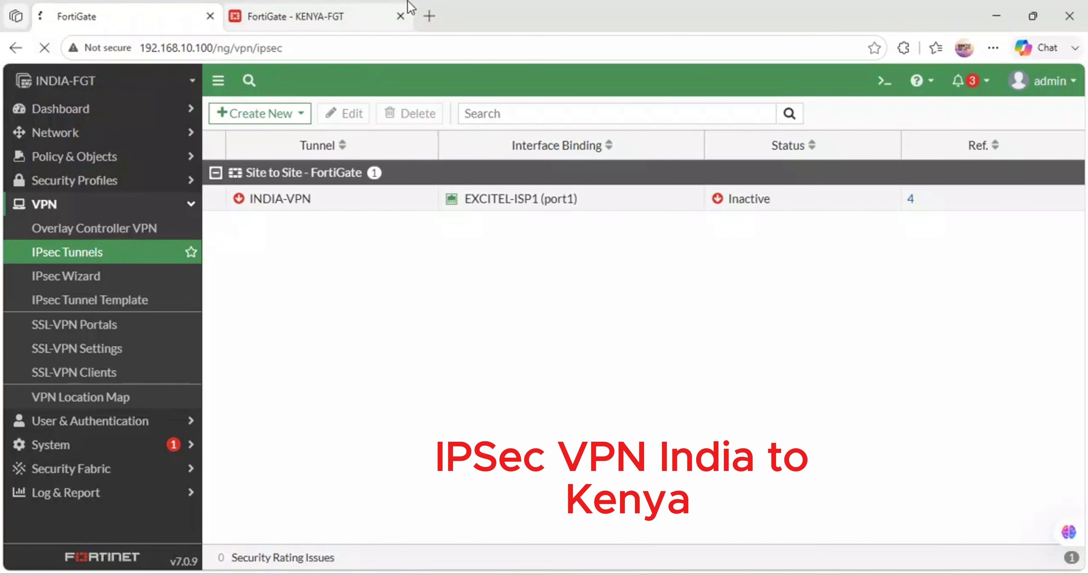
{"action": "left_click", "coordinate": [340, 8]}
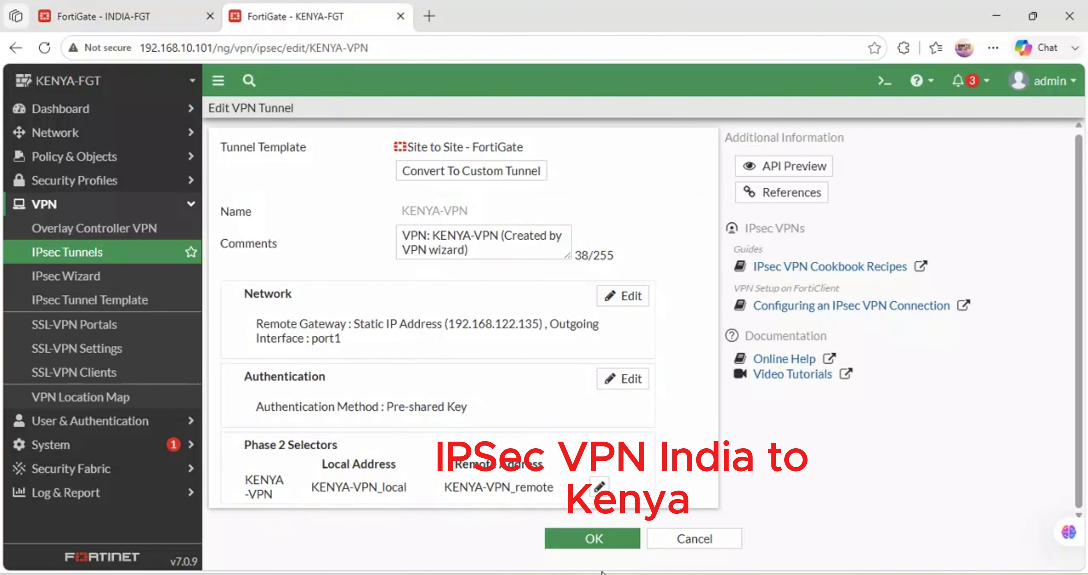
{"action": "left_click", "coordinate": [588, 544]}
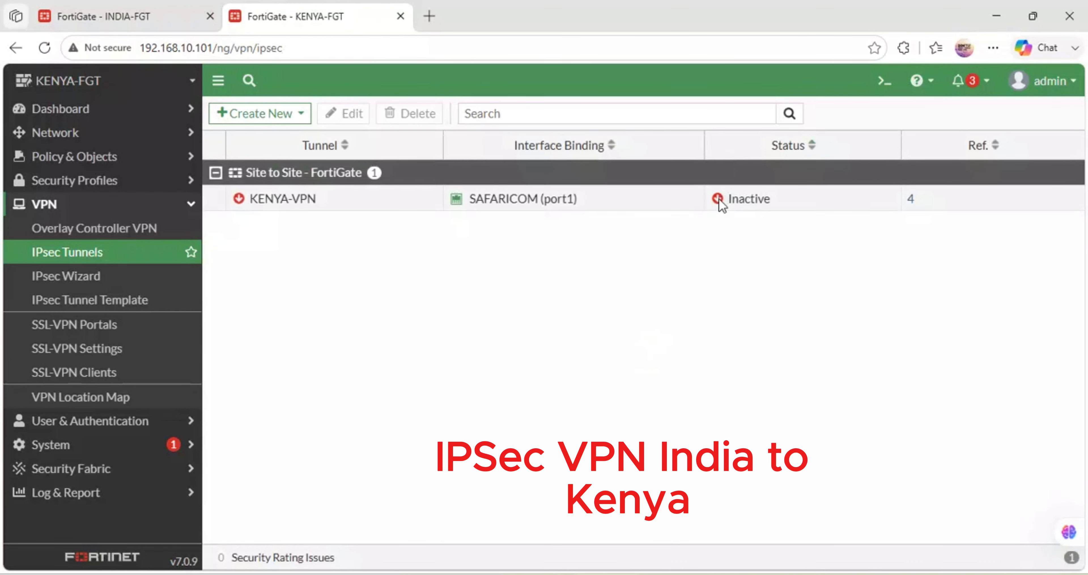
- Bring up all phase 2 selectors of the KENYA-VPN tunnel from the KENYA FortiGate's IPsec monitor
{"action": "left_click", "coordinate": [719, 202]}
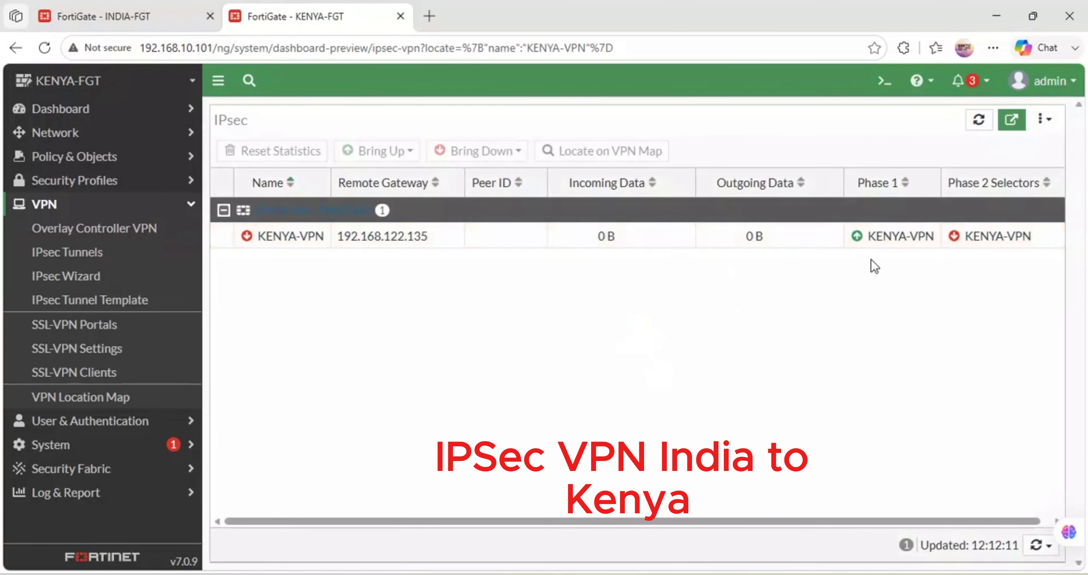
{"action": "right_click", "coordinate": [968, 243]}
{"action": "mouse_move", "coordinate": [979, 267]}
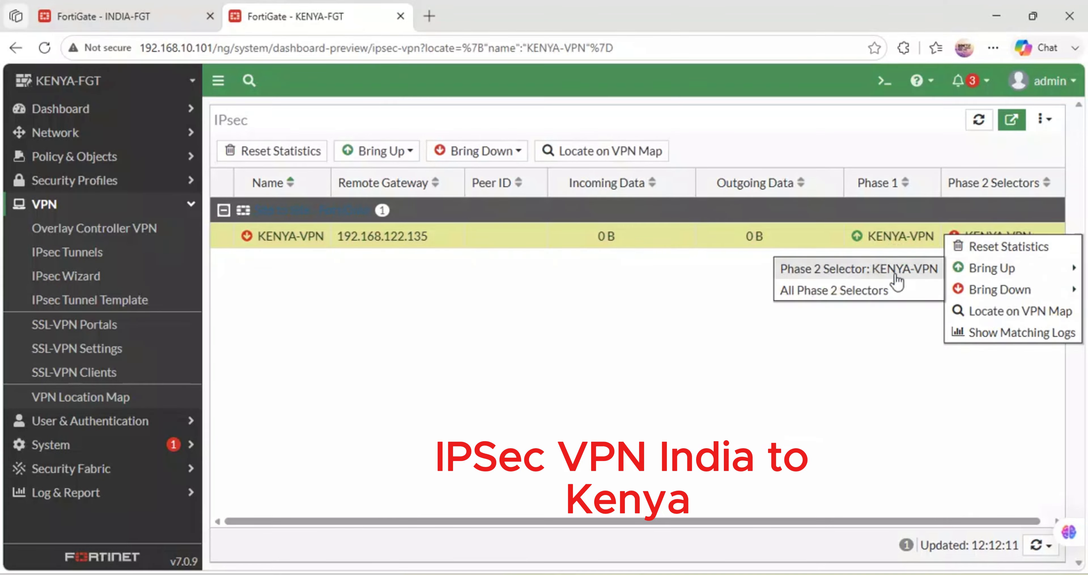
{"action": "left_click", "coordinate": [831, 291]}
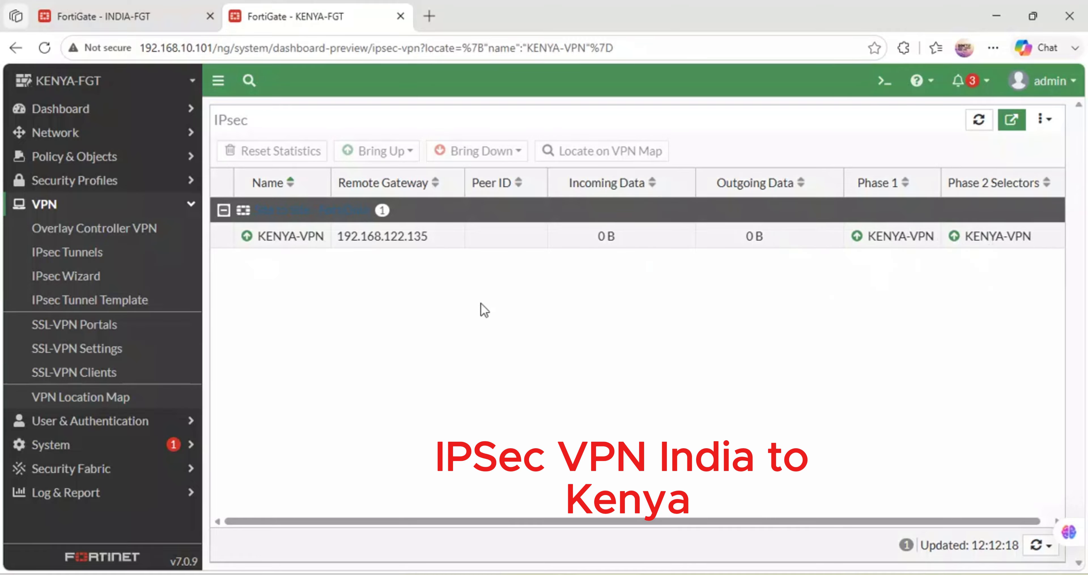
- Check INDIA-VPN's phase 1 and phase 2 status in the INDIA FortiGate's IPsec monitor, and switch to the GNS3 topology
{"action": "left_click", "coordinate": [38, 9]}
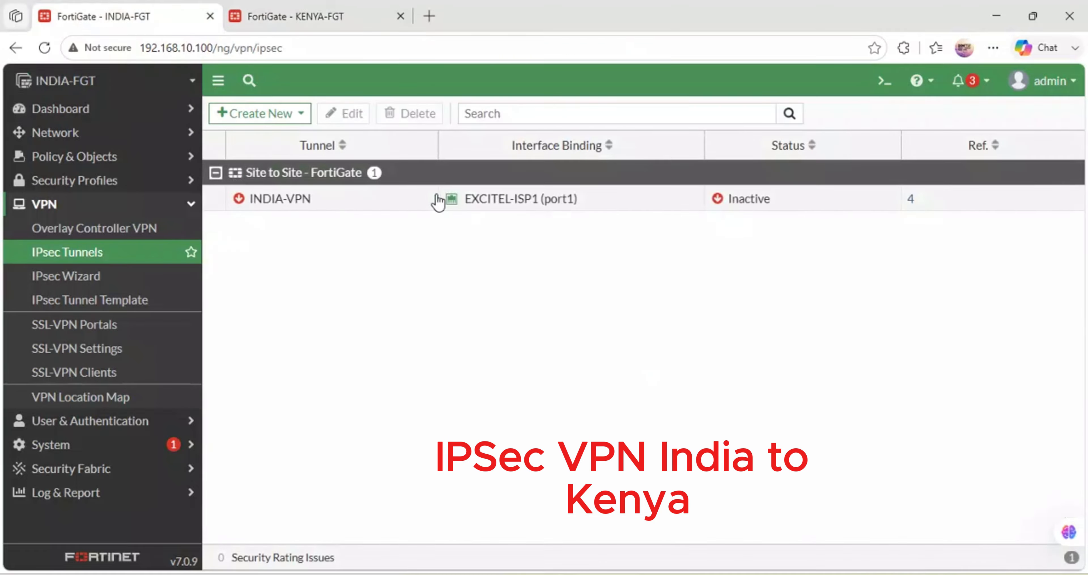
{"action": "left_click", "coordinate": [718, 199]}
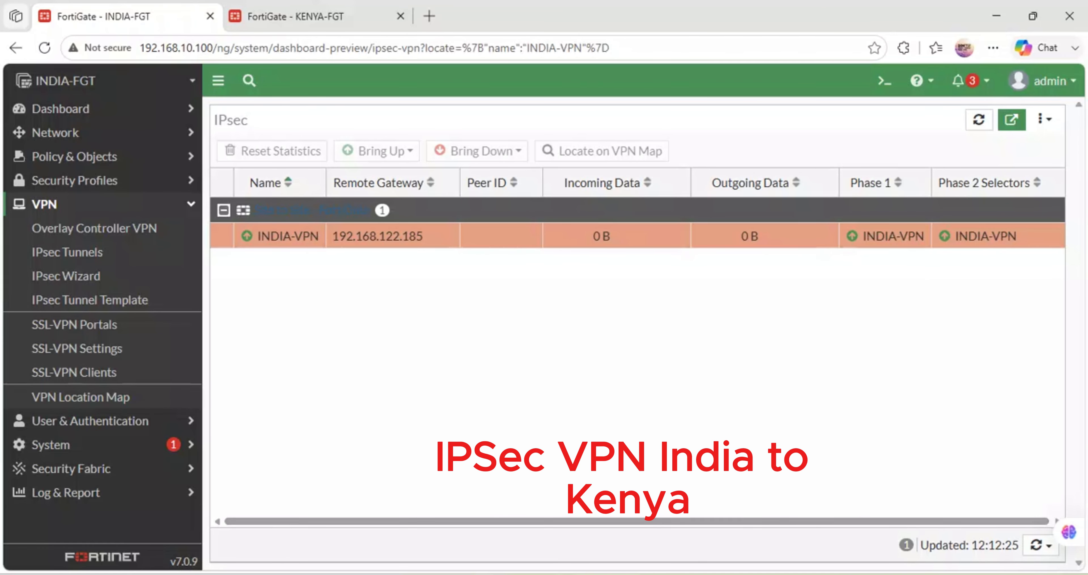
{"action": "left_click", "coordinate": [452, 549]}
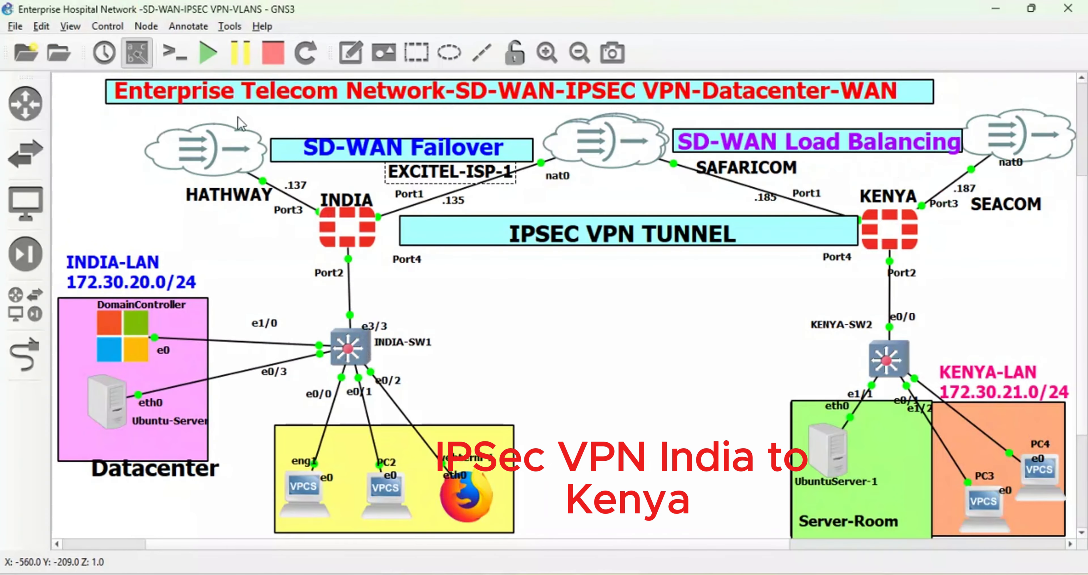
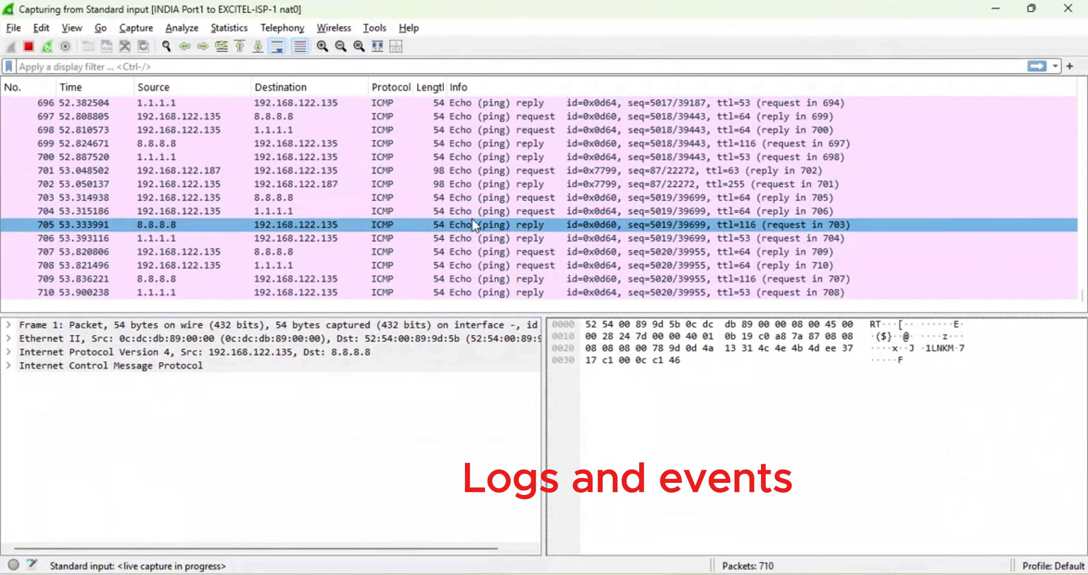
- Inspect the live ICMP packets between 192.168.122.135 and the ping targets, and stop the capture on the INDIA Port1 link
{"action": "left_click", "coordinate": [271, 269]}
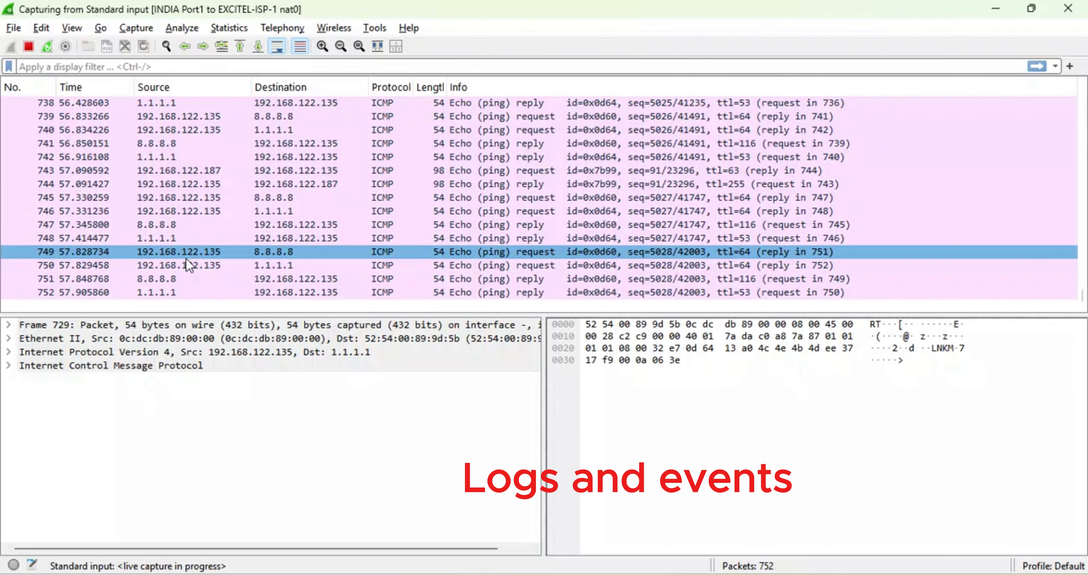
{"action": "left_click", "coordinate": [213, 262]}
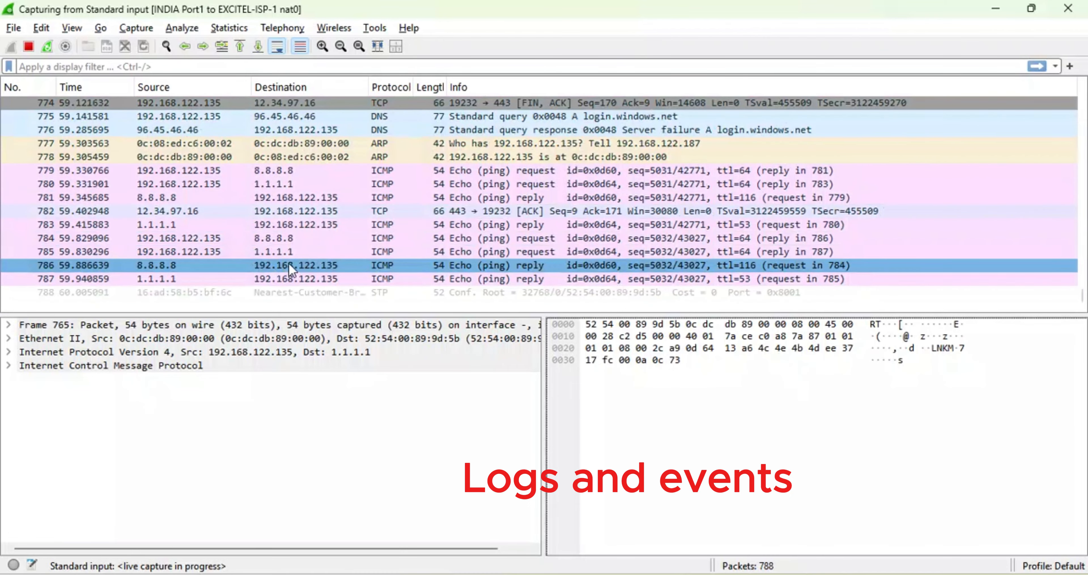
{"action": "left_click", "coordinate": [282, 247]}
{"action": "left_click", "coordinate": [282, 249]}
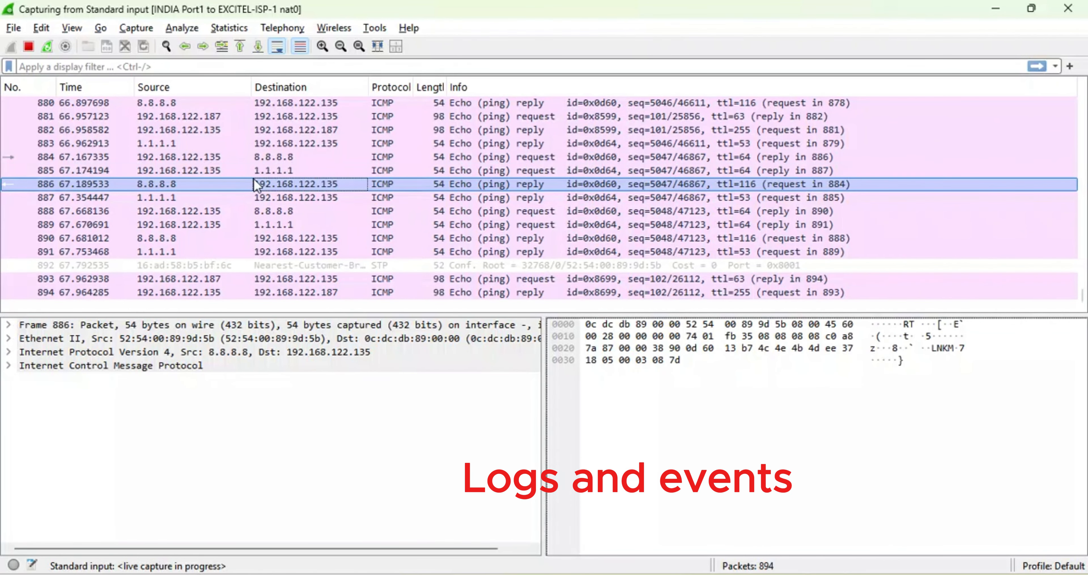
{"action": "left_click", "coordinate": [264, 160]}
{"action": "left_click", "coordinate": [29, 47]}
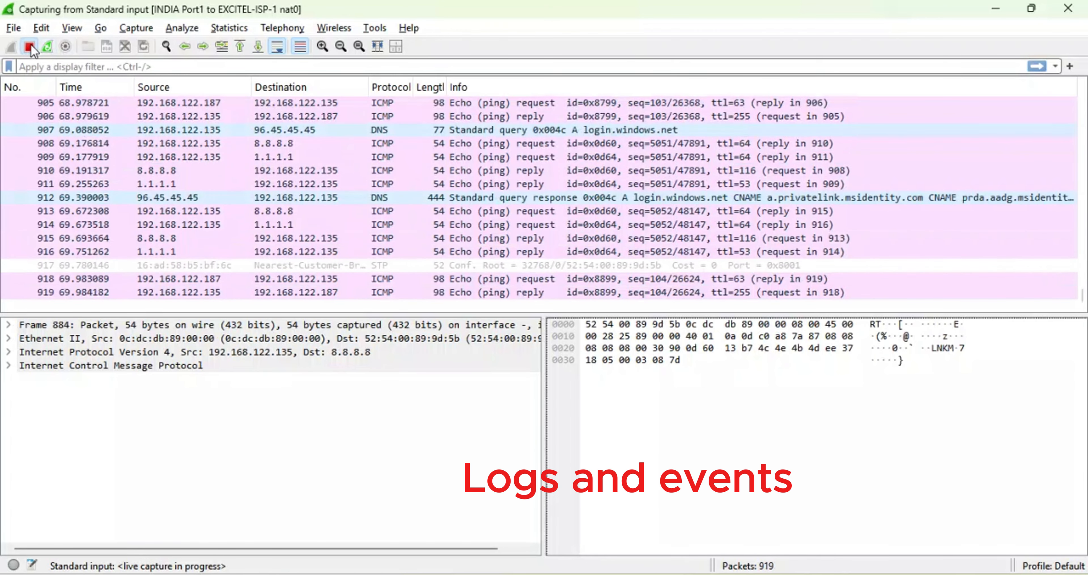
- Examine the source and destination of the ICMP echo requests from 192.168.122.135 to 8.8.8.8 and 1.1.1.1 in packets 913 and 909
{"action": "left_click", "coordinate": [298, 208]}
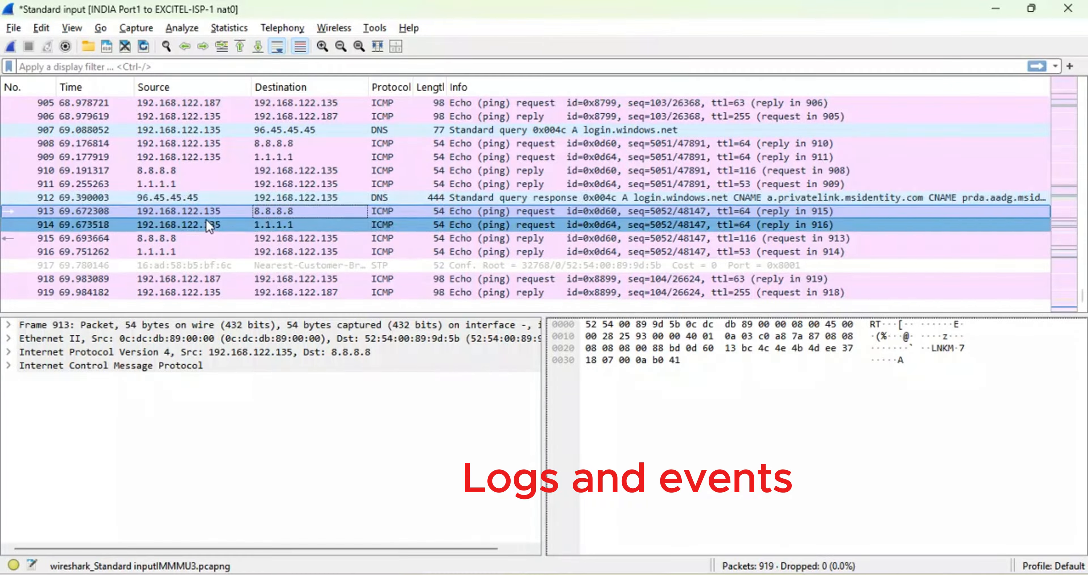
{"action": "left_click", "coordinate": [159, 215]}
{"action": "left_click", "coordinate": [277, 213]}
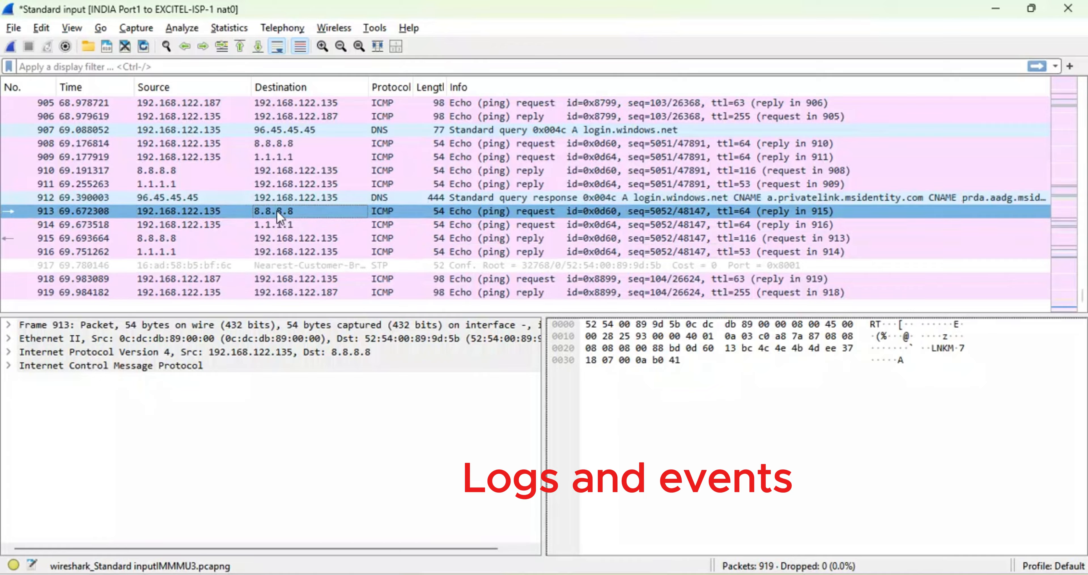
{"action": "left_click", "coordinate": [200, 157]}
{"action": "left_click", "coordinate": [279, 159]}
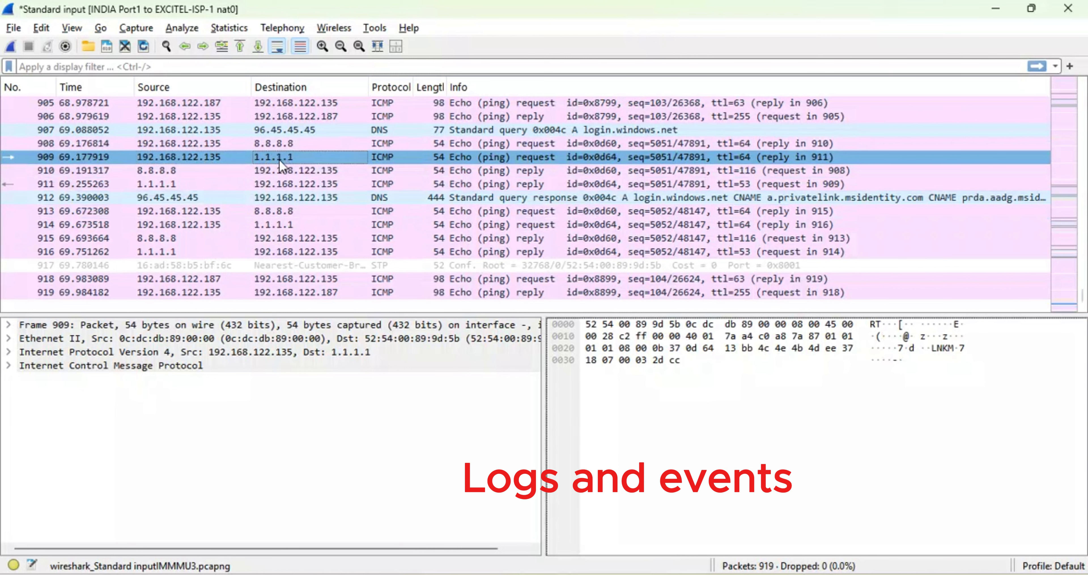
- Examine the ARP request and reply in packets 903 and 904, expanding the reply's Address Resolution Protocol and Ethernet II details
{"action": "scroll", "coordinate": [279, 160], "scroll_direction": "up", "scroll_amount": 3}
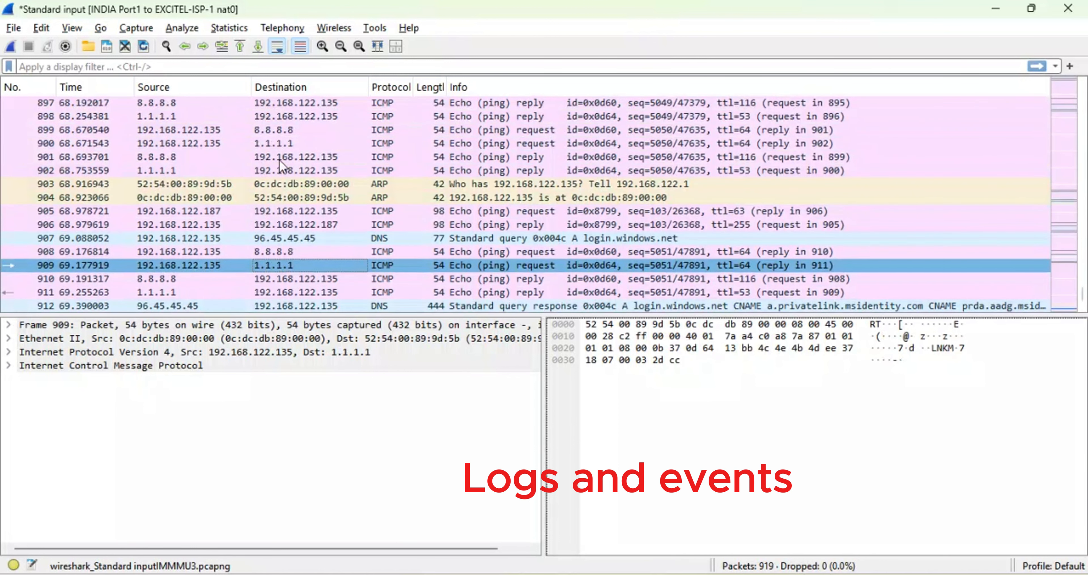
{"action": "left_click", "coordinate": [262, 185]}
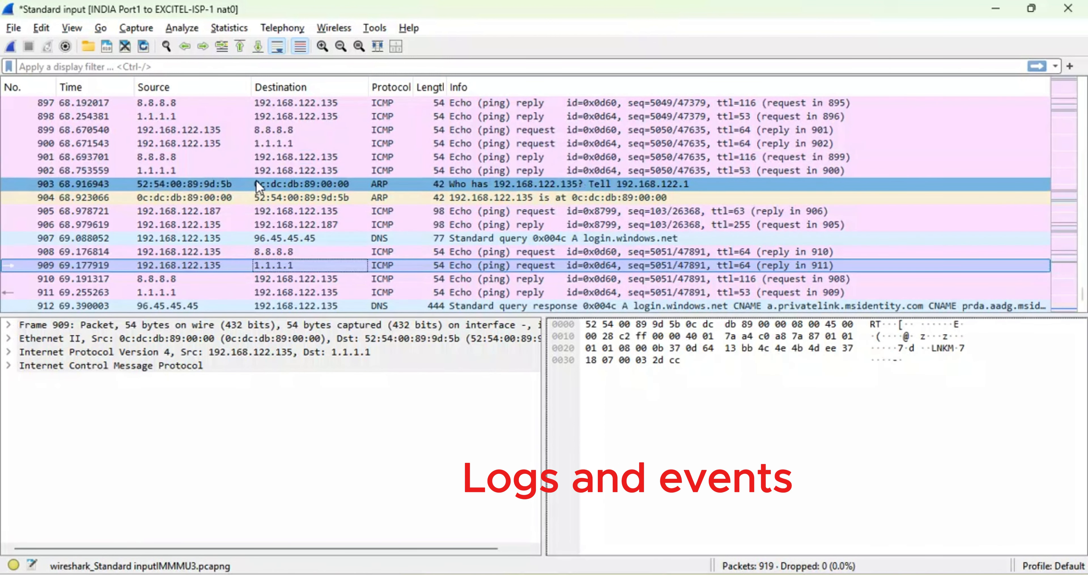
{"action": "left_click", "coordinate": [341, 199]}
{"action": "left_click_drag", "start_coordinate": [346, 206], "coordinate": [340, 185]}
{"action": "scroll", "coordinate": [339, 182], "scroll_direction": "down", "scroll_amount": 3}
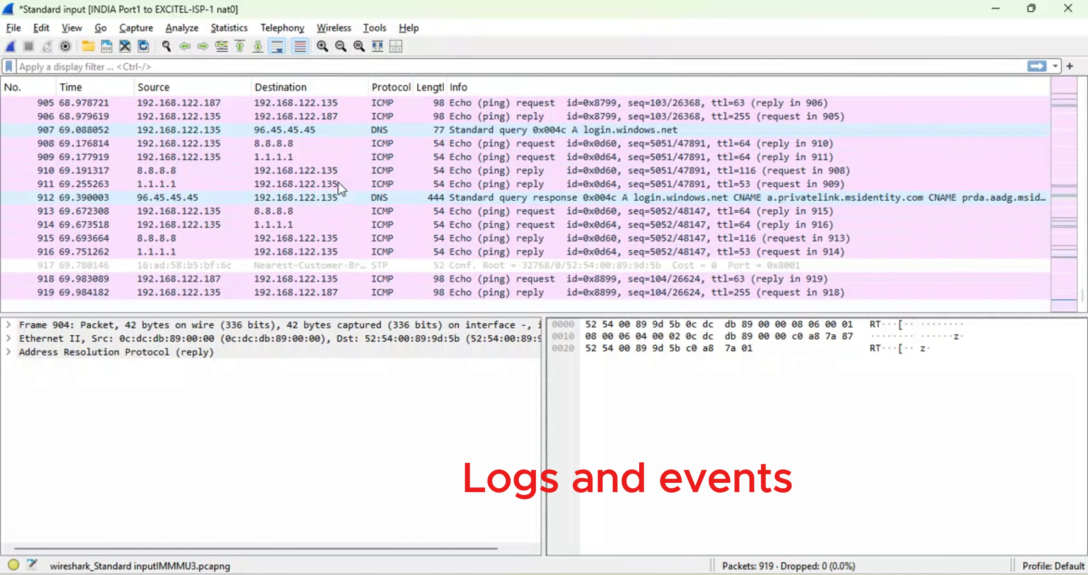
{"action": "scroll", "coordinate": [338, 182], "scroll_direction": "up", "scroll_amount": 6}
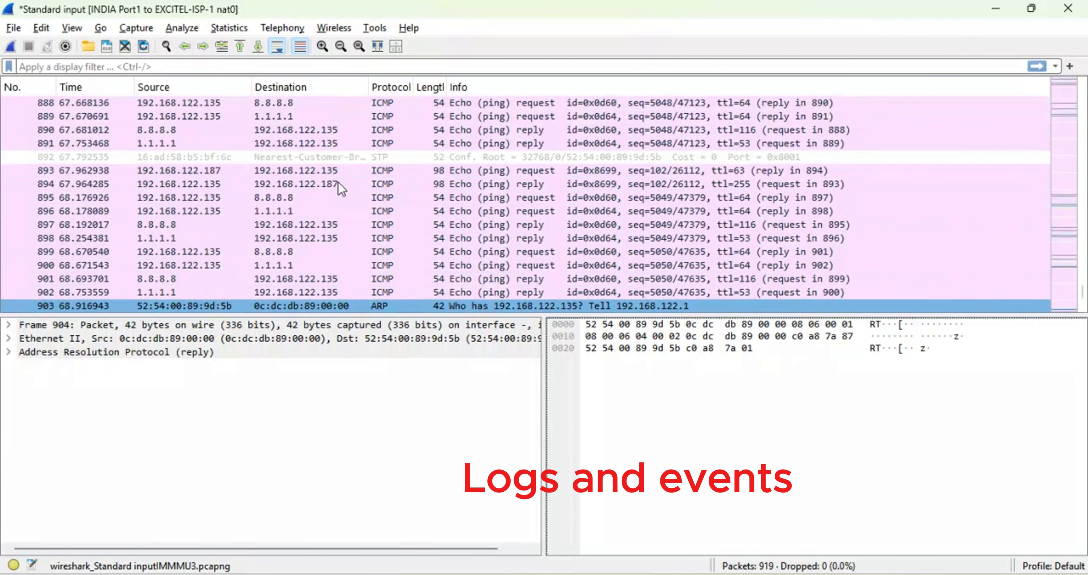
{"action": "scroll", "coordinate": [338, 182], "scroll_direction": "down", "scroll_amount": 6}
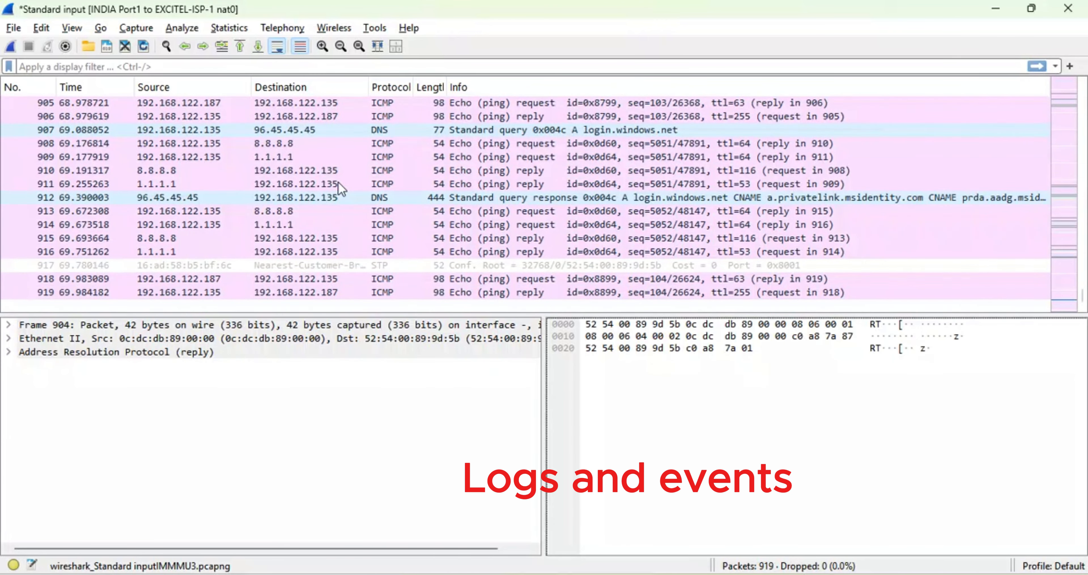
{"action": "left_click", "coordinate": [13, 352]}
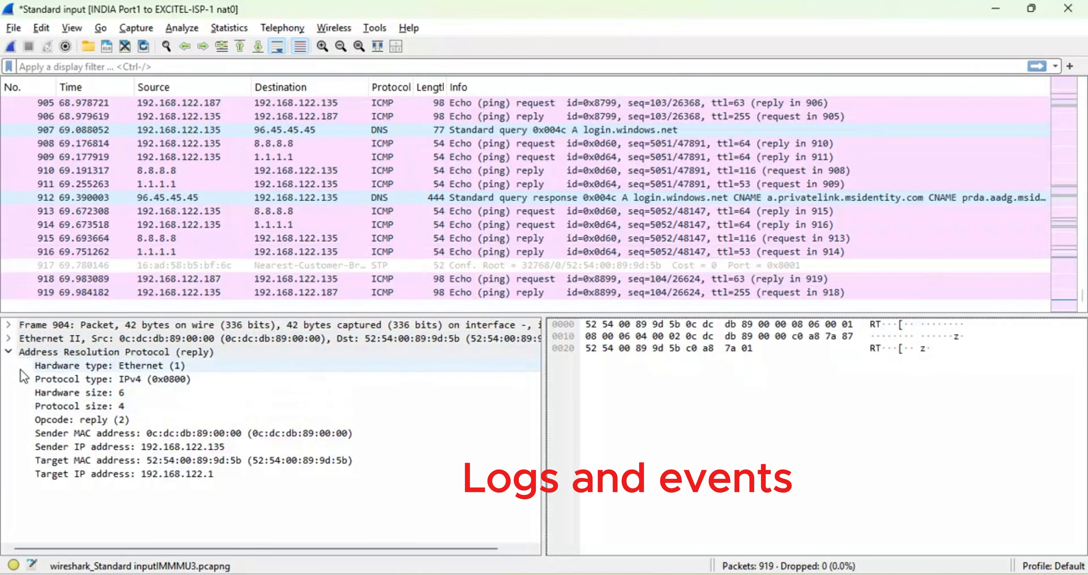
{"action": "left_click", "coordinate": [10, 338]}
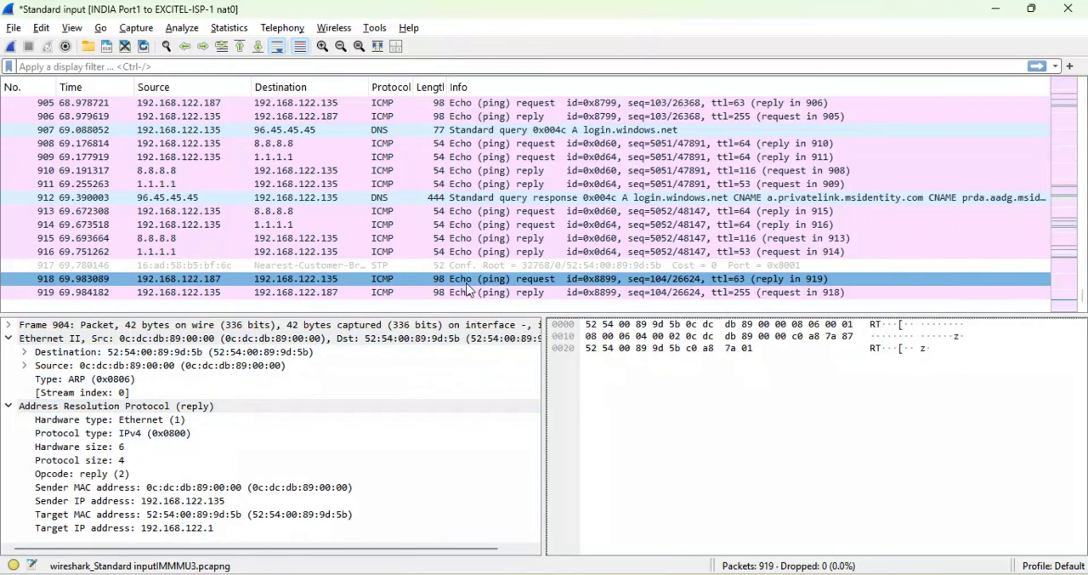
- Examine the TLSv1 Client Hello and Alert packets exchanged between 192.168.122.135 and 12.34.97.16
{"action": "scroll", "coordinate": [467, 283], "scroll_direction": "up", "scroll_amount": 16}
{"action": "scroll", "coordinate": [467, 283], "scroll_direction": "up", "scroll_amount": 7}
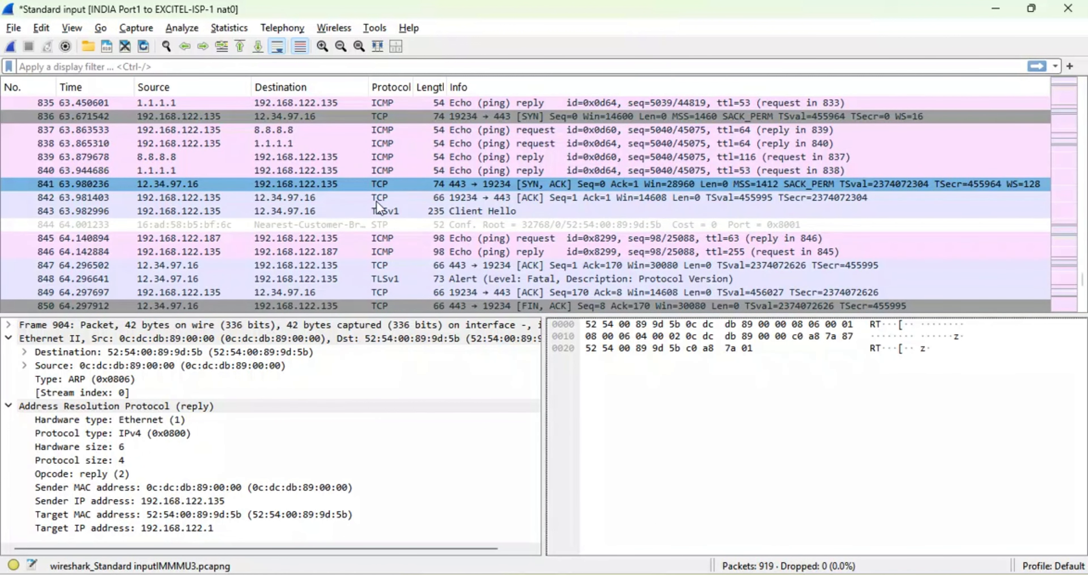
{"action": "left_click", "coordinate": [203, 210]}
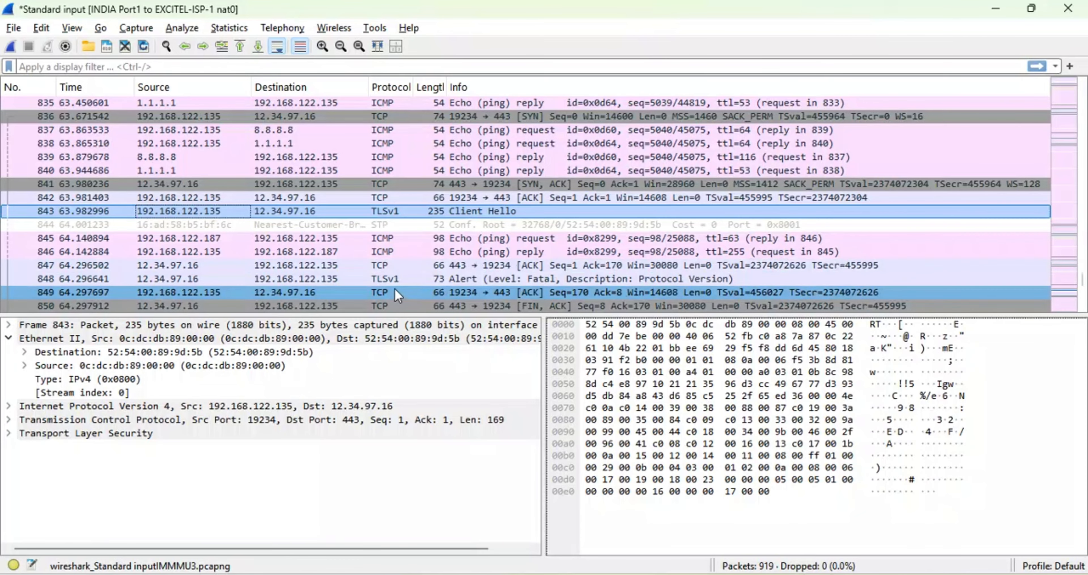
{"action": "left_click", "coordinate": [384, 279]}
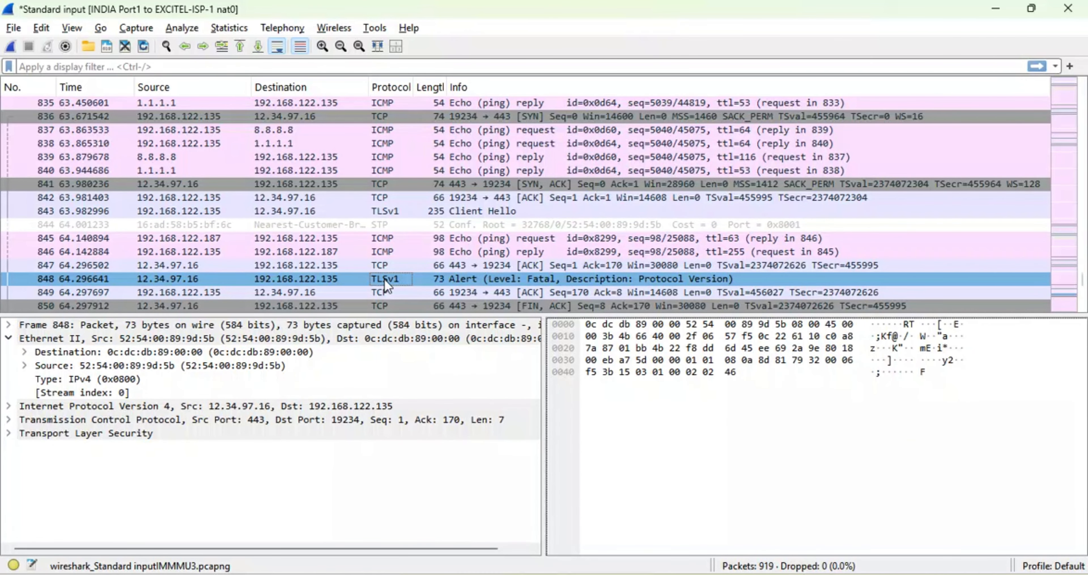
{"action": "left_click_drag", "start_coordinate": [384, 278], "coordinate": [543, 268]}
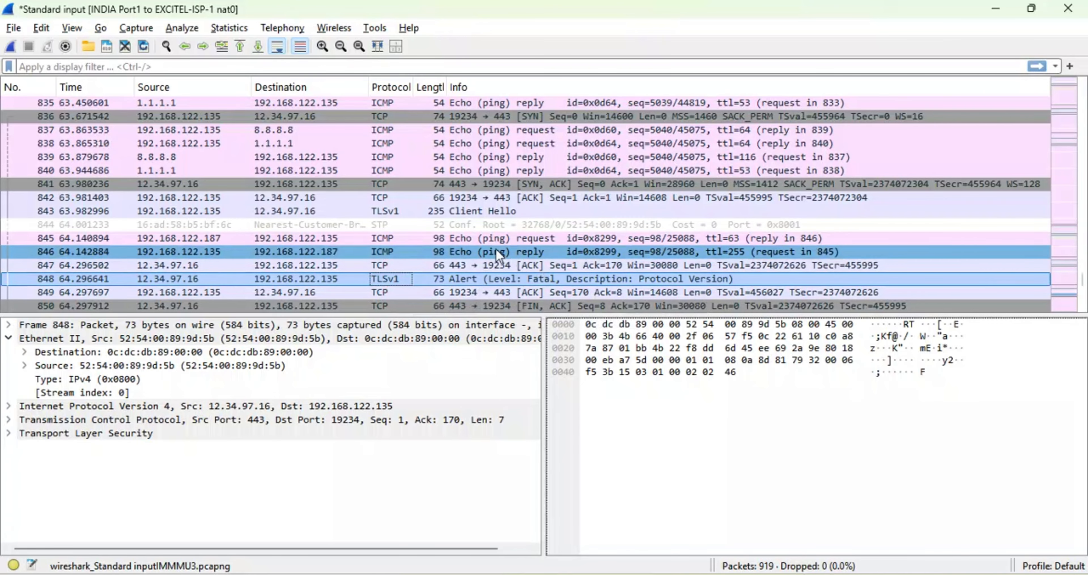
- Look through the captured TCP, TLS and DNS traffic, and examine the DNS query for login.windows.net sent to 96.45.46.46
{"action": "scroll", "coordinate": [411, 226], "scroll_direction": "up", "scroll_amount": 20}
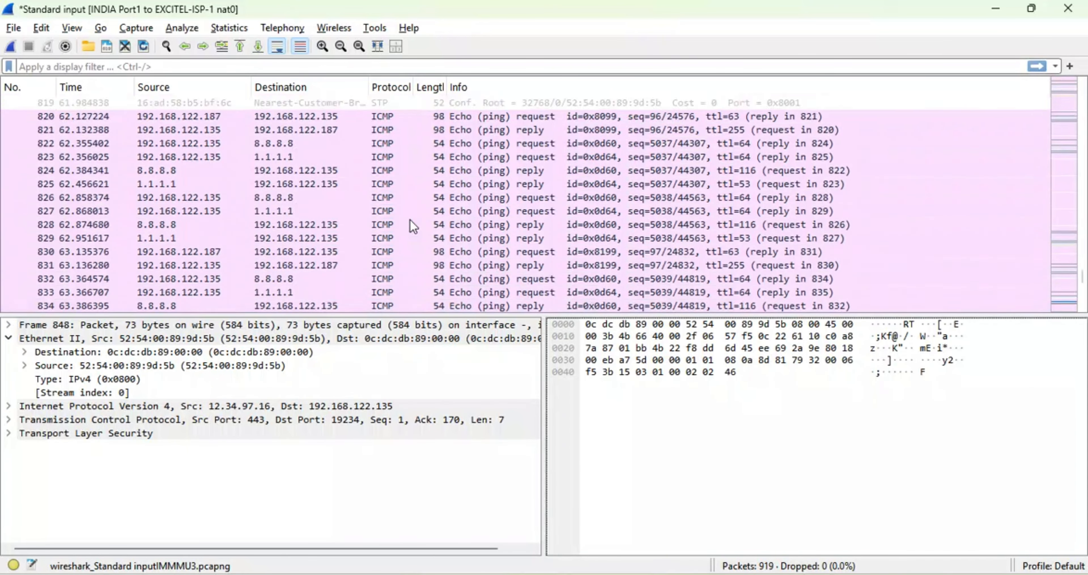
{"action": "scroll", "coordinate": [412, 226], "scroll_direction": "down", "scroll_amount": 1}
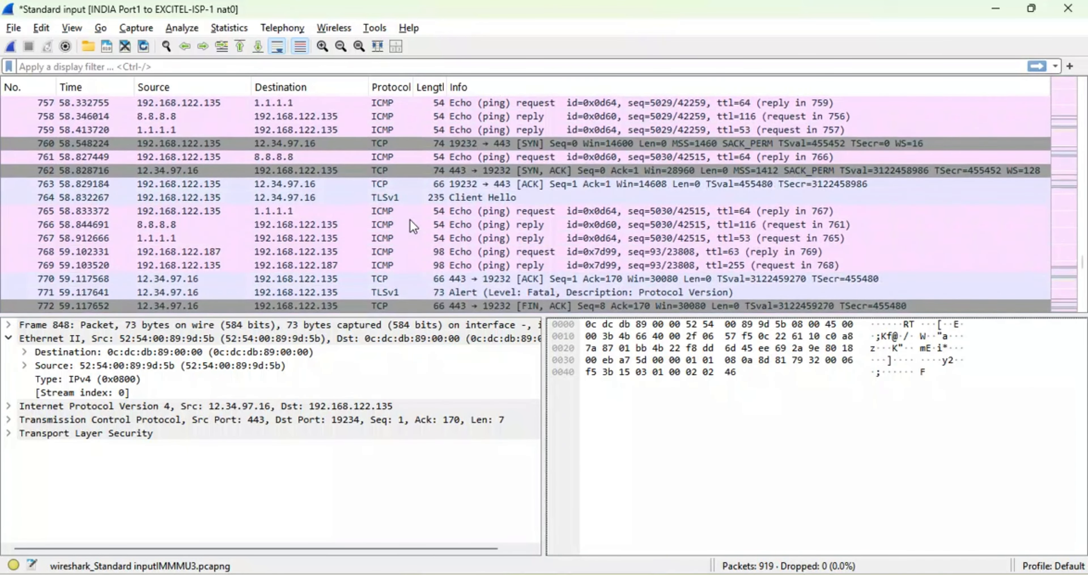
{"action": "scroll", "coordinate": [412, 226], "scroll_direction": "up", "scroll_amount": 2}
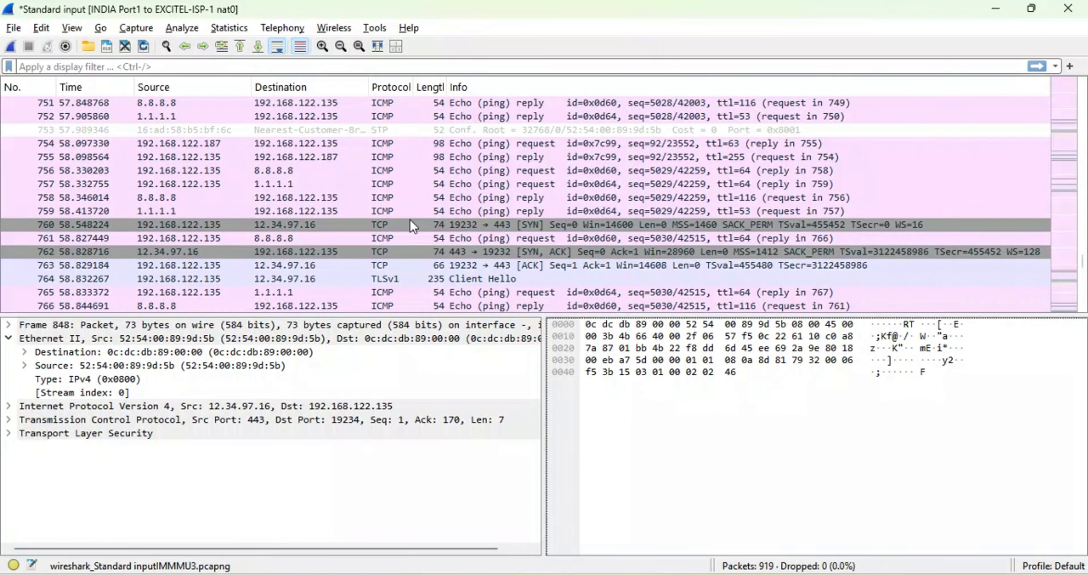
{"action": "scroll", "coordinate": [411, 226], "scroll_direction": "down", "scroll_amount": 4}
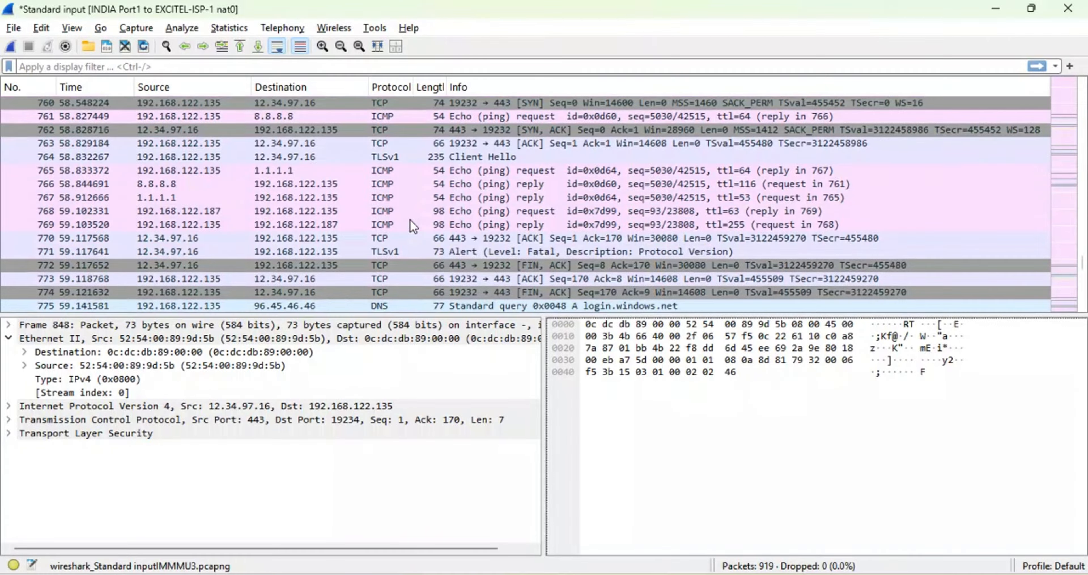
{"action": "scroll", "coordinate": [413, 227], "scroll_direction": "down", "scroll_amount": 2}
{"action": "left_click", "coordinate": [388, 211]}
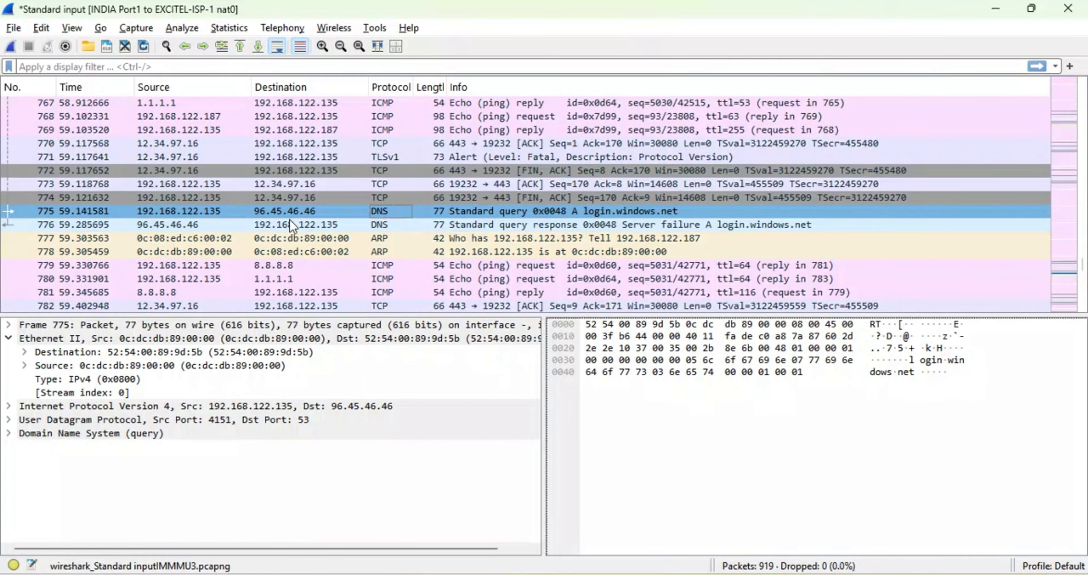
{"action": "scroll", "coordinate": [384, 232], "scroll_direction": "down", "scroll_amount": 3}
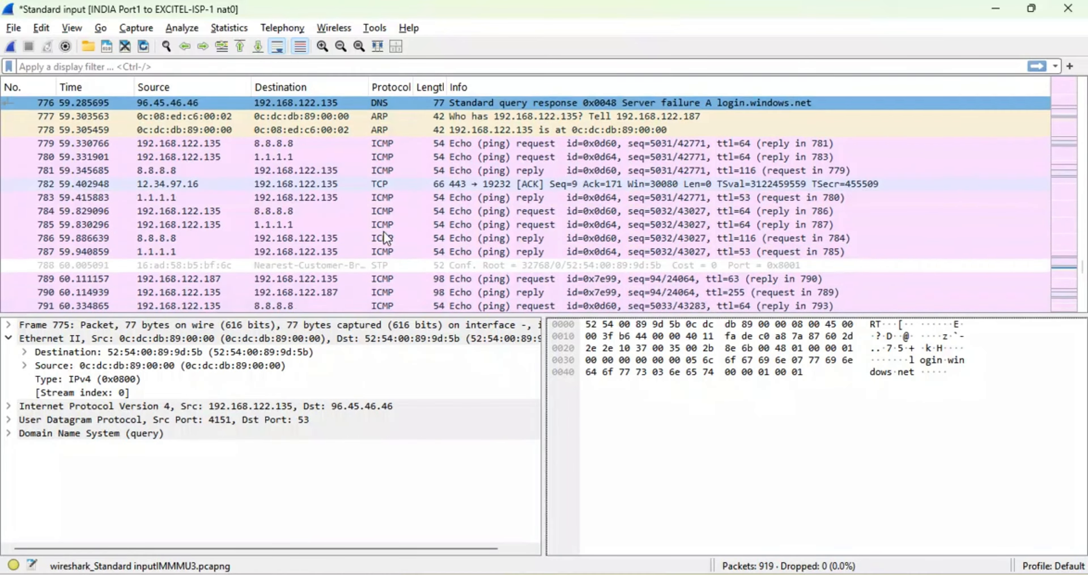
{"action": "scroll", "coordinate": [384, 231], "scroll_direction": "down", "scroll_amount": 7}
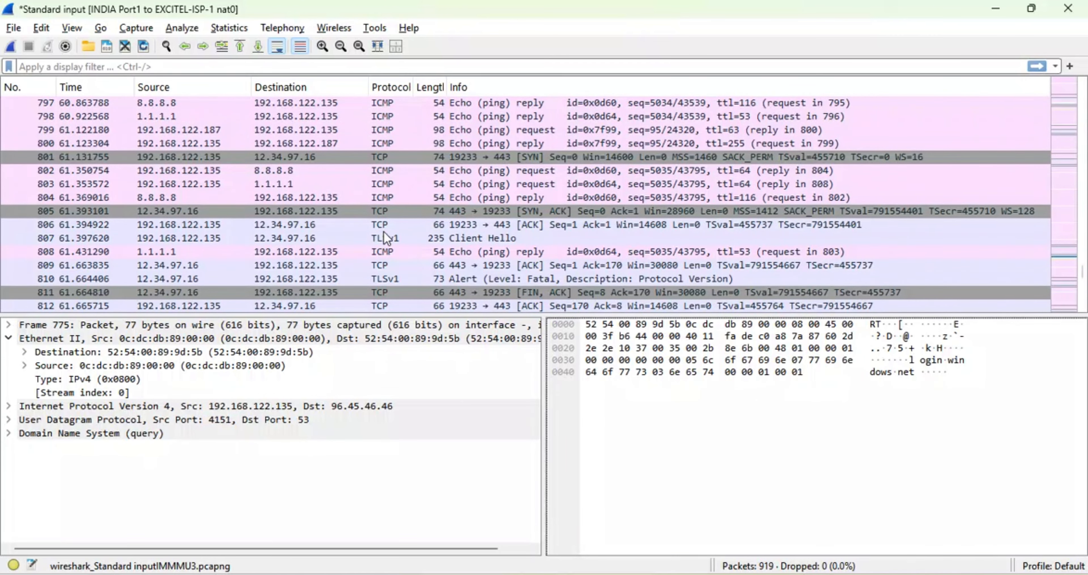
{"action": "scroll", "coordinate": [384, 231], "scroll_direction": "down", "scroll_amount": 20}
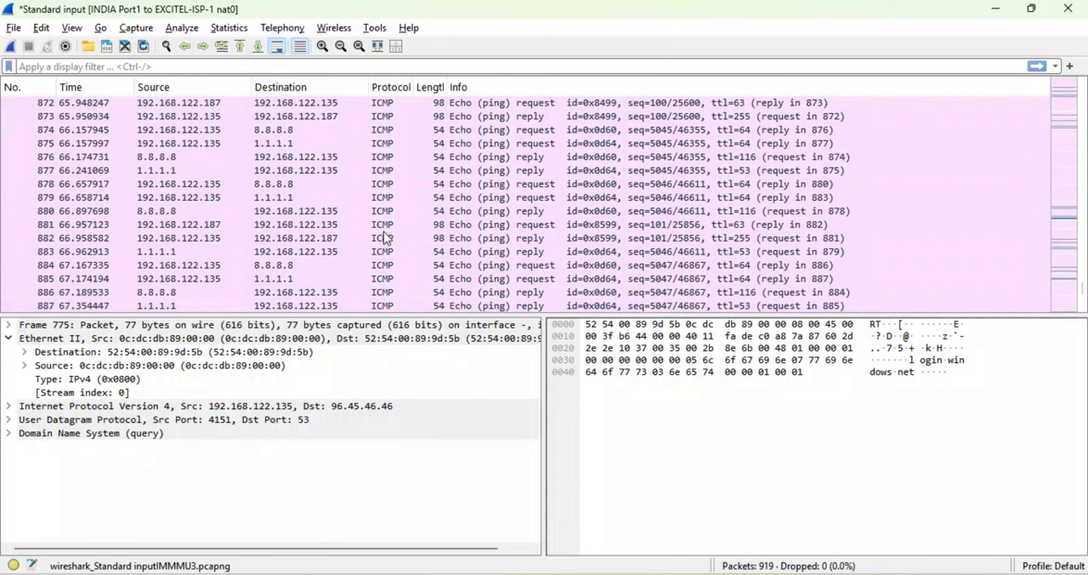
{"action": "scroll", "coordinate": [383, 232], "scroll_direction": "down", "scroll_amount": 9}
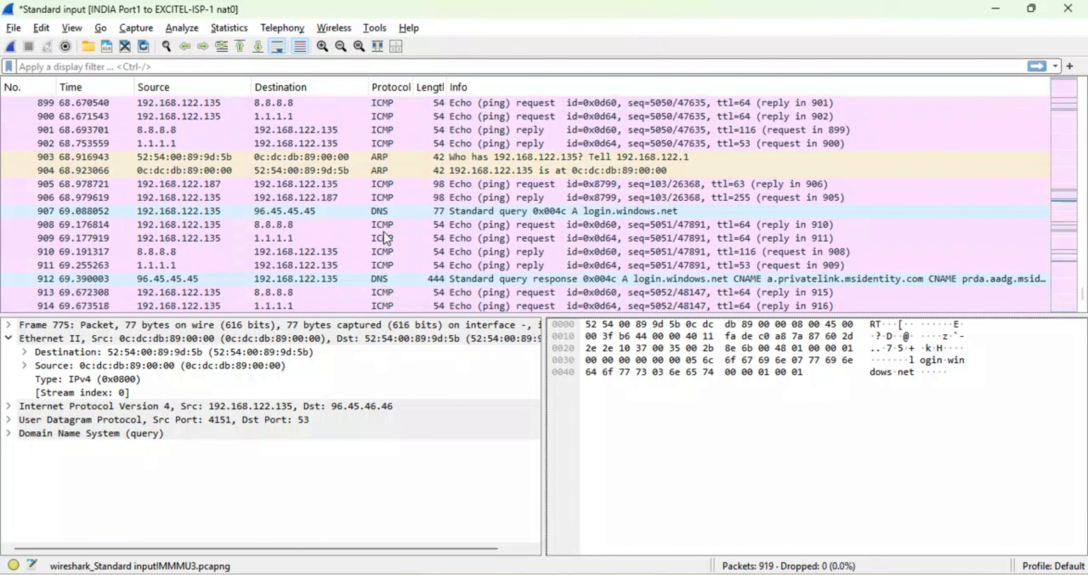
{"action": "scroll", "coordinate": [384, 231], "scroll_direction": "down", "scroll_amount": 2}
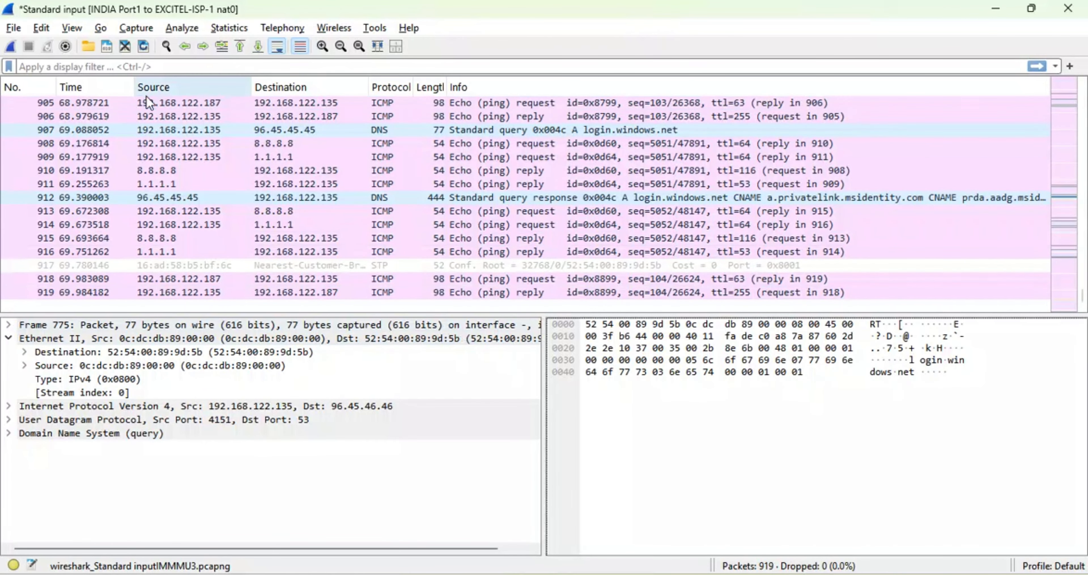
- Try to restart the capture on the INDIA Port1 link without saving the captured packets
{"action": "left_click", "coordinate": [11, 48]}
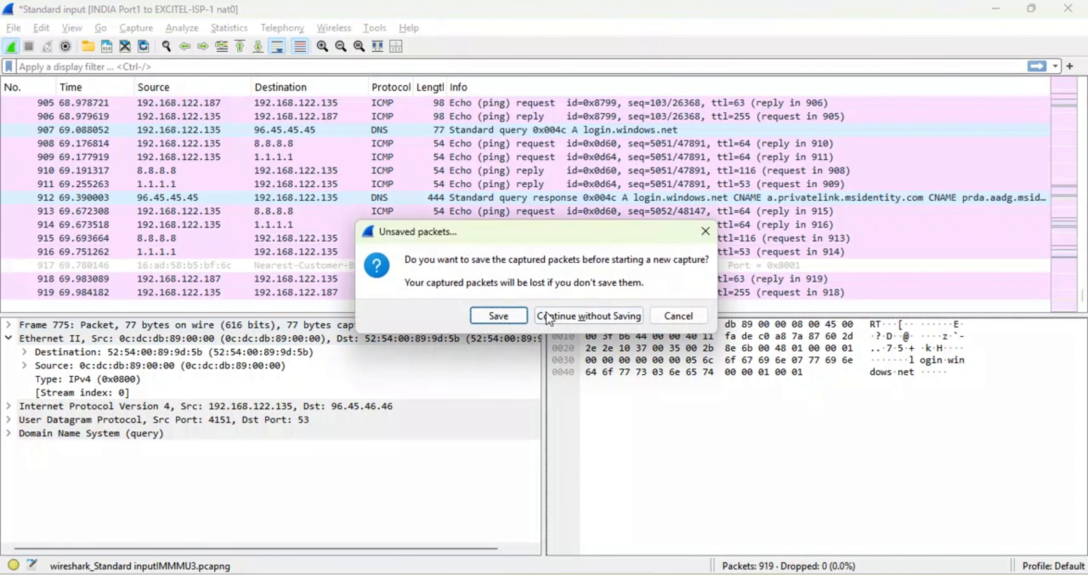
{"action": "left_click", "coordinate": [547, 317]}
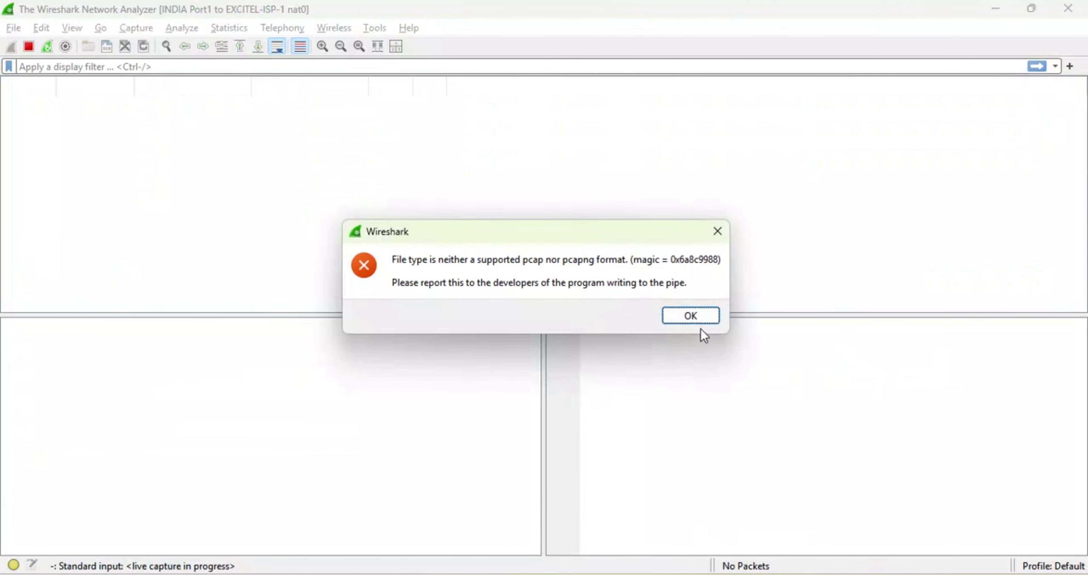
{"action": "left_click", "coordinate": [699, 322]}
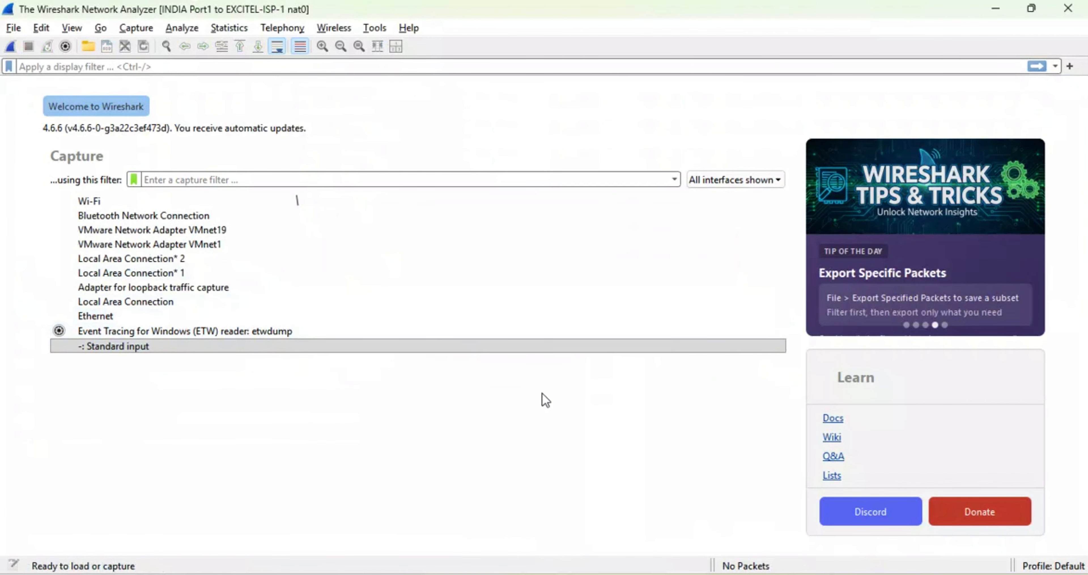
- Close Wireshark, and stop the packet capture on the INDIA Port1 to EXCITEL-ISP-1 link in the GNS3 topology
{"action": "left_click", "coordinate": [1066, 9]}
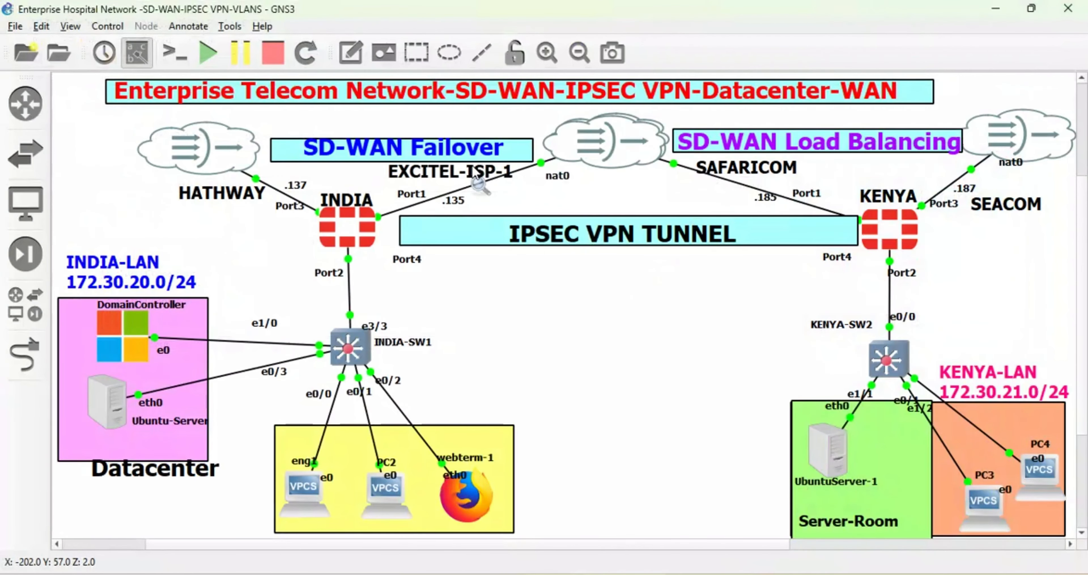
{"action": "right_click", "coordinate": [468, 196]}
{"action": "left_click", "coordinate": [507, 198]}
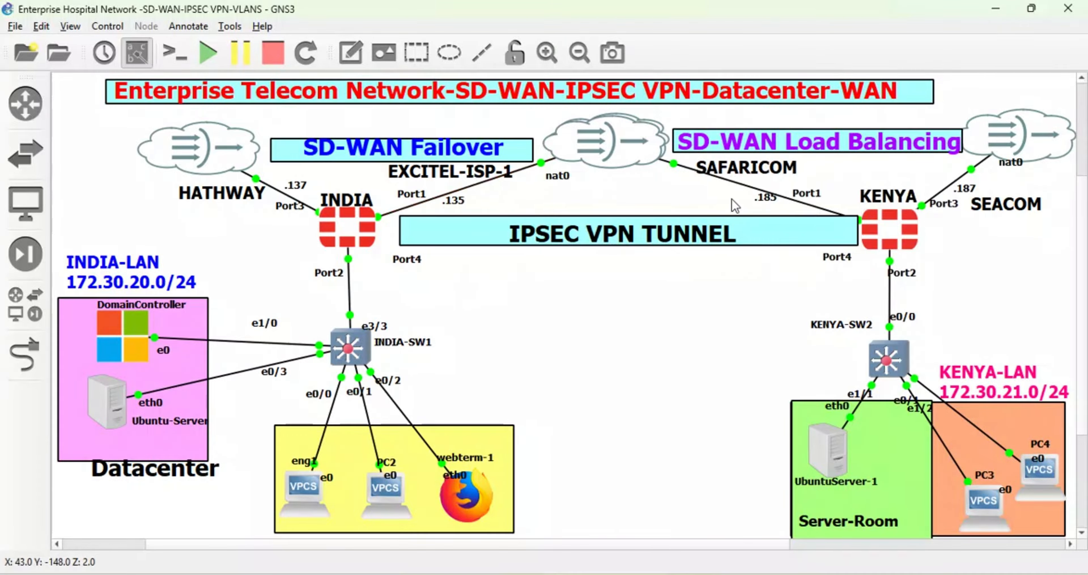
- Start an Ethernet packet capture on the SAFARICOM nat0 to KENYA Port1 link, with the capture visualization program launched
{"action": "right_click", "coordinate": [744, 185]}
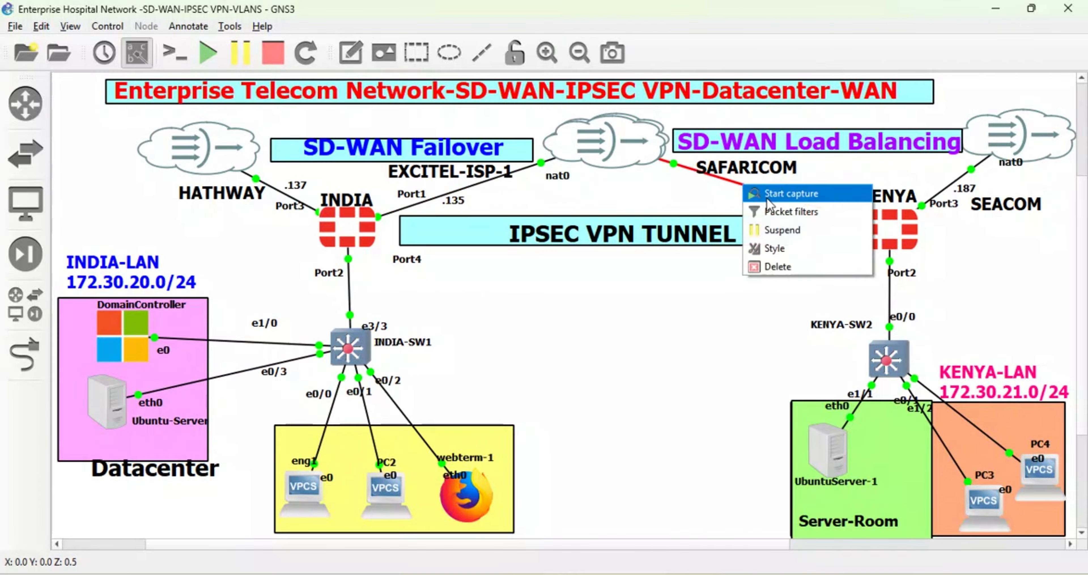
{"action": "left_click", "coordinate": [768, 198]}
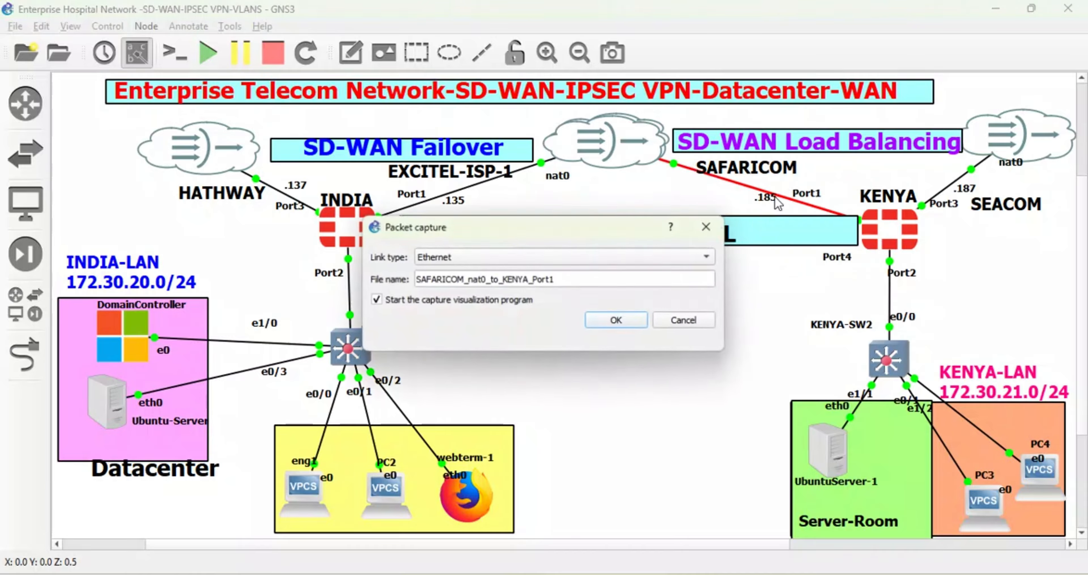
{"action": "left_click", "coordinate": [617, 321]}
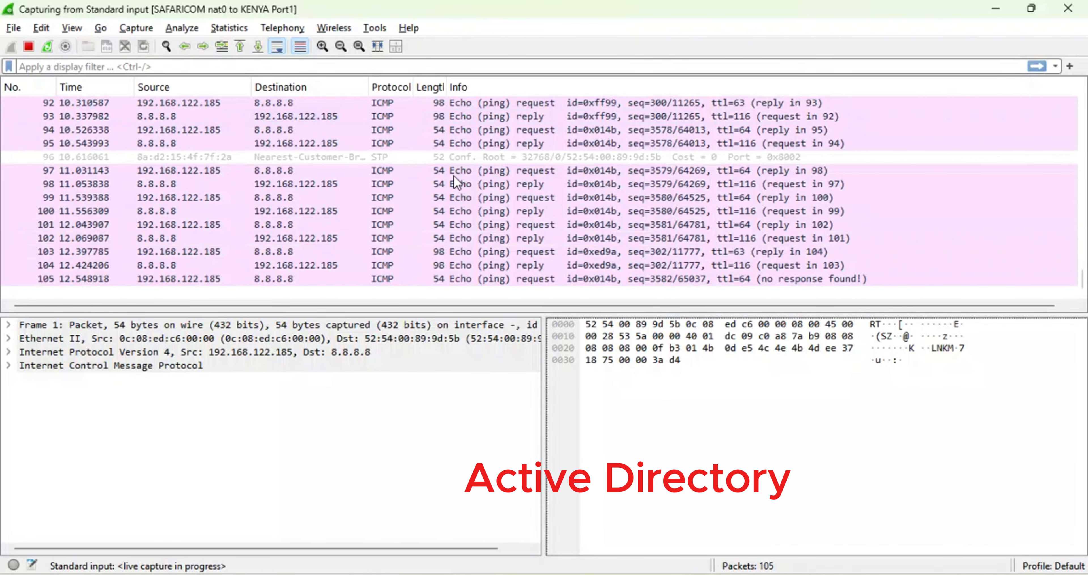
- Examine the frame, IPv4 and ICMP details of the first echo request from 192.168.122.185 to 8.8.8.8
{"action": "scroll", "coordinate": [454, 176], "scroll_direction": "up", "scroll_amount": 4}
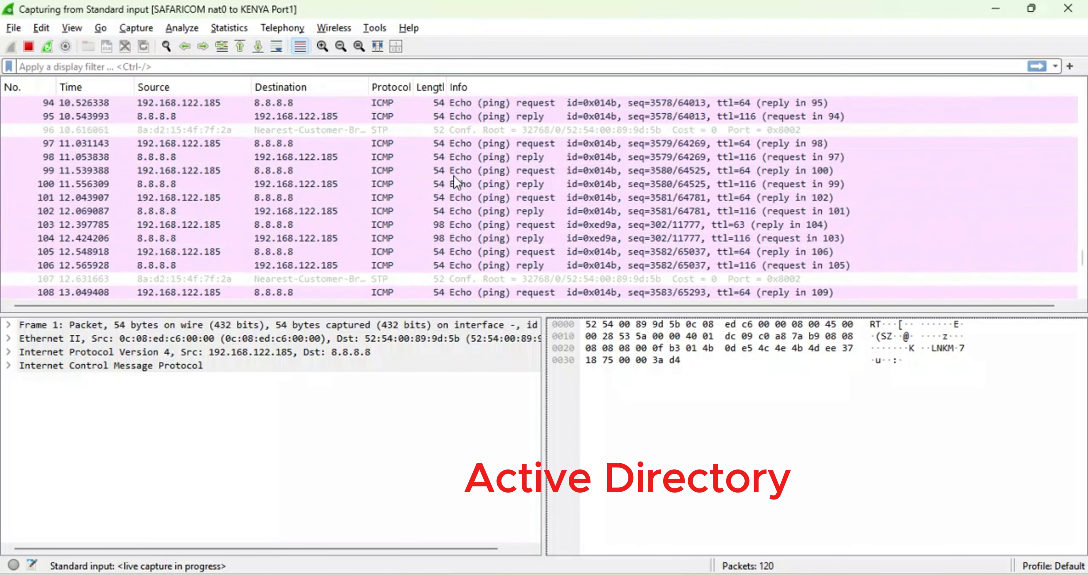
{"action": "scroll", "coordinate": [454, 175], "scroll_direction": "up", "scroll_amount": 20}
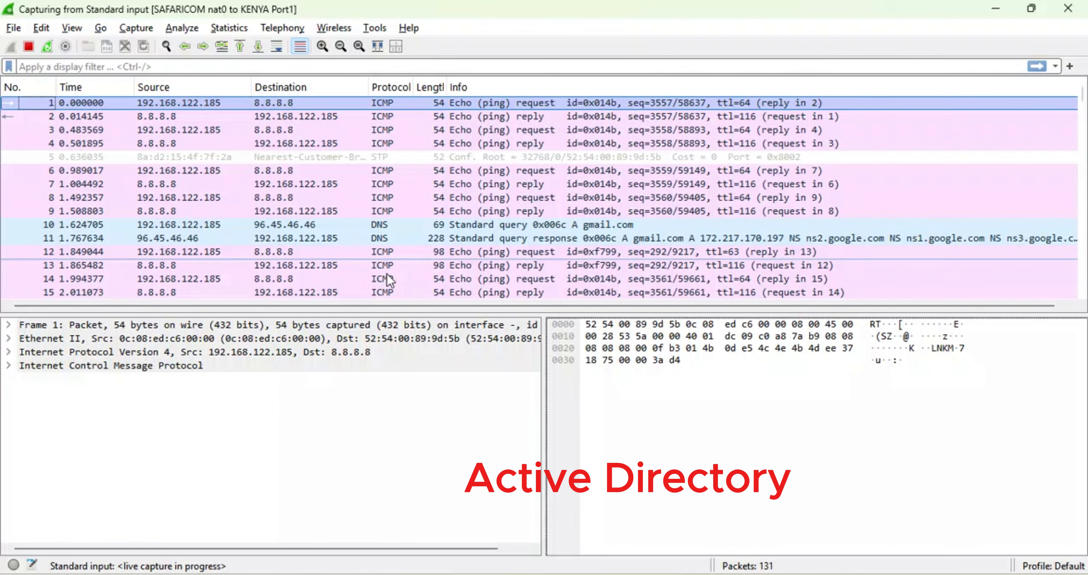
{"action": "left_click", "coordinate": [599, 336]}
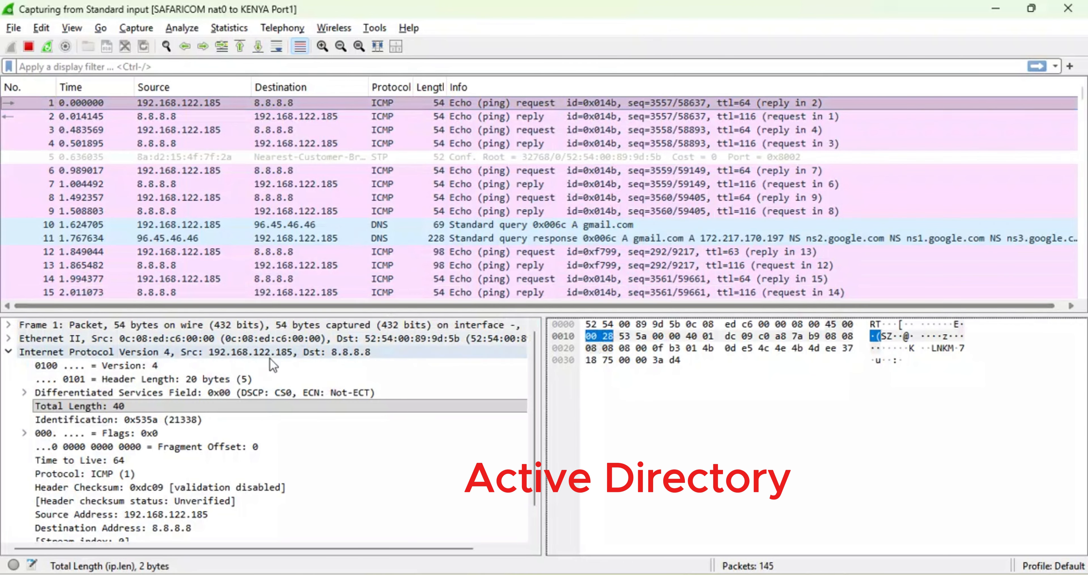
{"action": "scroll", "coordinate": [164, 476], "scroll_direction": "down", "scroll_amount": 1}
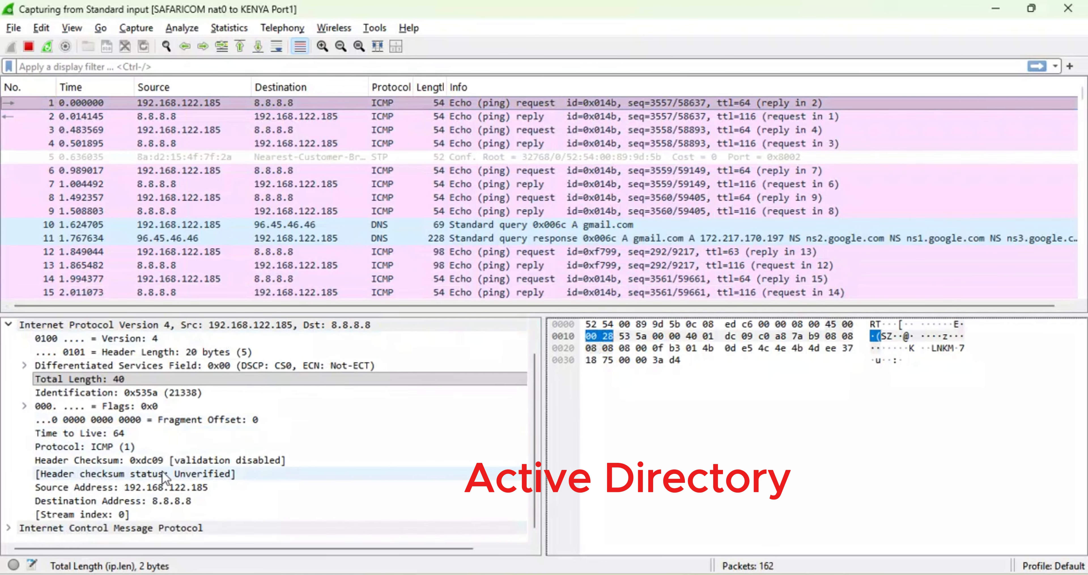
{"action": "left_click", "coordinate": [9, 528]}
{"action": "scroll", "coordinate": [152, 488], "scroll_direction": "down", "scroll_amount": 3}
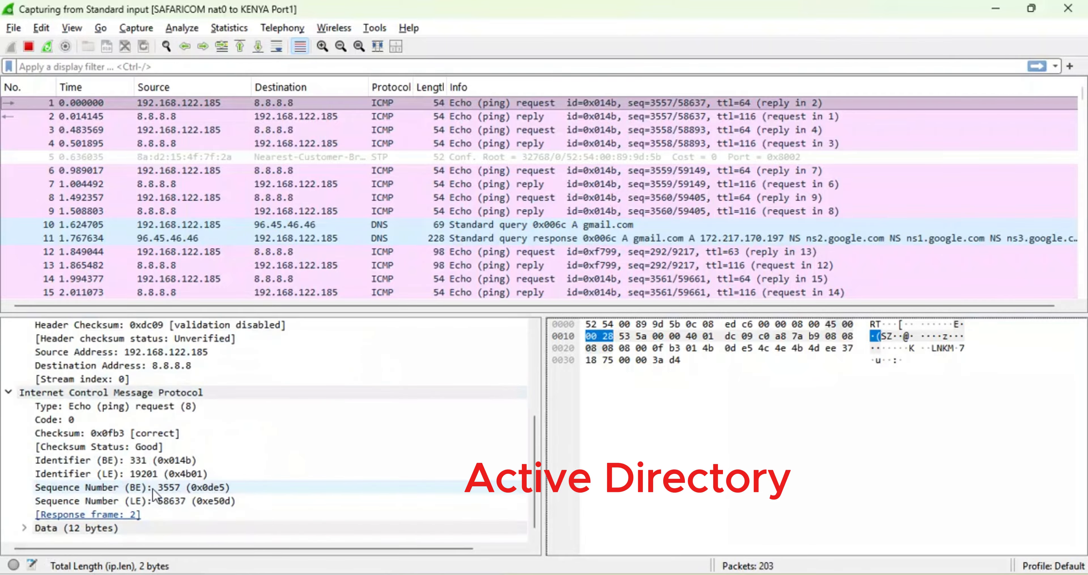
{"action": "scroll", "coordinate": [152, 488], "scroll_direction": "up", "scroll_amount": 4}
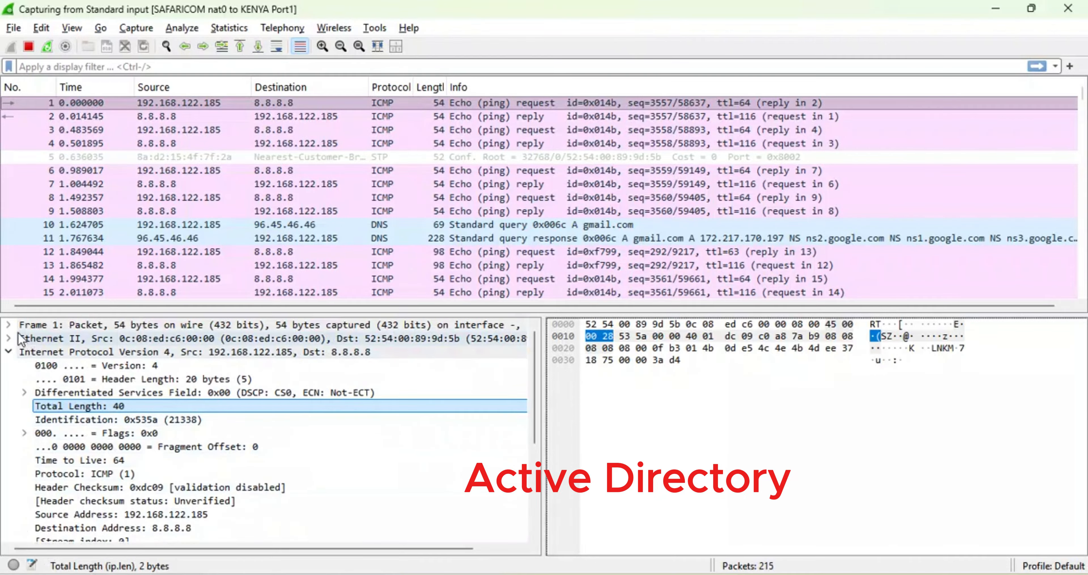
{"action": "left_click", "coordinate": [8, 324]}
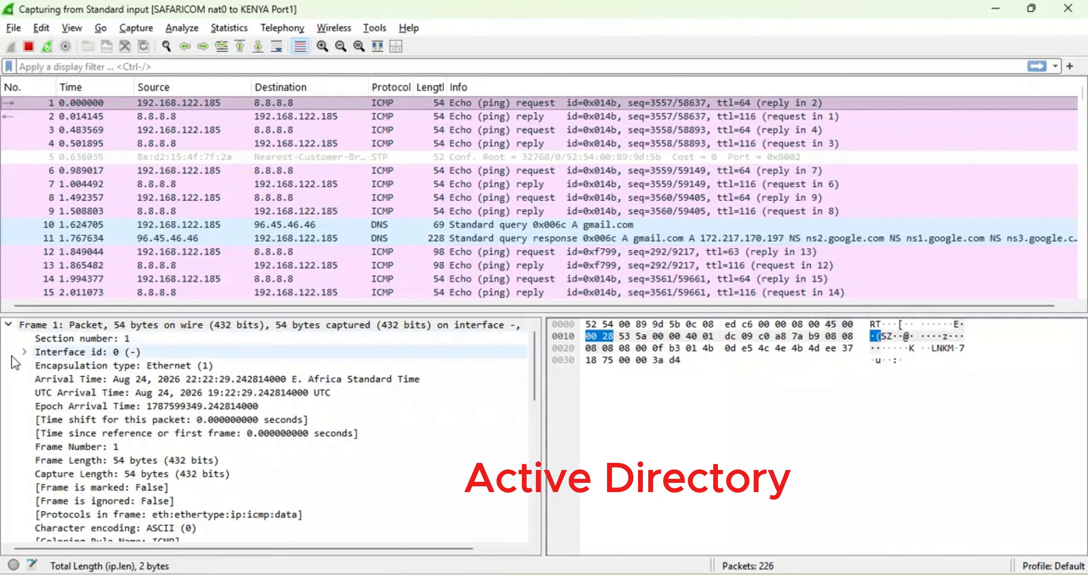
{"action": "left_click", "coordinate": [17, 352]}
{"action": "left_click", "coordinate": [9, 324]}
- Examine the TLSv1 Alert and Client Hello packets exchanged between 192.168.122.185 and 209.40.106.61
{"action": "left_click", "coordinate": [245, 229]}
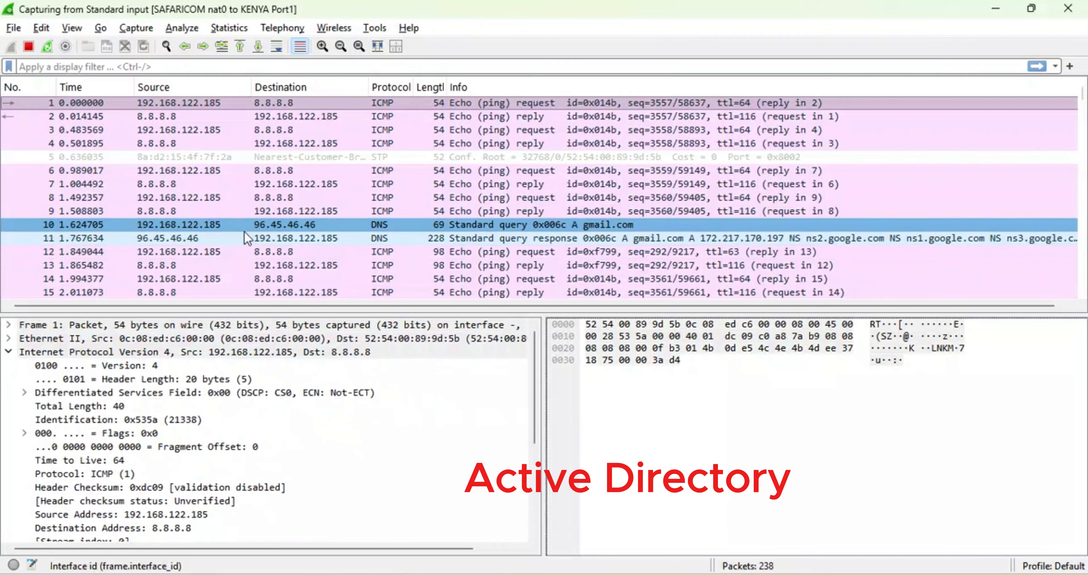
{"action": "left_click", "coordinate": [385, 209]}
{"action": "scroll", "coordinate": [385, 207], "scroll_direction": "down", "scroll_amount": 4}
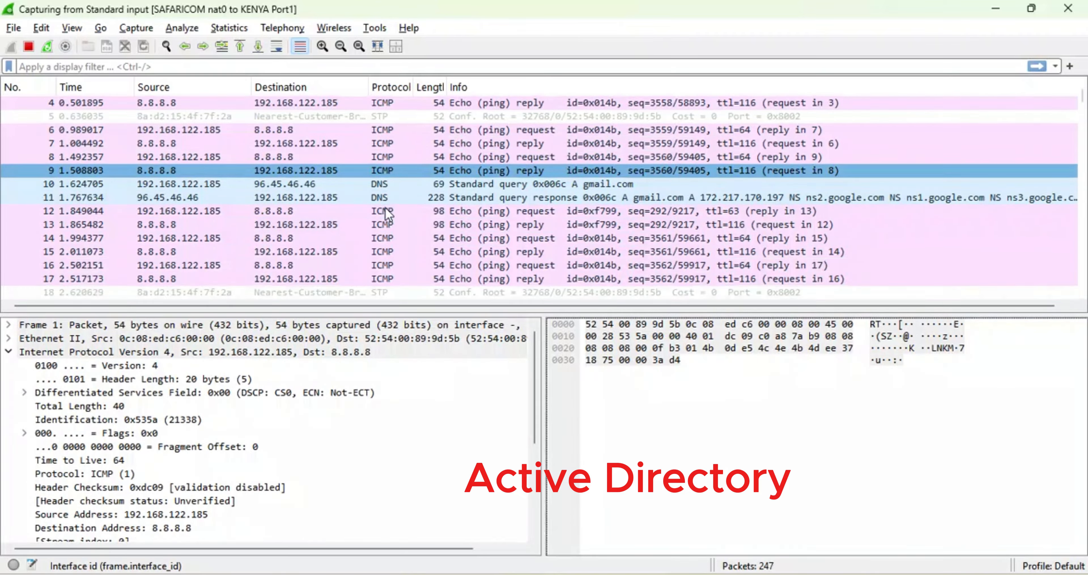
{"action": "scroll", "coordinate": [386, 208], "scroll_direction": "down", "scroll_amount": 2}
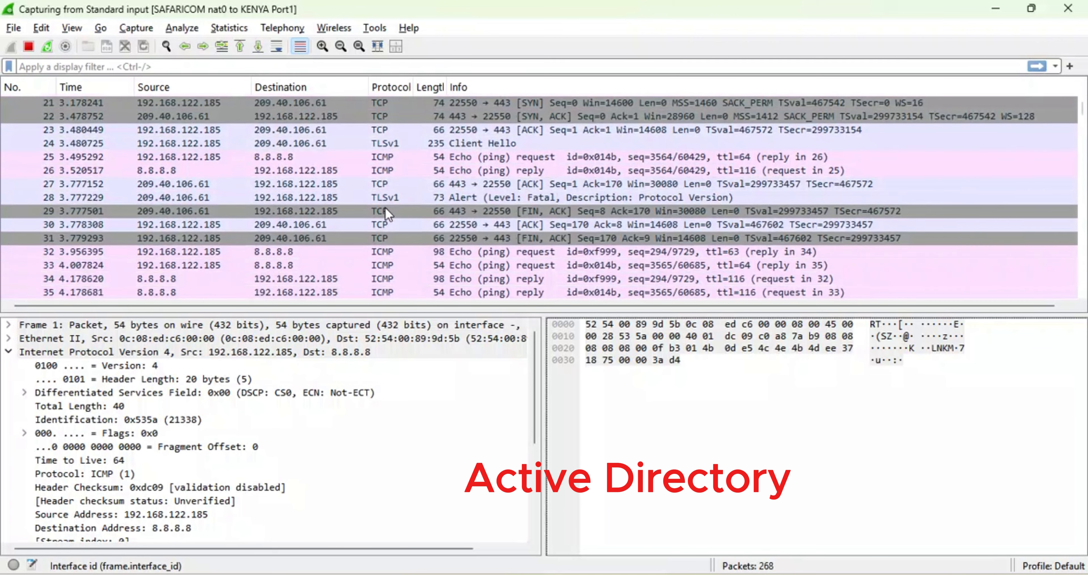
{"action": "left_click", "coordinate": [382, 196]}
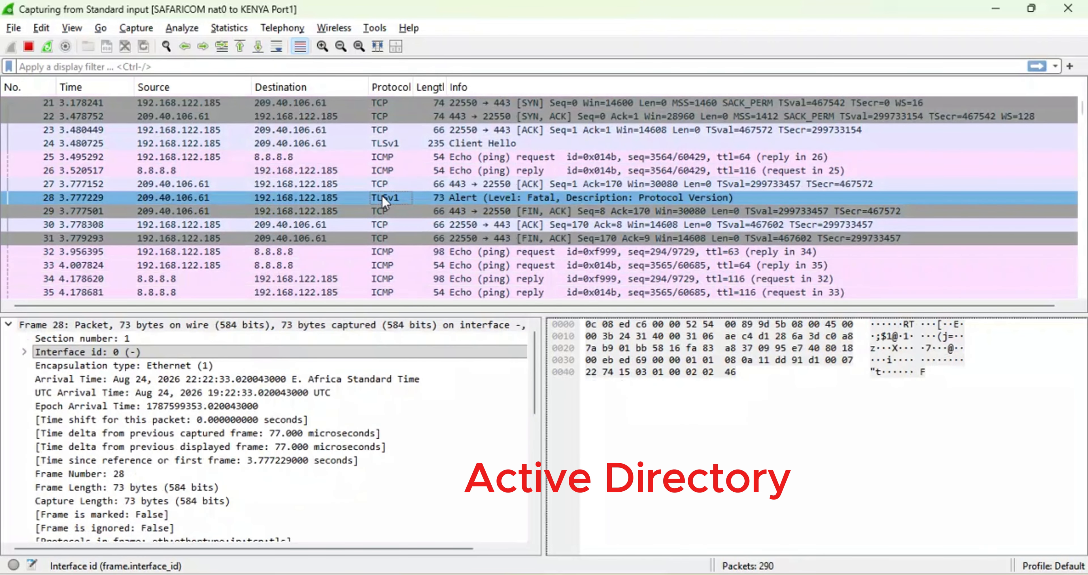
{"action": "left_click", "coordinate": [394, 143]}
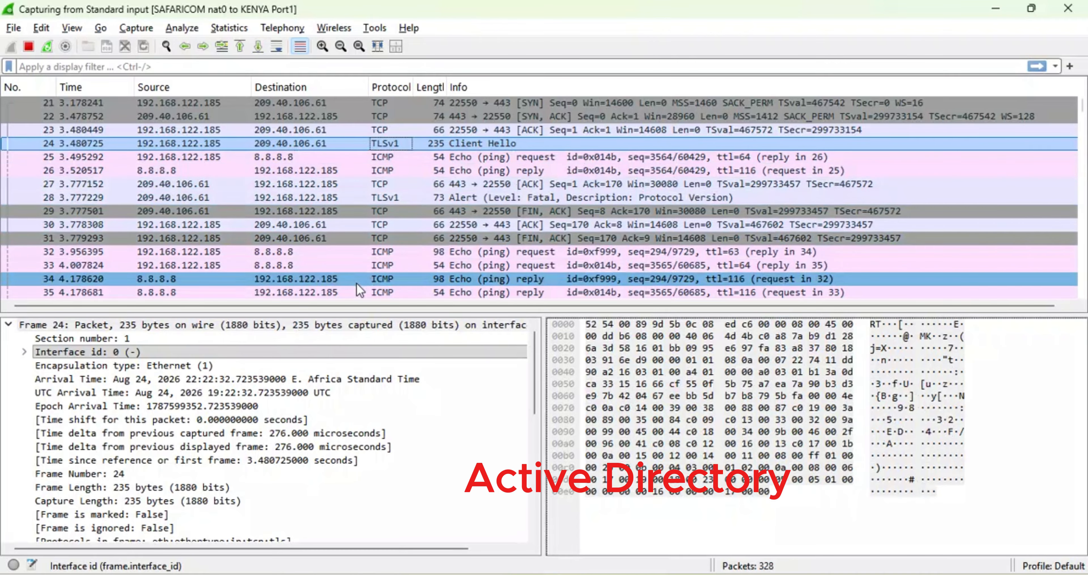
- Look through the rest of the live ICMP, TCP and TLS traffic on the KENYA Port1 link, down to the newest packets
{"action": "scroll", "coordinate": [359, 291], "scroll_direction": "down", "scroll_amount": 5}
{"action": "scroll", "coordinate": [359, 290], "scroll_direction": "down", "scroll_amount": 9}
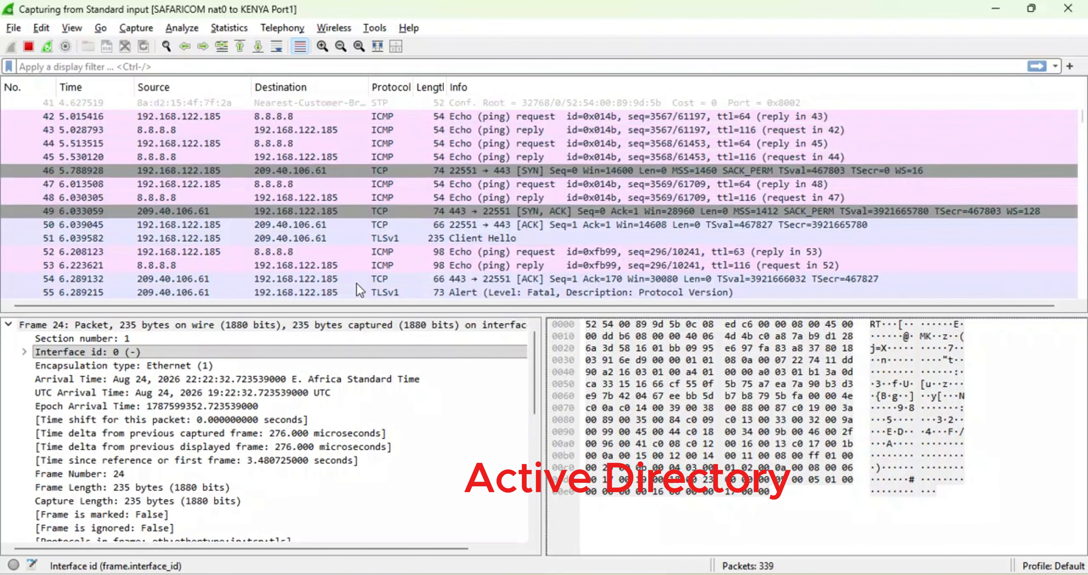
{"action": "scroll", "coordinate": [359, 291], "scroll_direction": "down", "scroll_amount": 3}
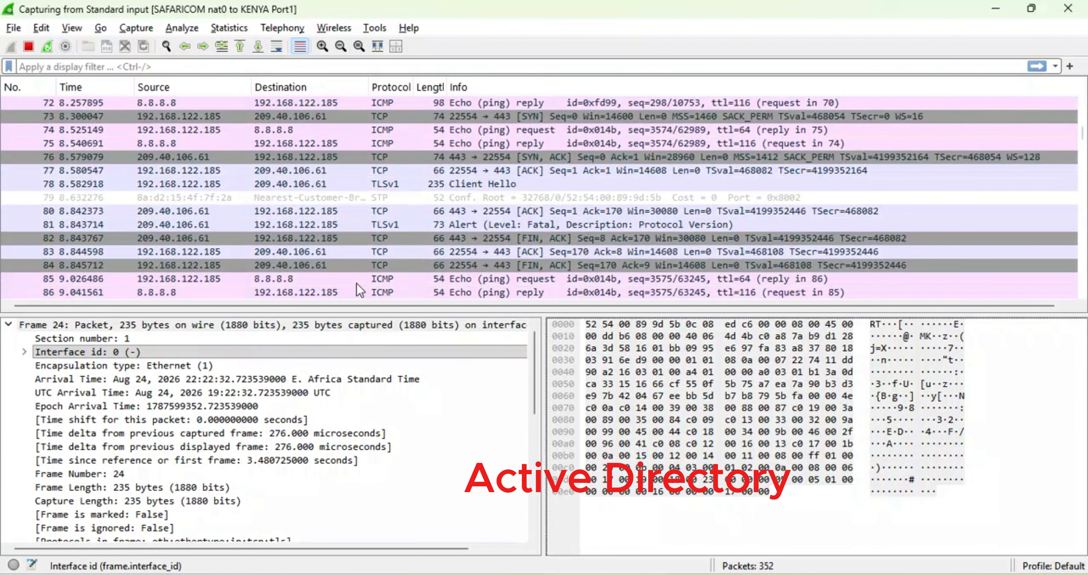
{"action": "scroll", "coordinate": [359, 291], "scroll_direction": "down", "scroll_amount": 6}
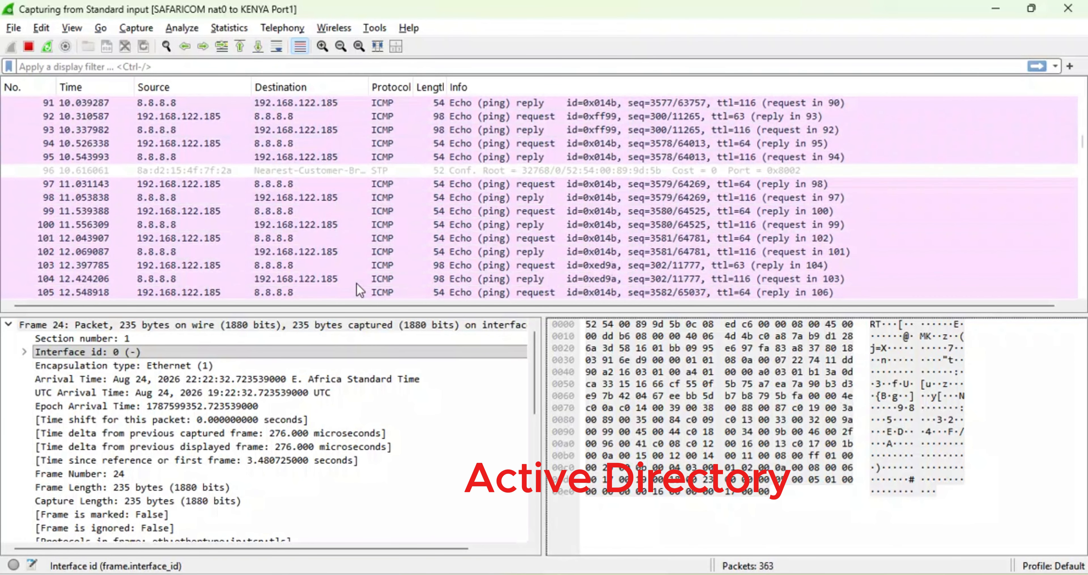
{"action": "scroll", "coordinate": [359, 291], "scroll_direction": "down", "scroll_amount": 20}
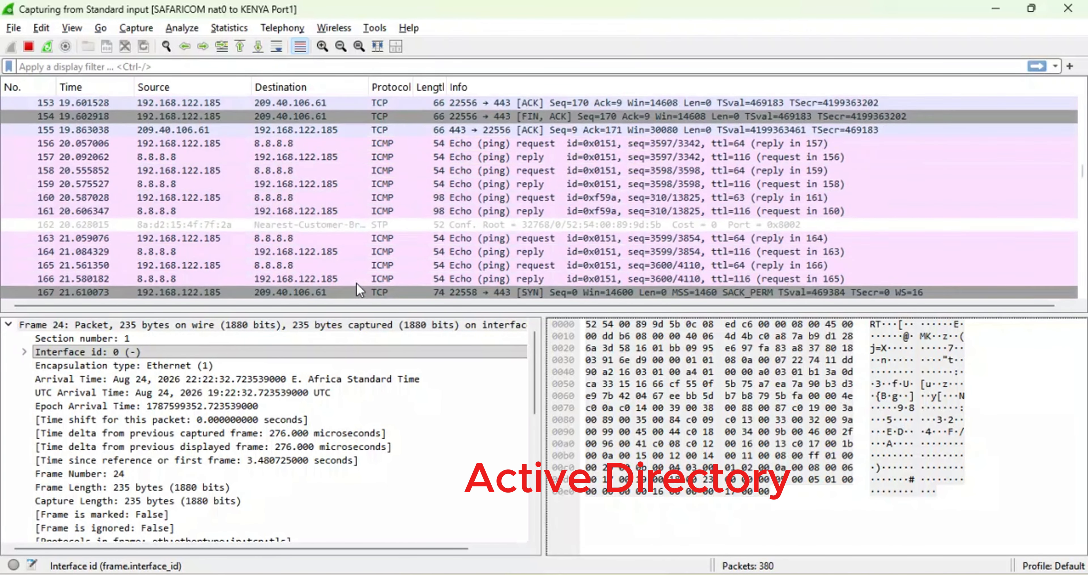
{"action": "scroll", "coordinate": [359, 291], "scroll_direction": "down", "scroll_amount": 20}
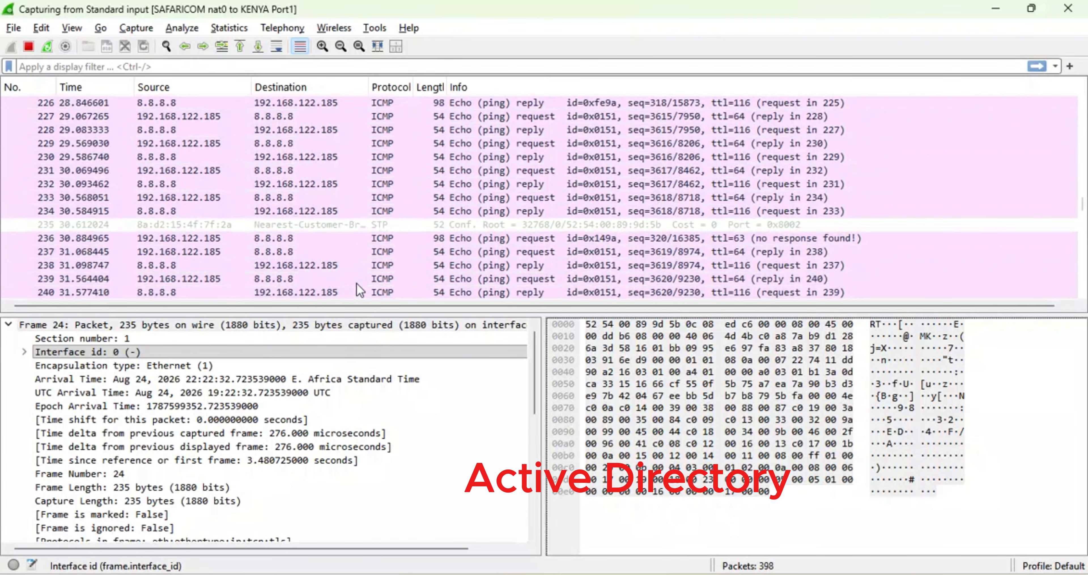
{"action": "scroll", "coordinate": [359, 291], "scroll_direction": "down", "scroll_amount": 20}
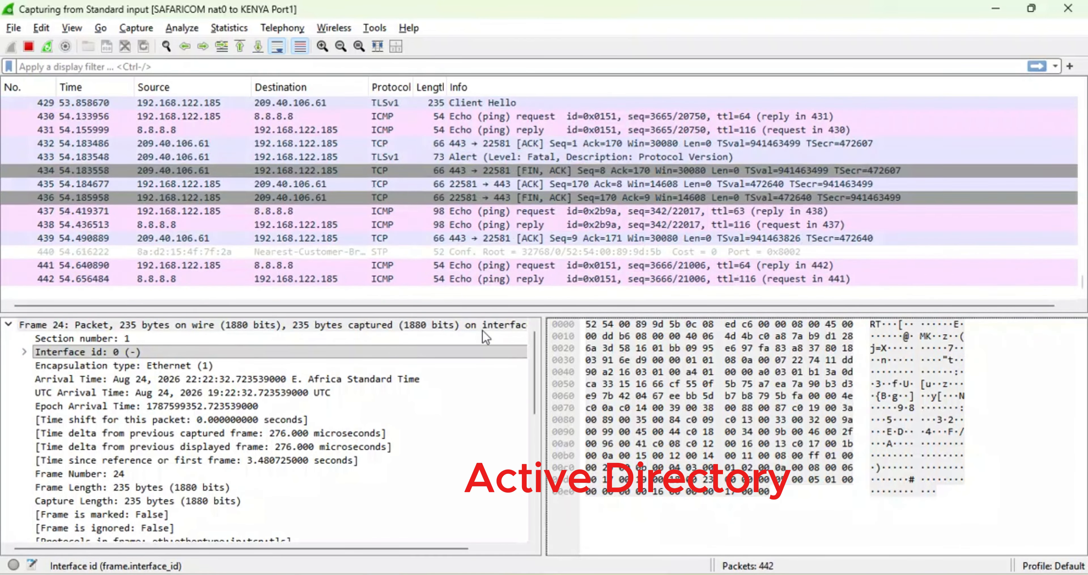
- Inspect the Ethernet destination address bits of the Client Hello packet, and switch back to the GNS3 topology
{"action": "left_click", "coordinate": [613, 325]}
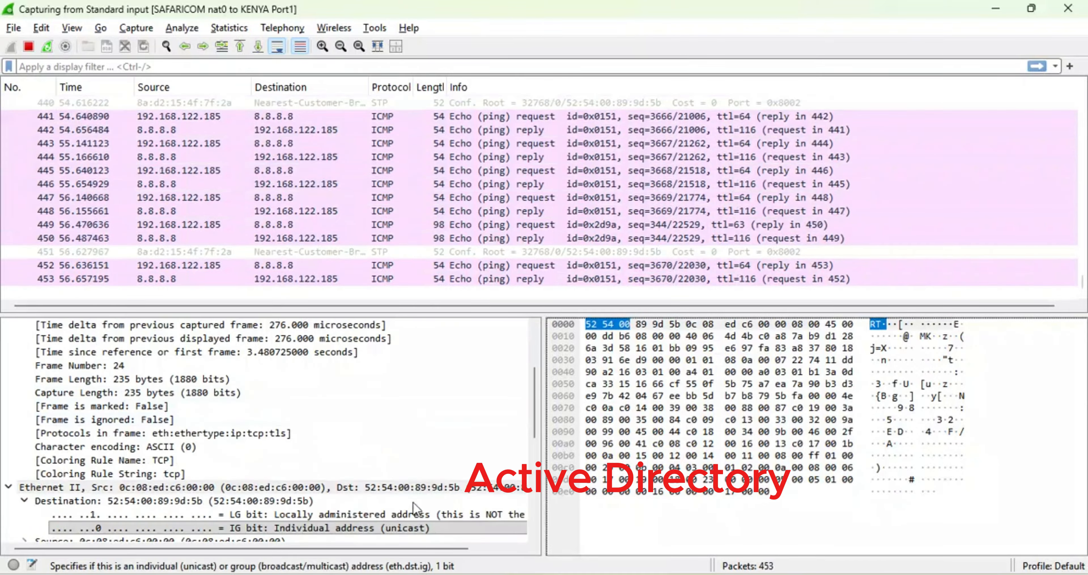
{"action": "left_click", "coordinate": [439, 518]}
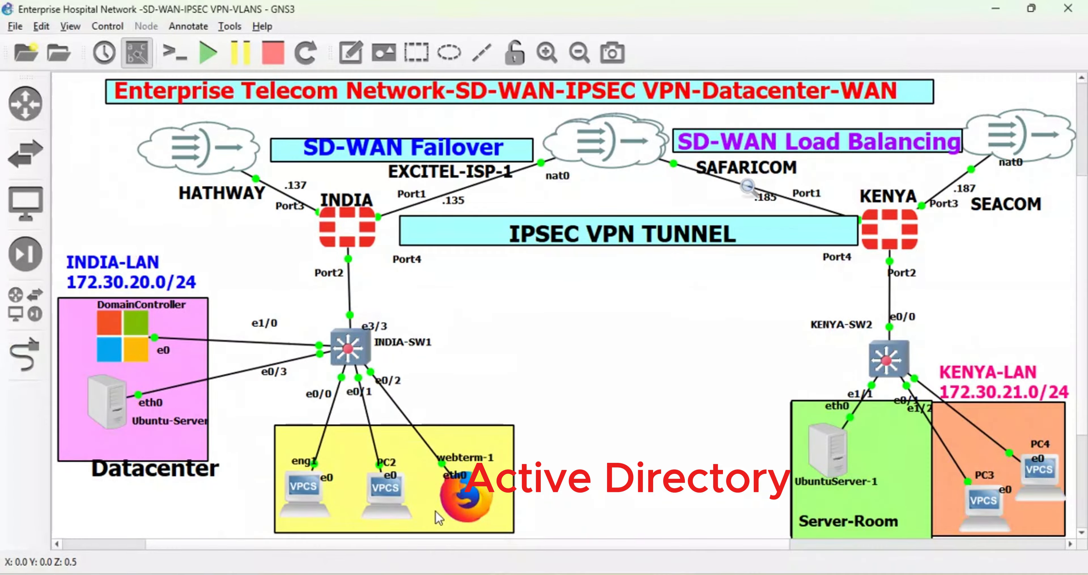